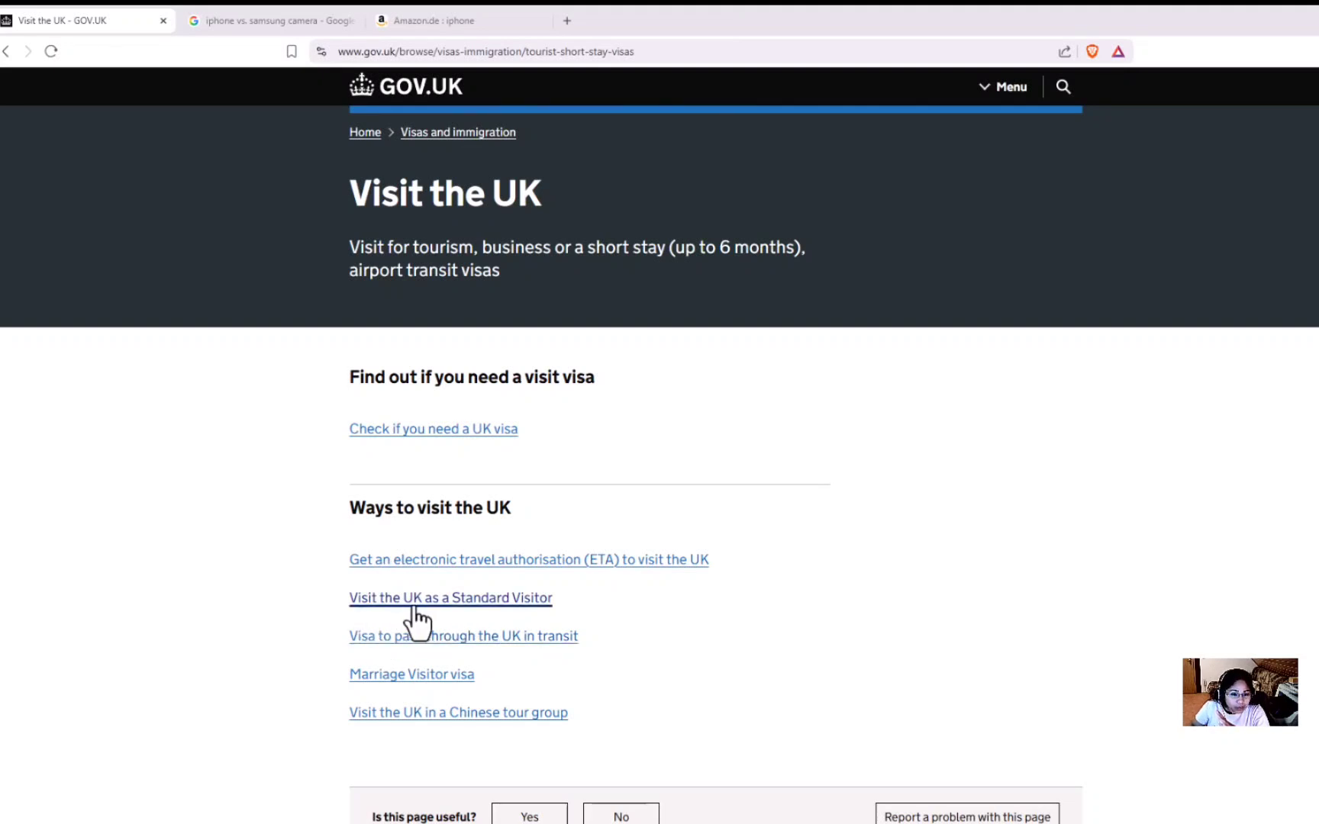
Open the 'Visit the UK as a Standard Visitor' guidance and read its sections.
{"action": "left_click", "coordinate": [535, 603]}
{"action": "scroll", "coordinate": [485, 478], "scroll_direction": "down", "scroll_amount": 3}
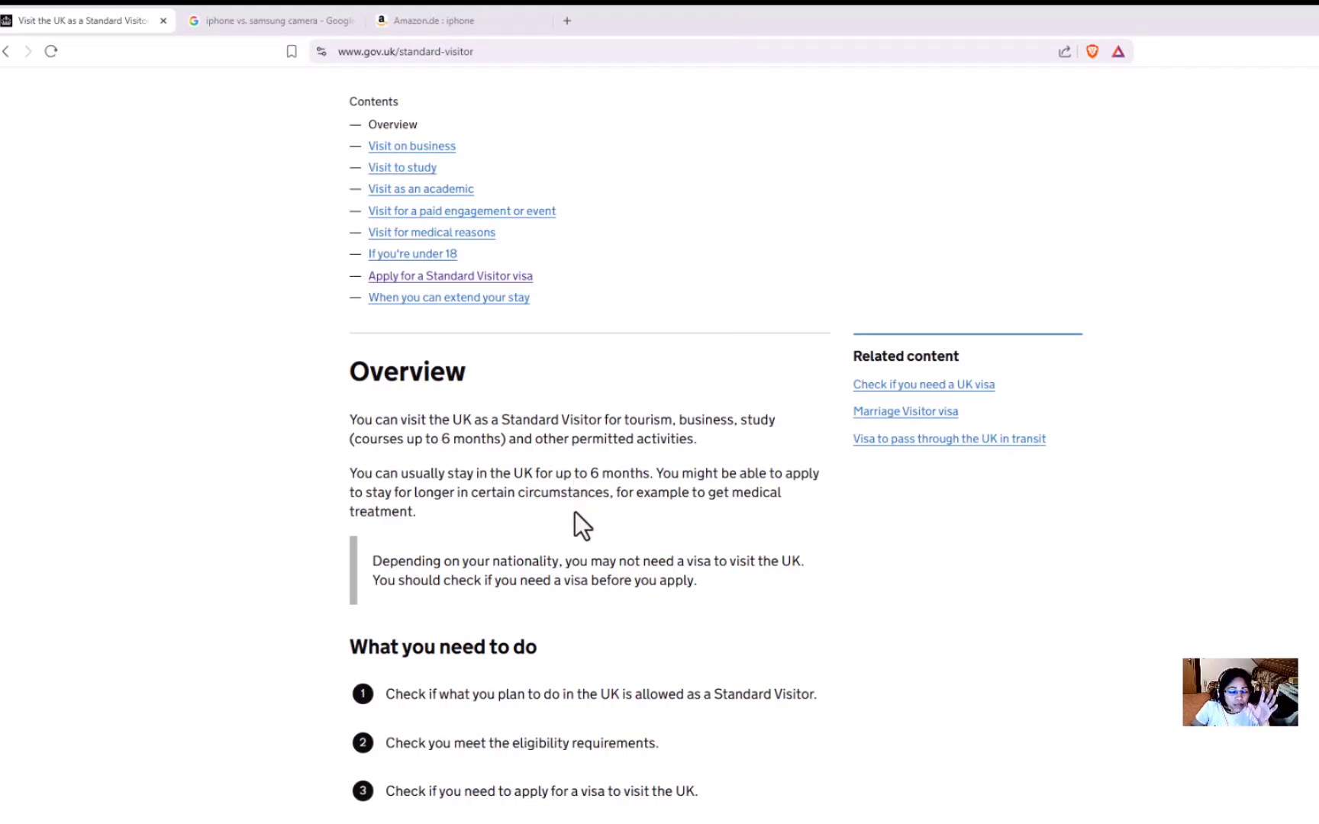
{"action": "scroll", "coordinate": [574, 516], "scroll_direction": "down", "scroll_amount": 3}
{"action": "scroll", "coordinate": [574, 516], "scroll_direction": "up", "scroll_amount": 5}
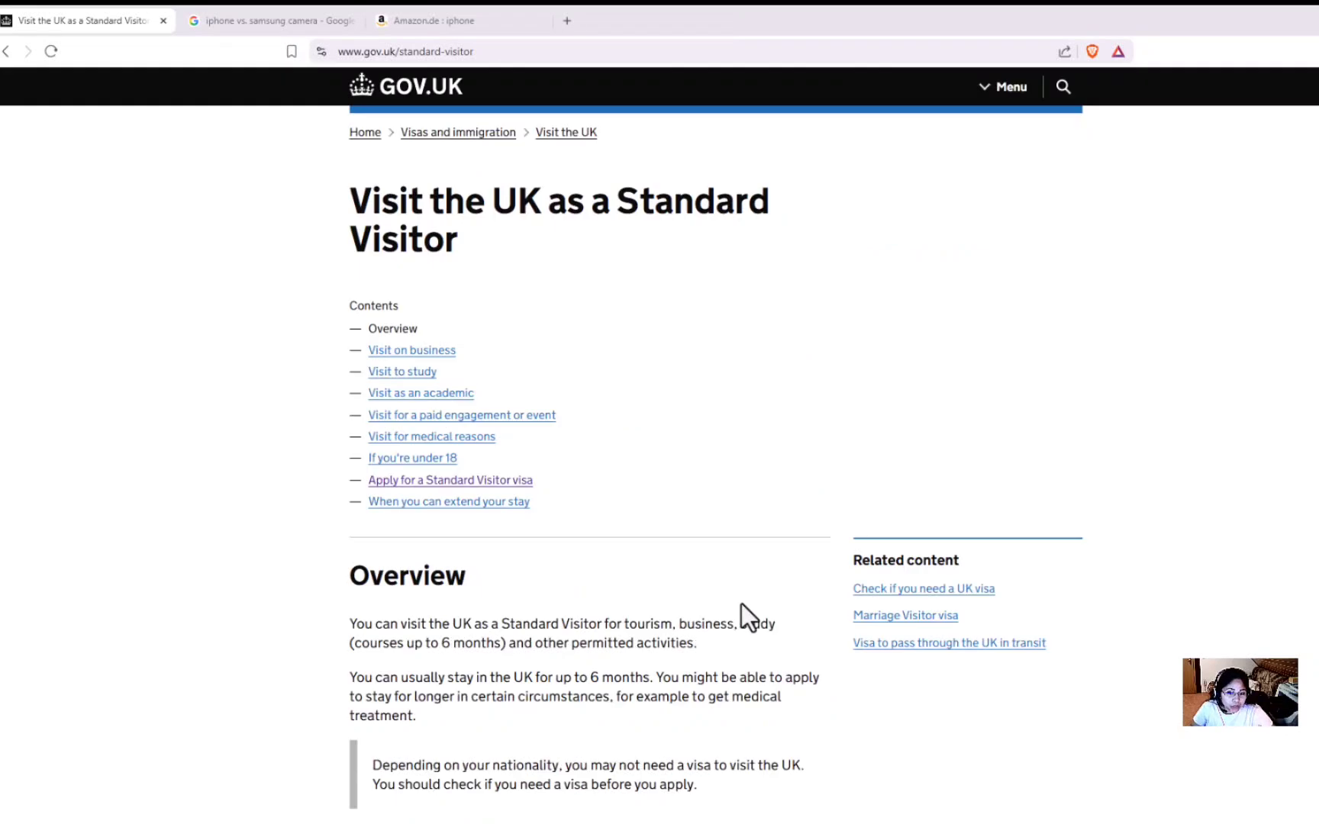
Go to 'Apply for a Standard Visitor visa' and start the online application with Apply now.
{"action": "left_click", "coordinate": [416, 481]}
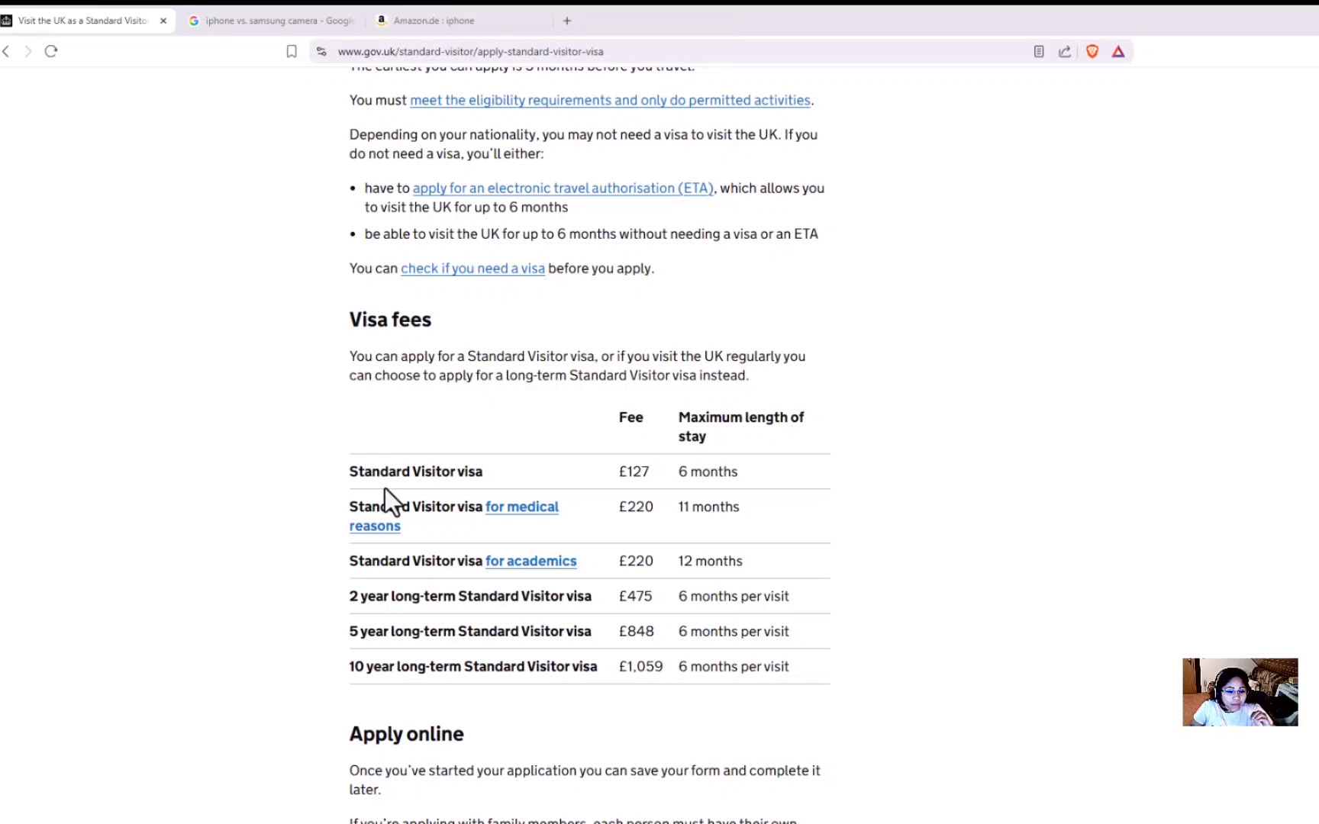
{"action": "scroll", "coordinate": [384, 488], "scroll_direction": "down", "scroll_amount": 5}
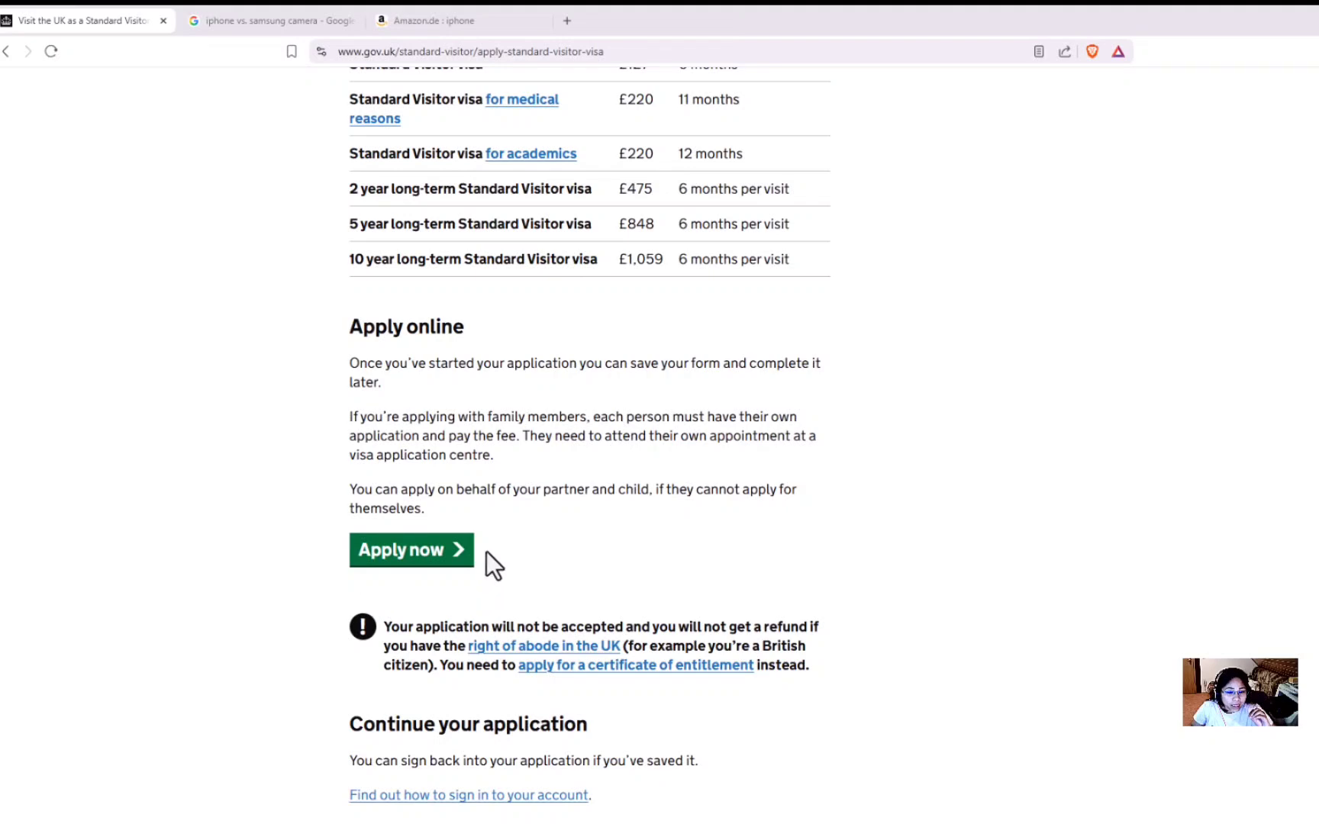
{"action": "scroll", "coordinate": [442, 550], "scroll_direction": "up", "scroll_amount": 3}
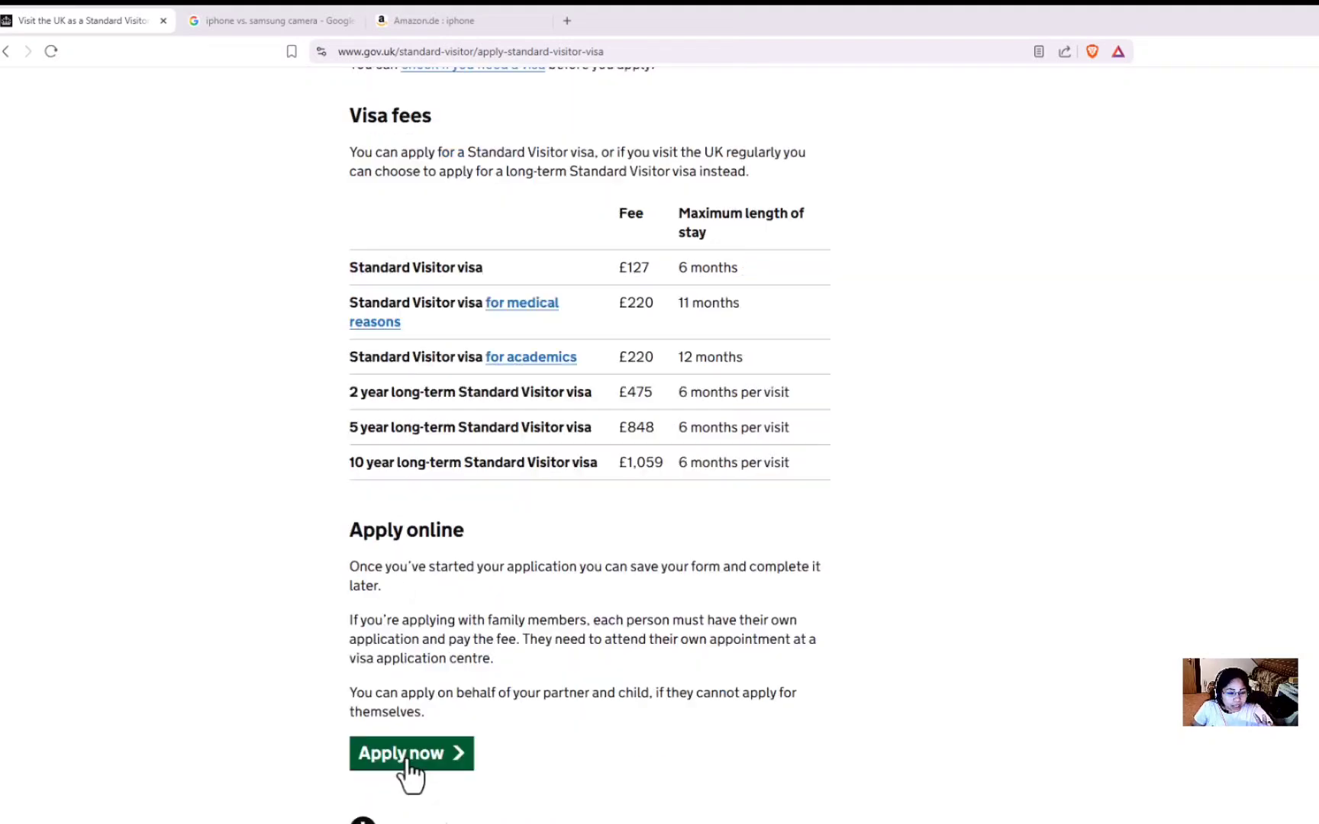
{"action": "left_click", "coordinate": [406, 761]}
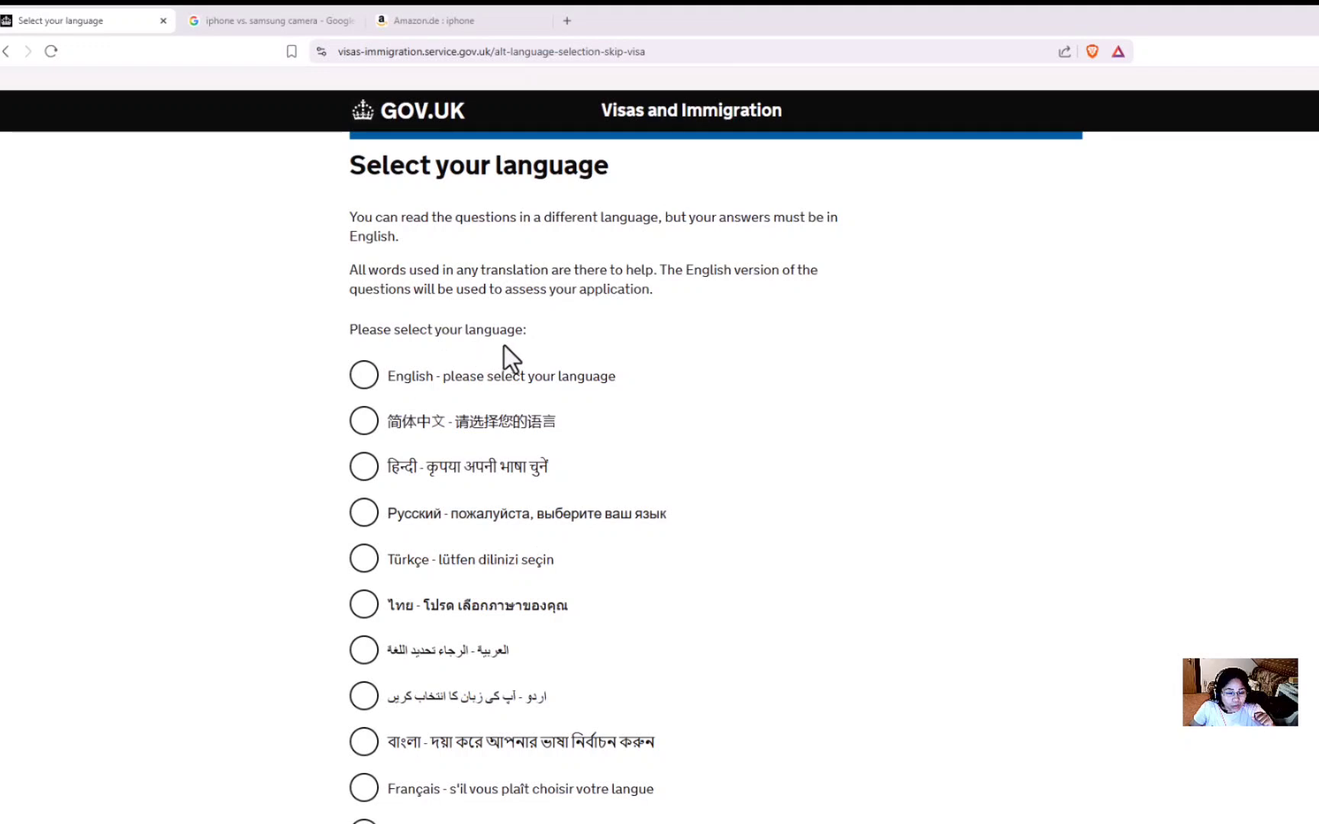
Choose English as the application language.
{"action": "left_click", "coordinate": [377, 395]}
{"action": "scroll", "coordinate": [448, 583], "scroll_direction": "down", "scroll_amount": 9}
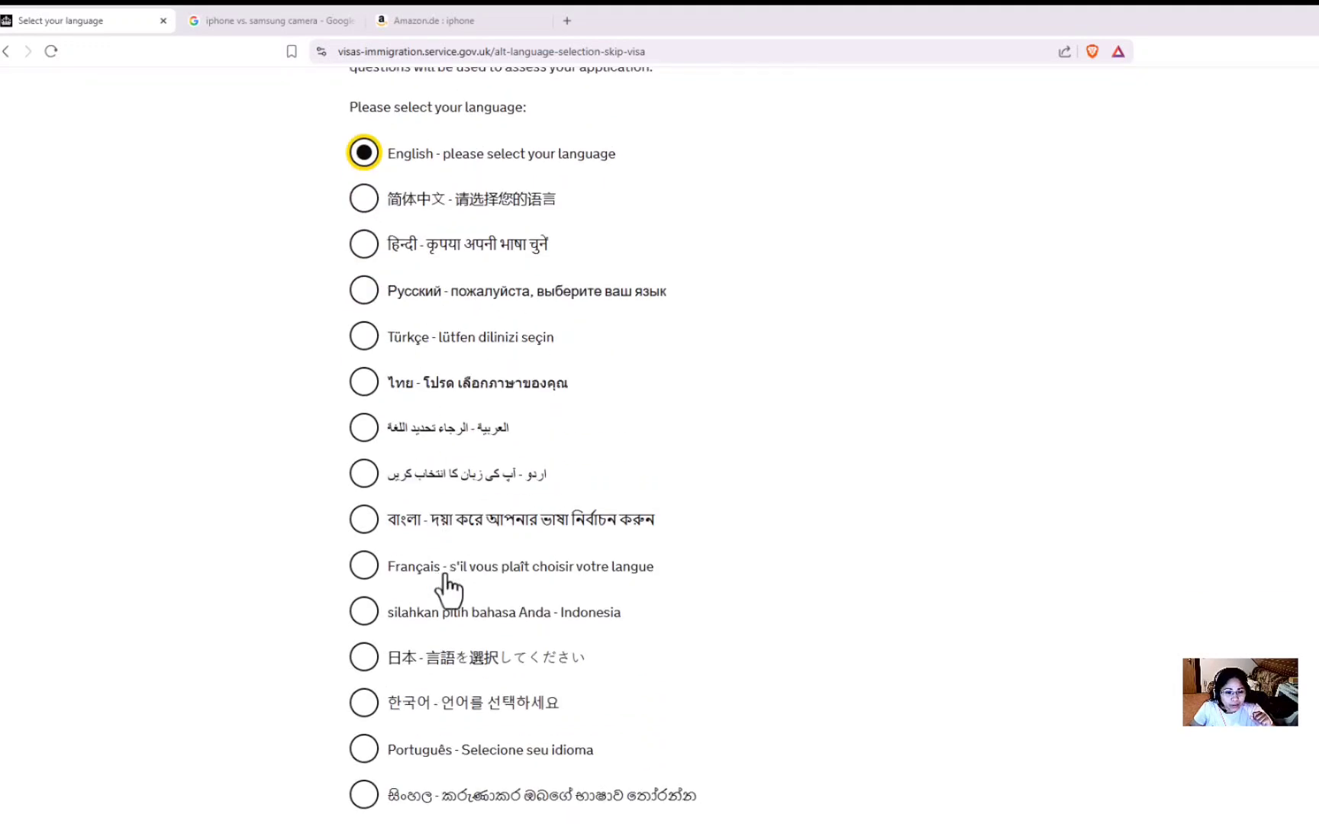
{"action": "left_click", "coordinate": [382, 673]}
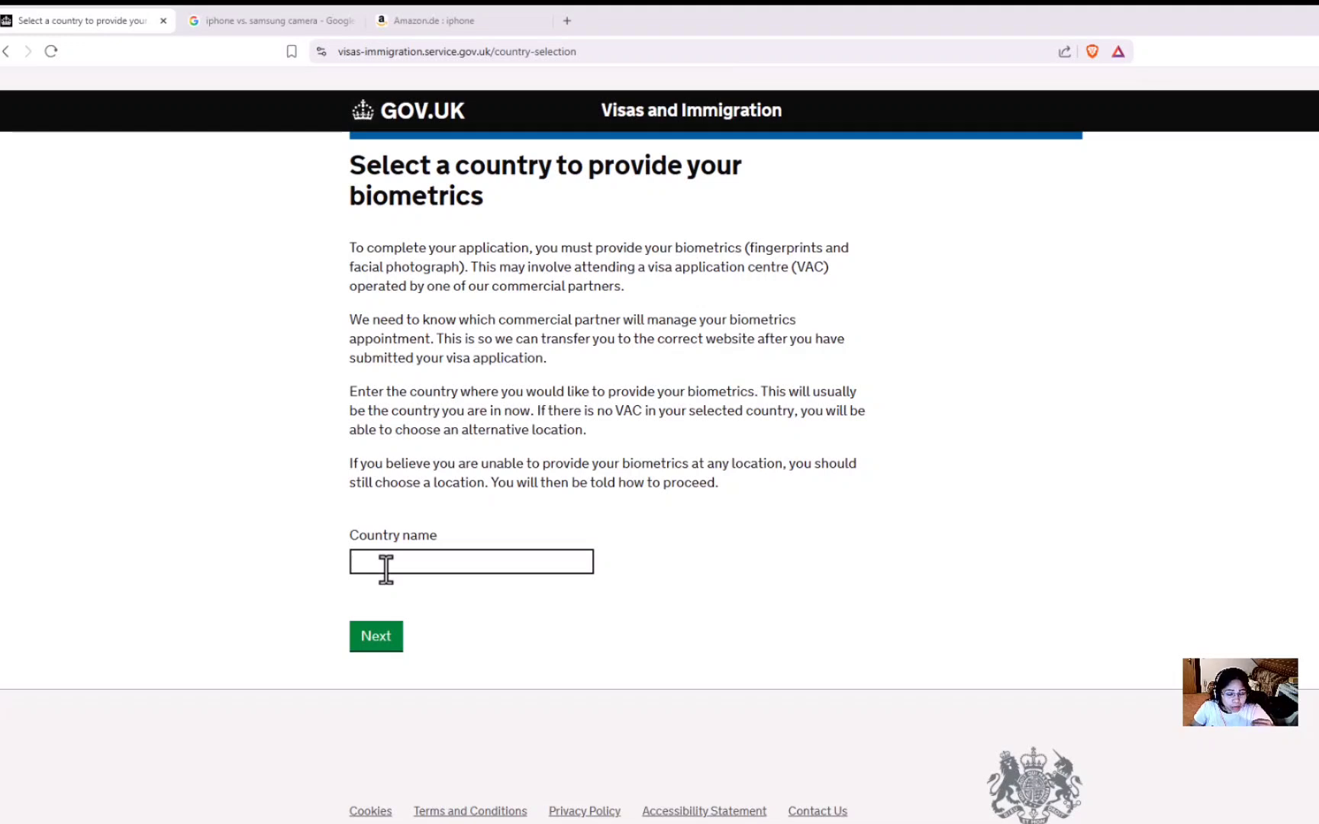
Enter Philippines as the country for providing biometrics.
{"action": "left_click", "coordinate": [386, 569]}
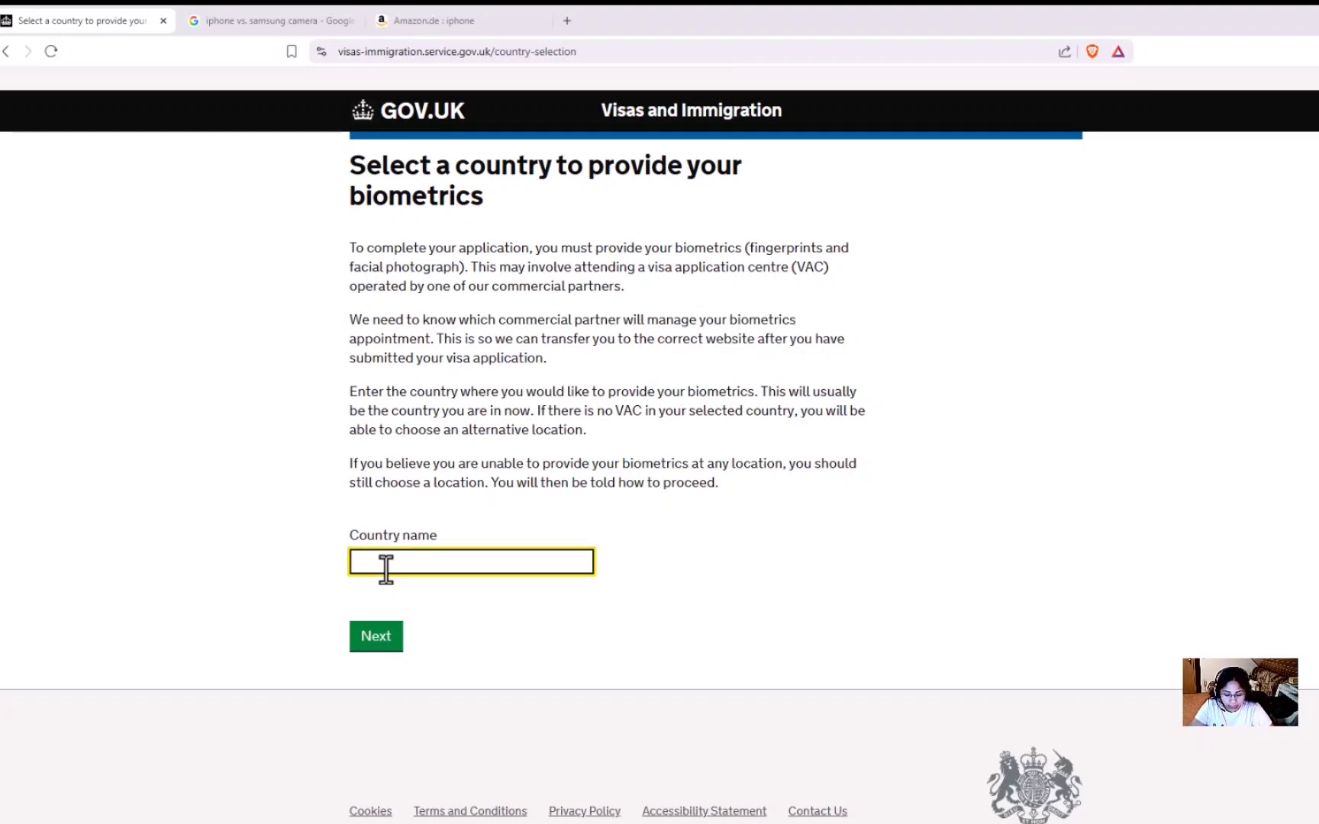
{"action": "type", "text": "PHI"}
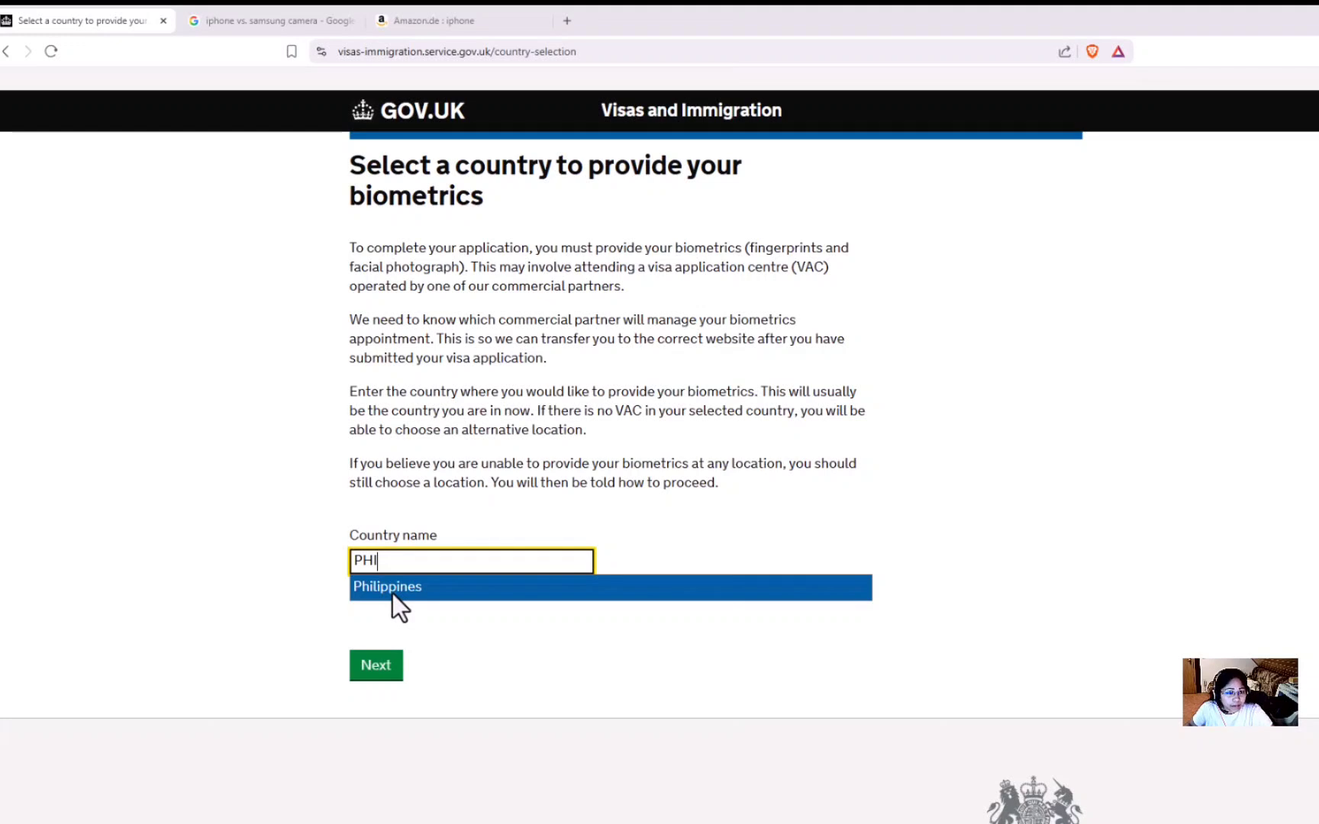
{"action": "left_click", "coordinate": [392, 594]}
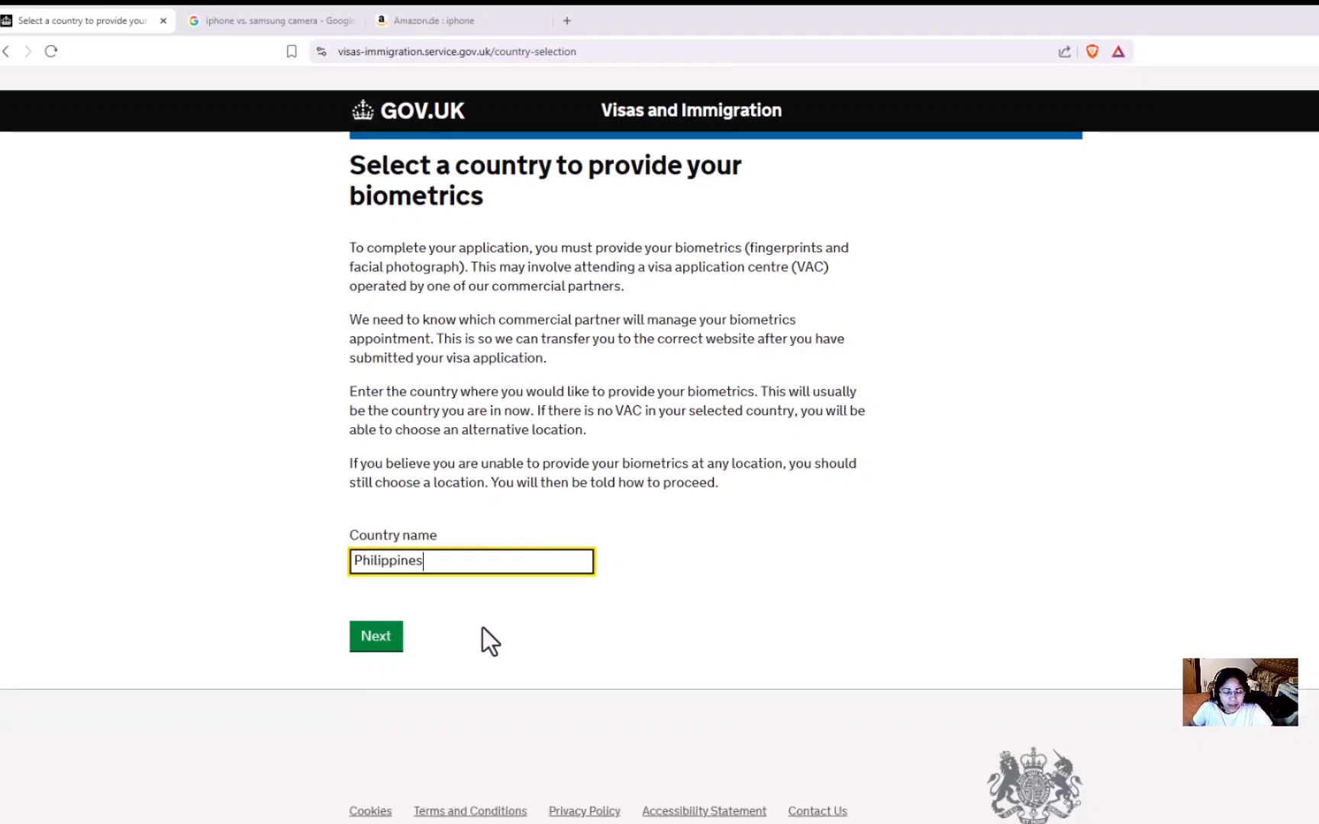
{"action": "left_click", "coordinate": [379, 648]}
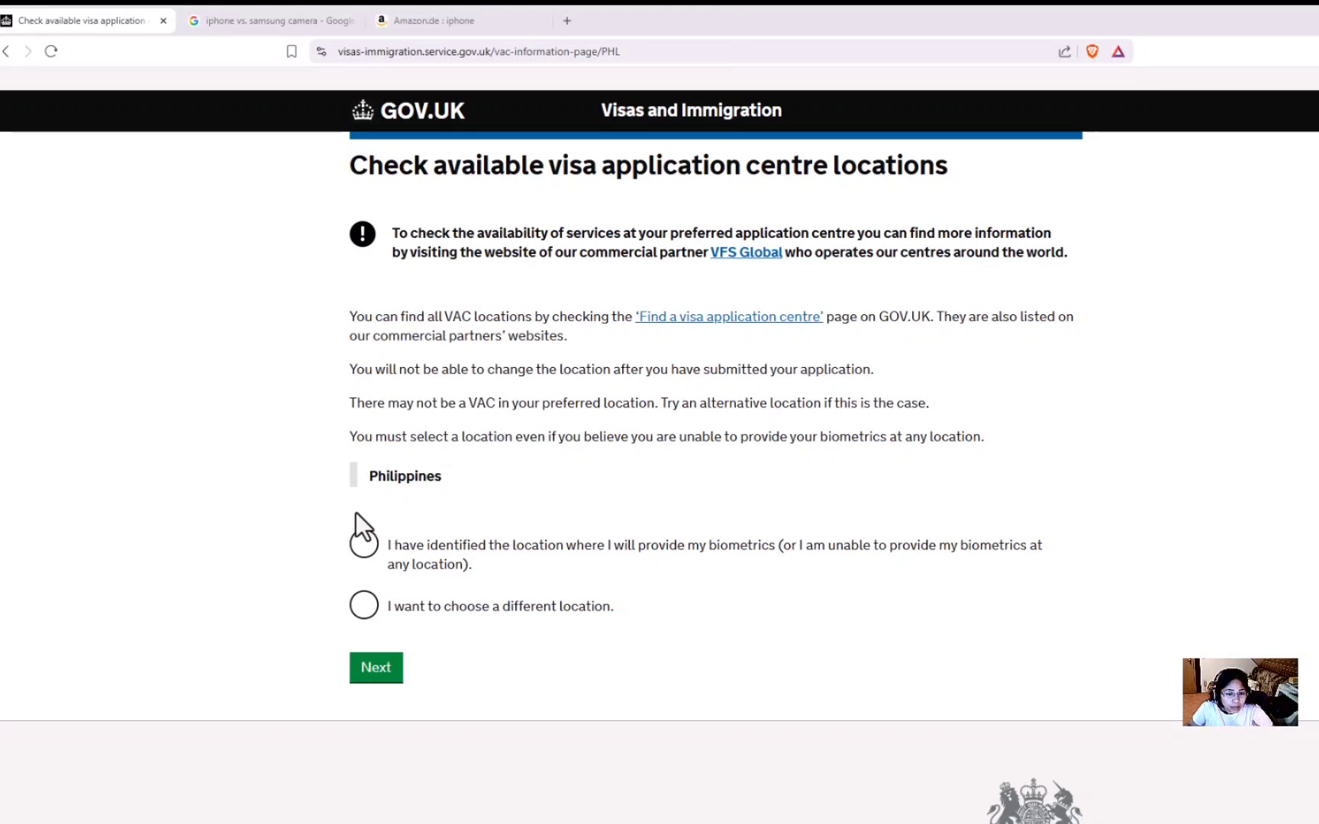
Confirm the visa application centre location has been identified and scroll the visit visa overview.
{"action": "left_click", "coordinate": [365, 554]}
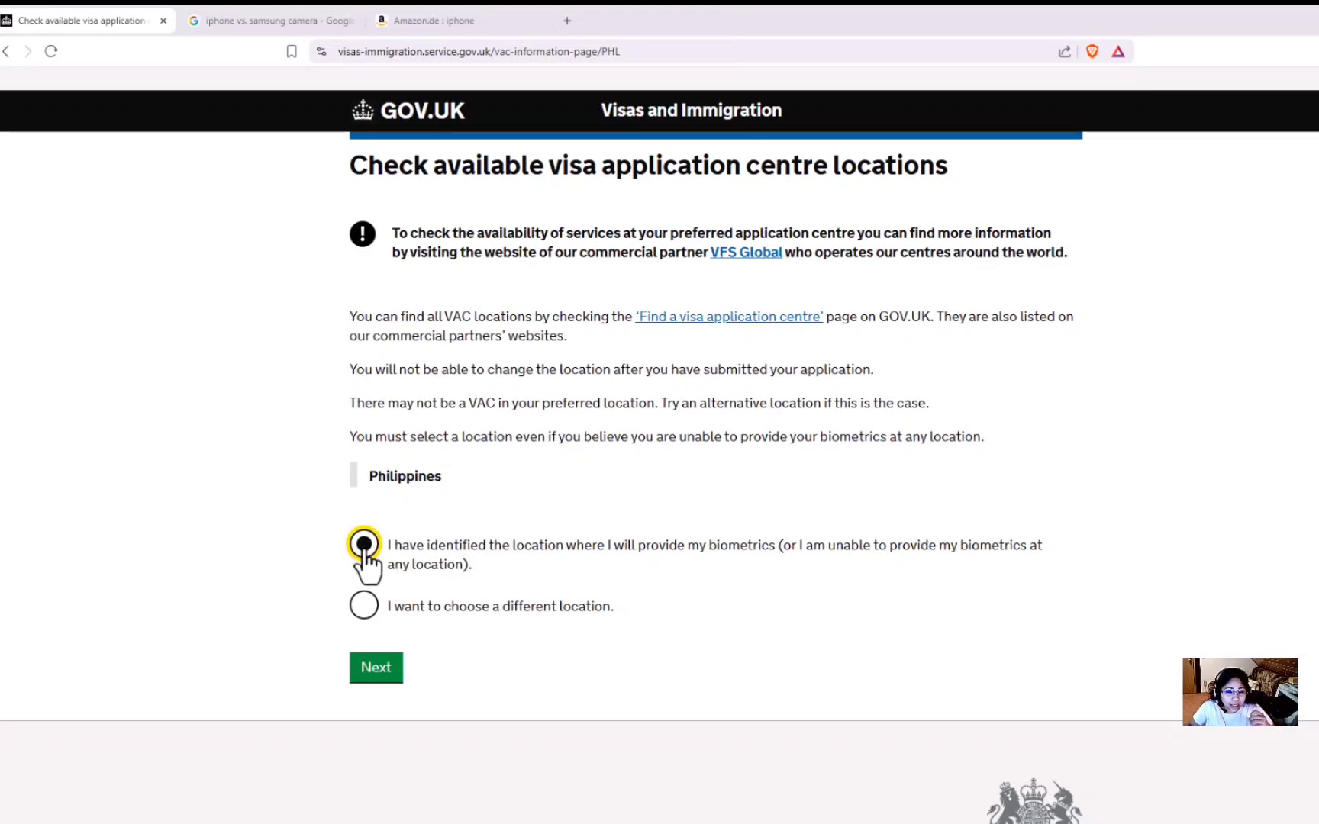
{"action": "left_click", "coordinate": [379, 678]}
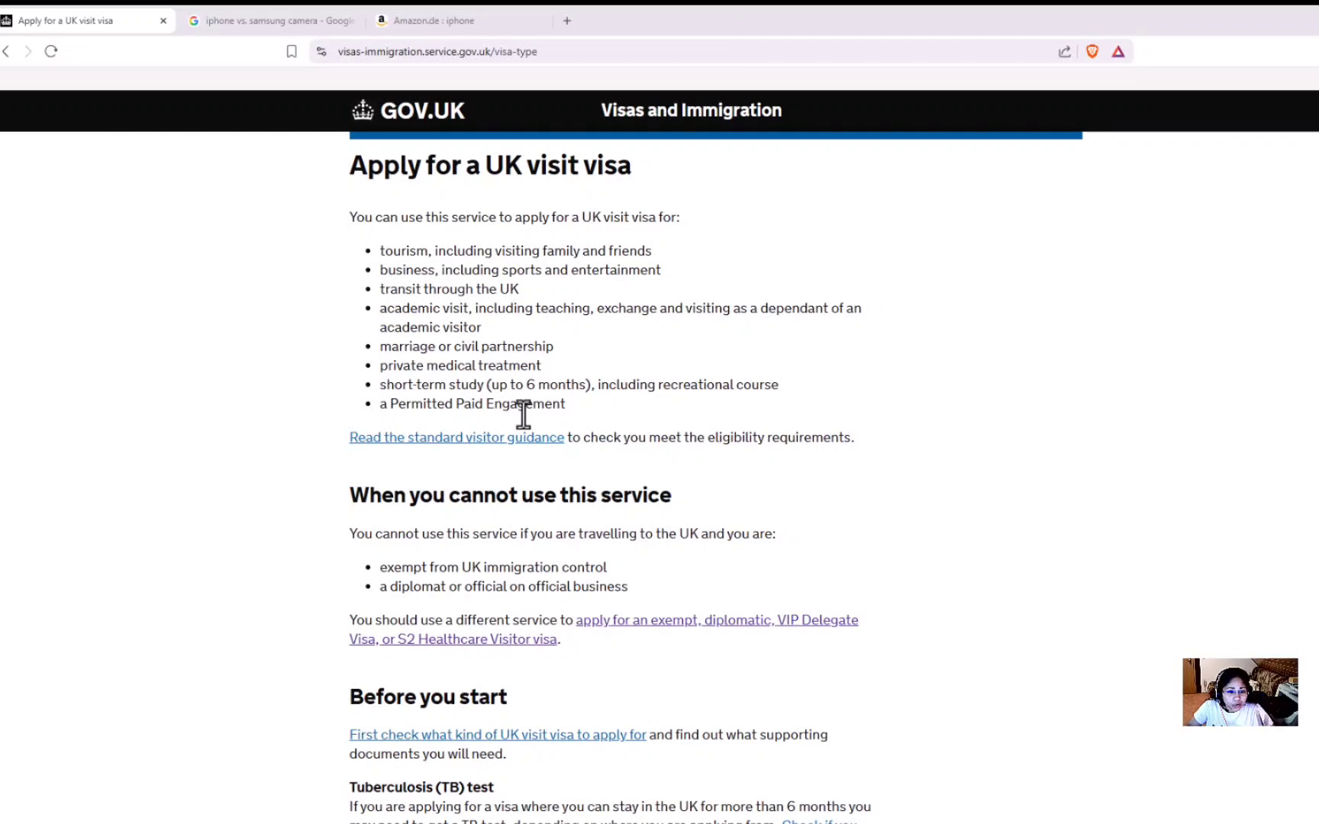
{"action": "scroll", "coordinate": [524, 415], "scroll_direction": "down", "scroll_amount": 10}
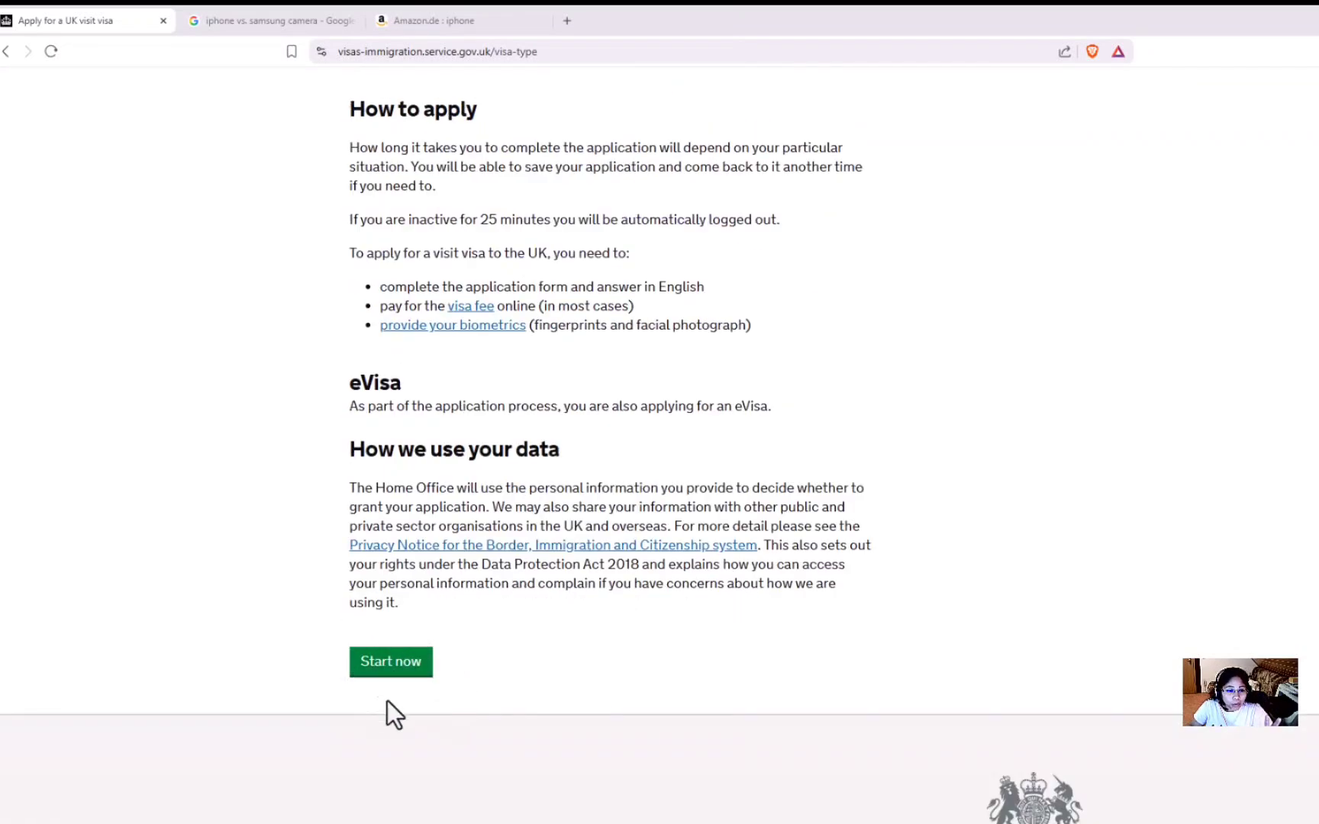
Register an account with email and password, and mark the contact email as the applicant's own.
{"action": "left_click", "coordinate": [388, 672]}
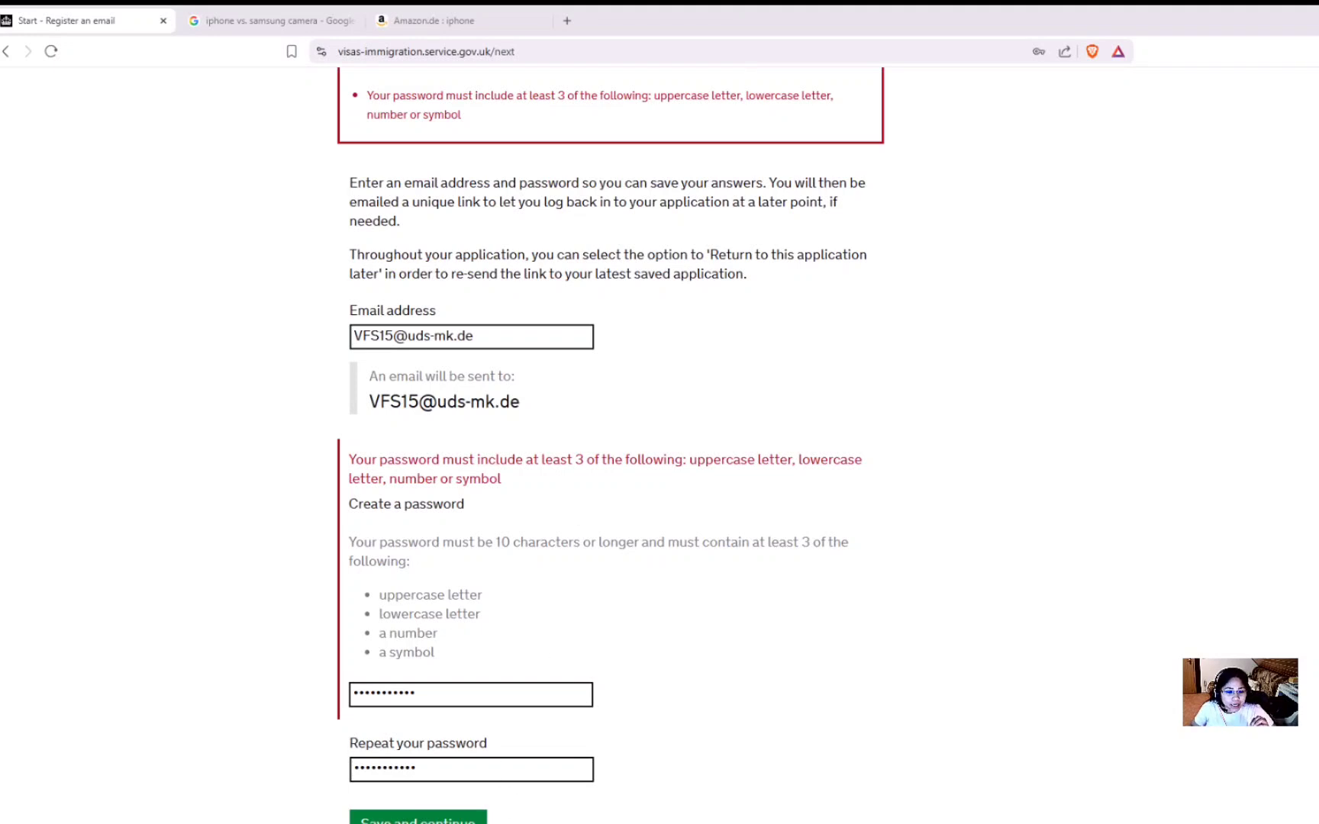
{"action": "key", "text": "Return"}
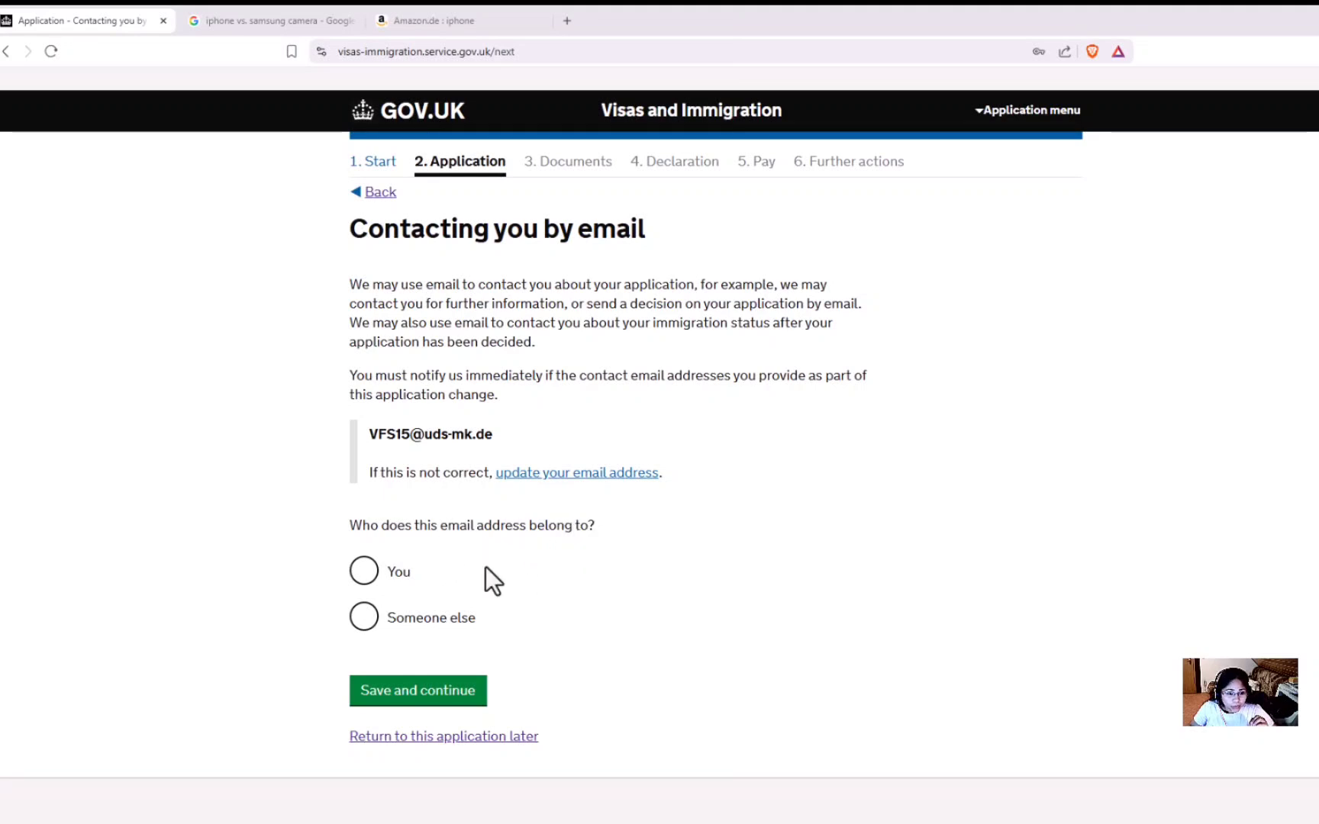
{"action": "left_click", "coordinate": [360, 579]}
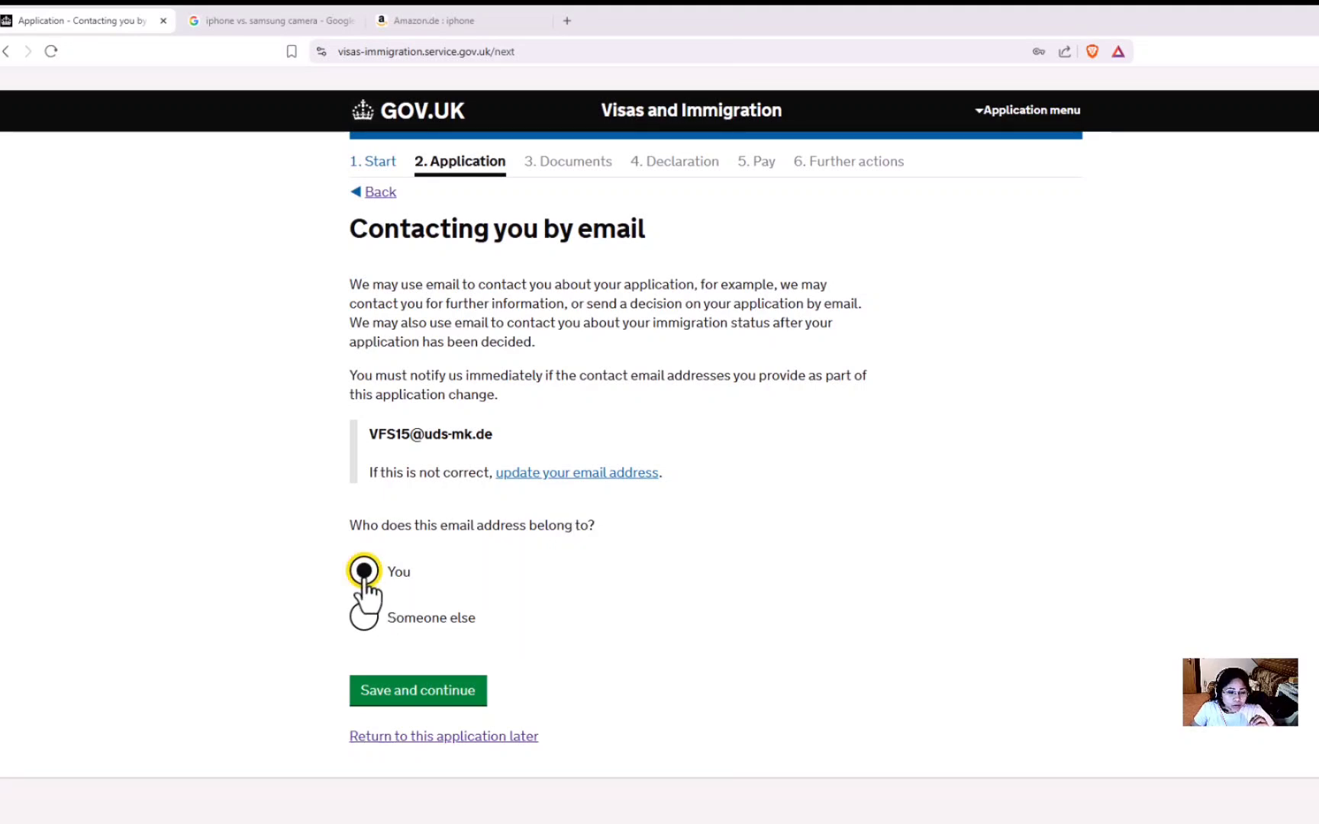
{"action": "left_click", "coordinate": [445, 714]}
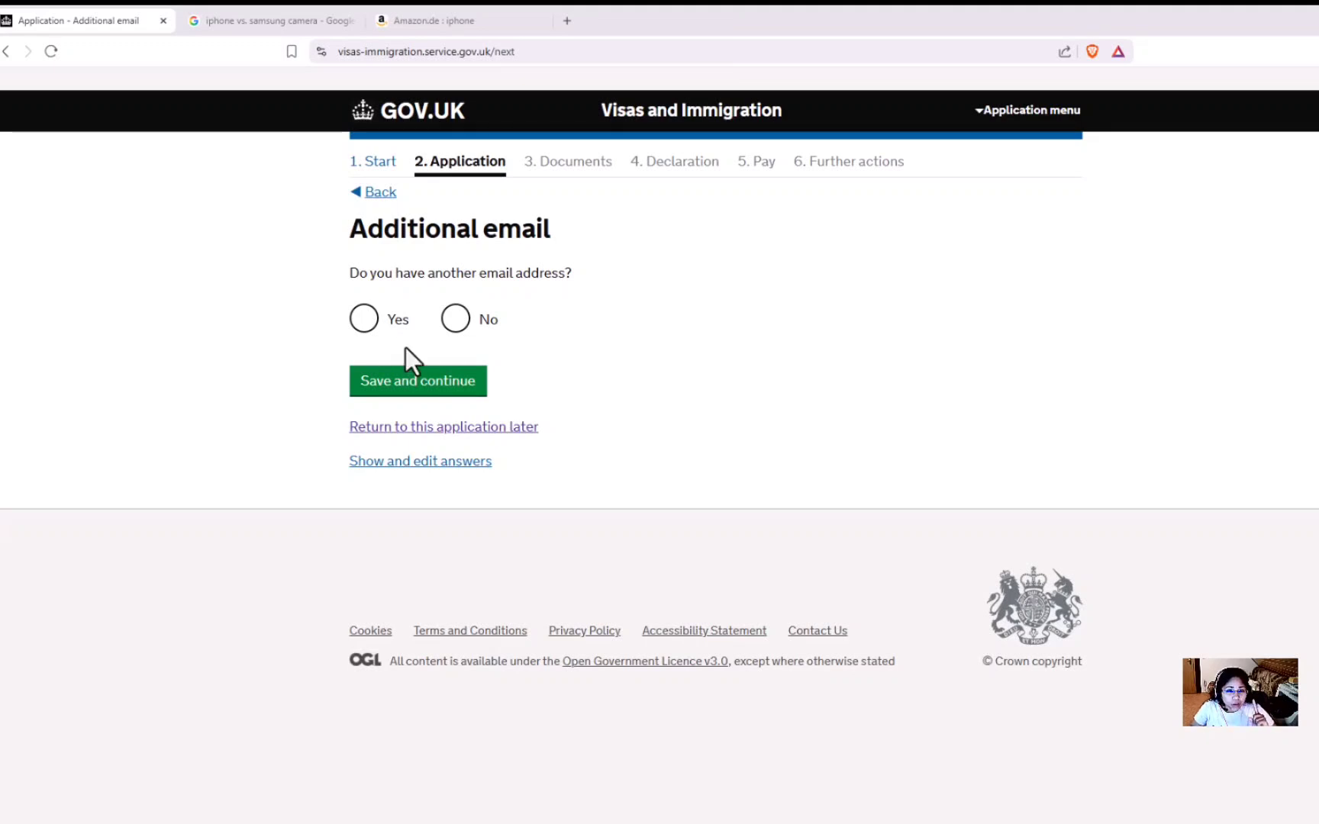
Declare no additional email and add the applicant's mobile number for use in and outside the UK.
{"action": "left_click", "coordinate": [458, 322]}
{"action": "left_click", "coordinate": [429, 389]}
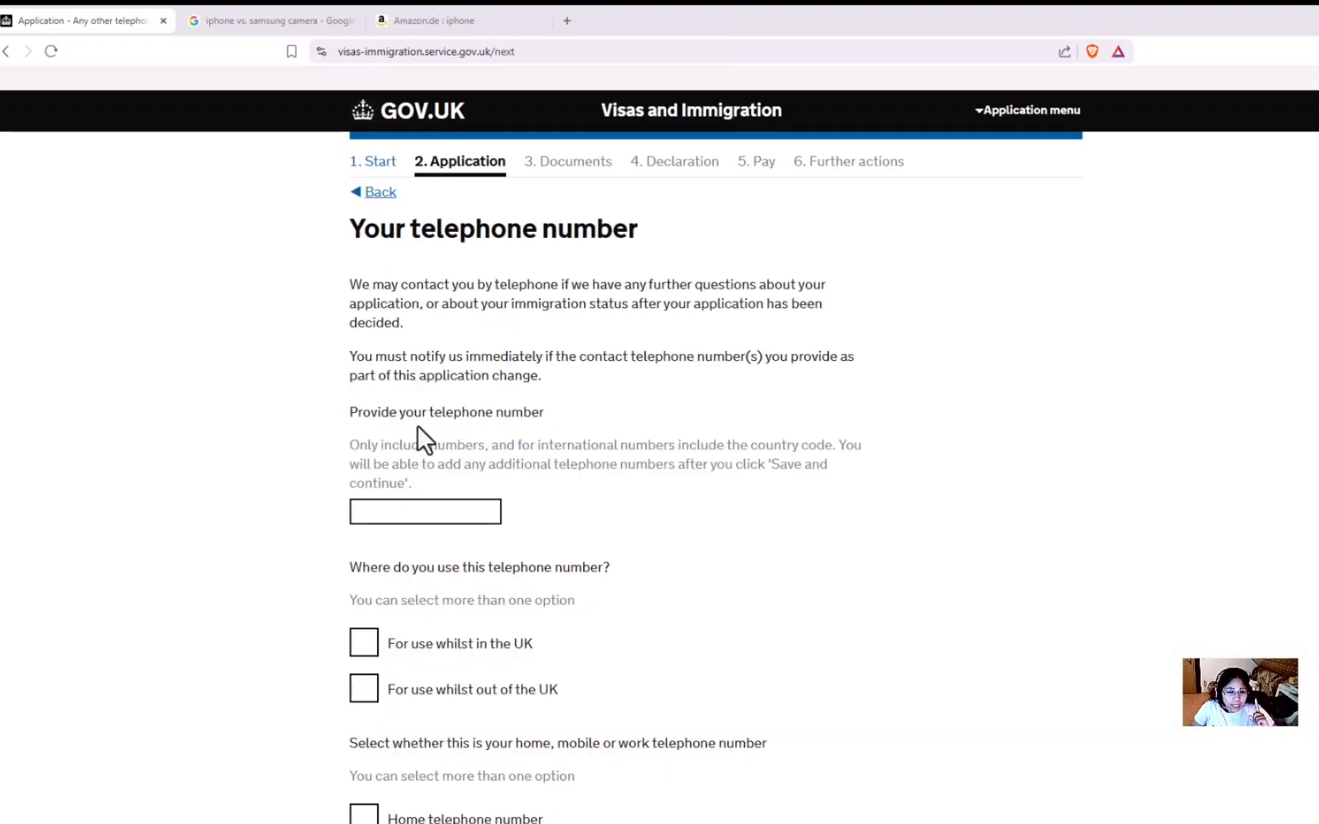
{"action": "left_click", "coordinate": [422, 512]}
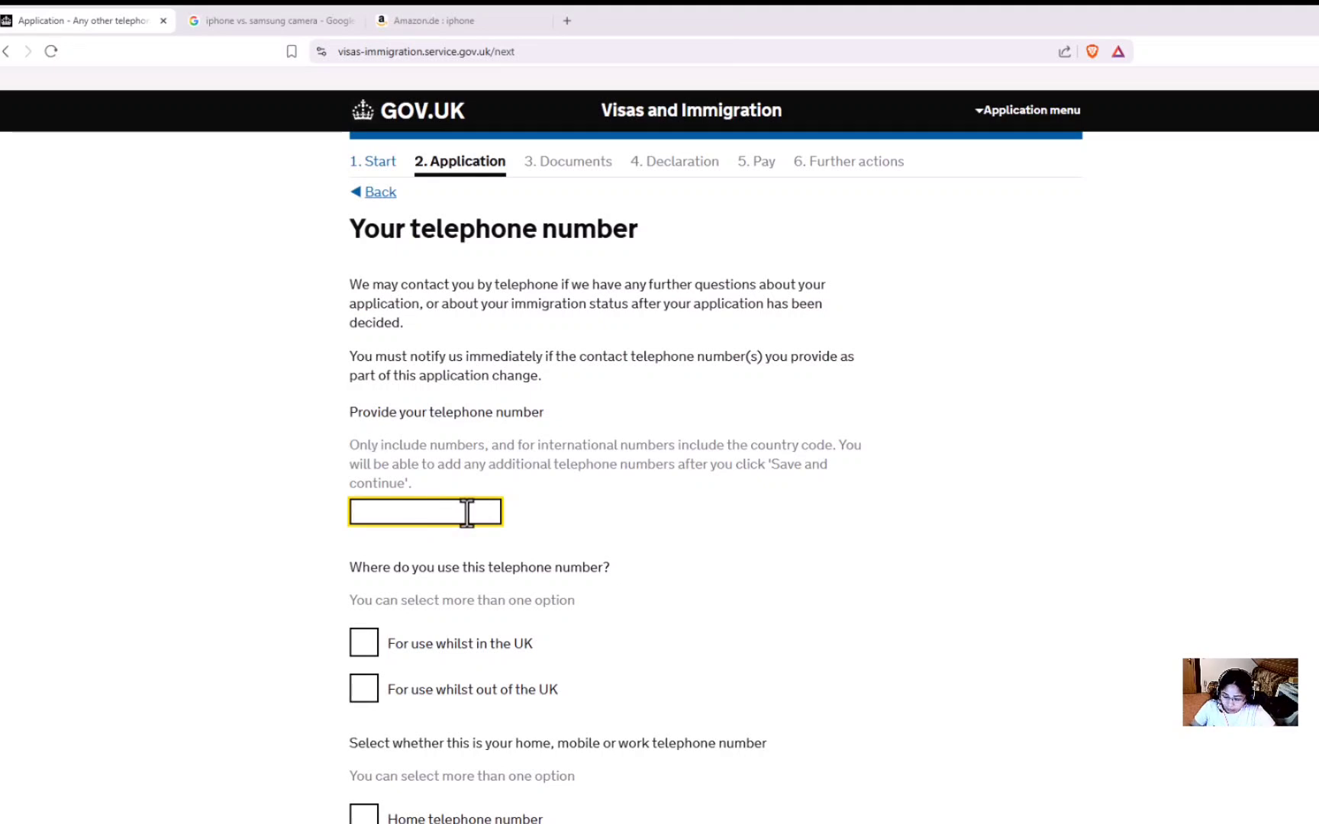
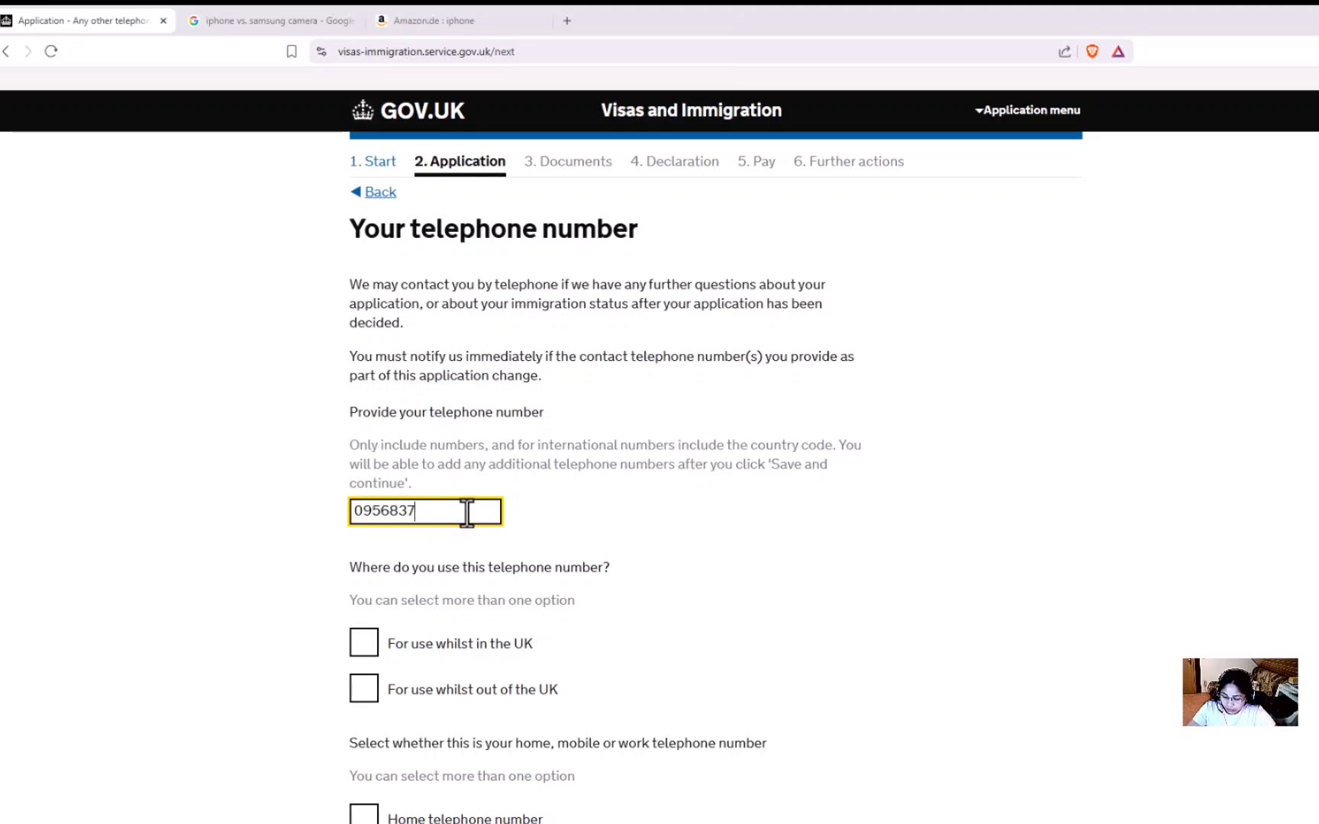
{"action": "scroll", "coordinate": [412, 458], "scroll_direction": "down", "scroll_amount": 3}
{"action": "left_click", "coordinate": [377, 418]}
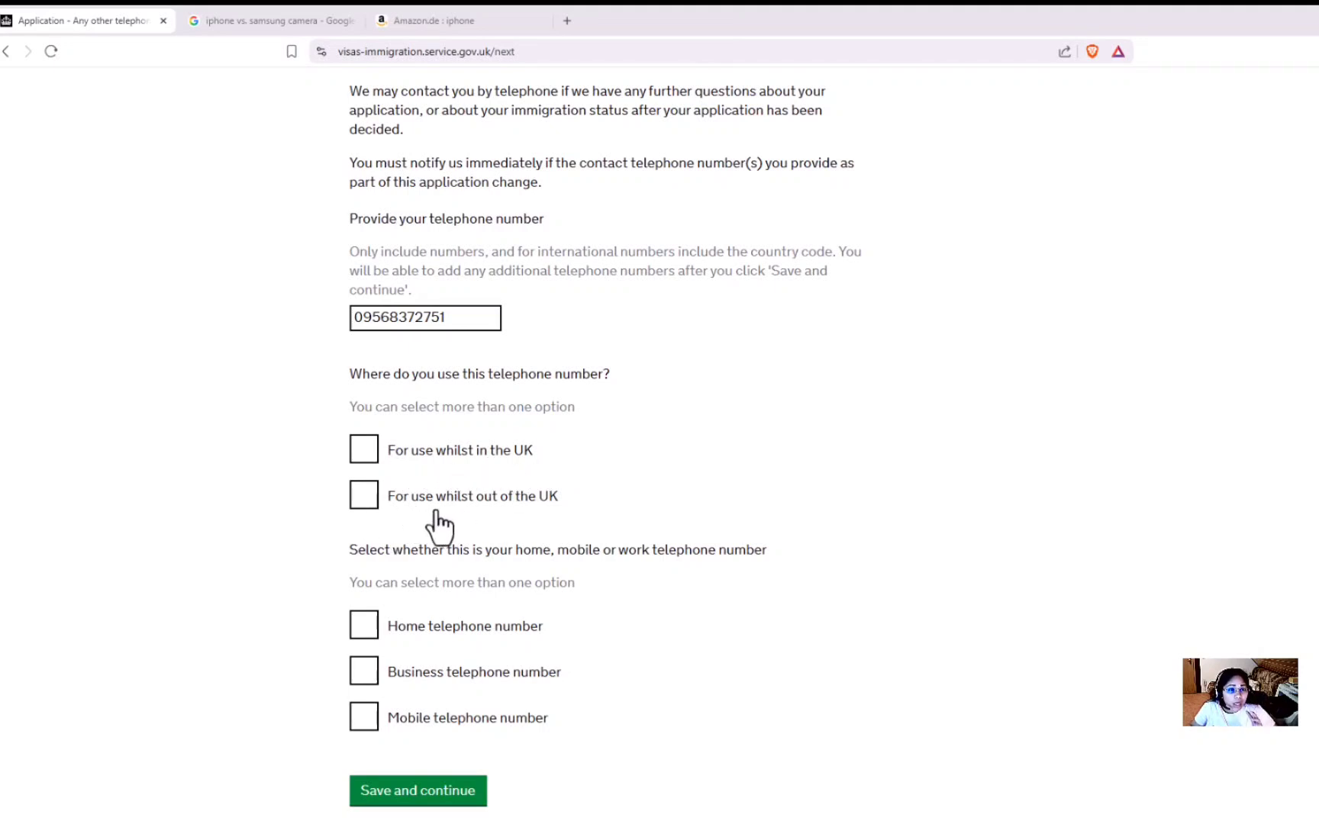
{"action": "left_click", "coordinate": [365, 450]}
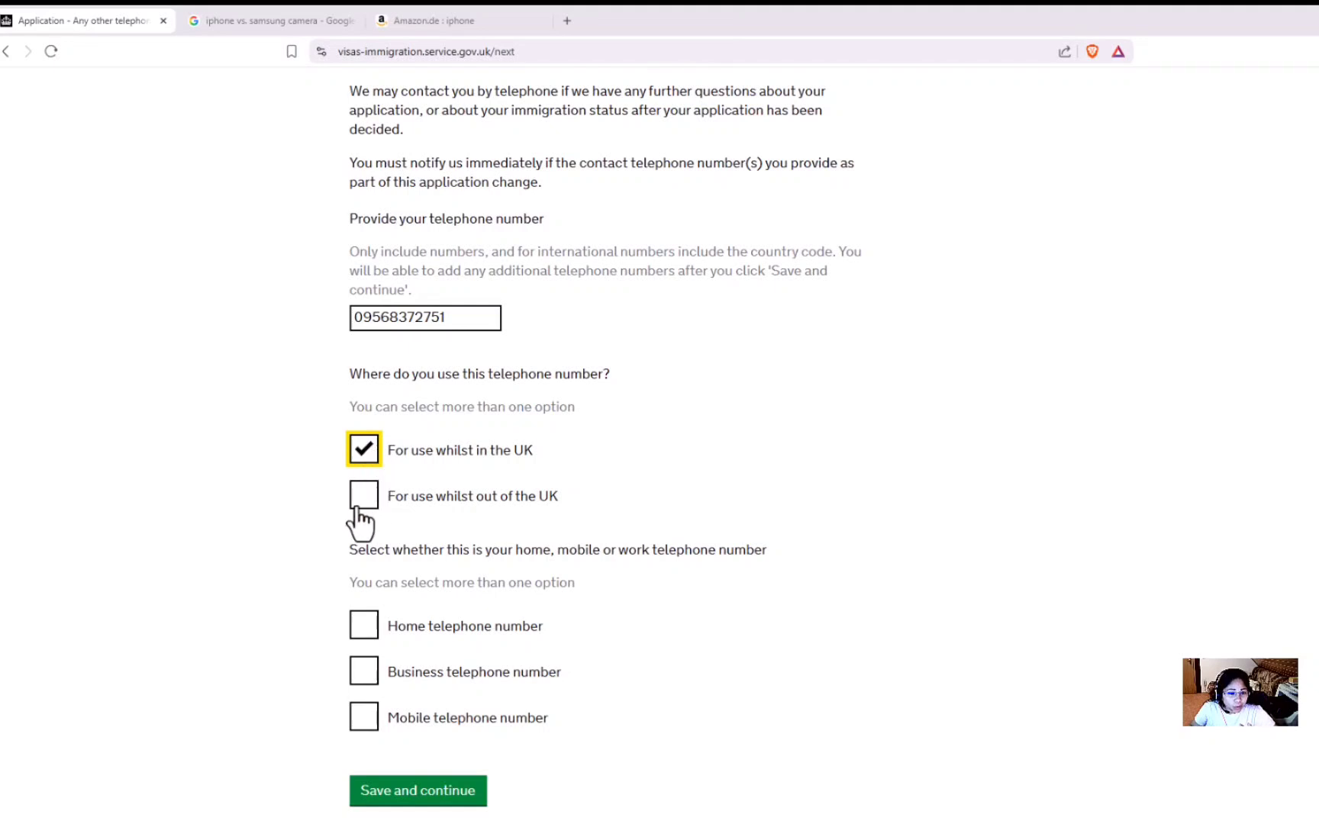
{"action": "left_click", "coordinate": [364, 497]}
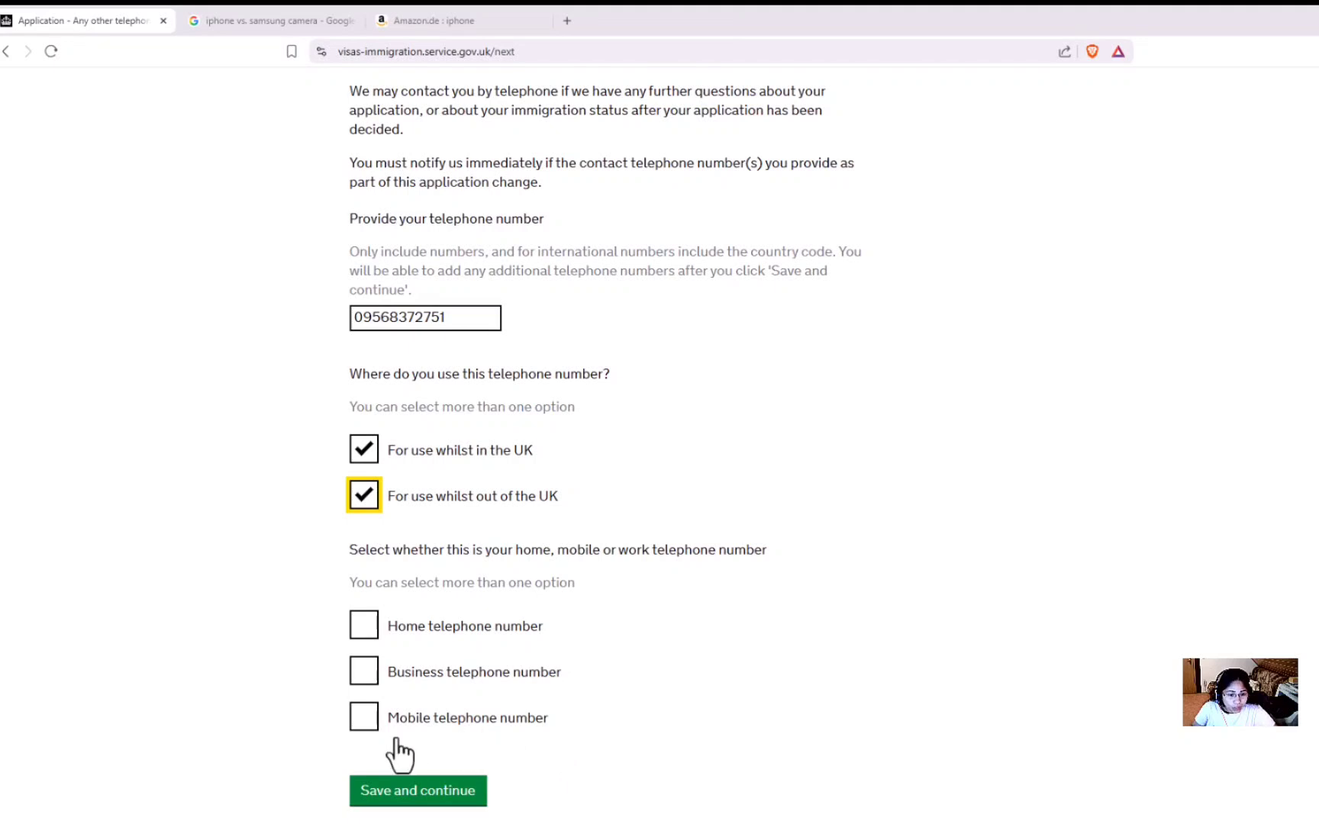
{"action": "left_click", "coordinate": [361, 725]}
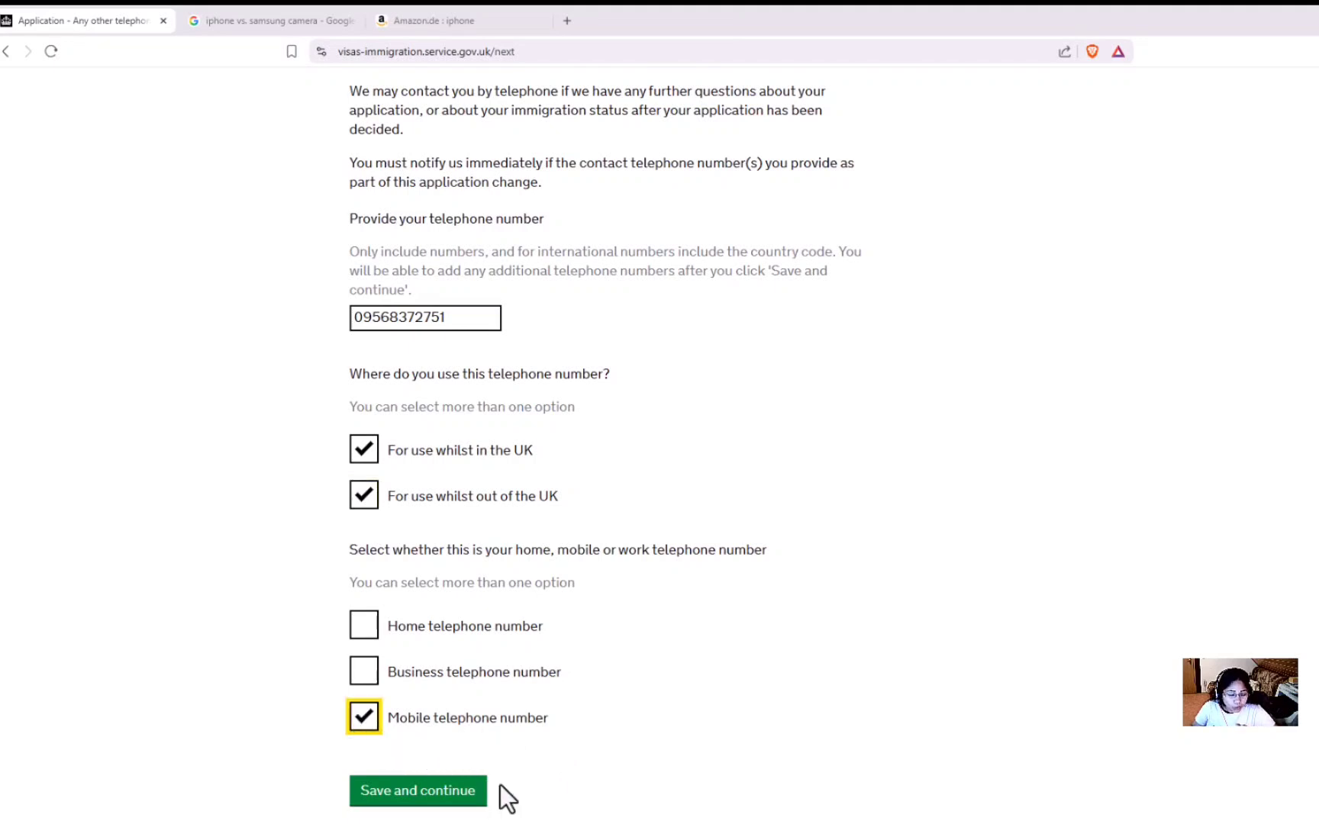
{"action": "left_click", "coordinate": [454, 798]}
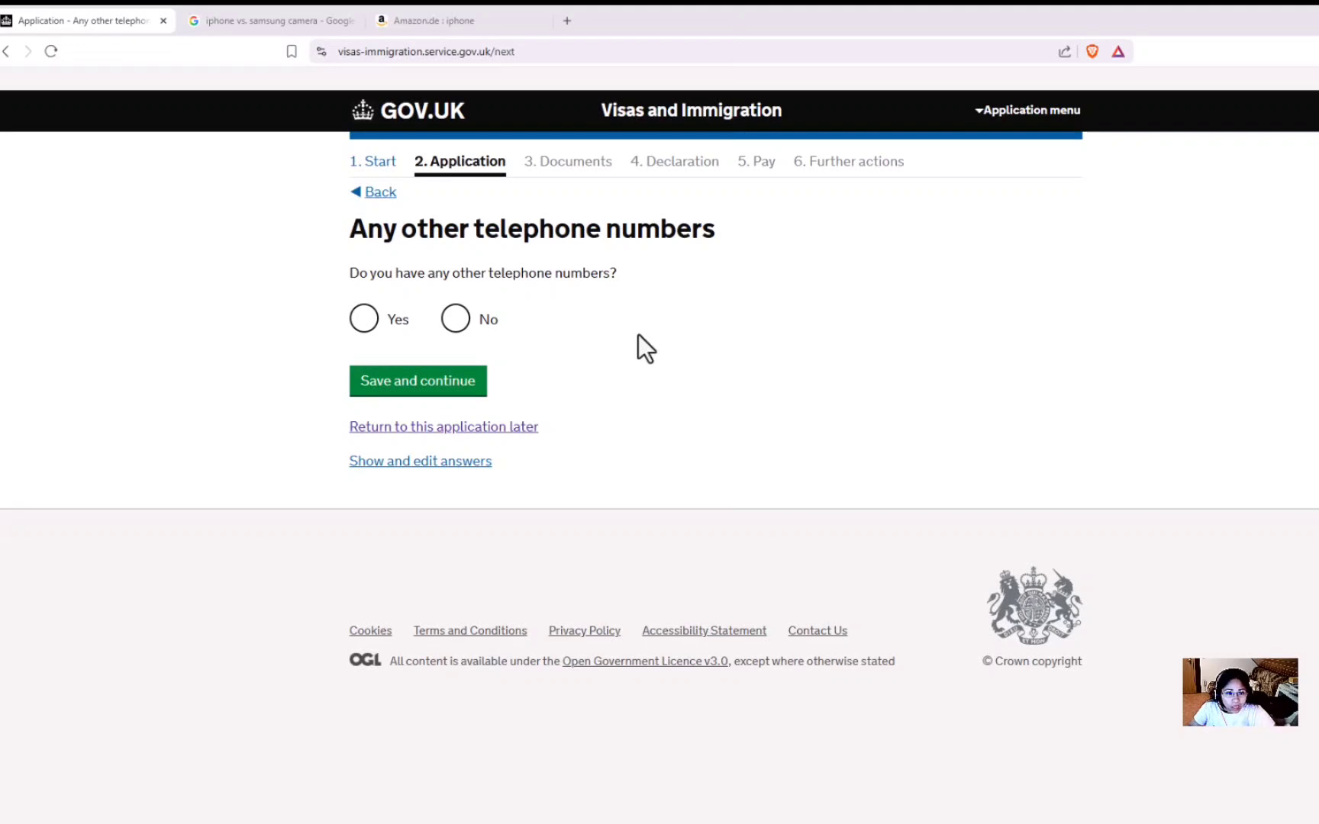
Declare no other telephone numbers and choose contact by both call and SMS.
{"action": "left_click", "coordinate": [456, 319]}
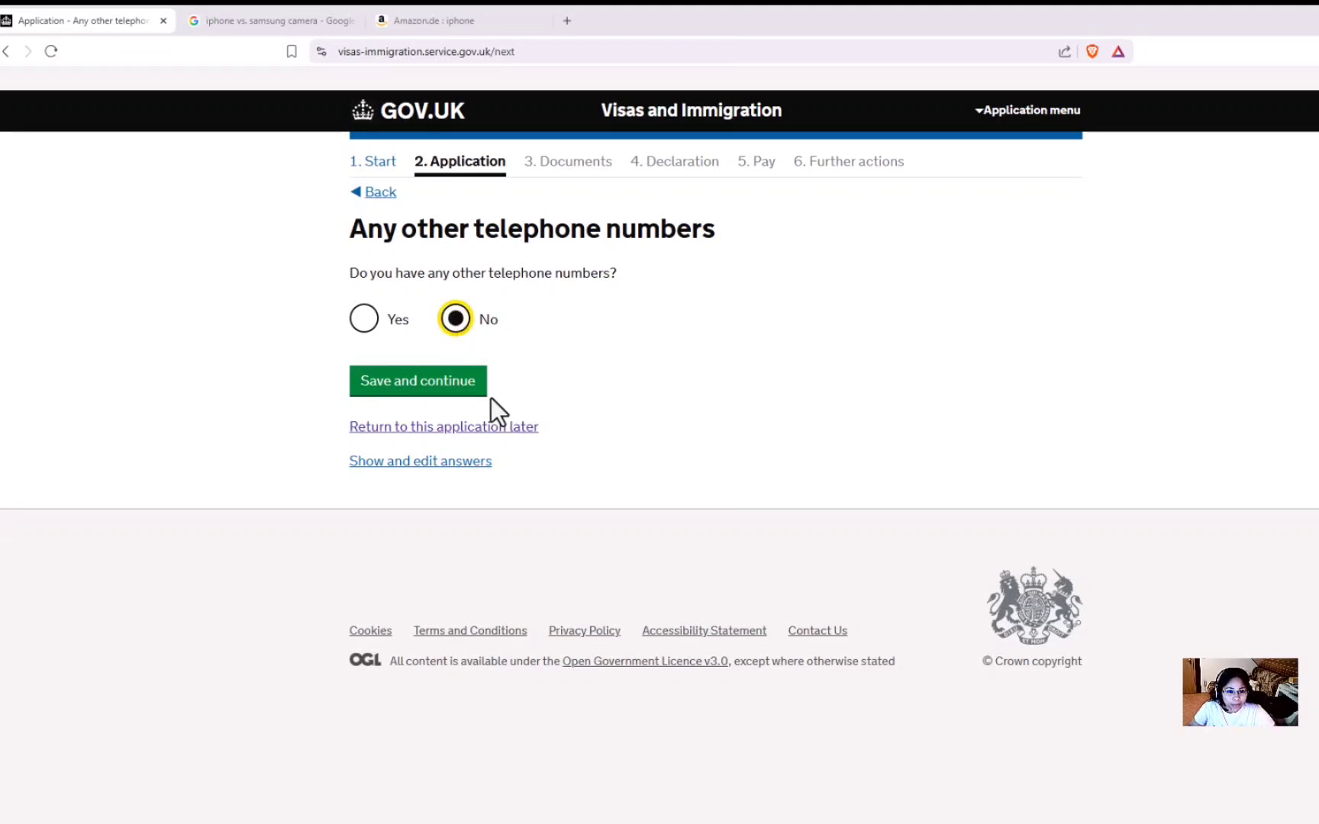
{"action": "left_click", "coordinate": [458, 386]}
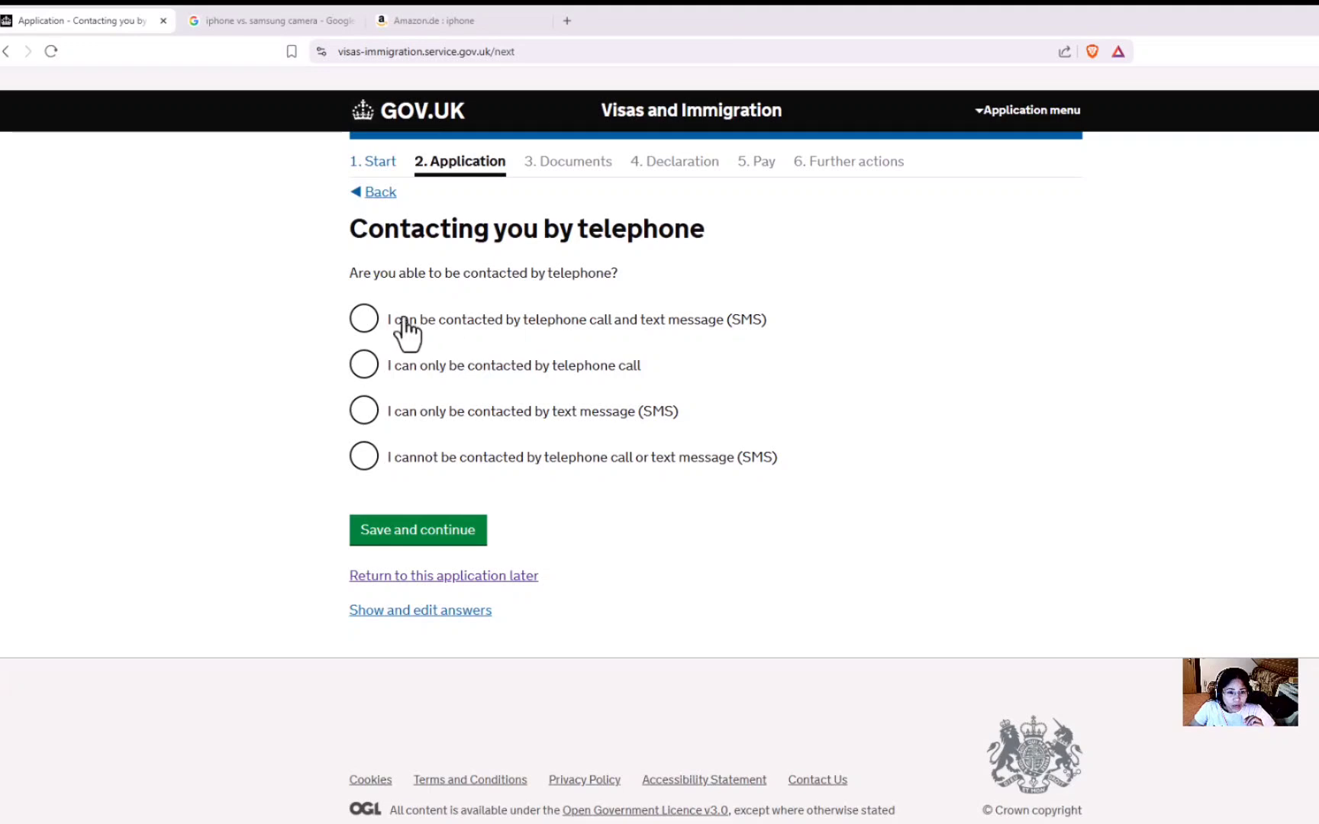
{"action": "left_click", "coordinate": [365, 320]}
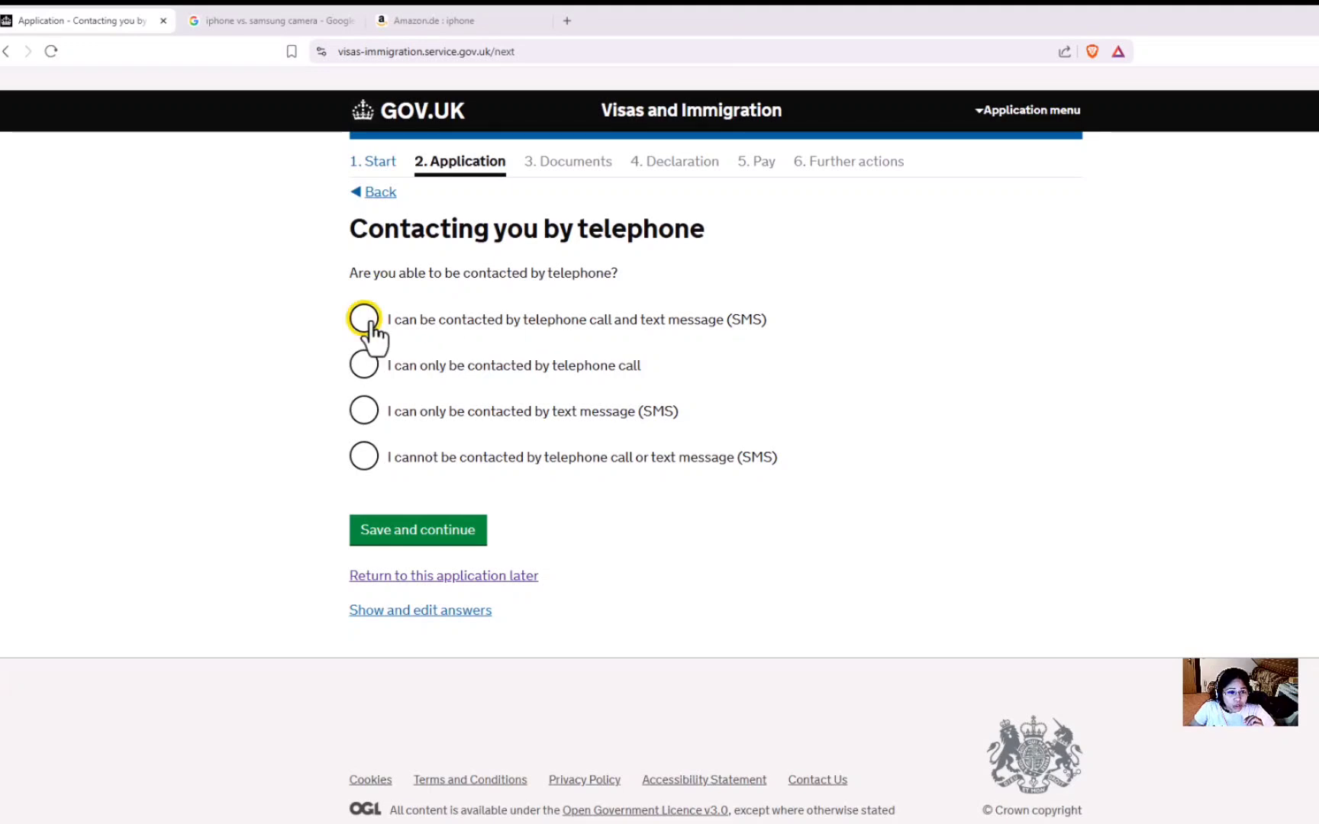
{"action": "left_click", "coordinate": [426, 538]}
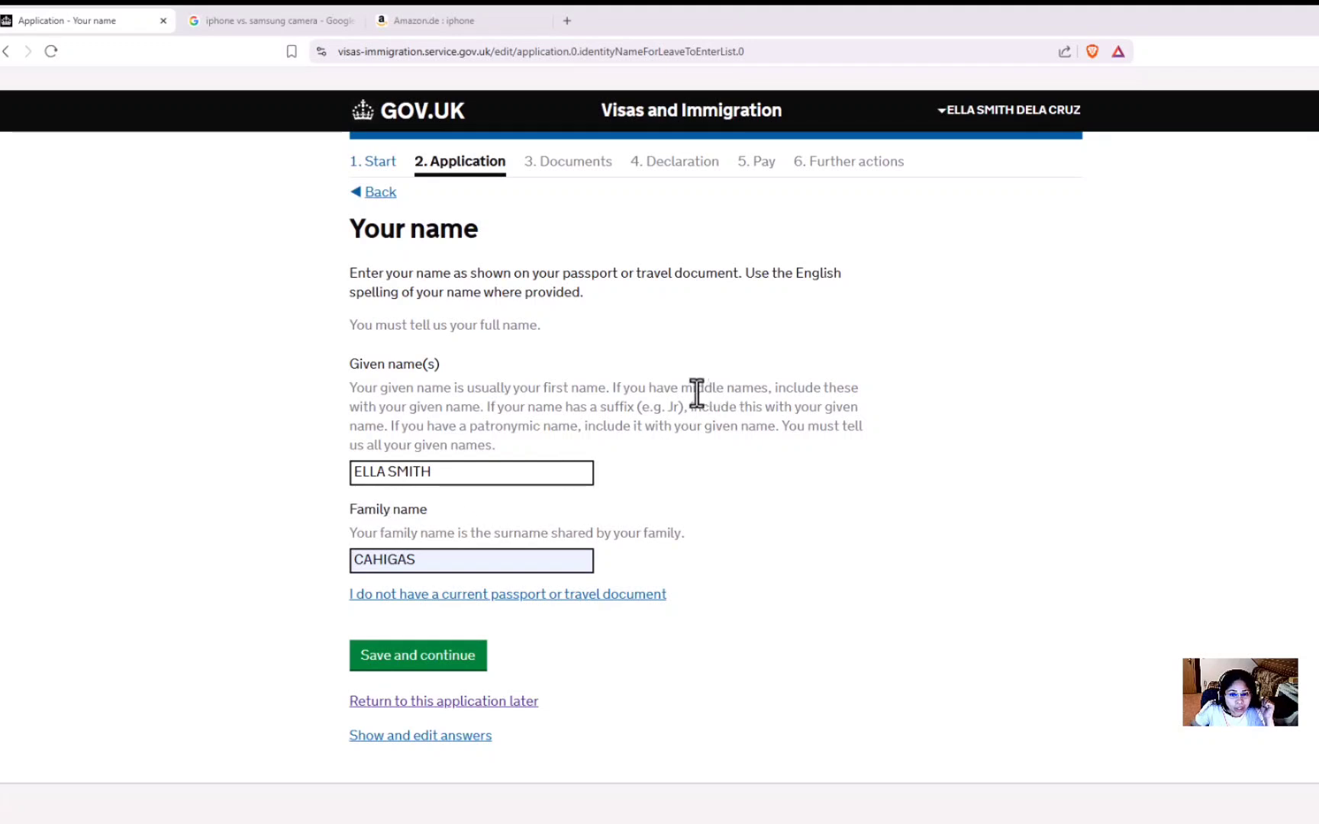
Review the pre-filled given names and save the 'Your name' page.
{"action": "left_click_drag", "start_coordinate": [683, 392], "coordinate": [769, 401]}
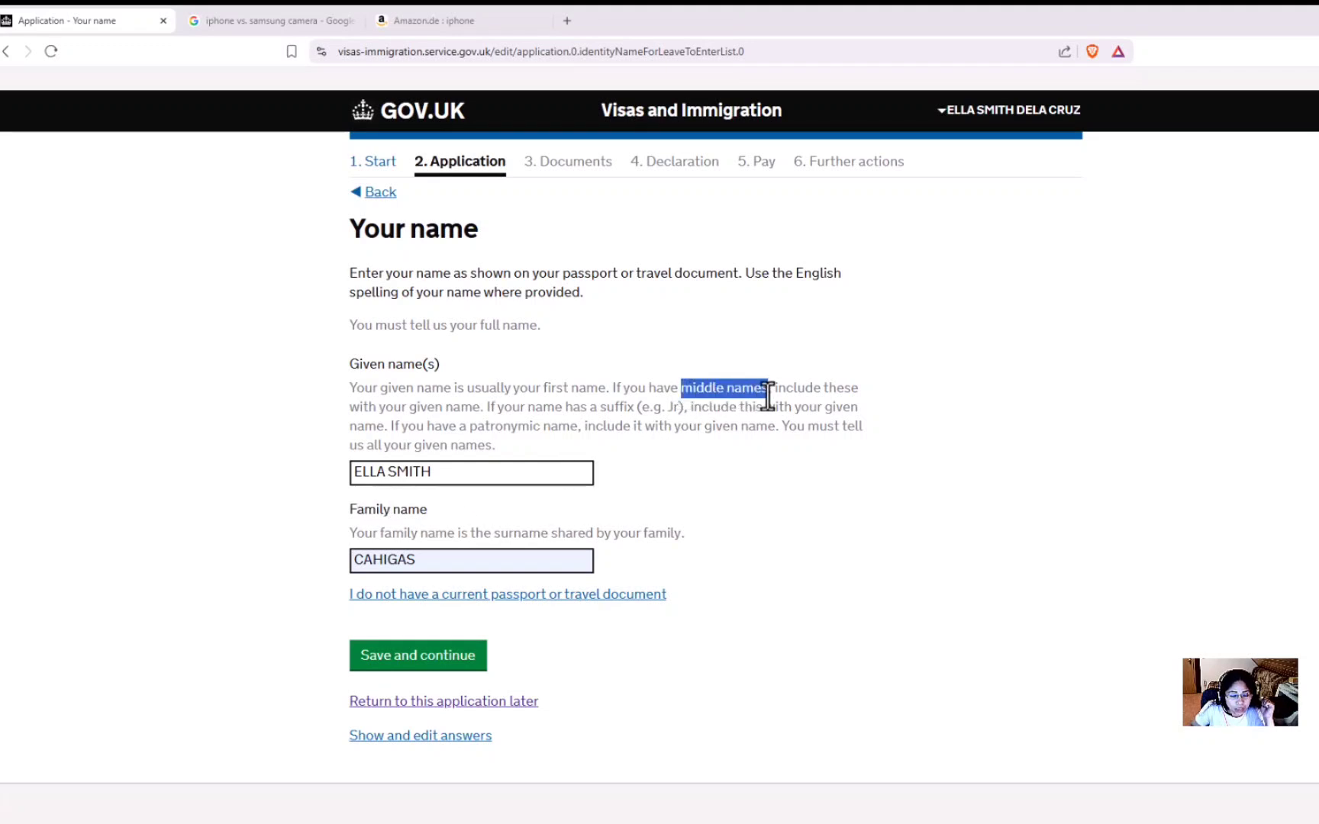
{"action": "left_click", "coordinate": [454, 495]}
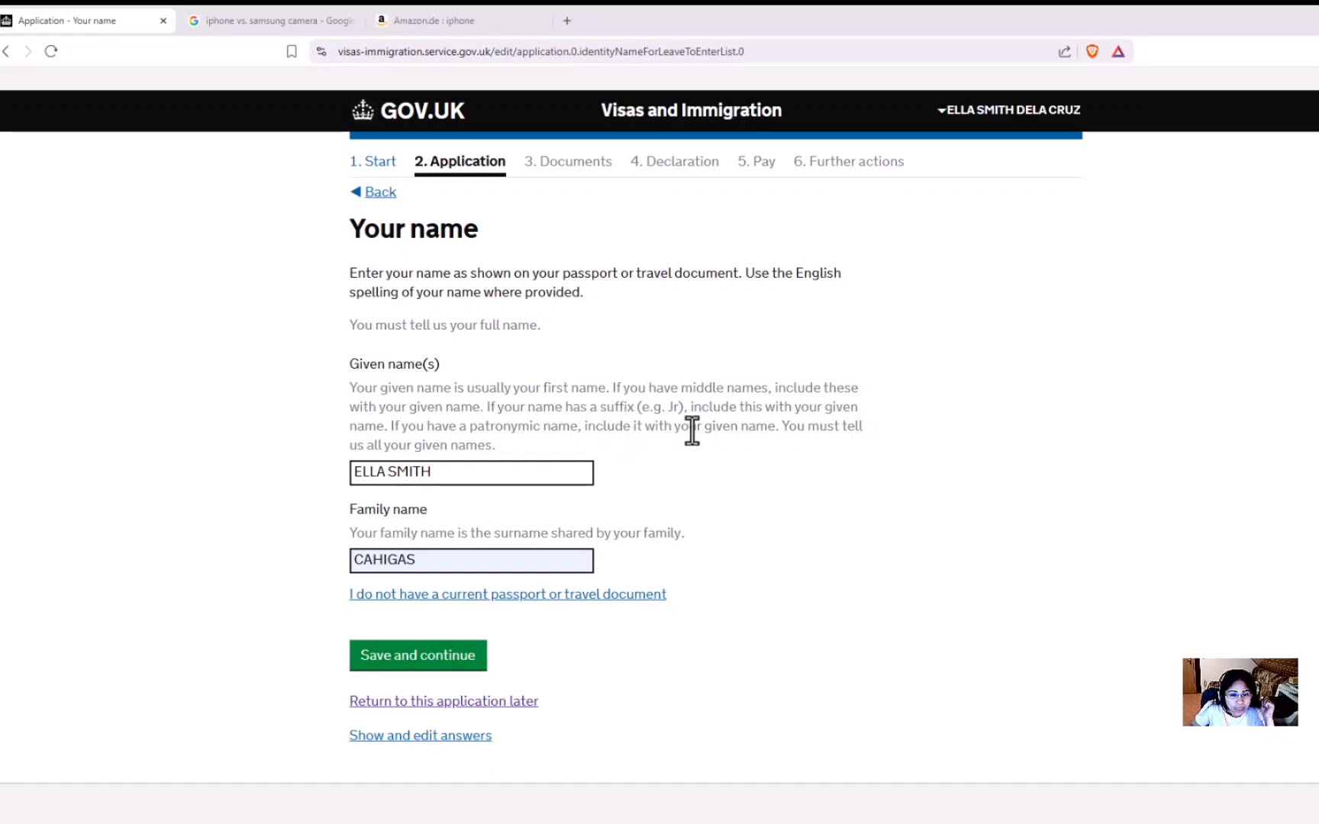
{"action": "left_click", "coordinate": [481, 473]}
{"action": "left_click", "coordinate": [478, 527]}
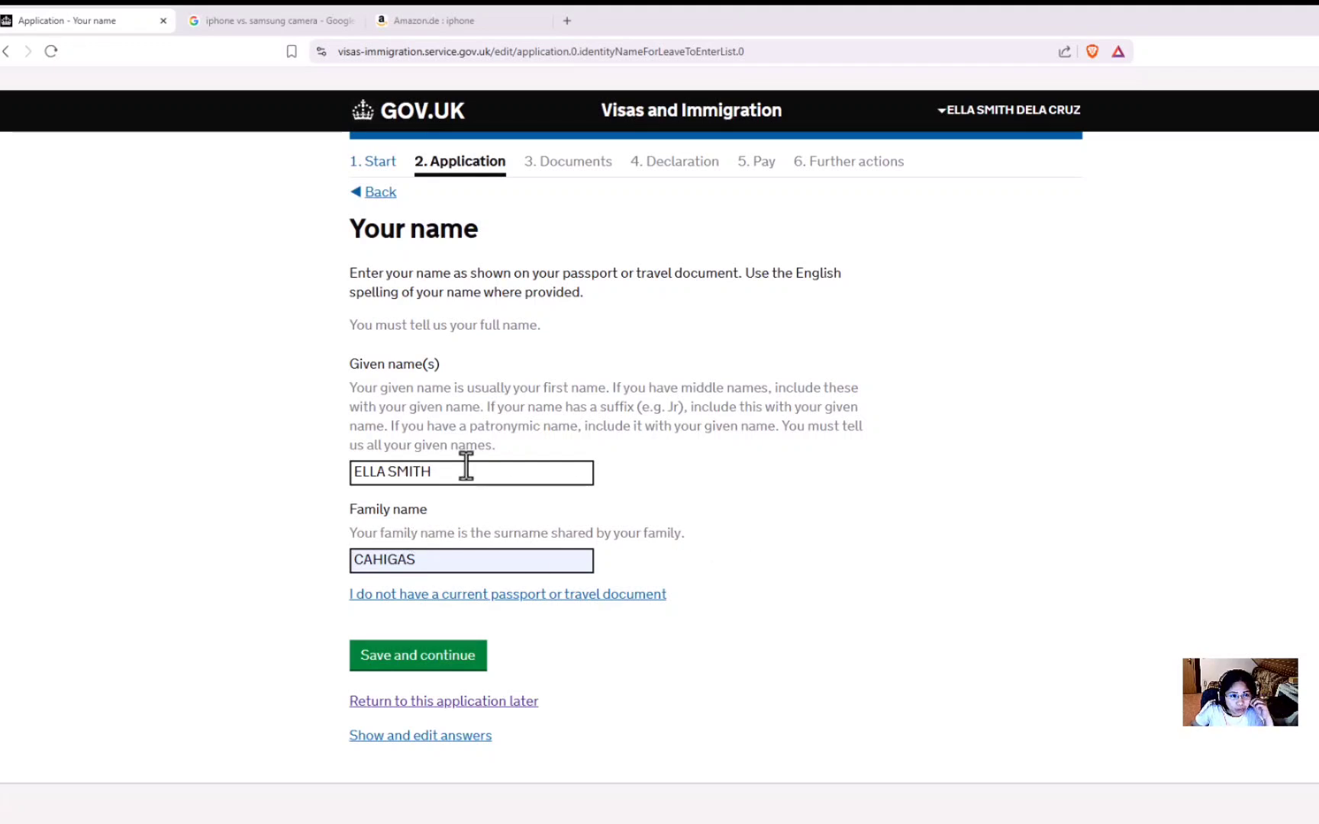
{"action": "left_click", "coordinate": [446, 668]}
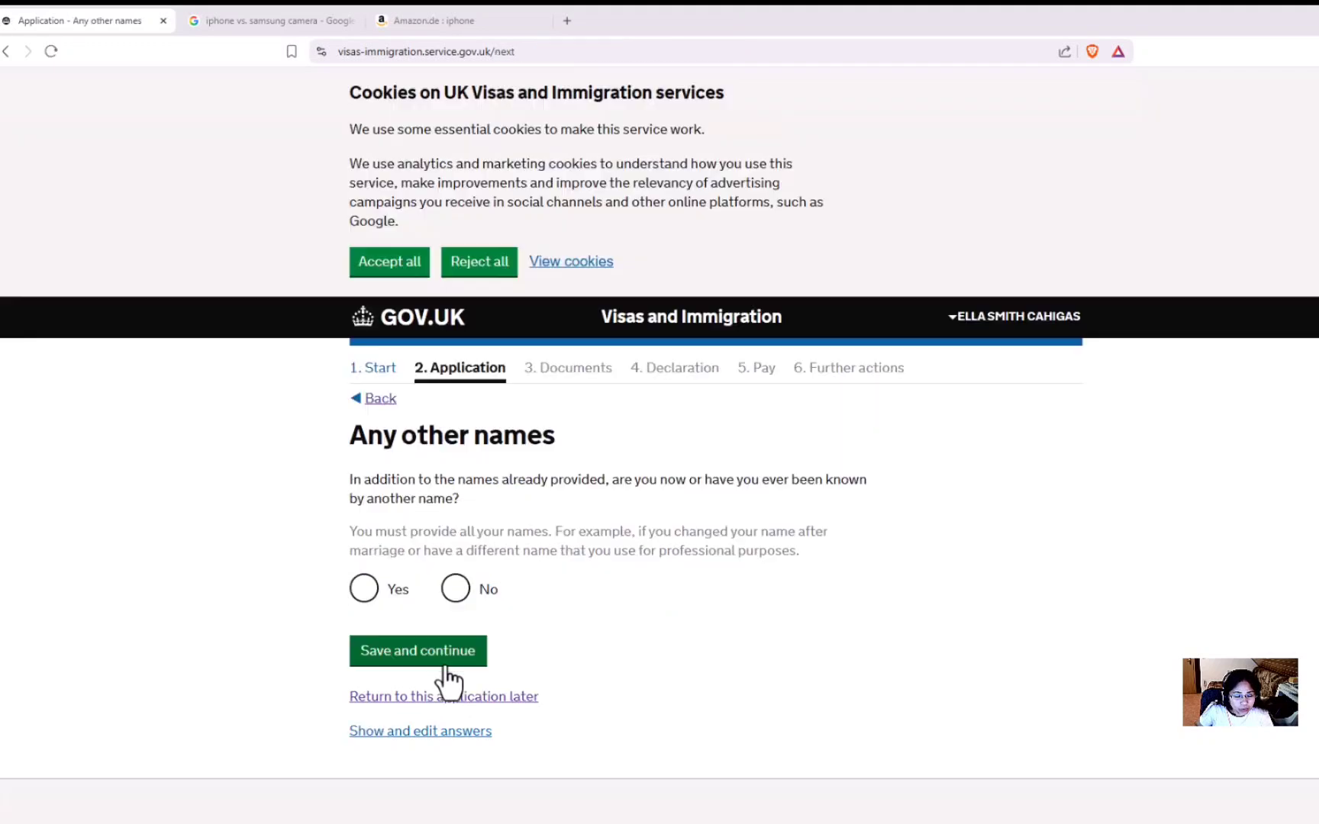
Answer No to being known by any other names.
{"action": "scroll", "coordinate": [446, 675], "scroll_direction": "down", "scroll_amount": 3}
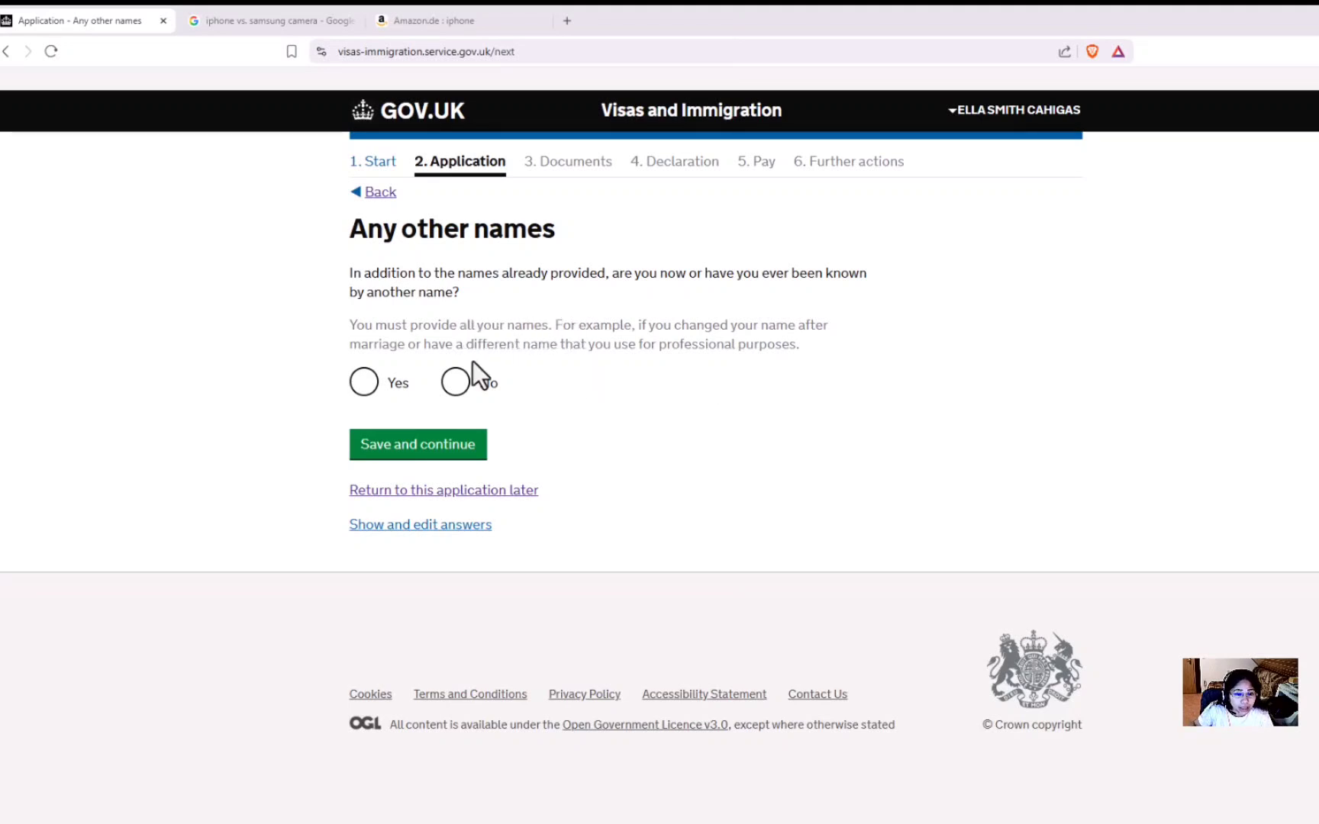
{"action": "left_click", "coordinate": [460, 387]}
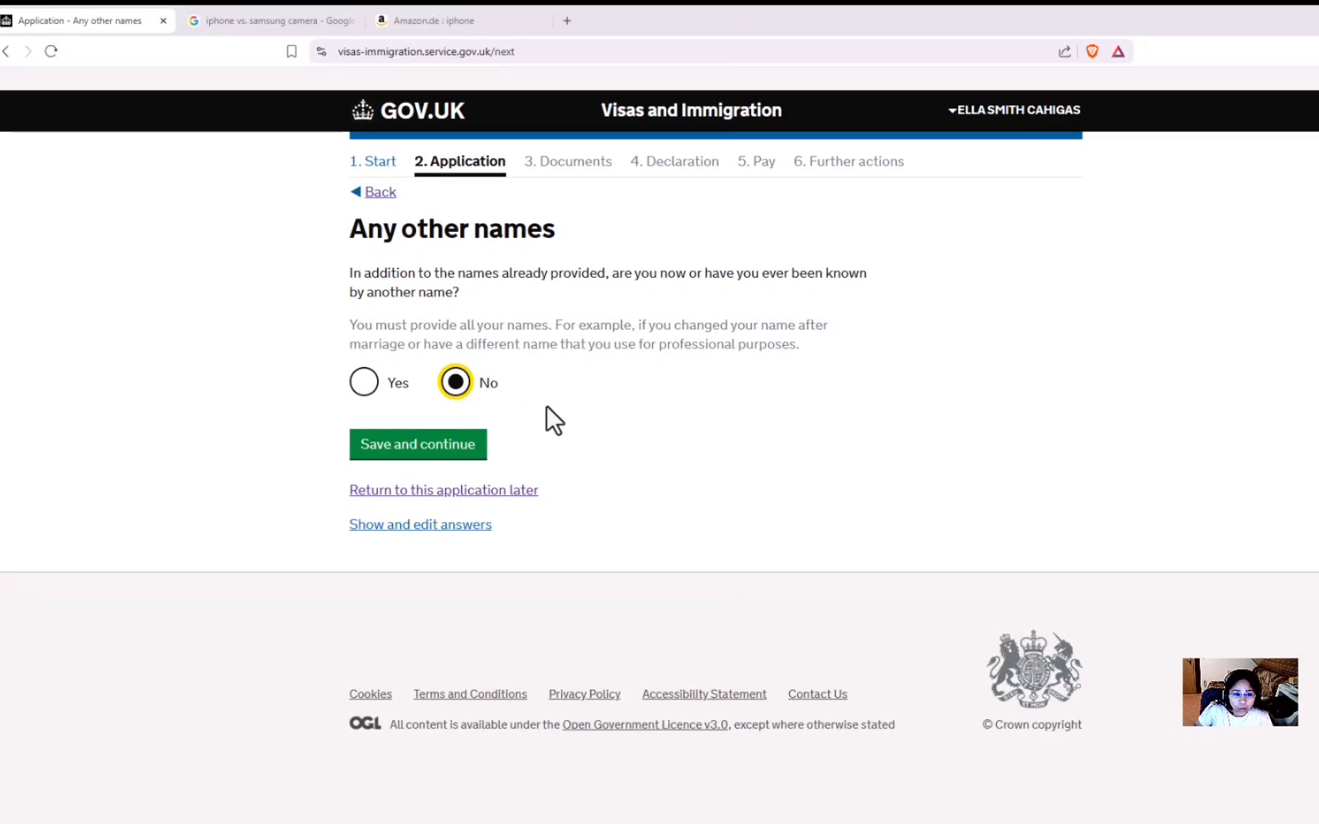
{"action": "left_click", "coordinate": [425, 452]}
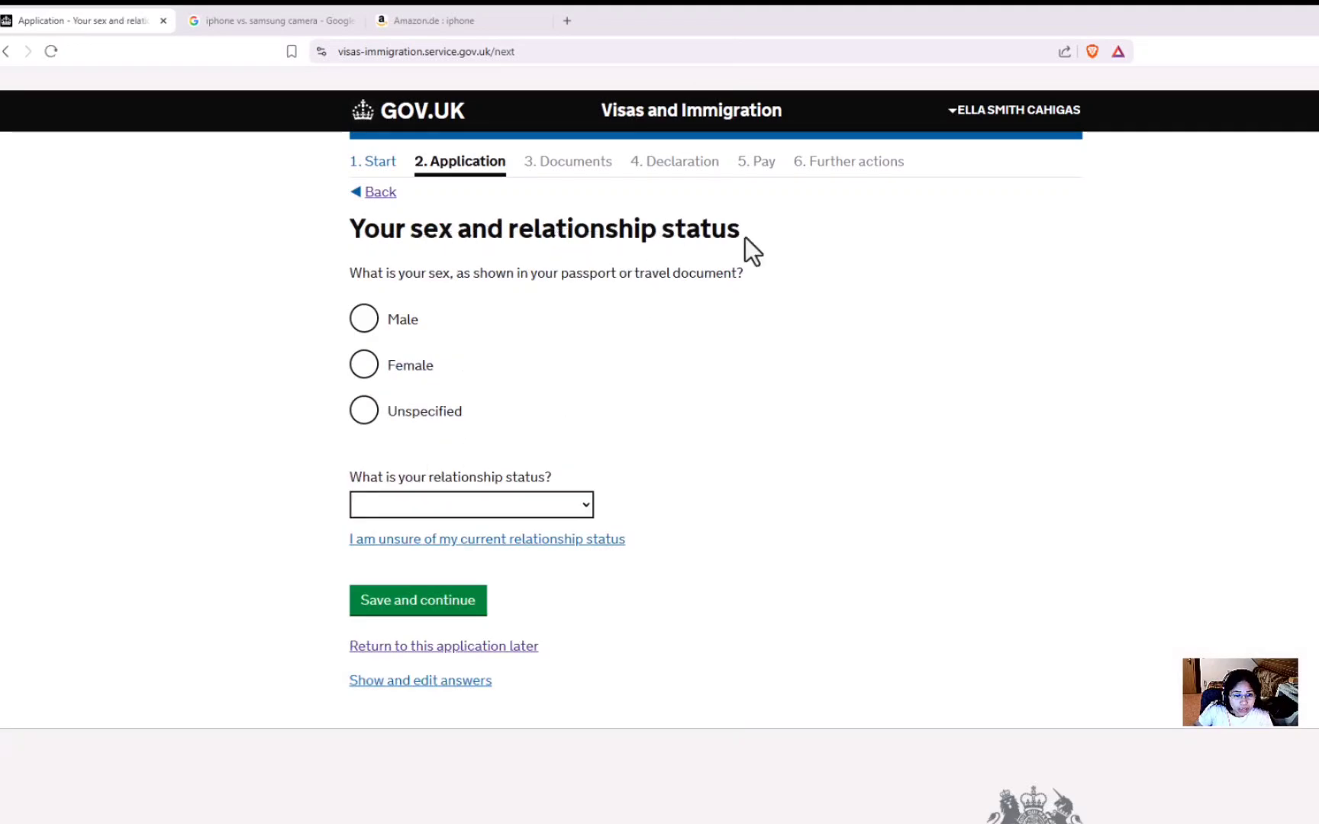
Set sex to Female and relationship status to Single, then save.
{"action": "left_click", "coordinate": [365, 366]}
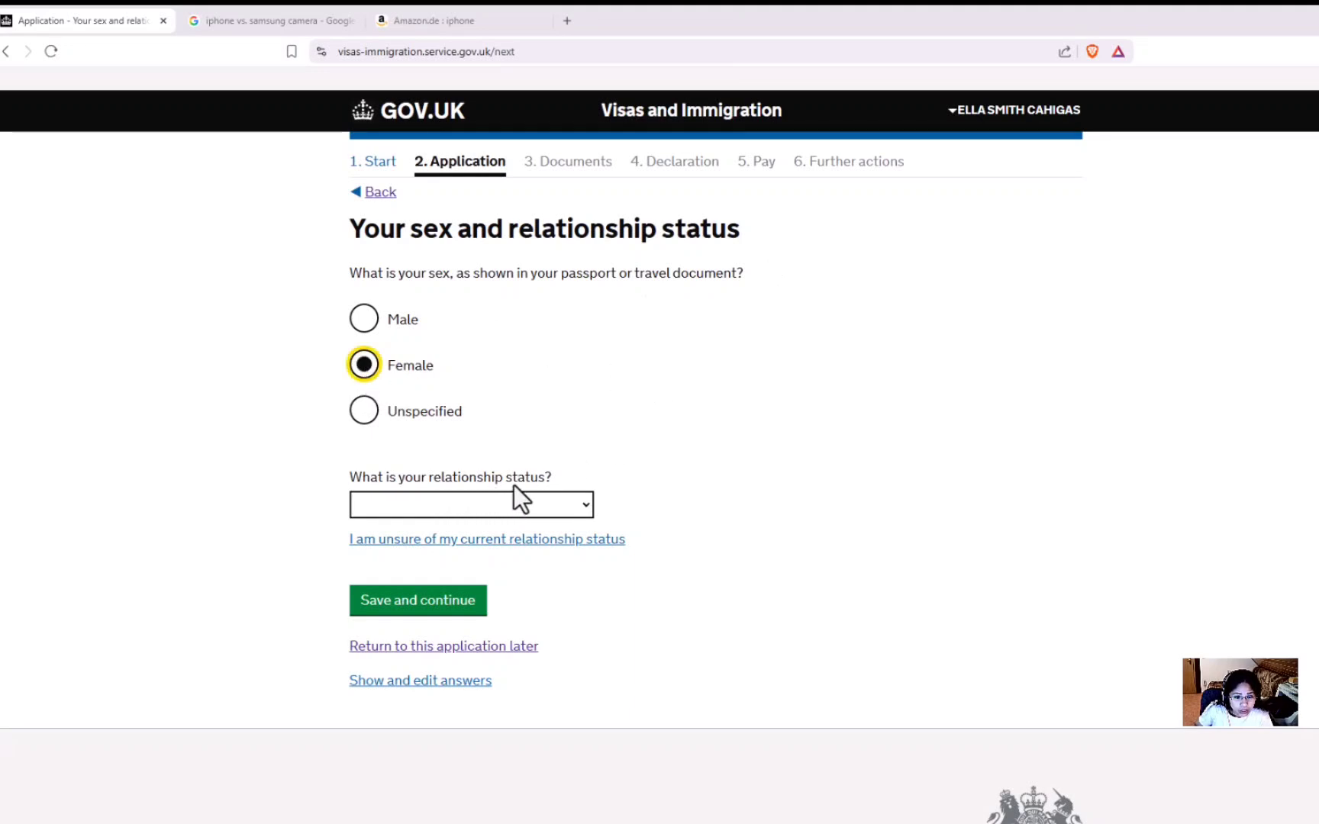
{"action": "left_click", "coordinate": [533, 504]}
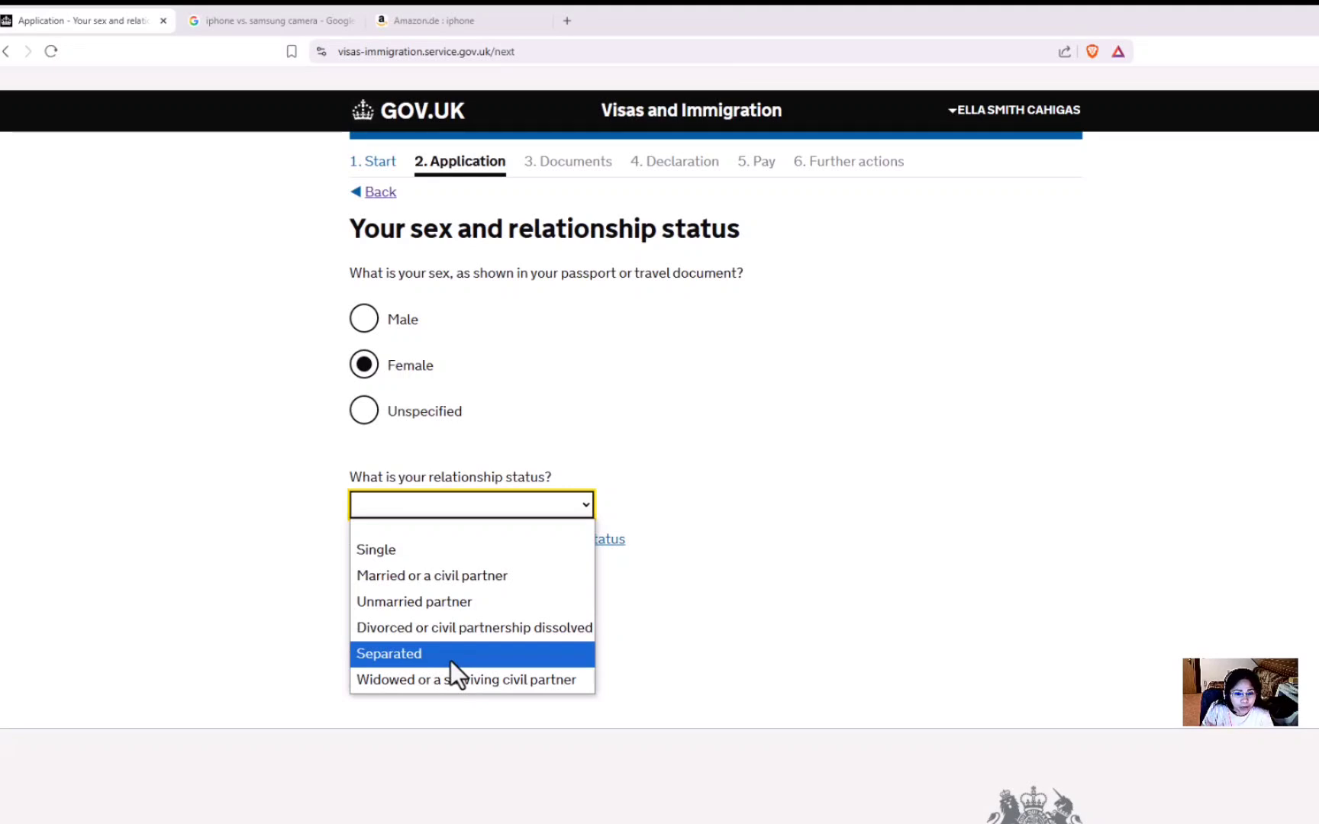
{"action": "left_click", "coordinate": [383, 547]}
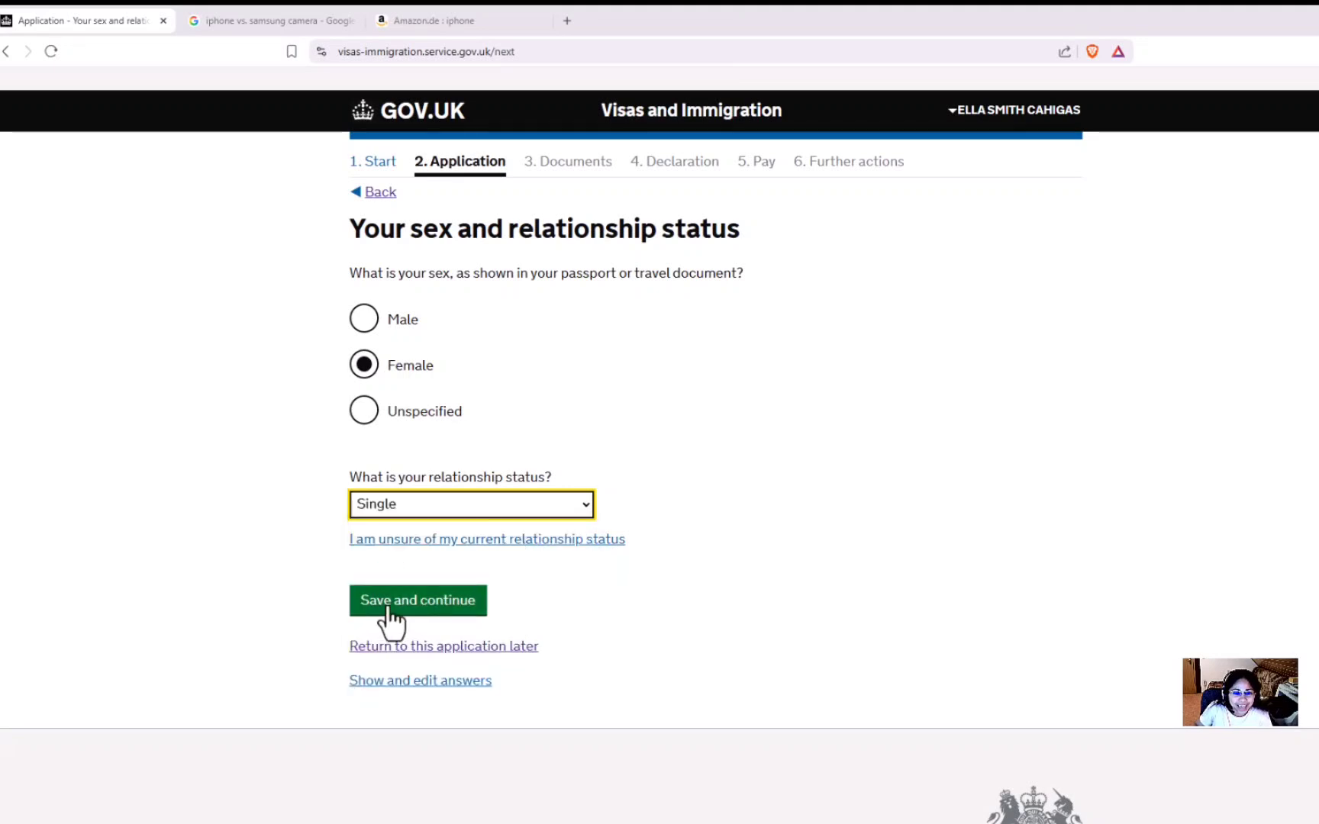
{"action": "left_click", "coordinate": [418, 608]}
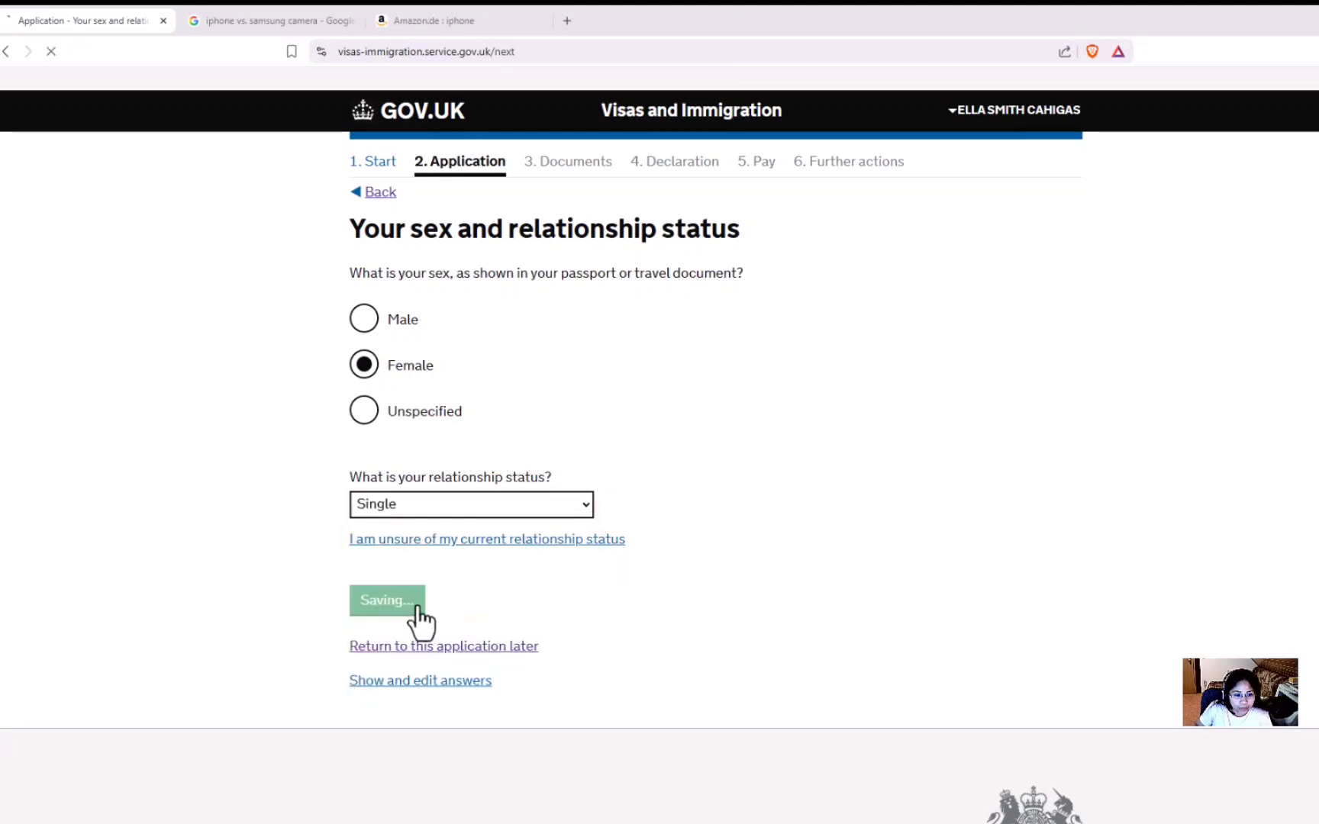
Use the home address for correspondence and enter 20 years lived at the property.
{"action": "left_click", "coordinate": [365, 613]}
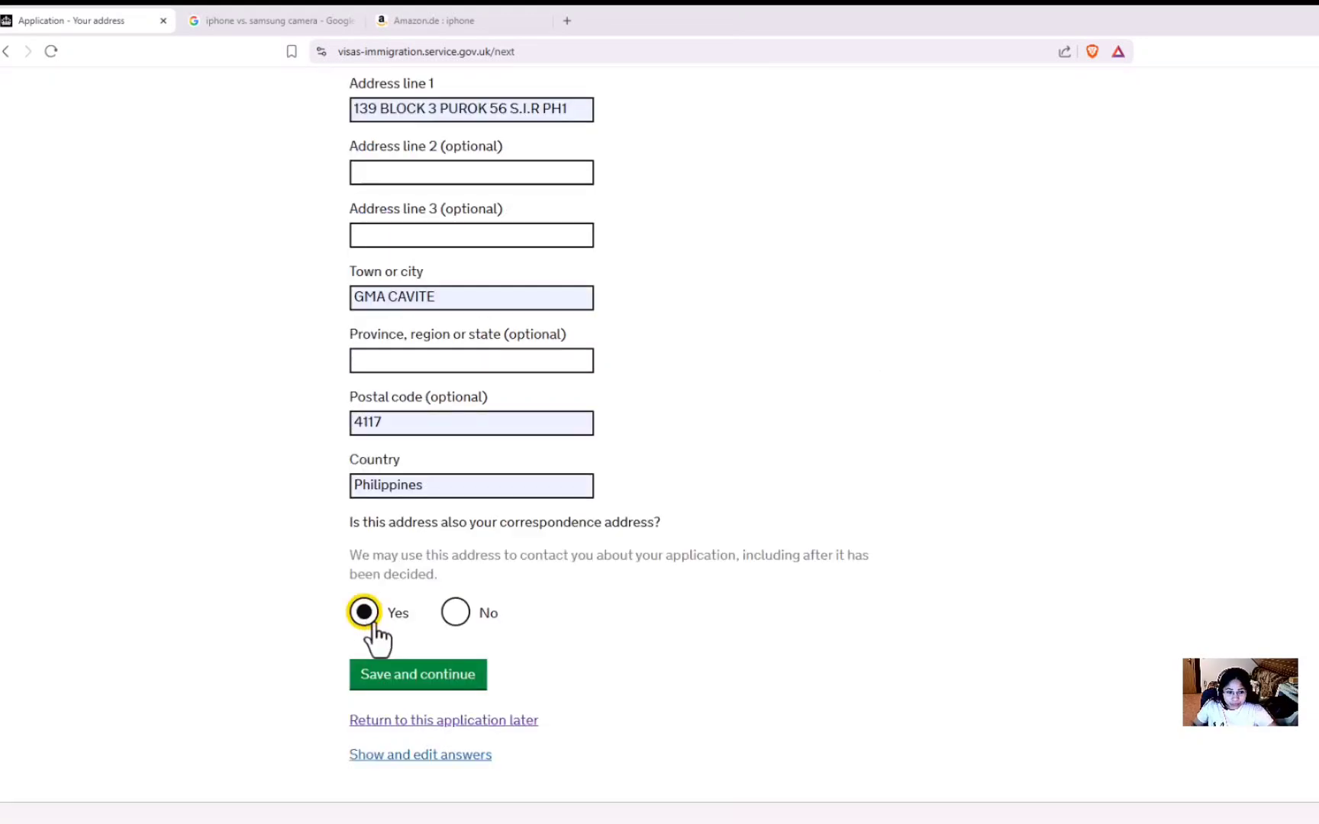
{"action": "left_click", "coordinate": [430, 685]}
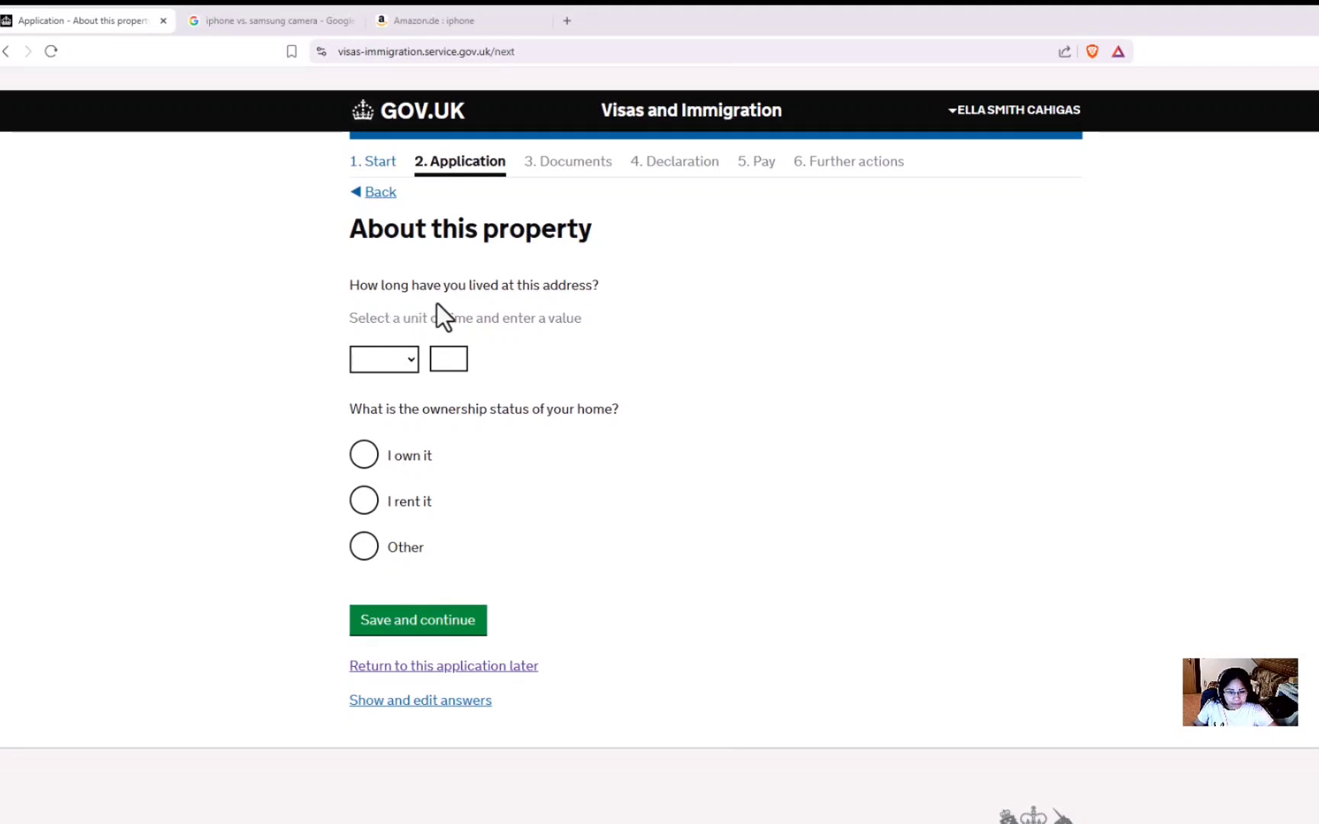
{"action": "left_click", "coordinate": [413, 362]}
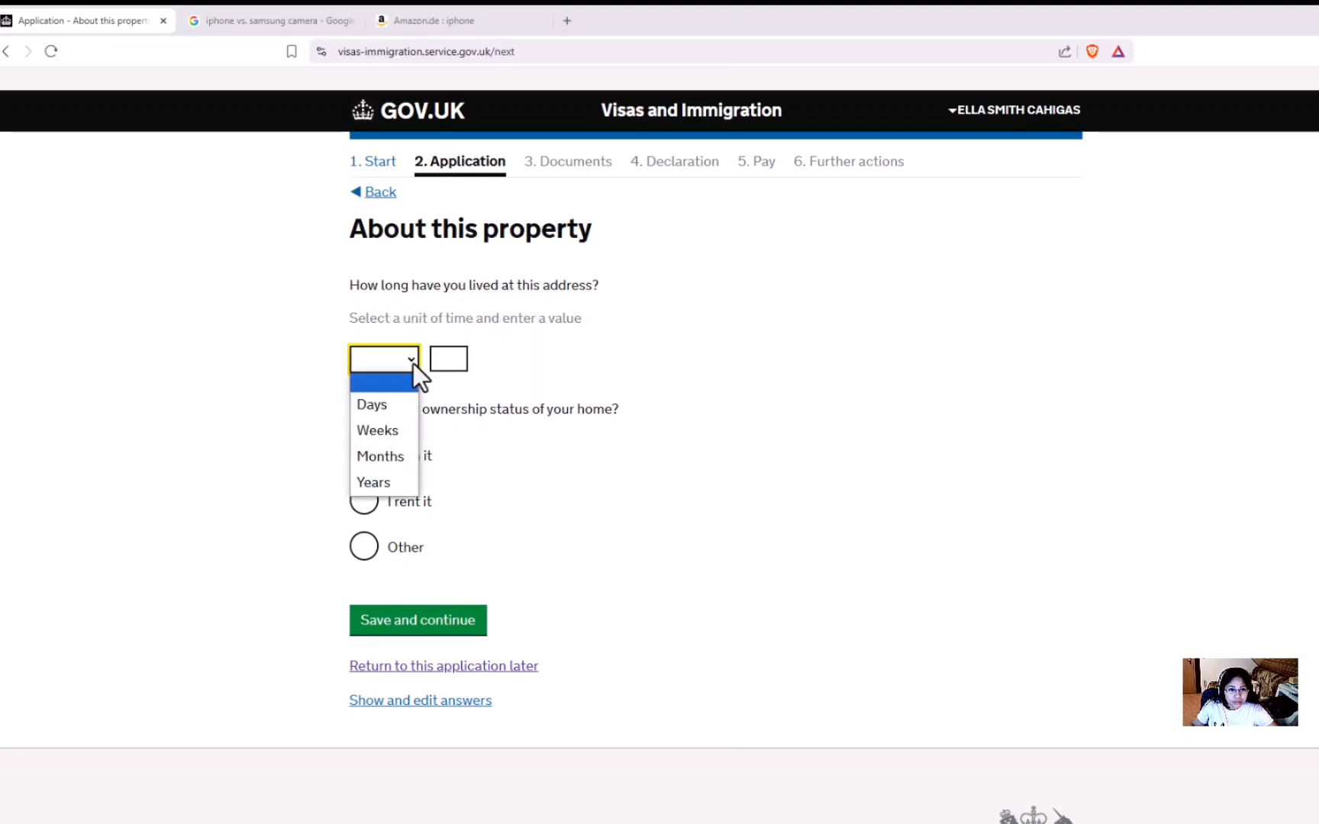
{"action": "left_click", "coordinate": [380, 483]}
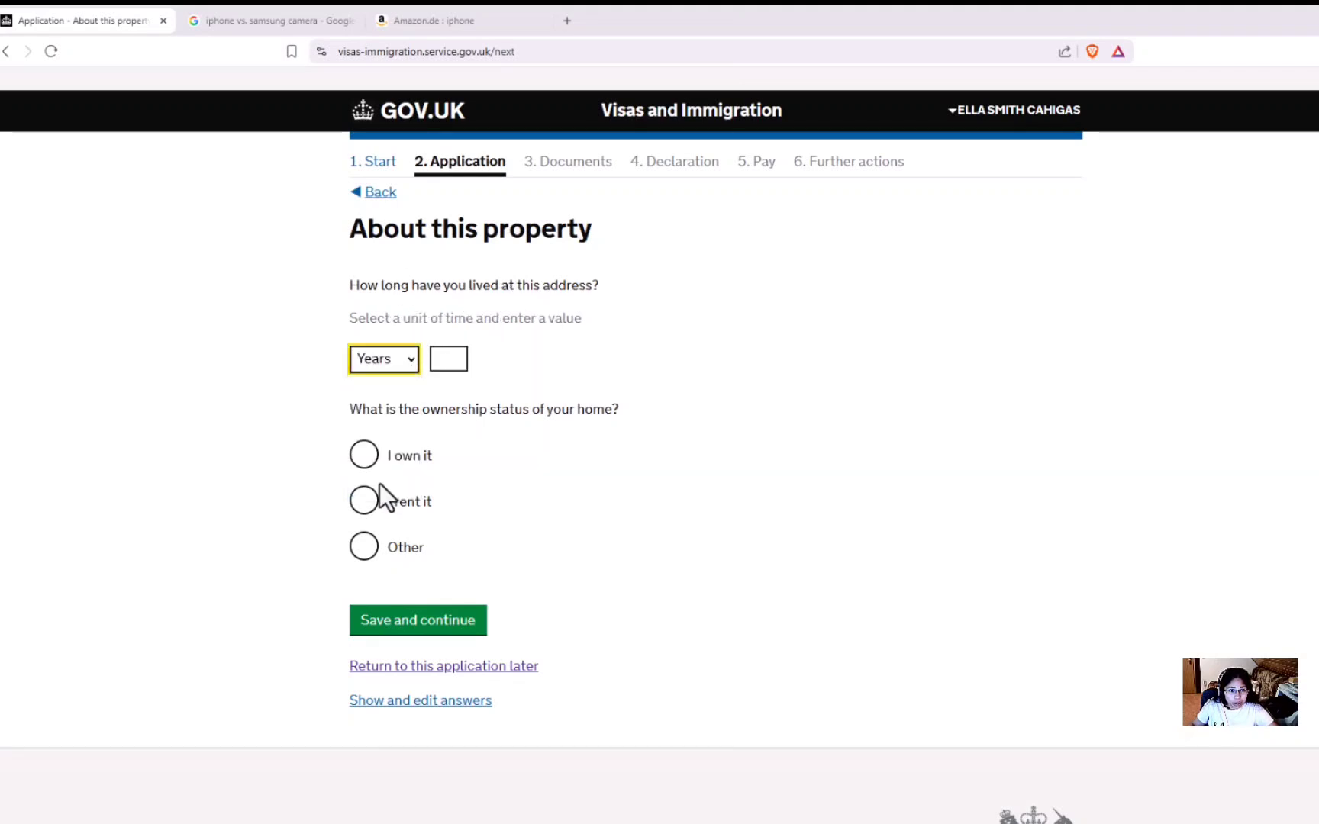
{"action": "left_click", "coordinate": [462, 357]}
{"action": "type", "text": "20"}
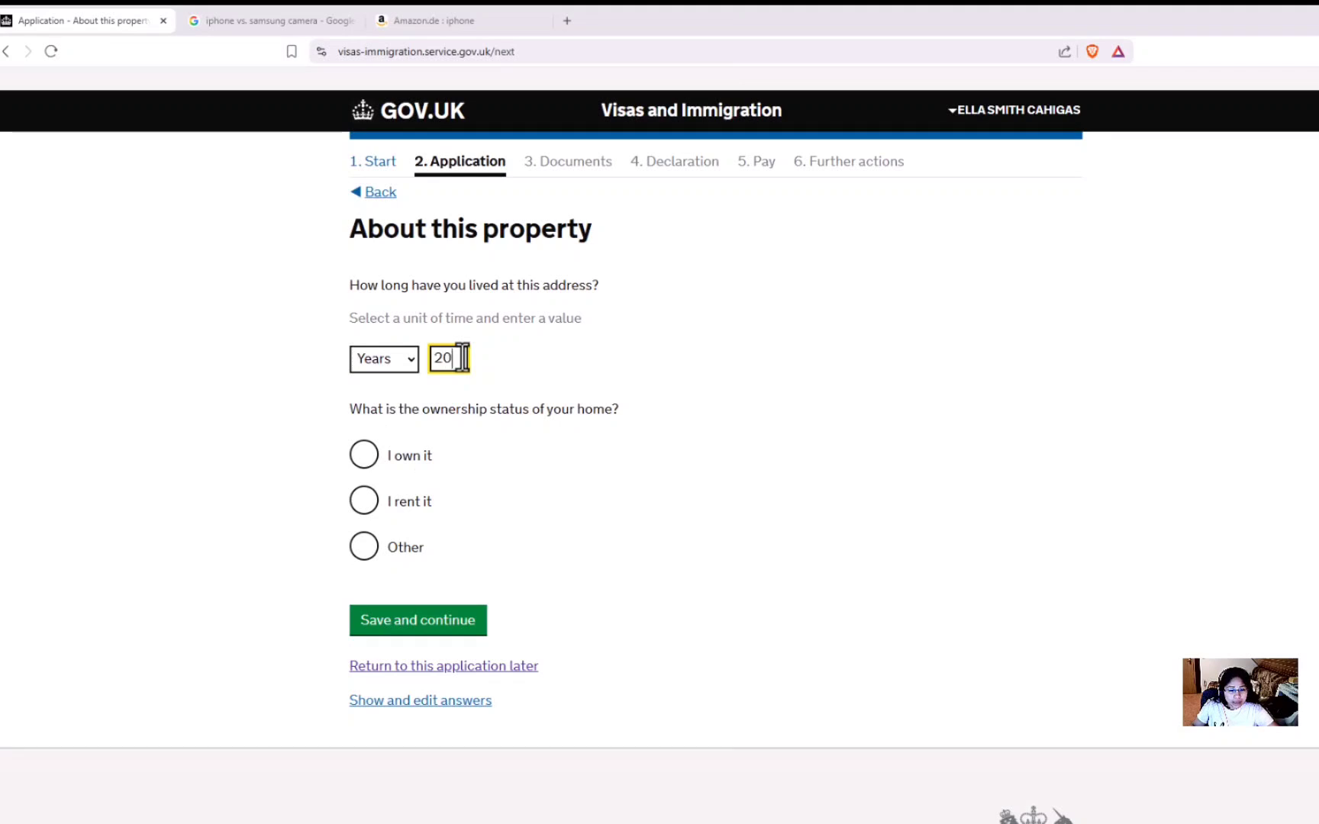
{"action": "left_click", "coordinate": [450, 435]}
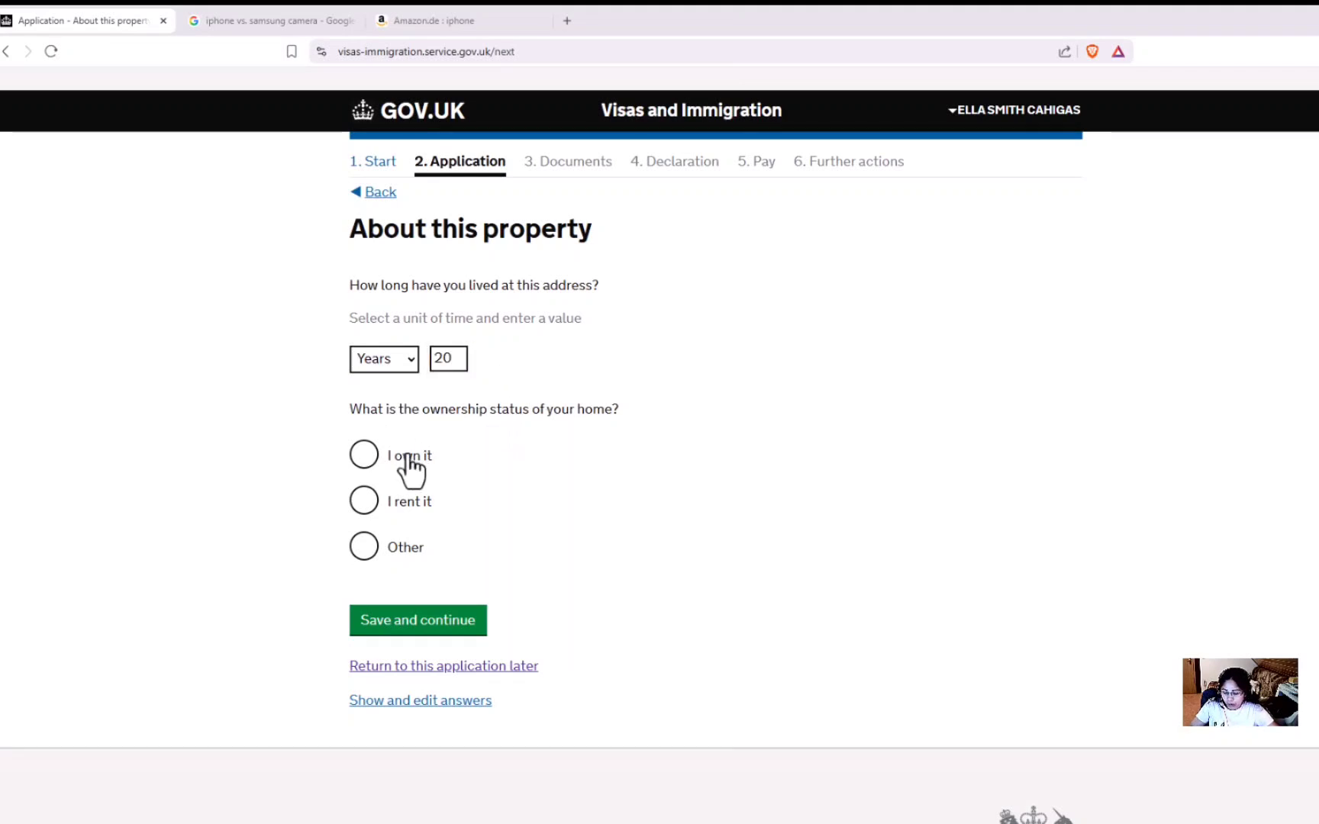
Set home ownership to 'I own it' and save the property answers.
{"action": "left_click", "coordinate": [362, 456]}
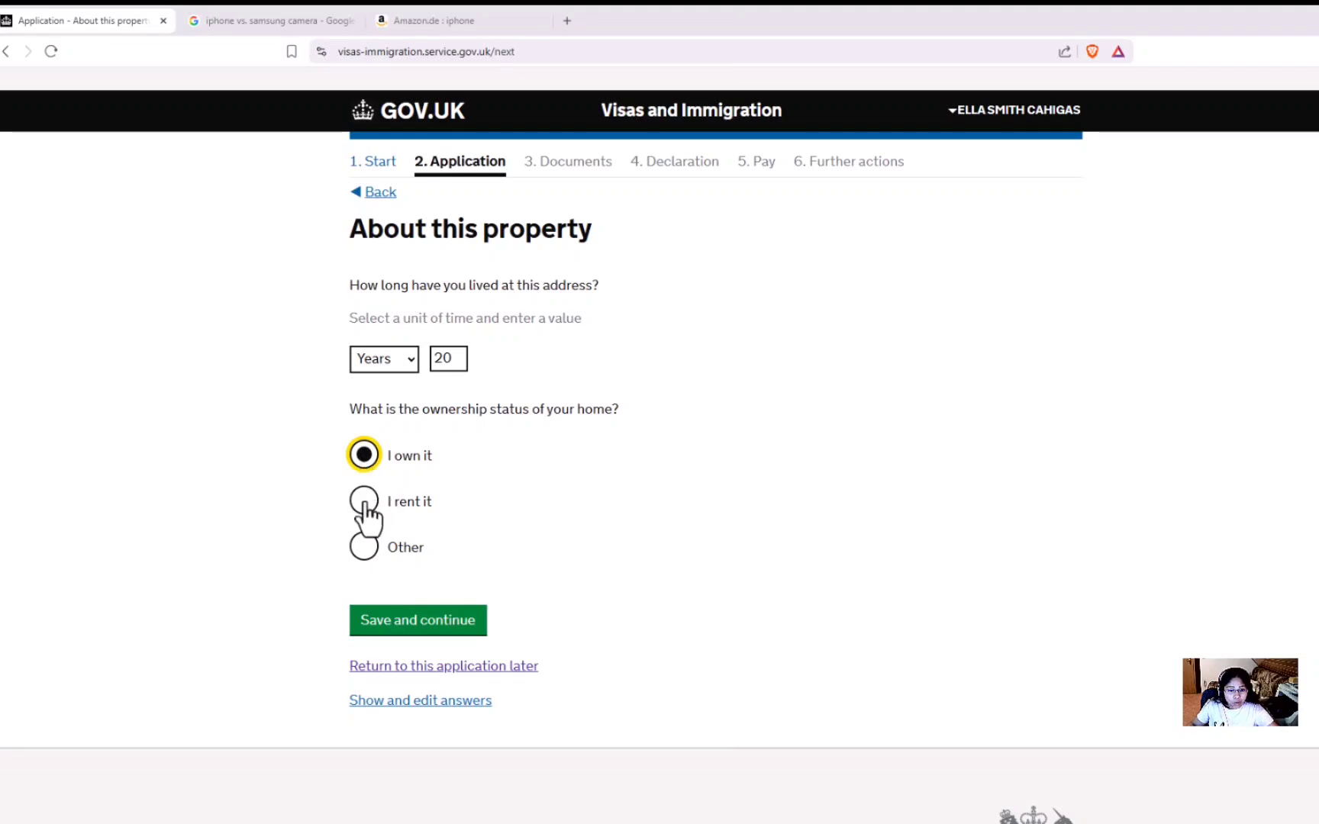
{"action": "left_click", "coordinate": [368, 507]}
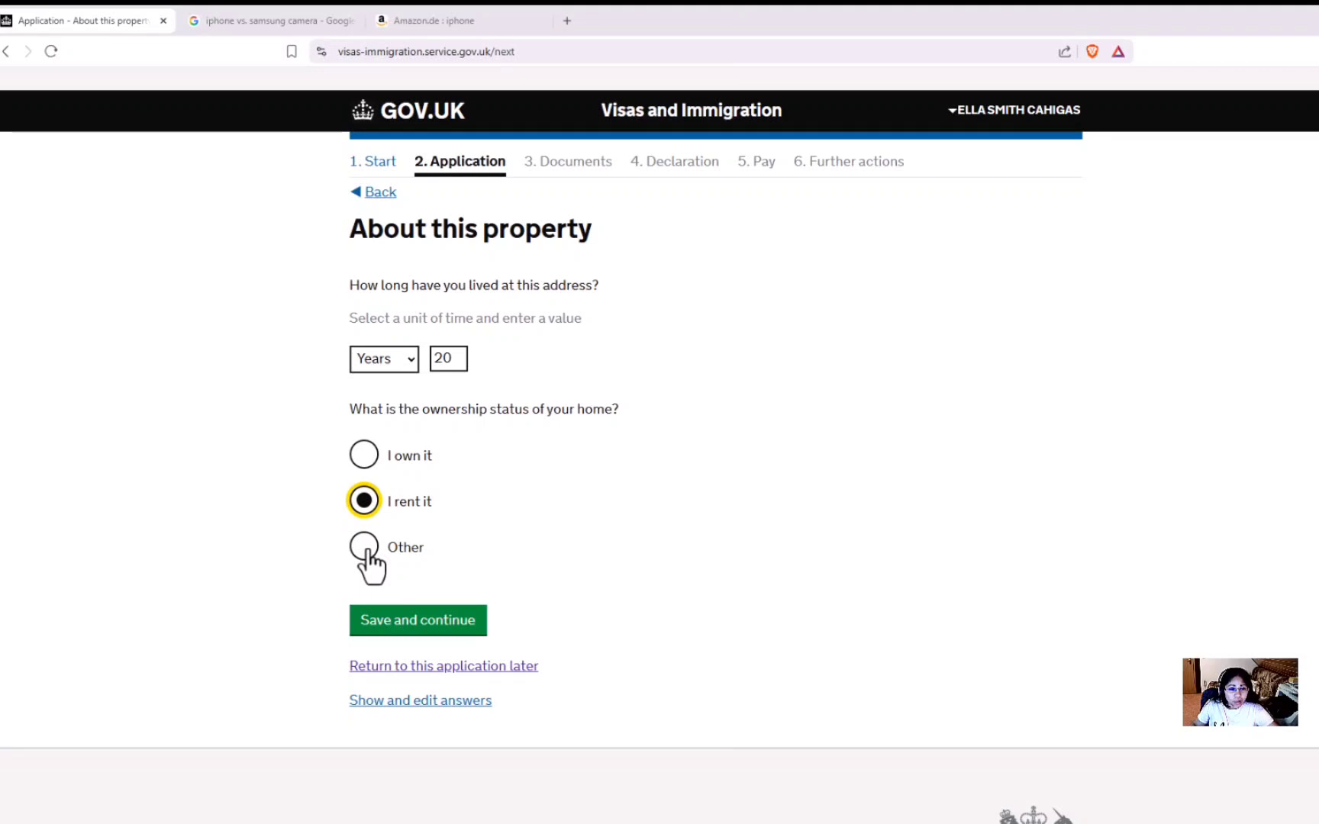
{"action": "left_click", "coordinate": [367, 552]}
{"action": "left_click", "coordinate": [760, 624]}
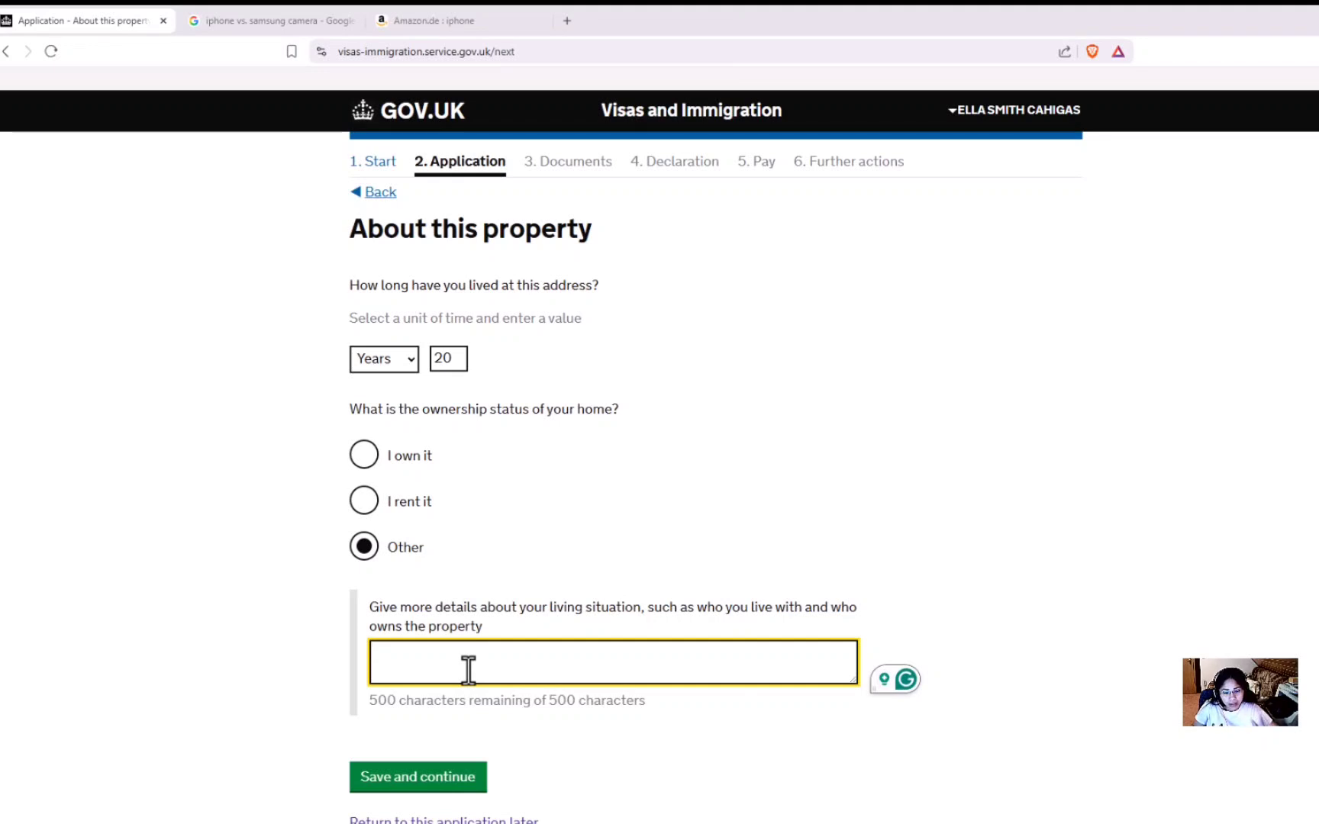
{"action": "left_click", "coordinate": [365, 461]}
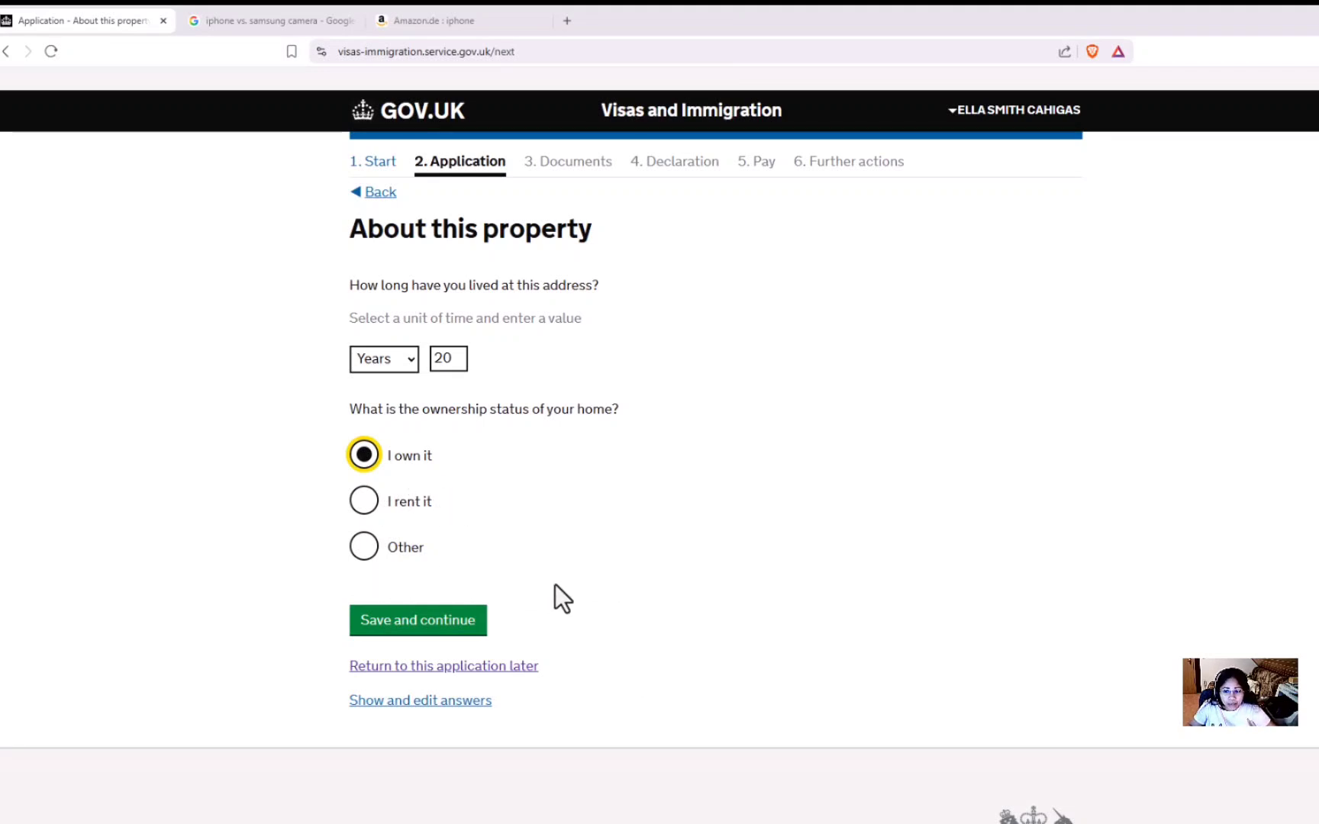
{"action": "left_click", "coordinate": [364, 510]}
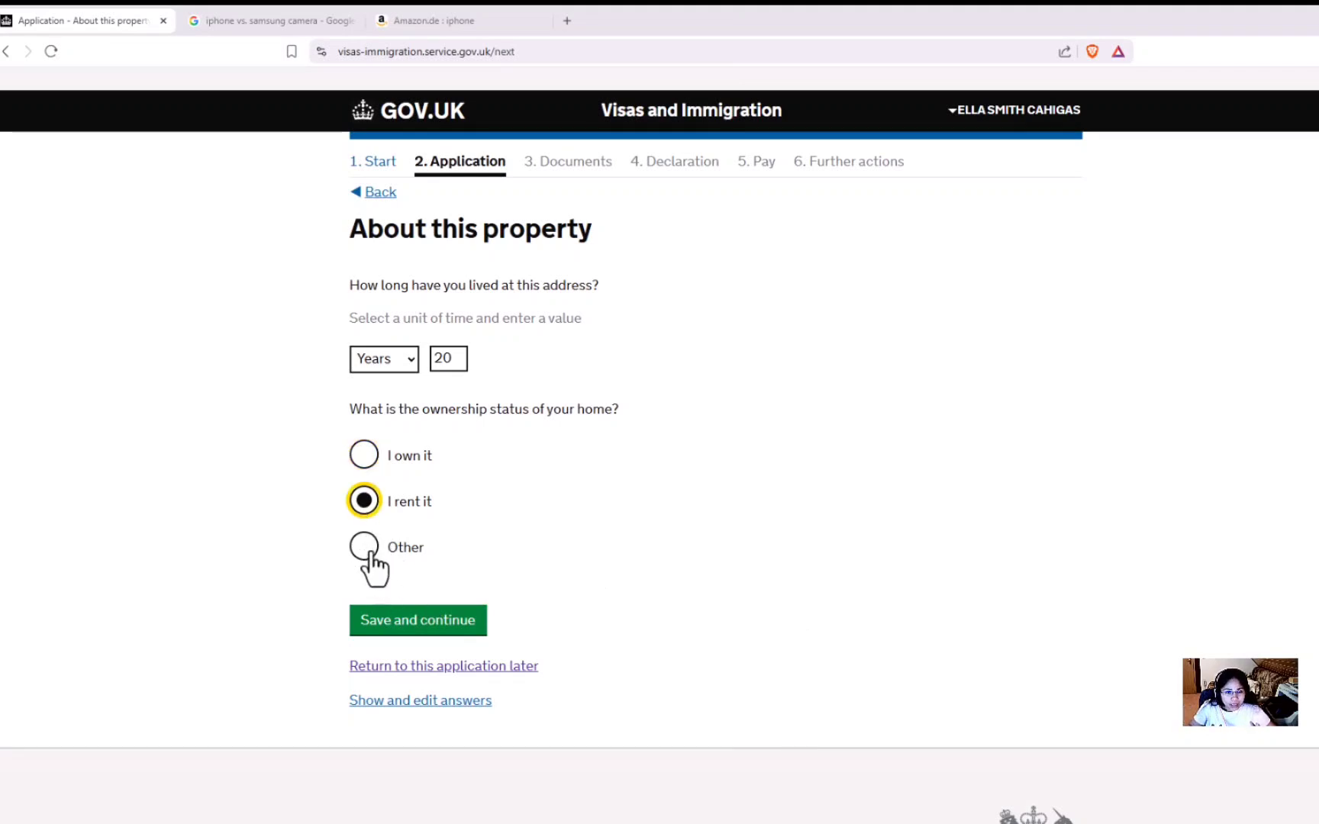
{"action": "left_click", "coordinate": [374, 463]}
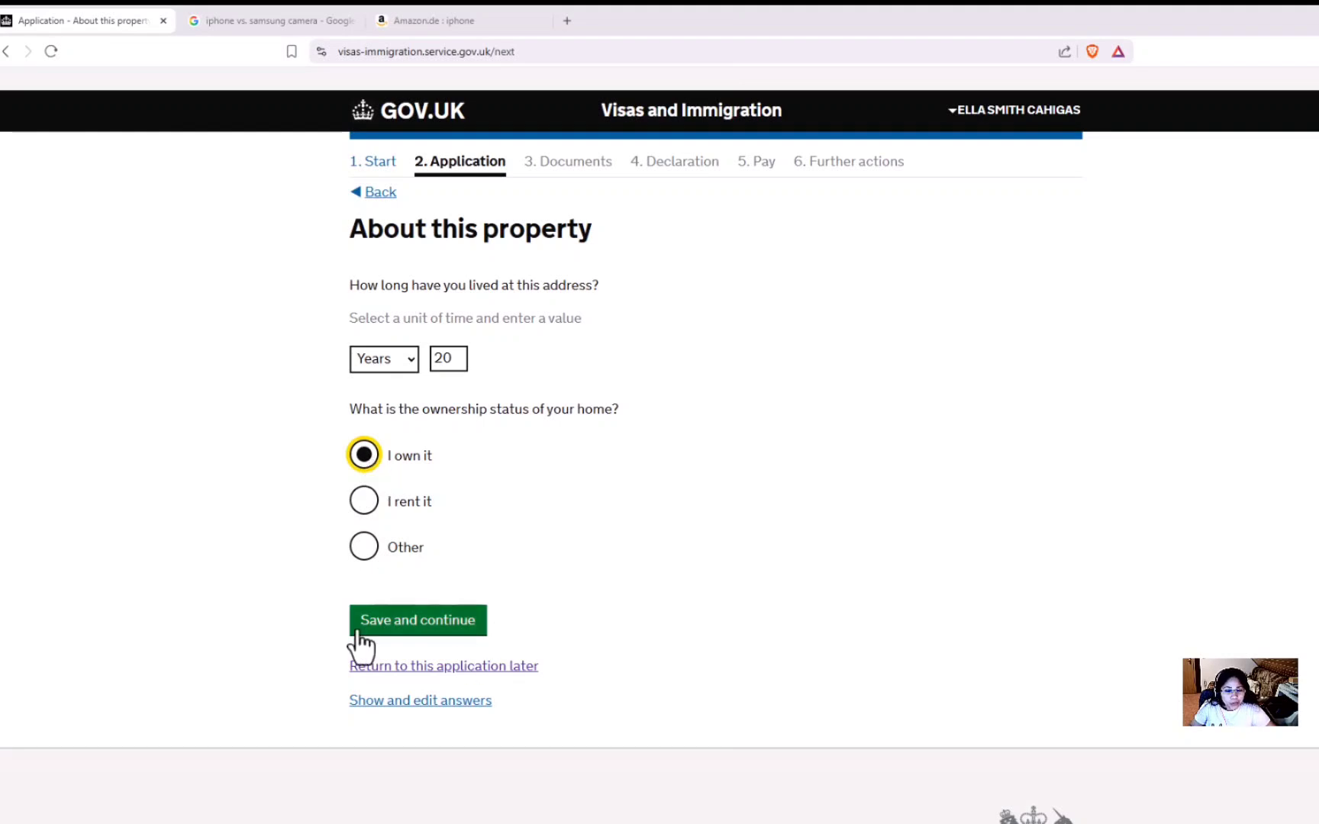
{"action": "left_click", "coordinate": [398, 622]}
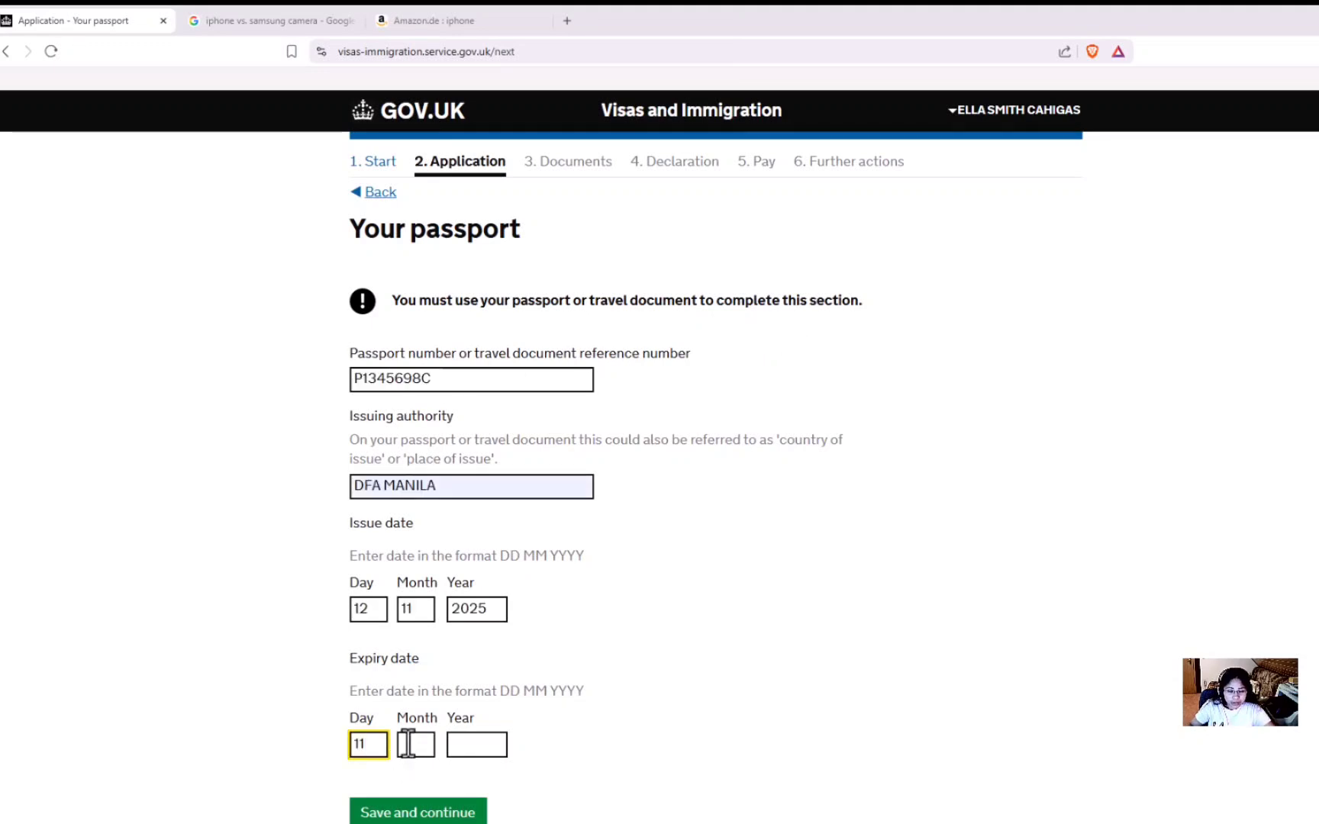
Complete the passport expiry date with a 2022 issue date and save the passport details.
{"action": "key", "text": "Tab"}
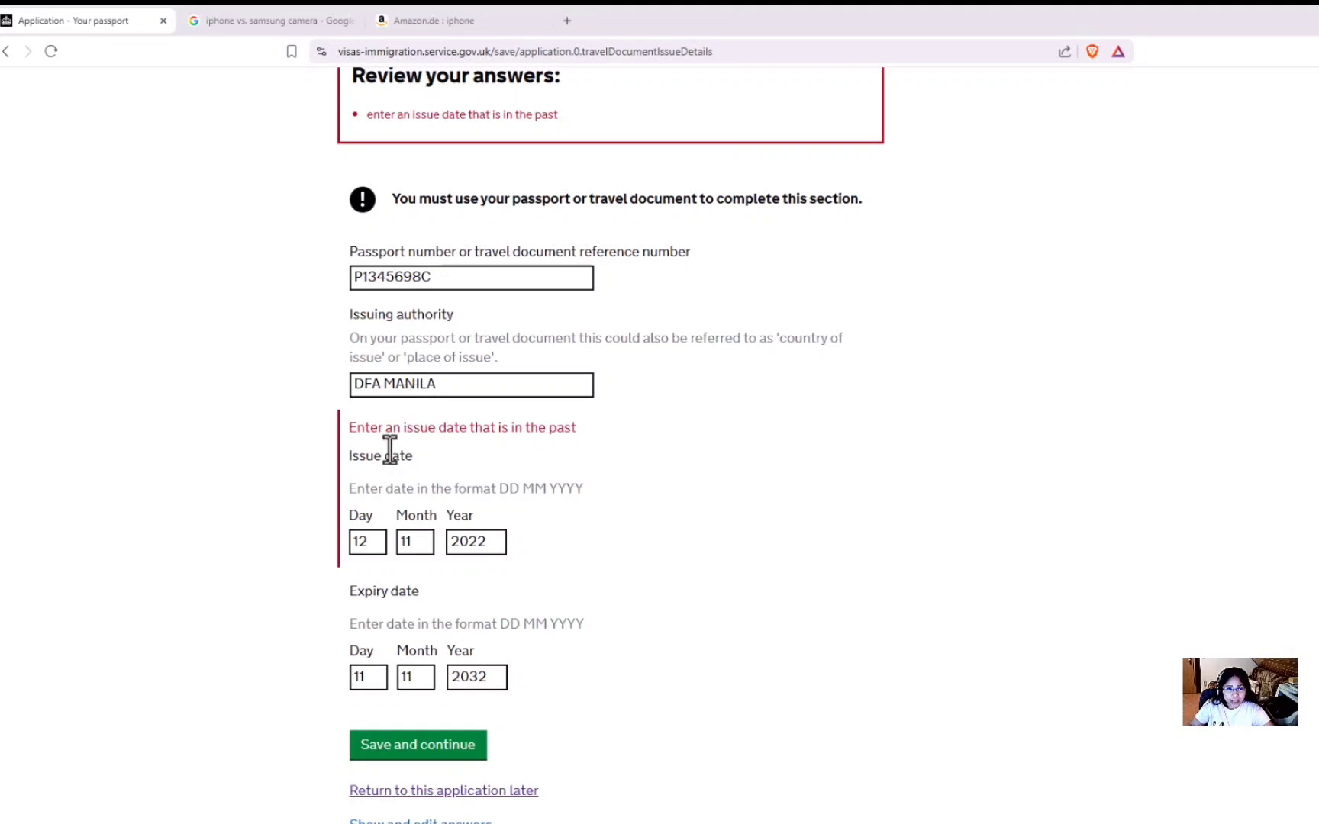
{"action": "left_click", "coordinate": [416, 754]}
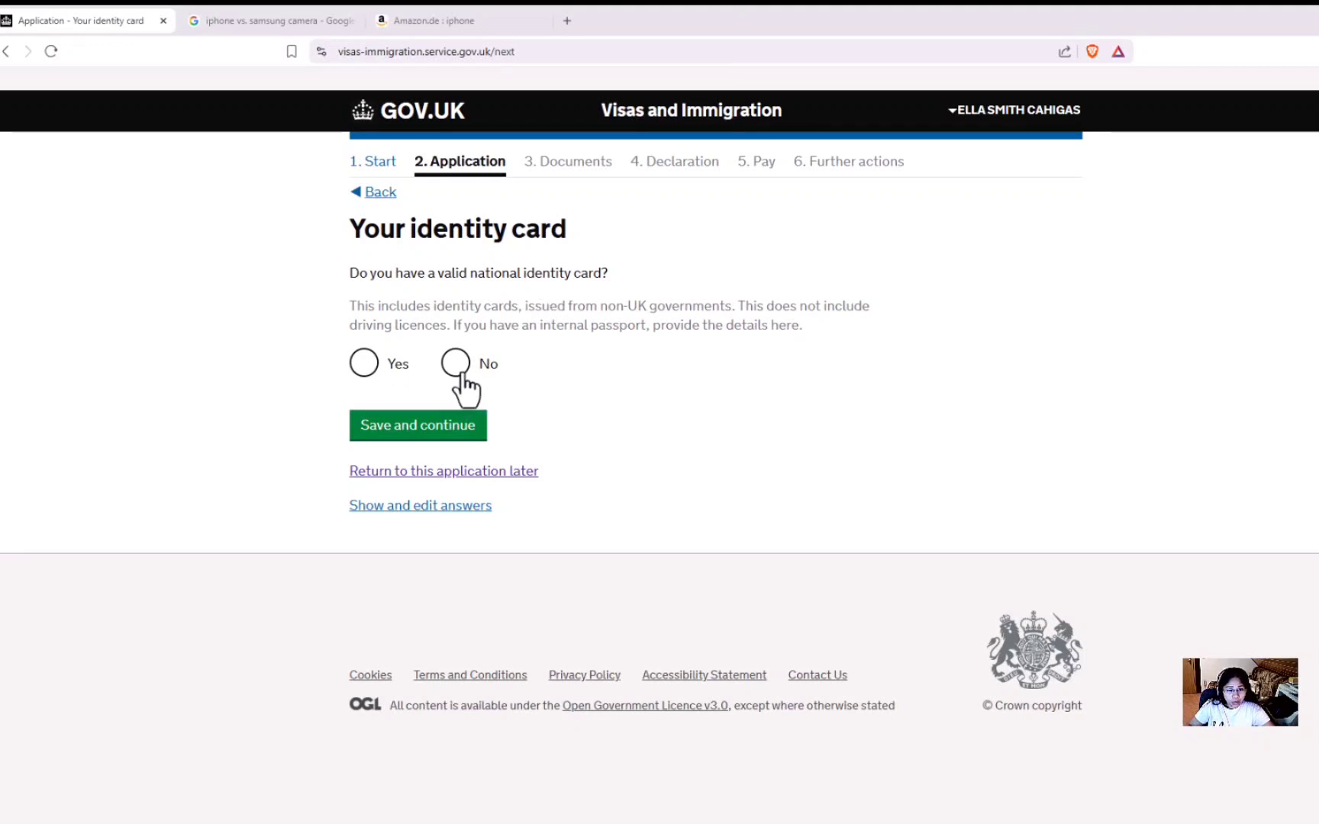
Answer Yes to having a national identity card and autofill its number and issuing authority.
{"action": "left_click", "coordinate": [364, 365]}
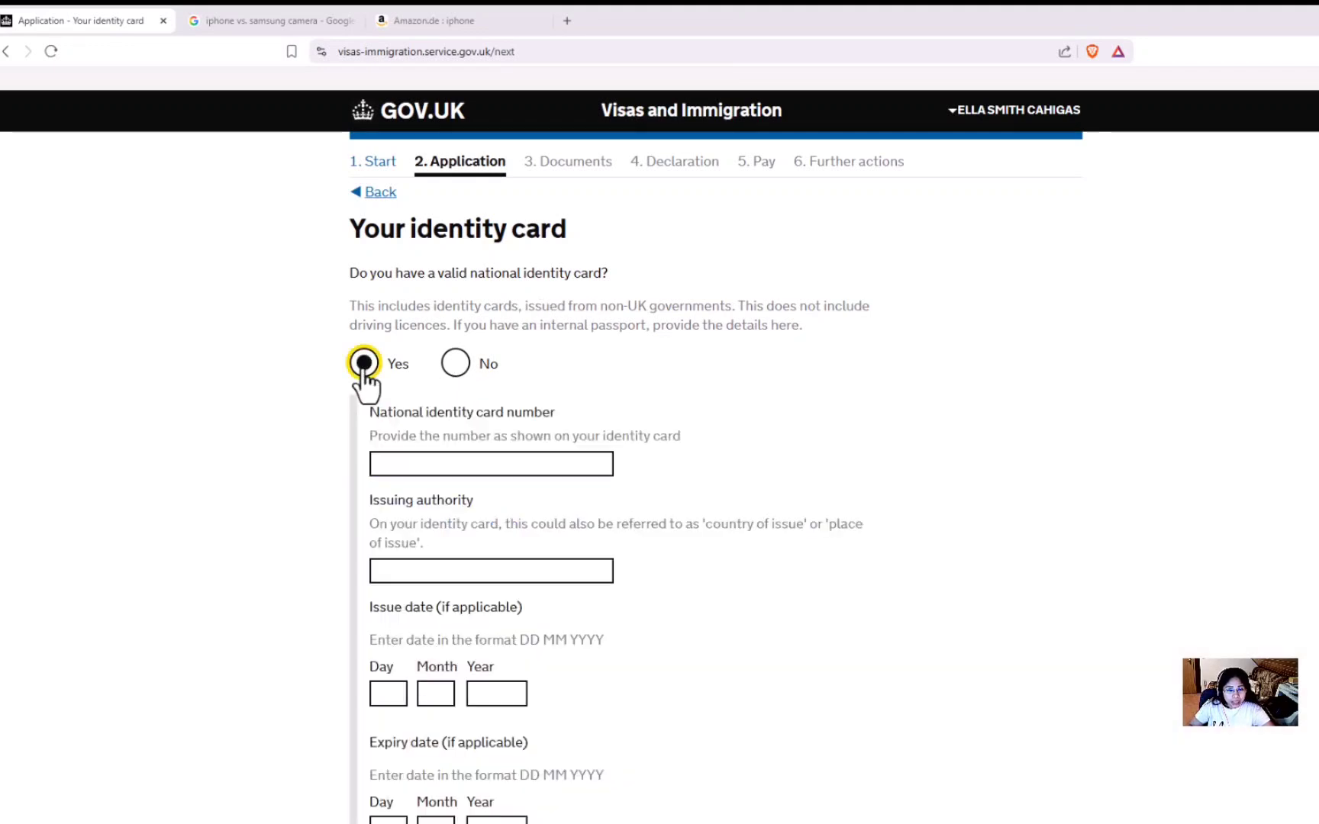
{"action": "left_click", "coordinate": [441, 463]}
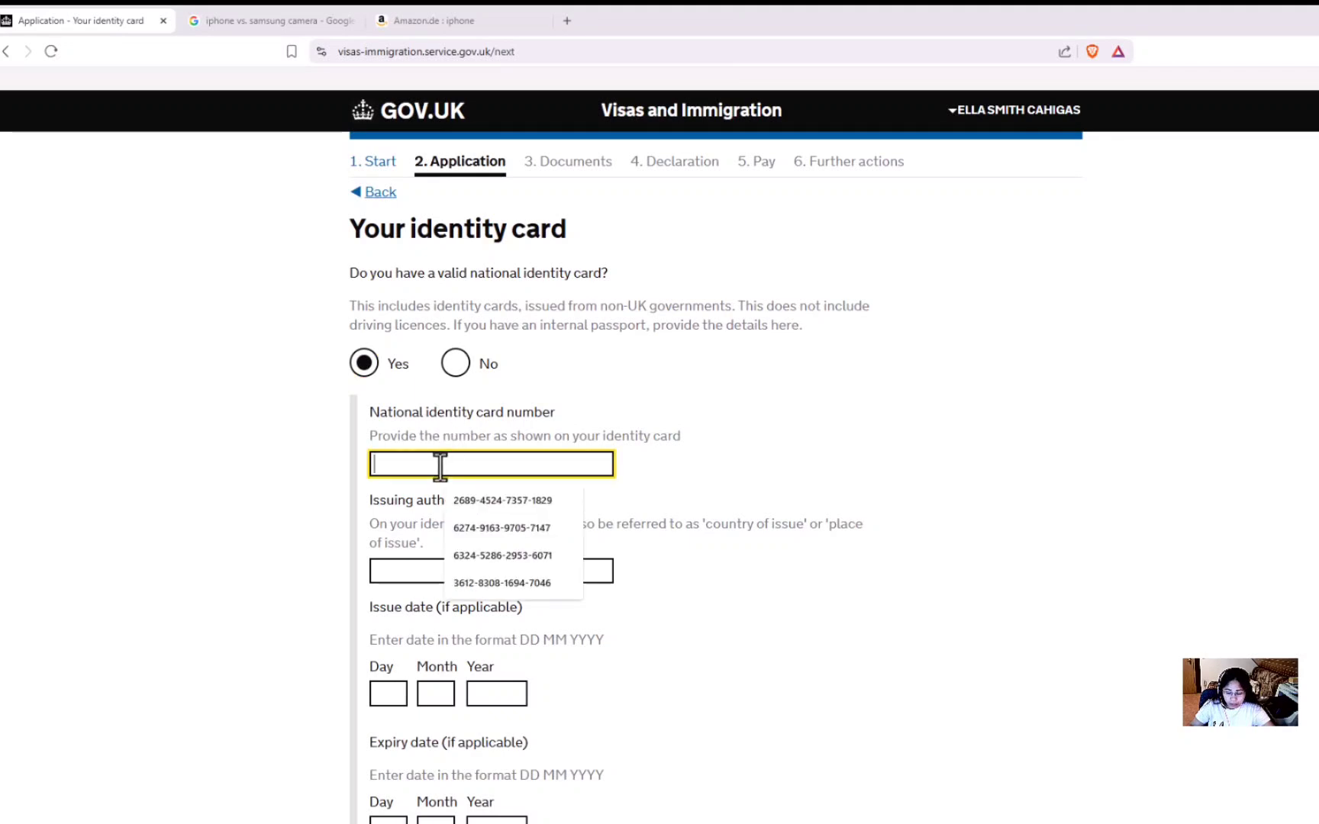
{"action": "left_click", "coordinate": [428, 500]}
{"action": "left_click", "coordinate": [382, 693]}
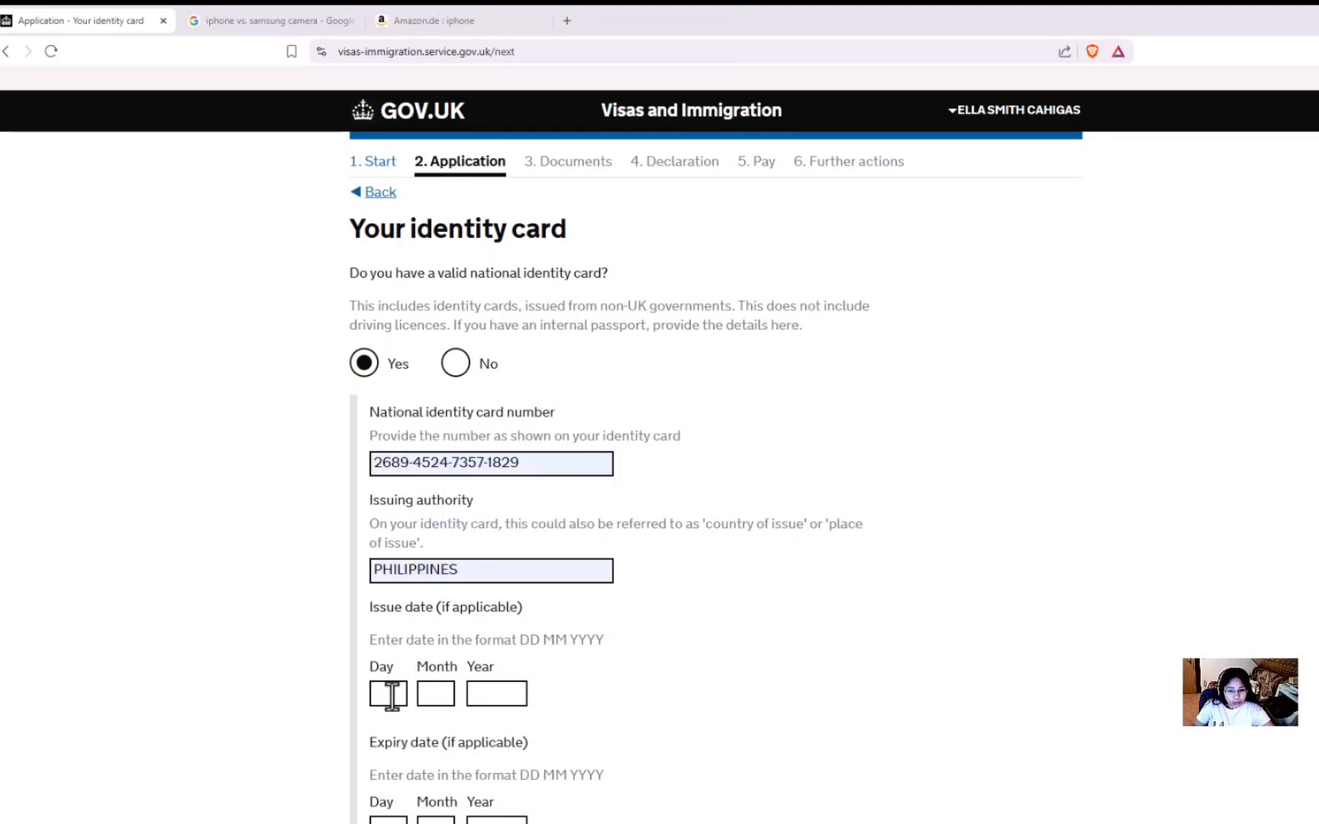
Enter the identity card issue date 12 05 2023 and save the card details.
{"action": "left_click", "coordinate": [382, 693]}
{"action": "type", "text": "12"}
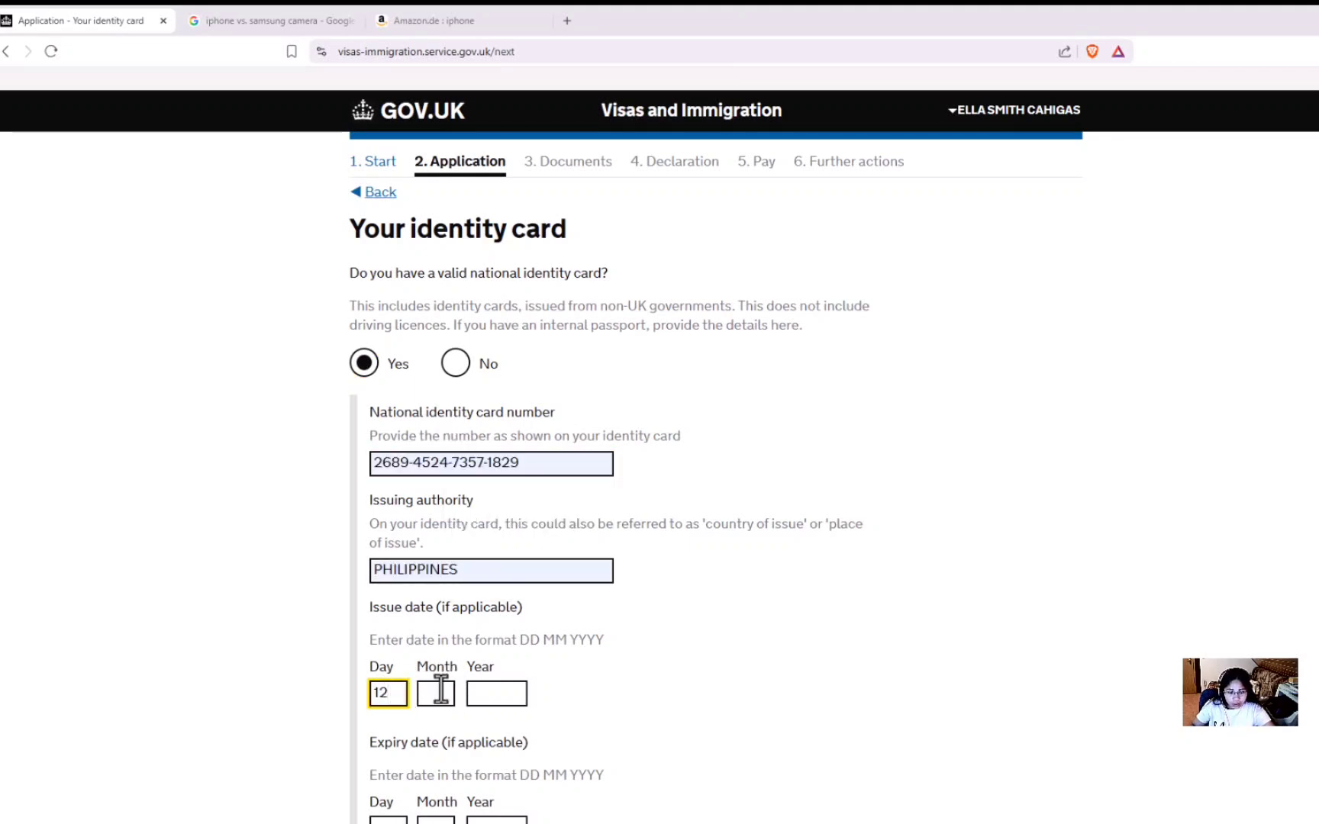
{"action": "left_click", "coordinate": [437, 690]}
{"action": "type", "text": "05"}
{"action": "left_click", "coordinate": [499, 693]}
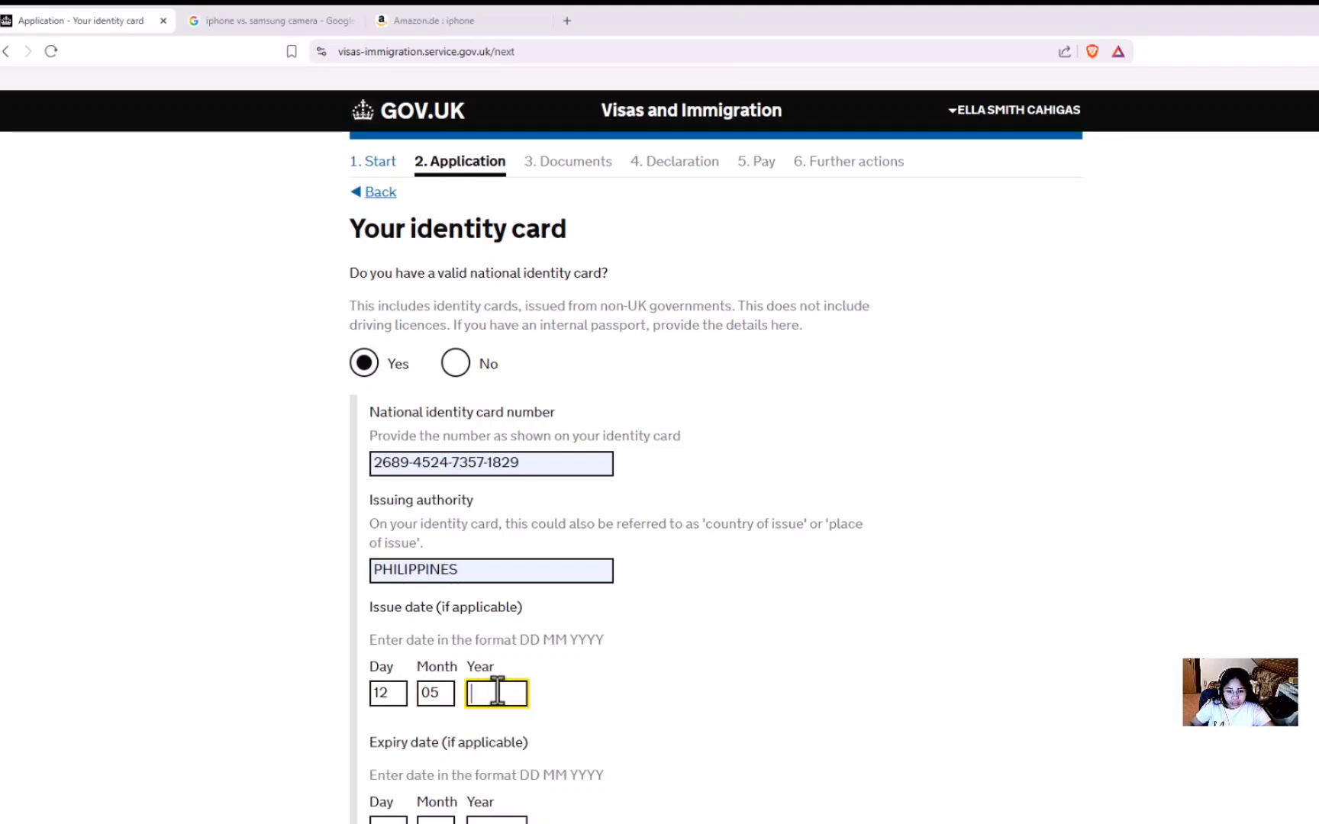
{"action": "type", "text": "2023"}
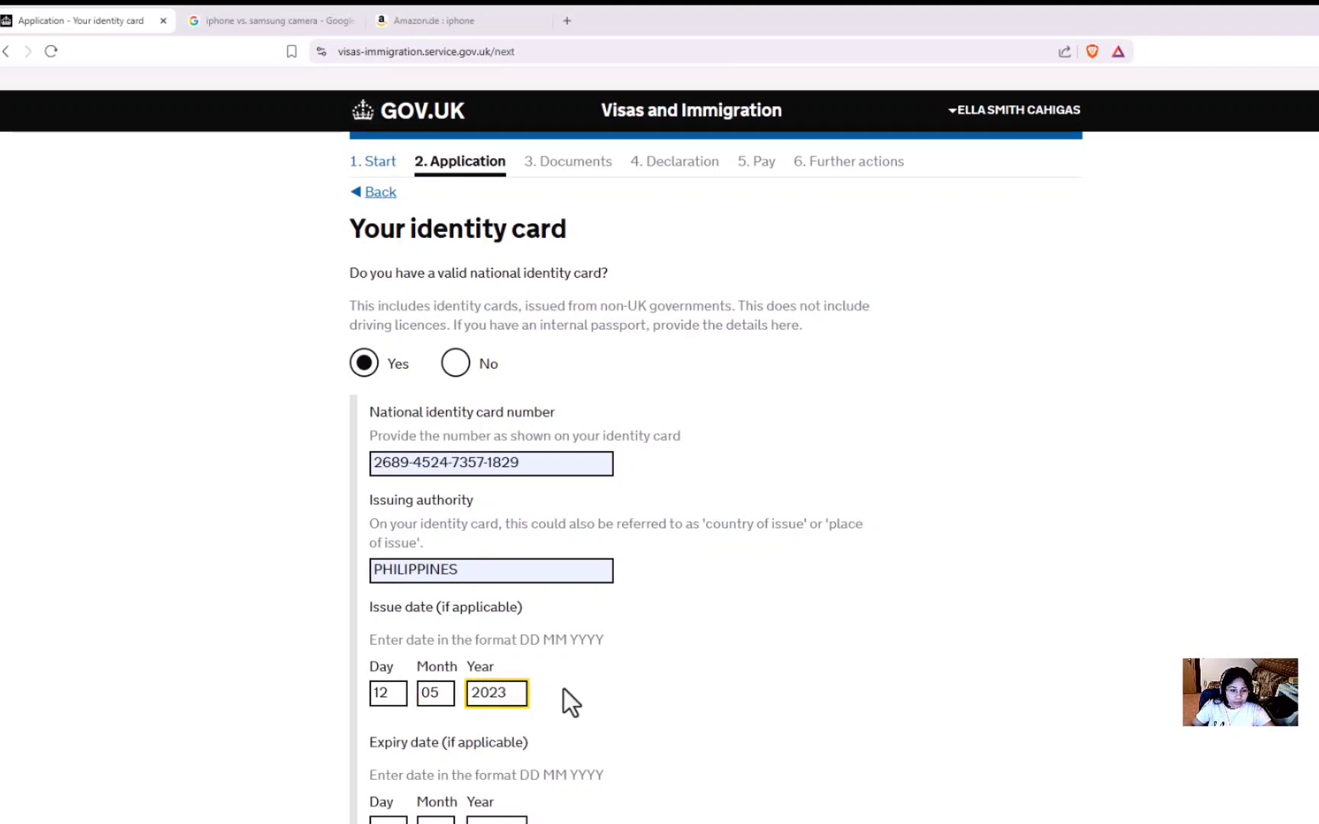
{"action": "left_click", "coordinate": [564, 690]}
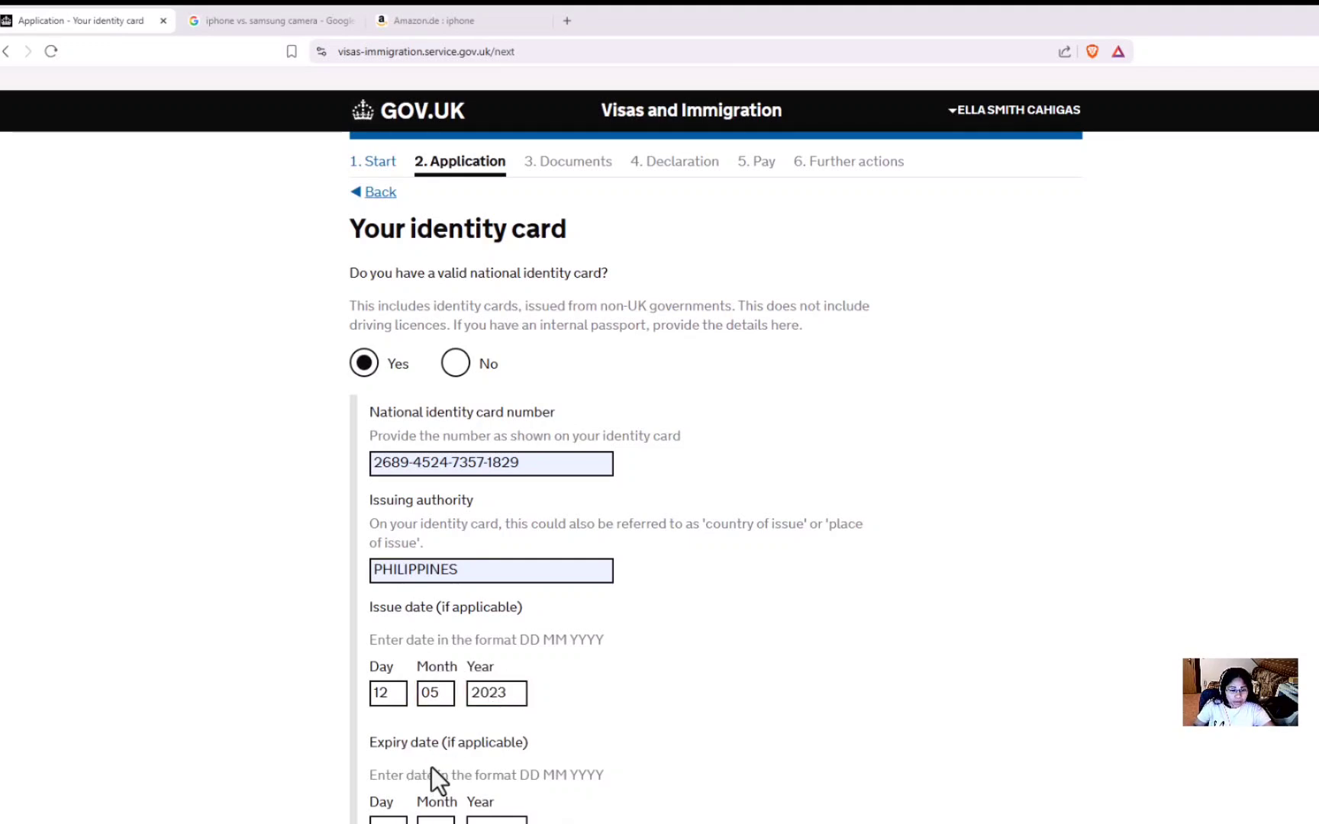
{"action": "scroll", "coordinate": [557, 749], "scroll_direction": "down", "scroll_amount": 3}
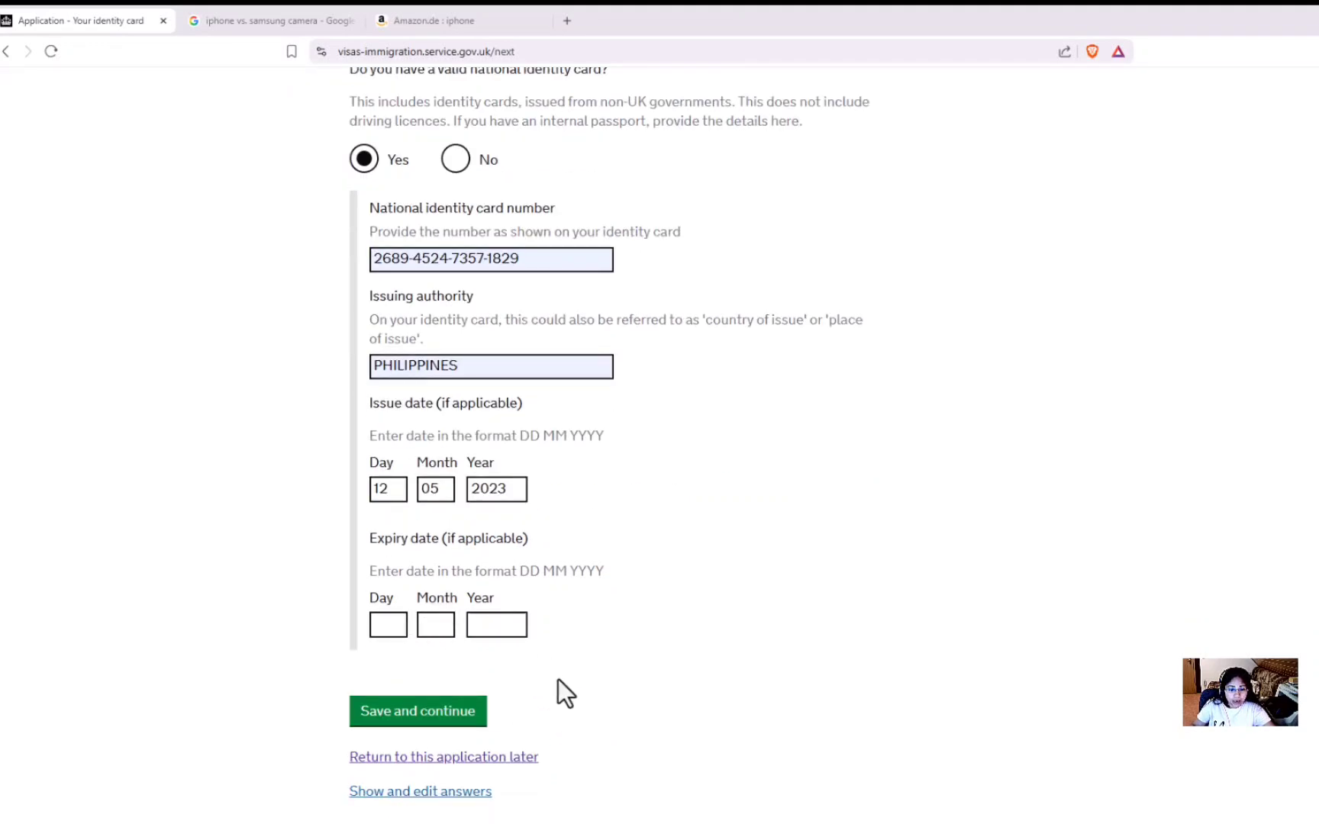
{"action": "left_click", "coordinate": [428, 721]}
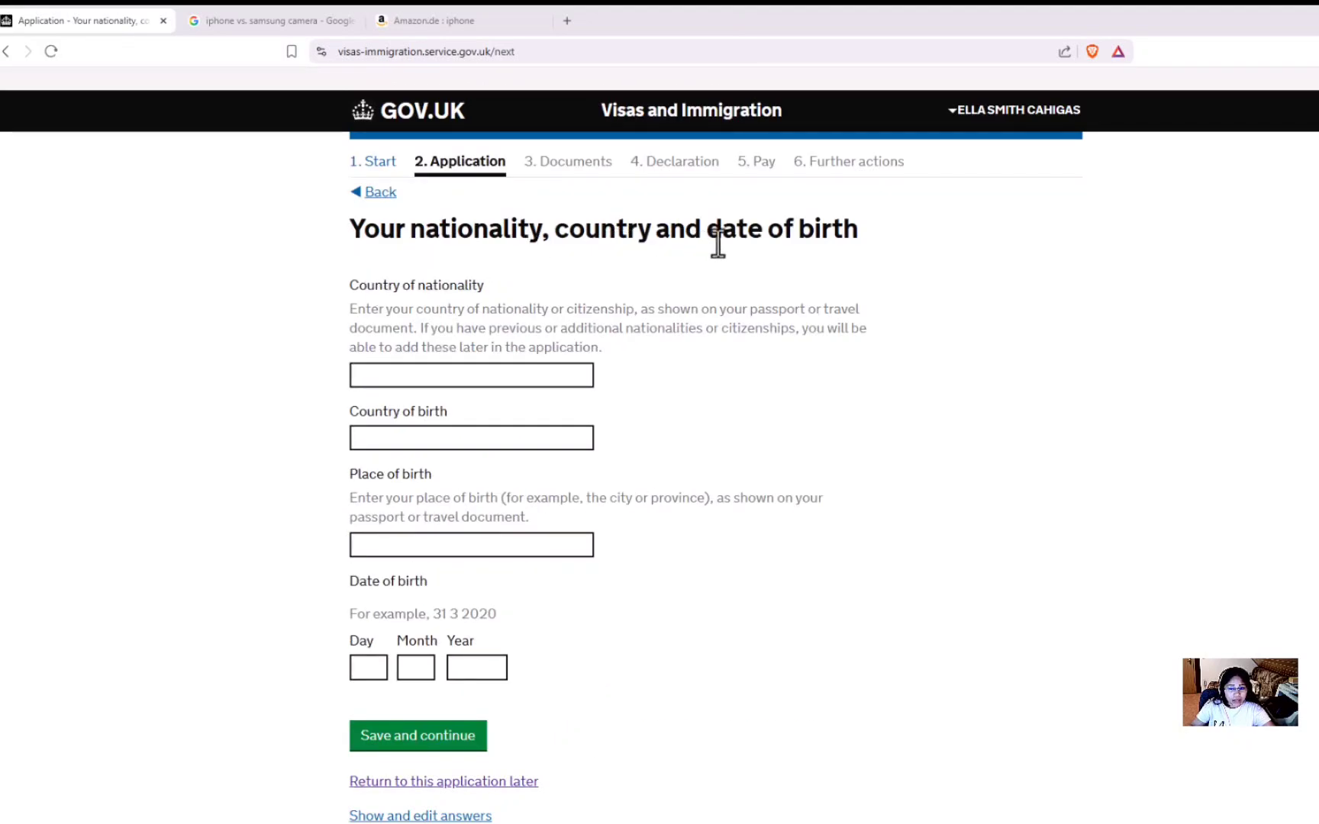
Set both nationality and country of birth to Philippines.
{"action": "left_click", "coordinate": [412, 378]}
{"action": "type", "text": "Phil"}
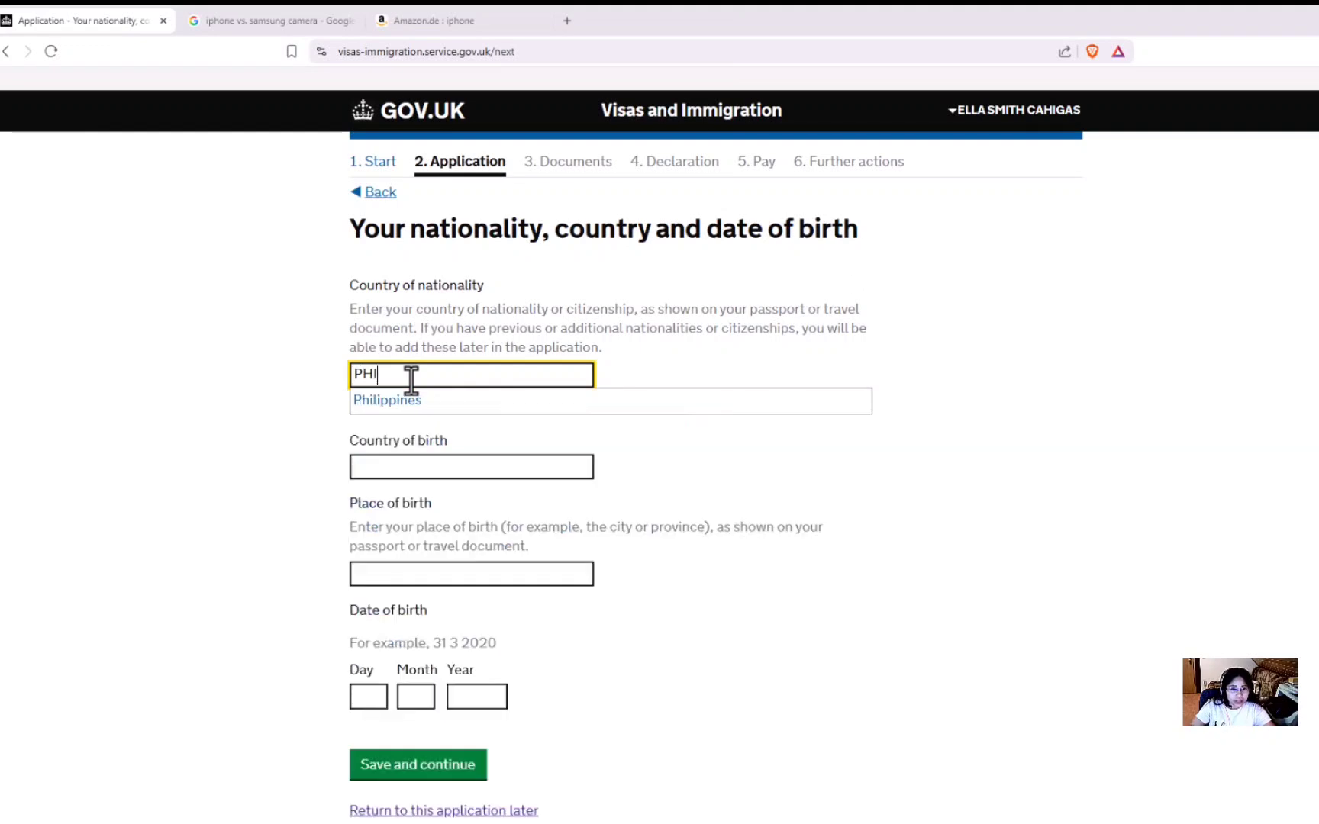
{"action": "left_click", "coordinate": [416, 399]}
{"action": "left_click", "coordinate": [428, 440]}
{"action": "type", "text": "Phil"}
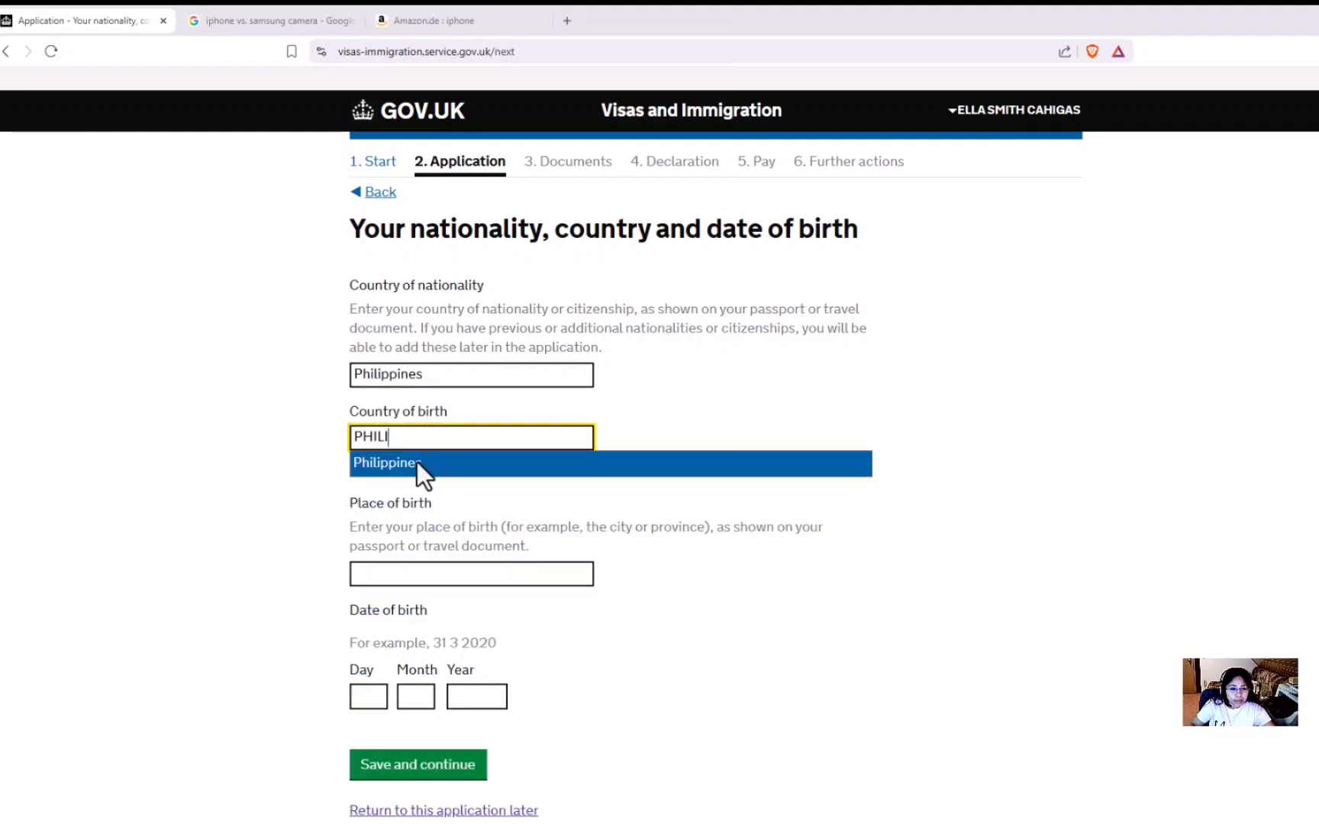
{"action": "left_click", "coordinate": [416, 462]}
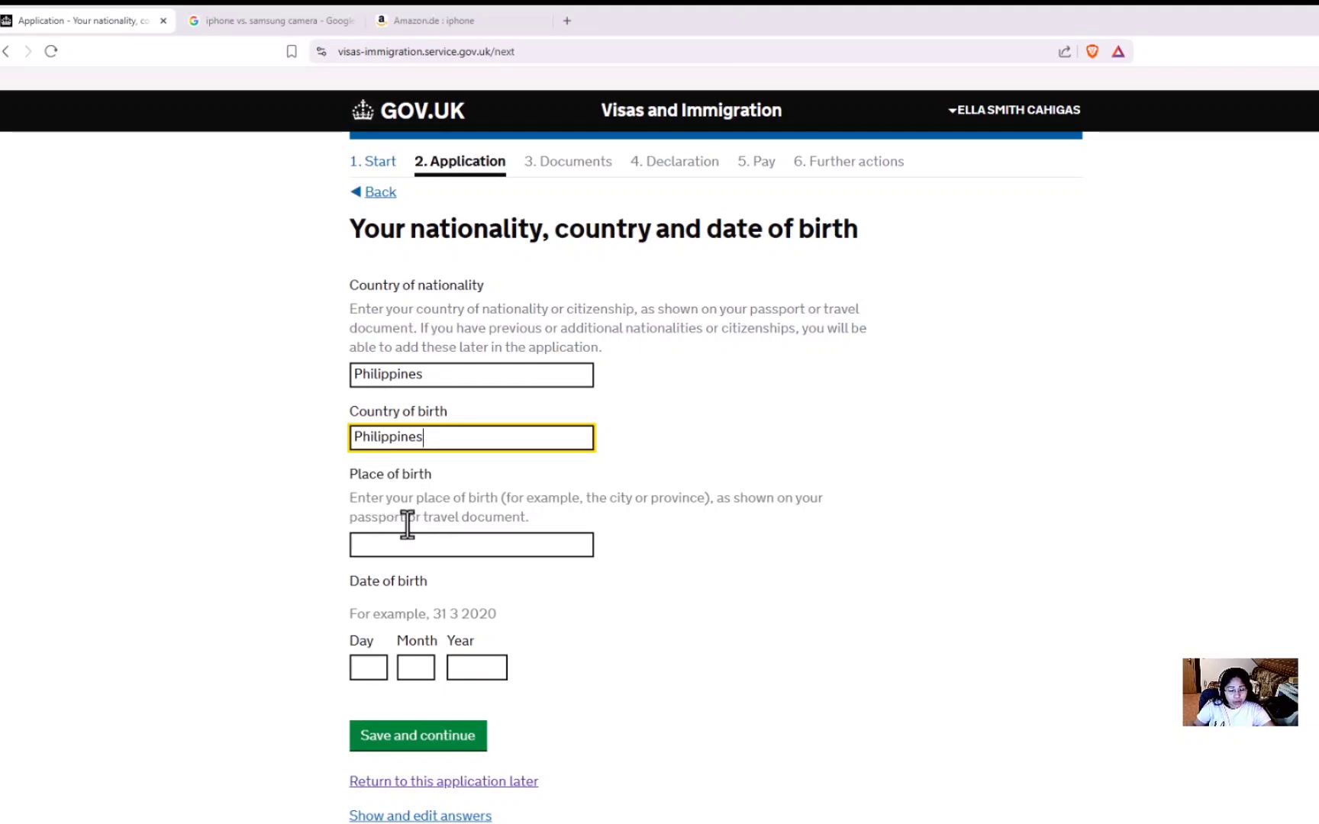
{"action": "left_click", "coordinate": [439, 545]}
{"action": "type", "text": "VIR"}
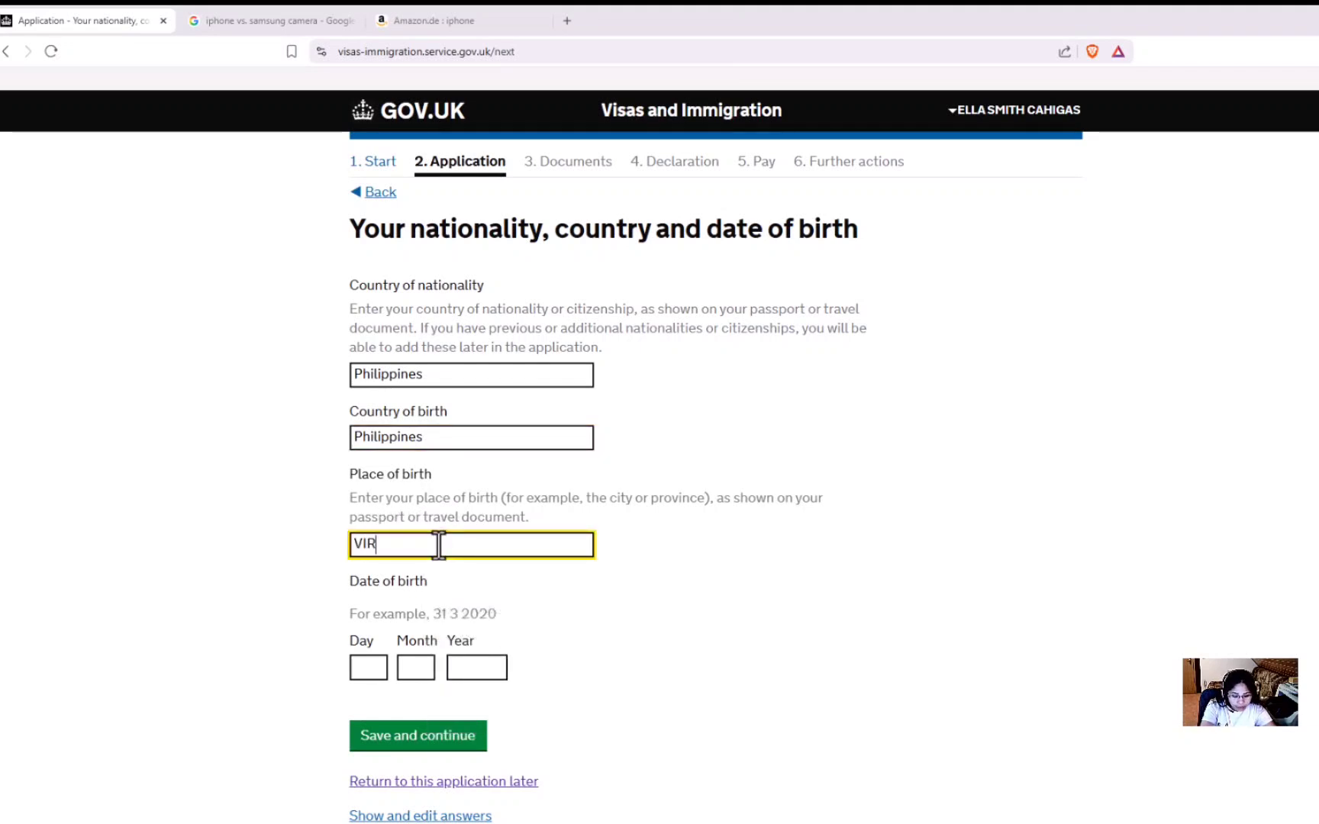
{"action": "type", "text": "AC CA"}
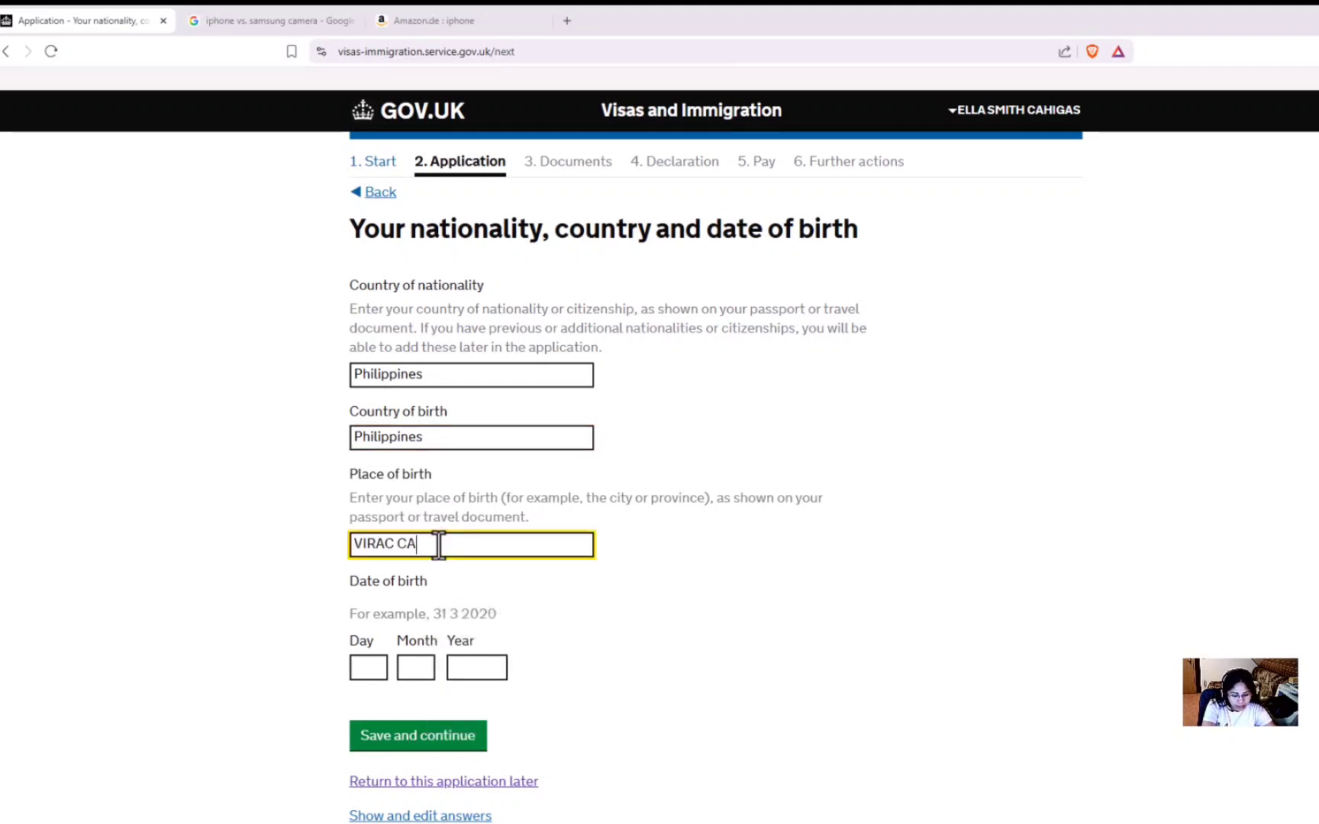
{"action": "type", "text": "TANDU"}
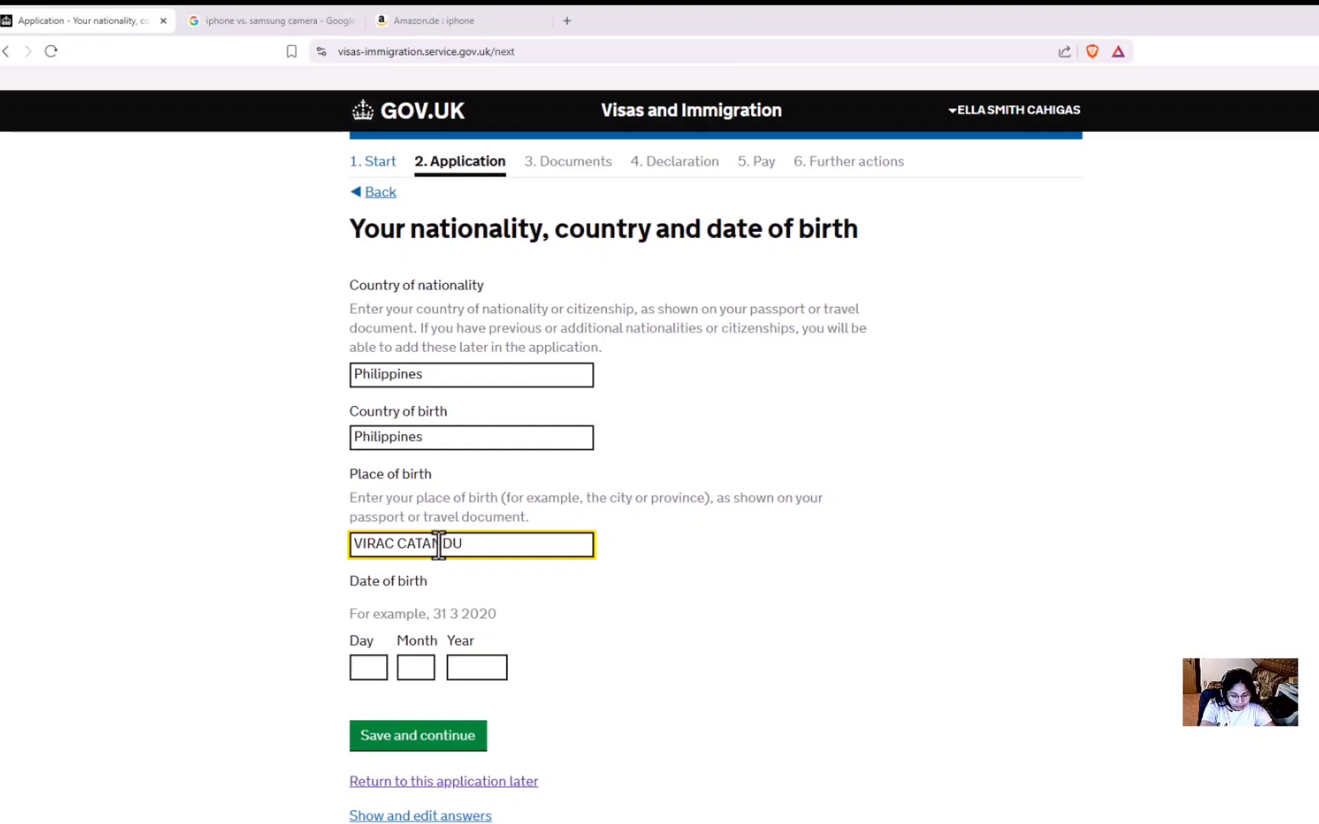
{"action": "type", "text": "ANES"}
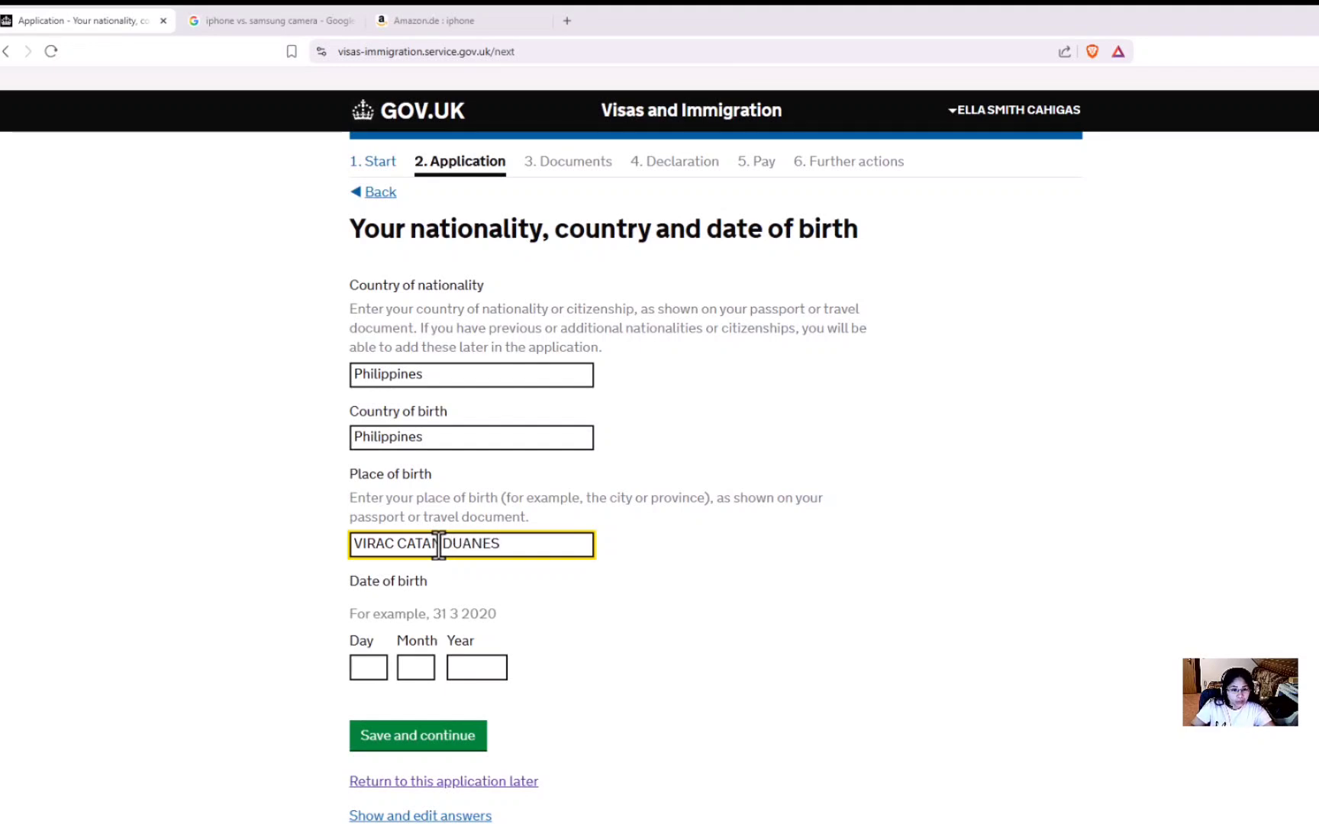
{"action": "left_click", "coordinate": [500, 573]}
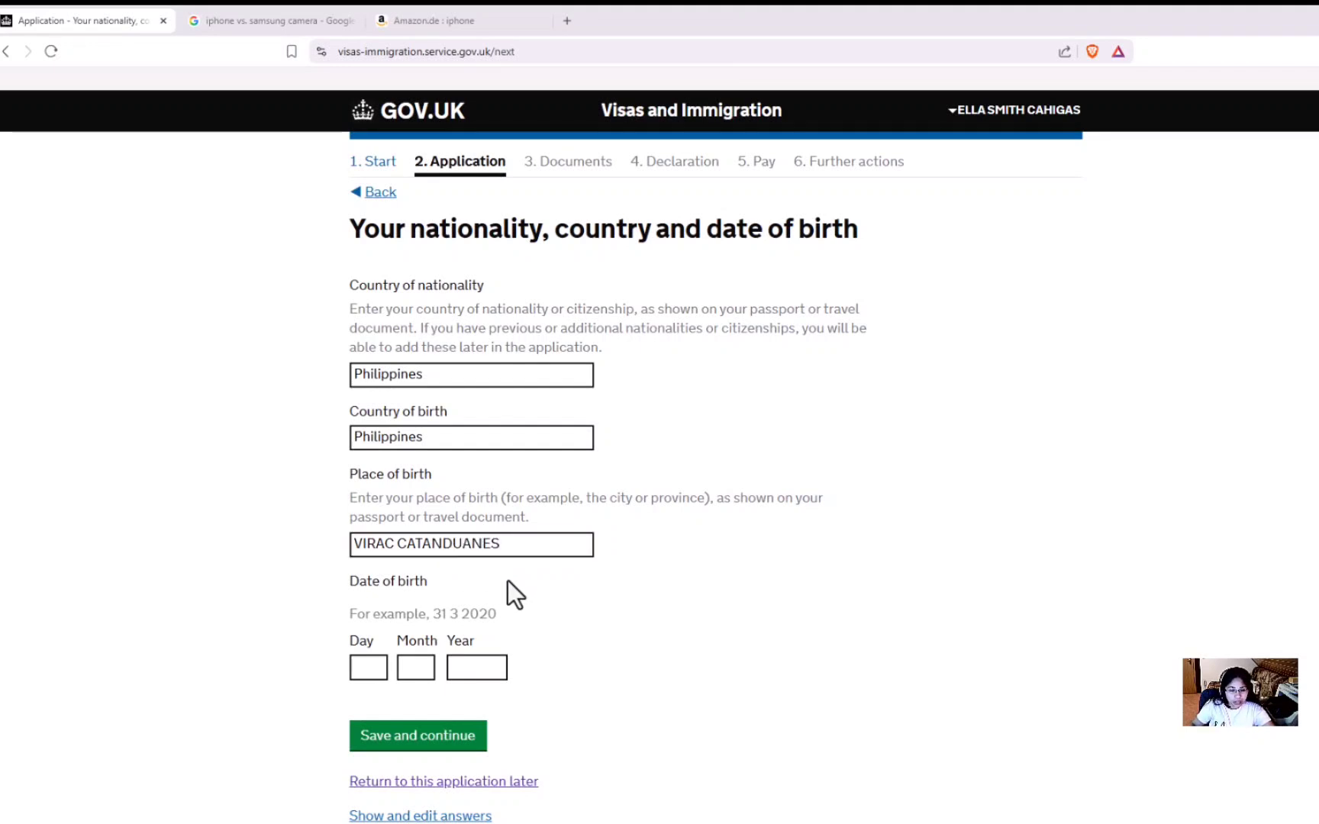
{"action": "left_click", "coordinate": [381, 669]}
{"action": "type", "text": "08"}
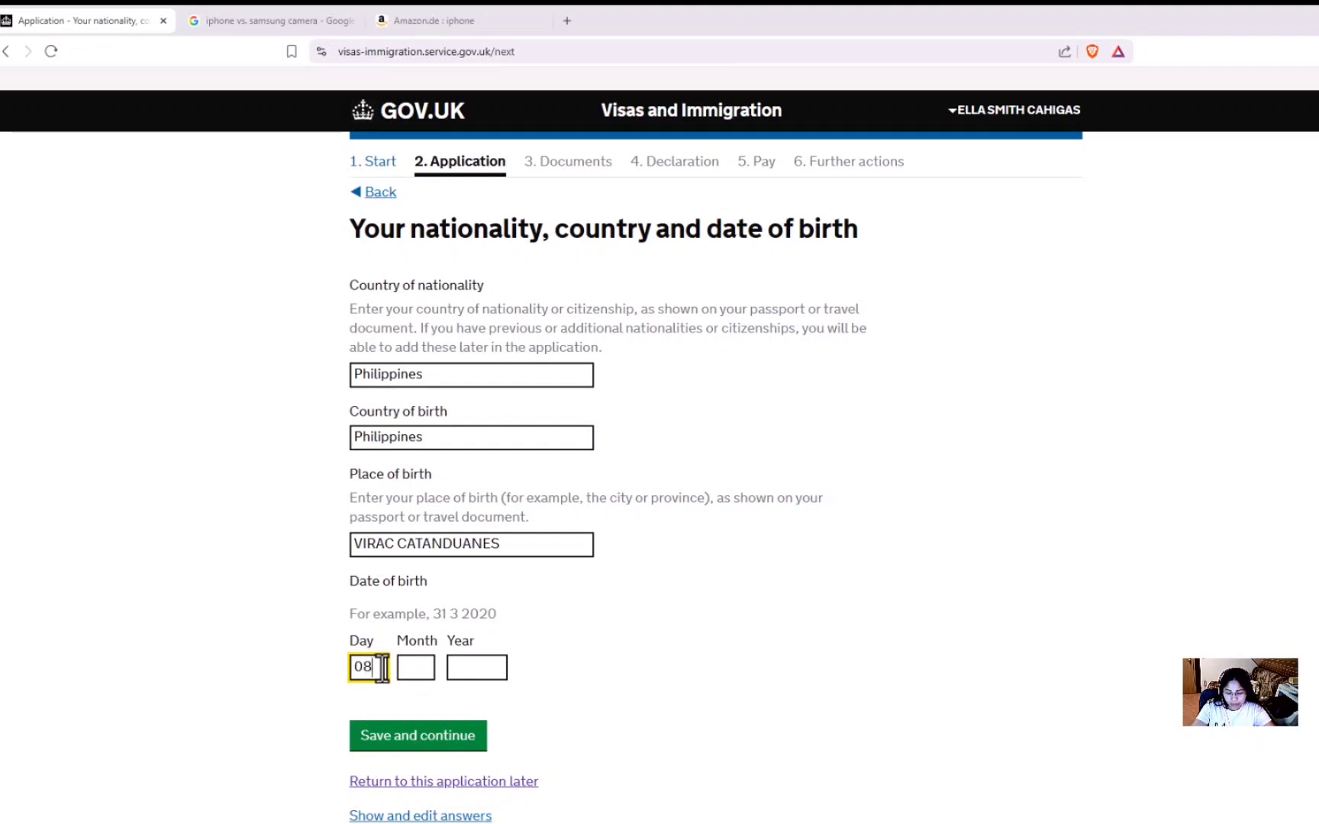
{"action": "left_click", "coordinate": [432, 666]}
{"action": "type", "text": "06"}
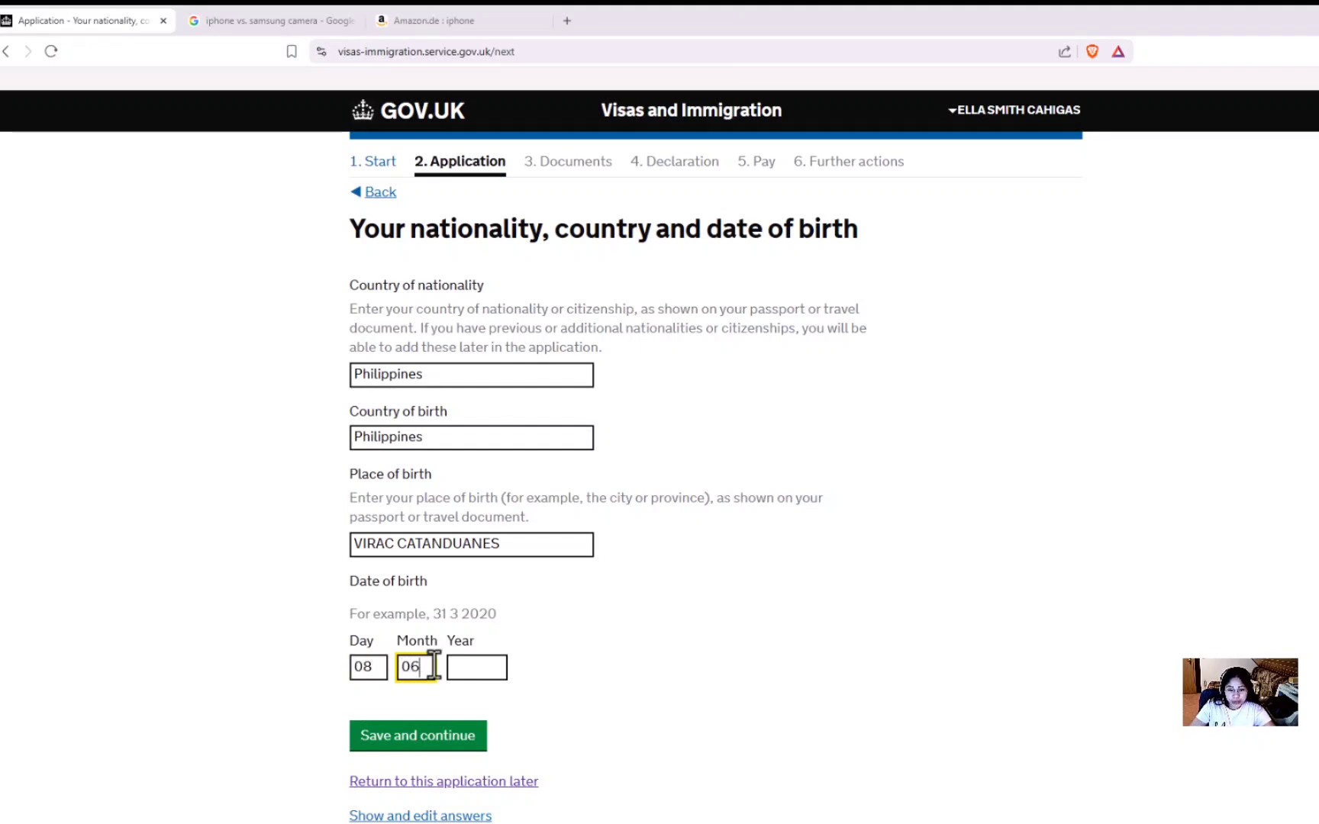
{"action": "left_click", "coordinate": [493, 658]}
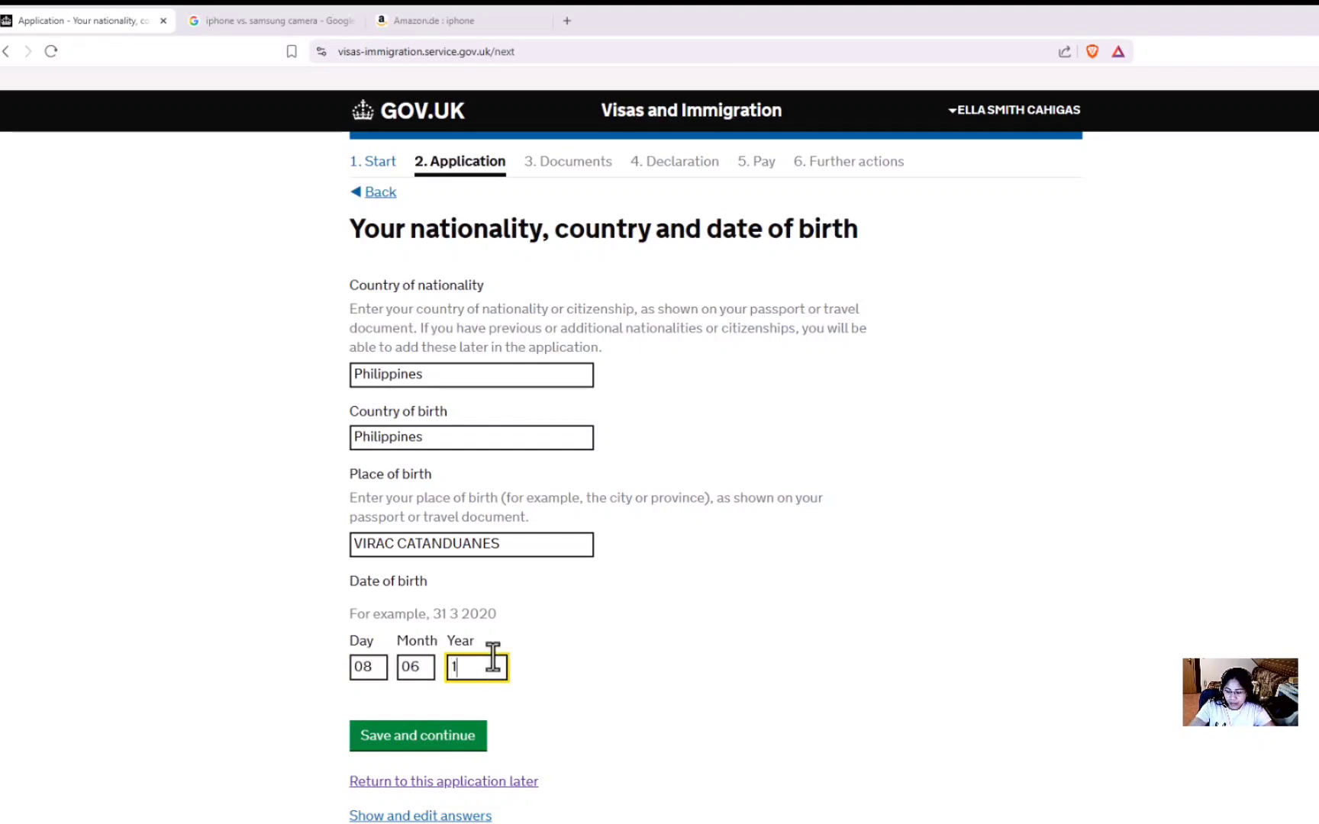
{"action": "left_click", "coordinate": [597, 657]}
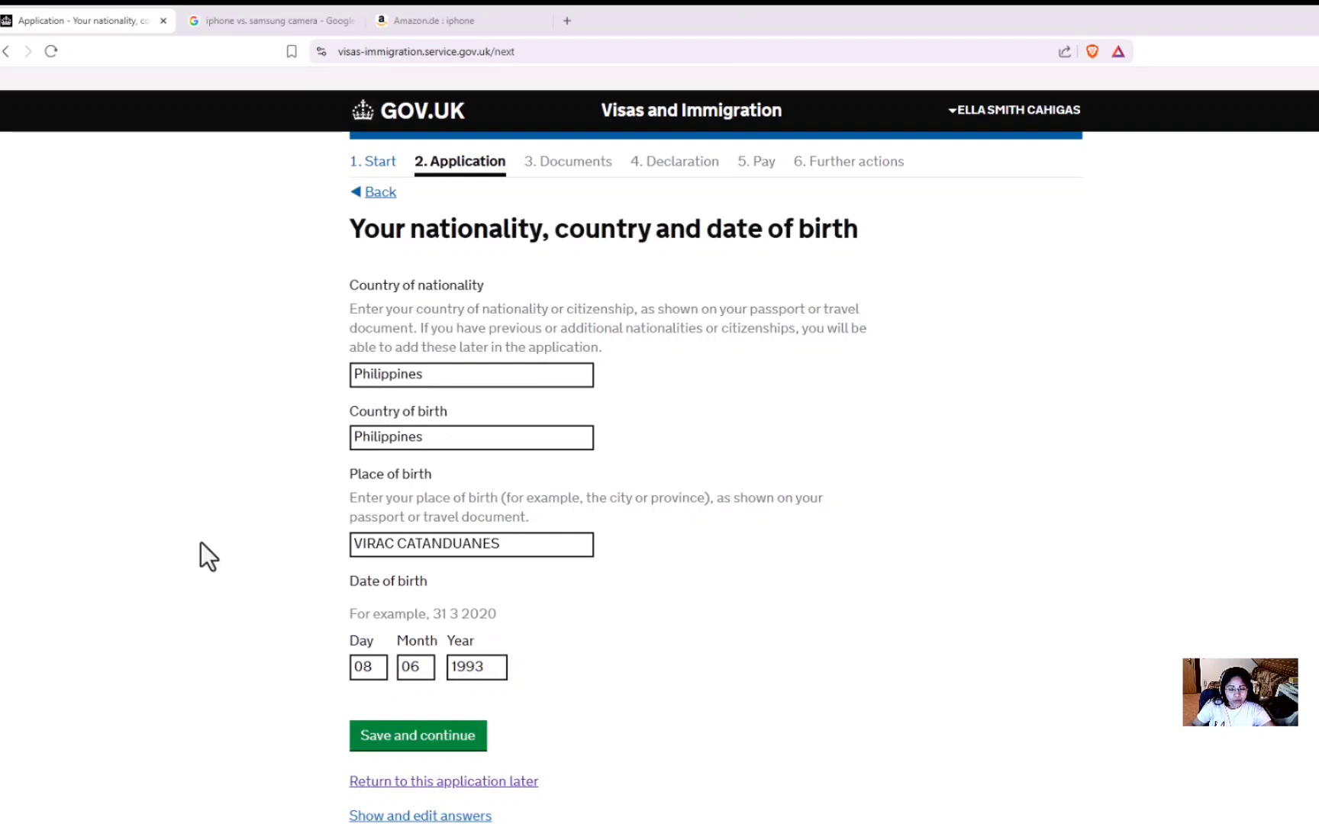
{"action": "left_click", "coordinate": [451, 742]}
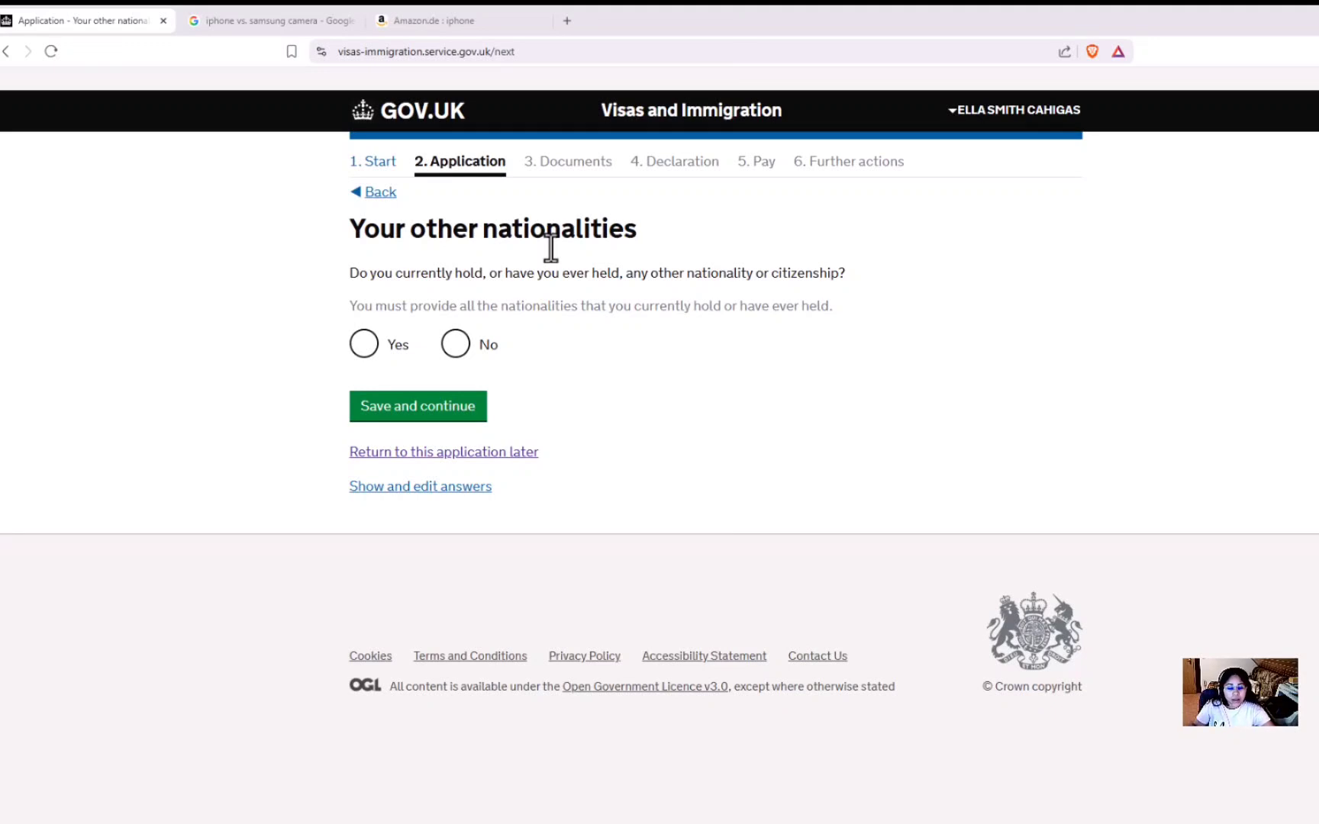
Answer No to other nationalities and save an Employed employment status.
{"action": "left_click", "coordinate": [456, 351]}
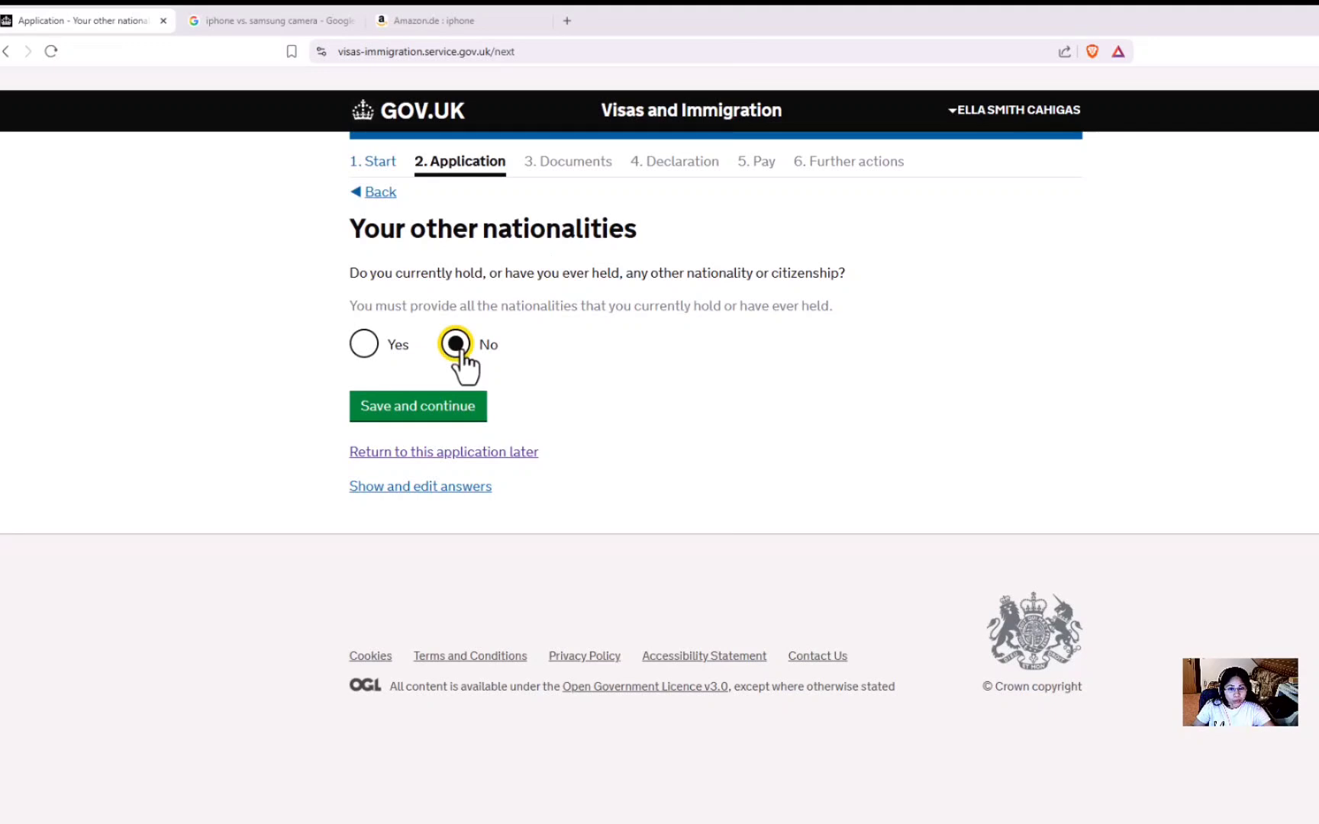
{"action": "left_click", "coordinate": [417, 410]}
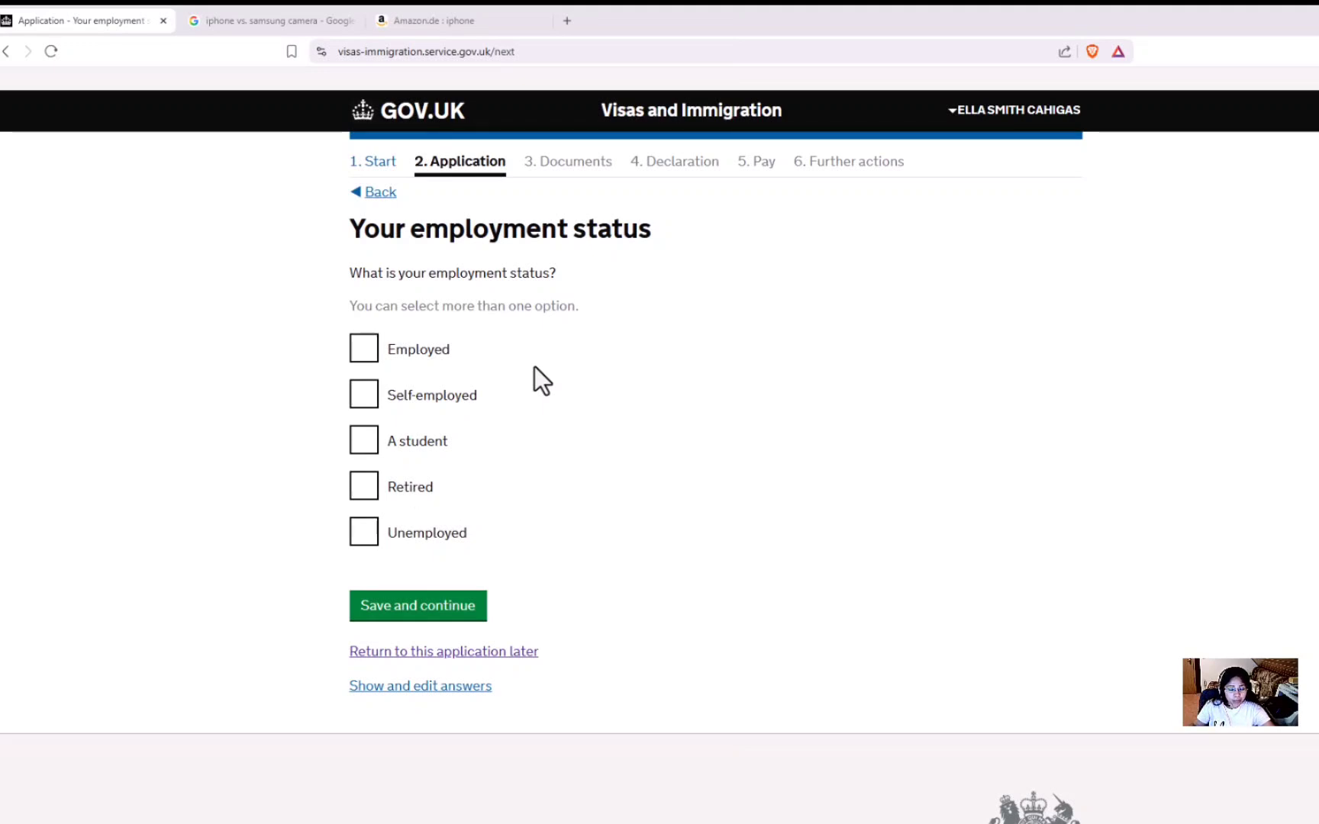
{"action": "left_click", "coordinate": [361, 355]}
{"action": "left_click", "coordinate": [456, 608]}
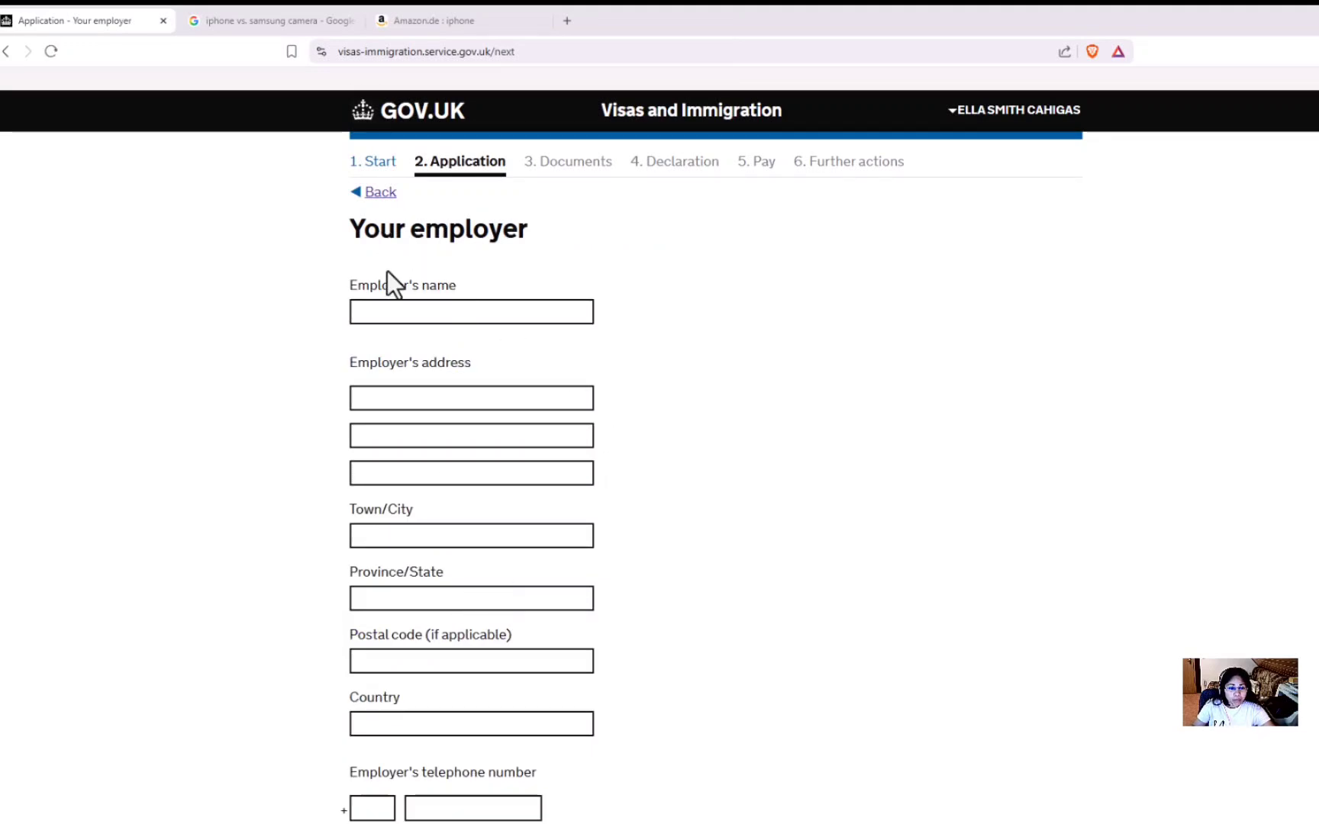
Go back and change the employment status from Employed to Self-employed, then save.
{"action": "scroll", "coordinate": [397, 294], "scroll_direction": "down", "scroll_amount": 3}
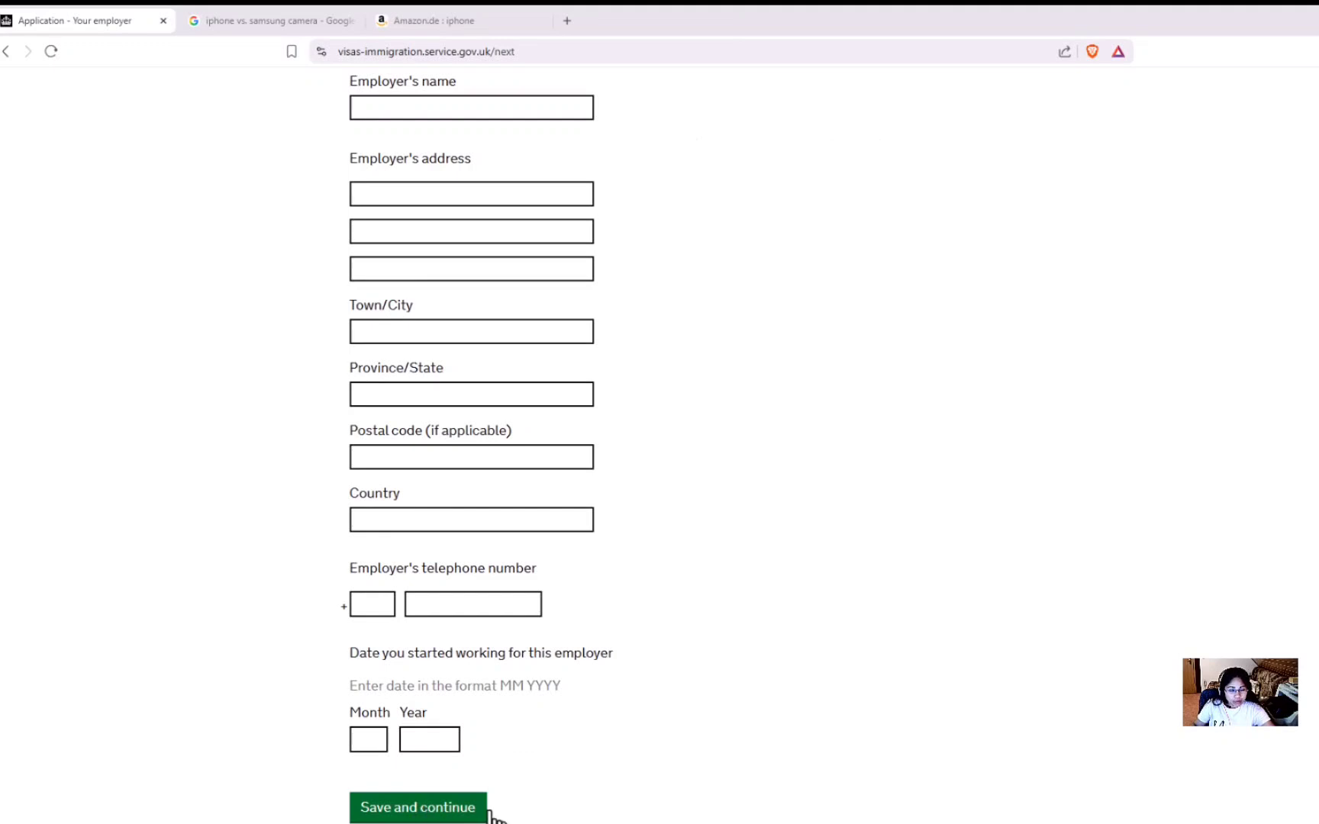
{"action": "scroll", "coordinate": [543, 771], "scroll_direction": "up", "scroll_amount": 3}
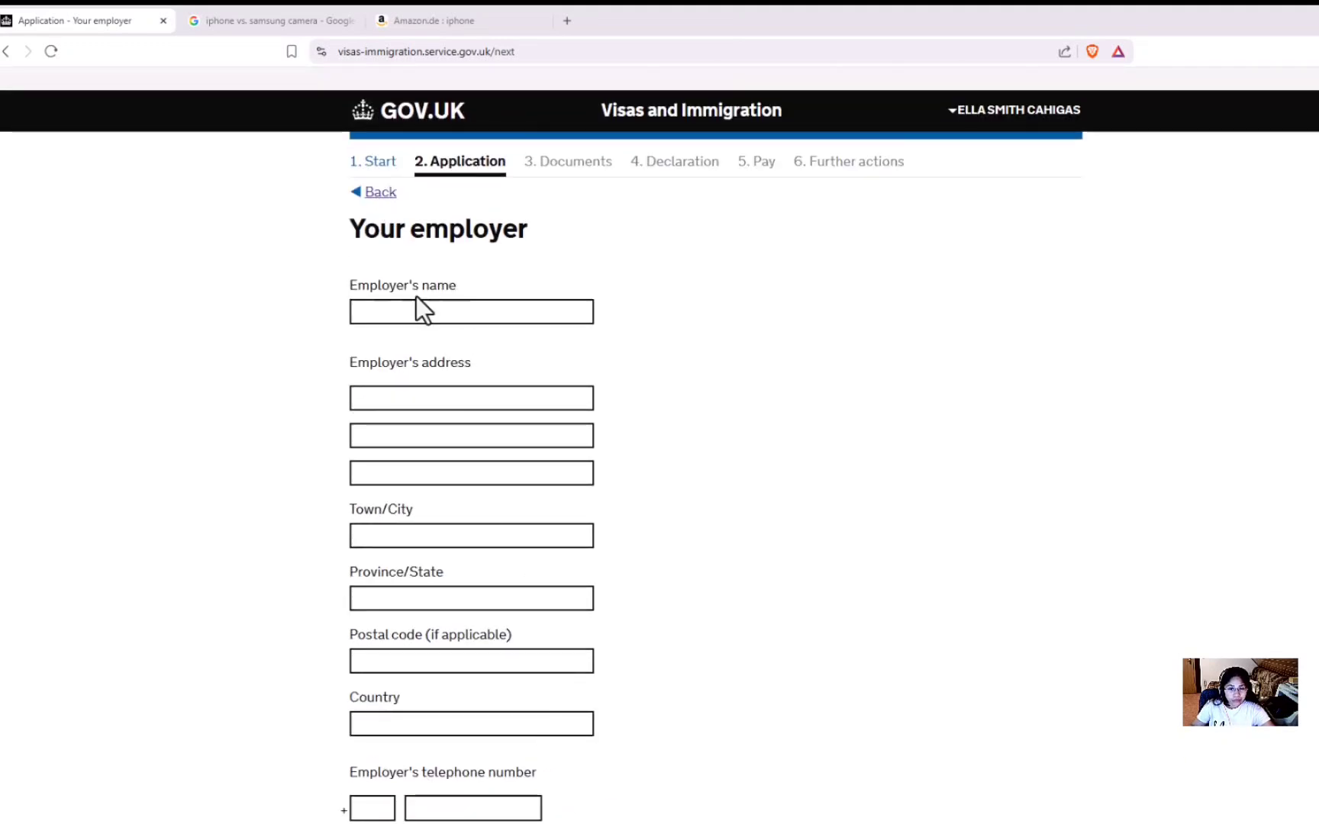
{"action": "left_click", "coordinate": [380, 195]}
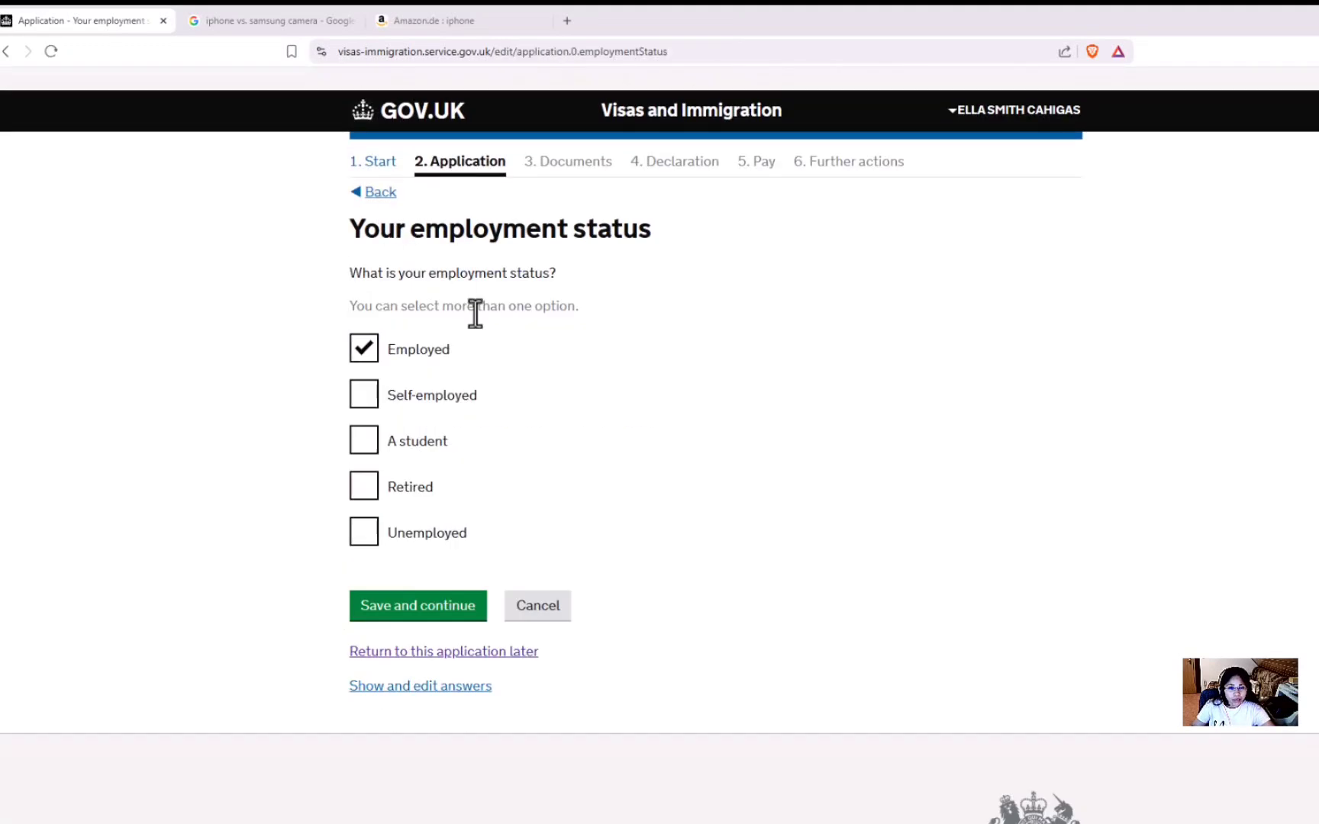
{"action": "left_click", "coordinate": [363, 403]}
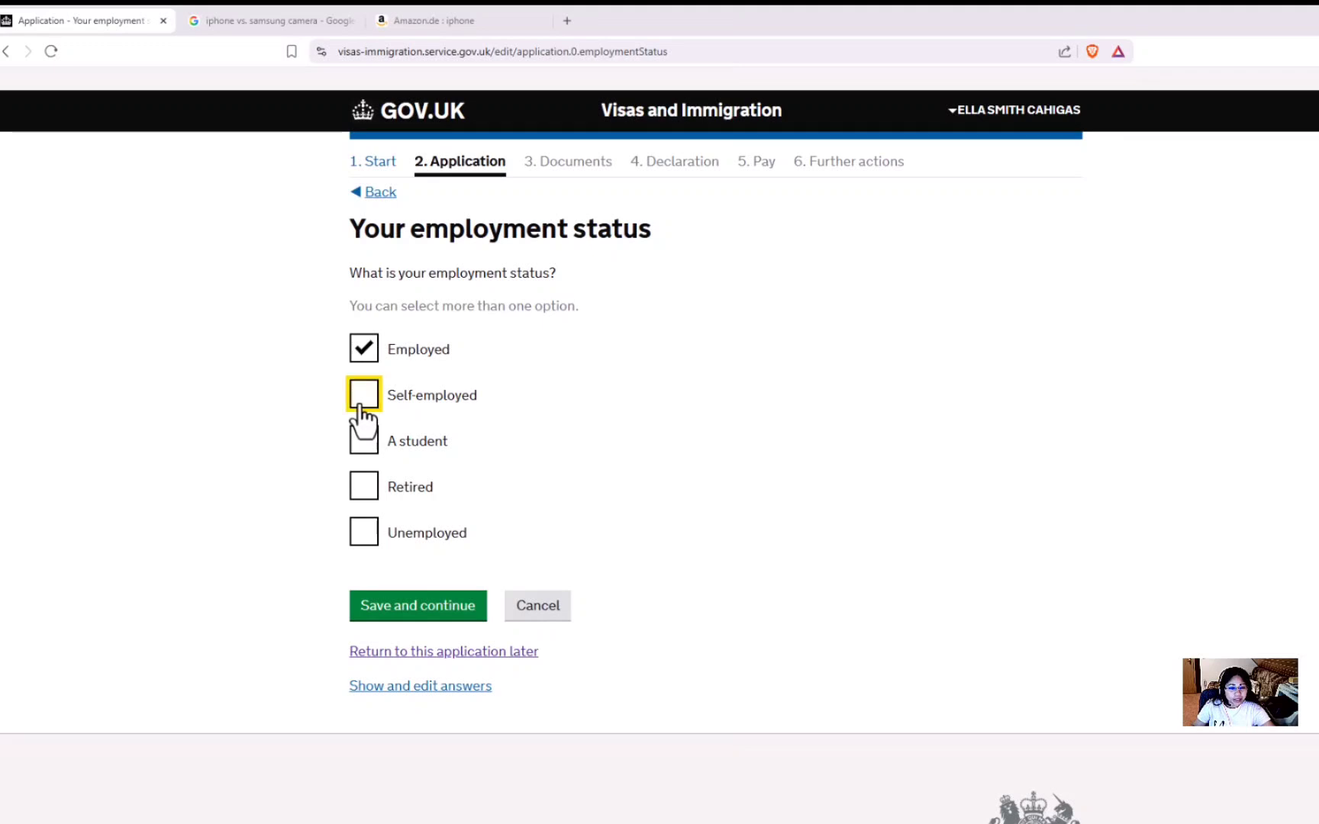
{"action": "left_click", "coordinate": [364, 353]}
{"action": "left_click", "coordinate": [446, 610]}
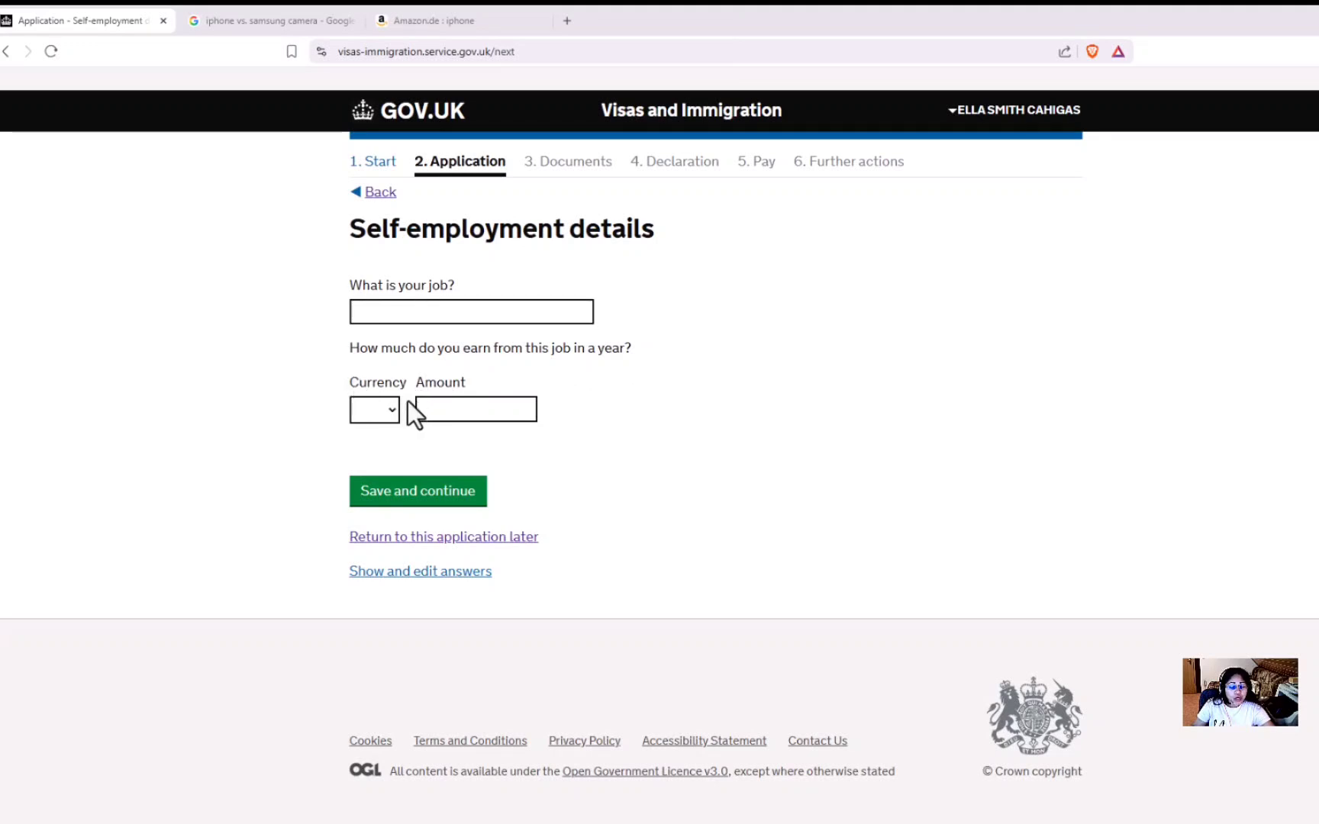
Go back again and switch the employment status to A student, then save.
{"action": "left_click", "coordinate": [382, 196]}
{"action": "left_click", "coordinate": [365, 398]}
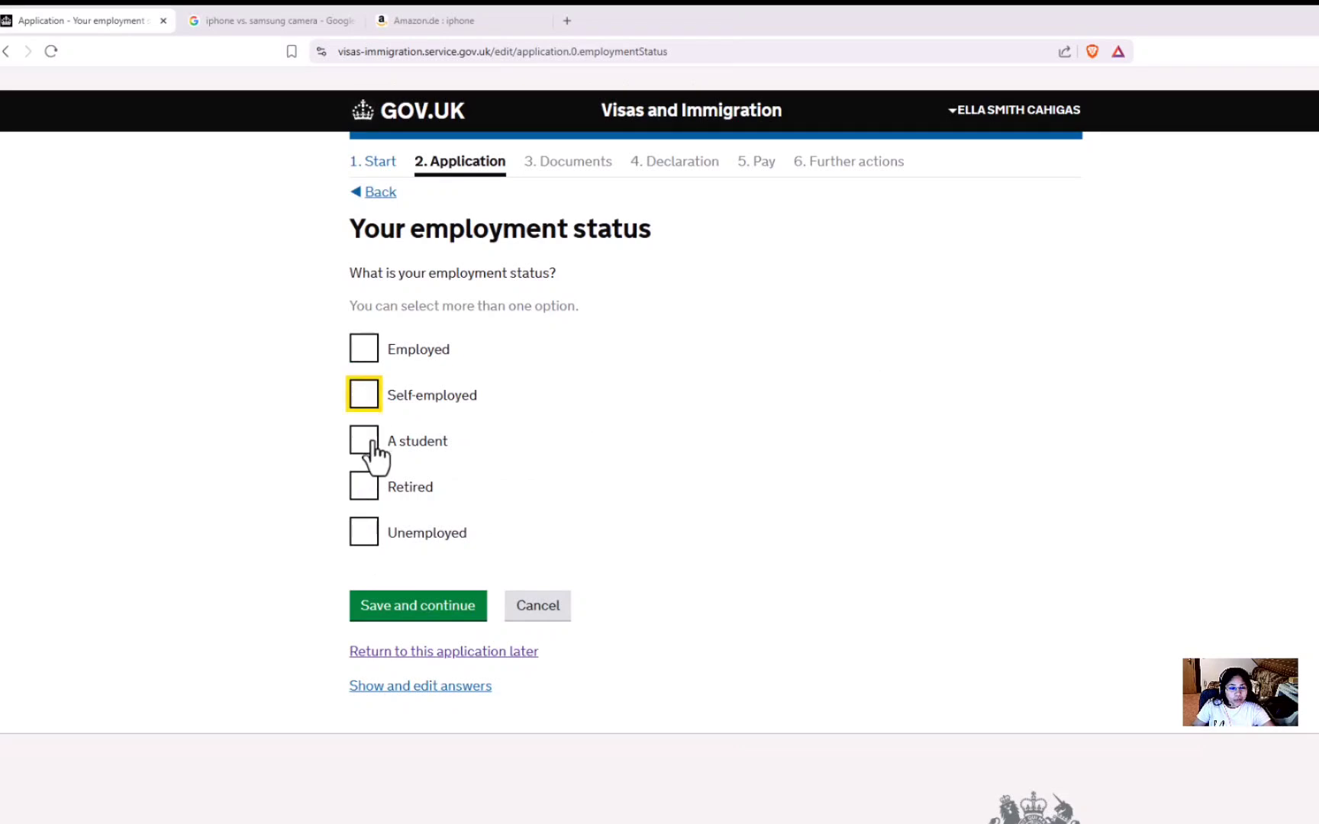
{"action": "left_click", "coordinate": [373, 447]}
{"action": "left_click", "coordinate": [439, 608]}
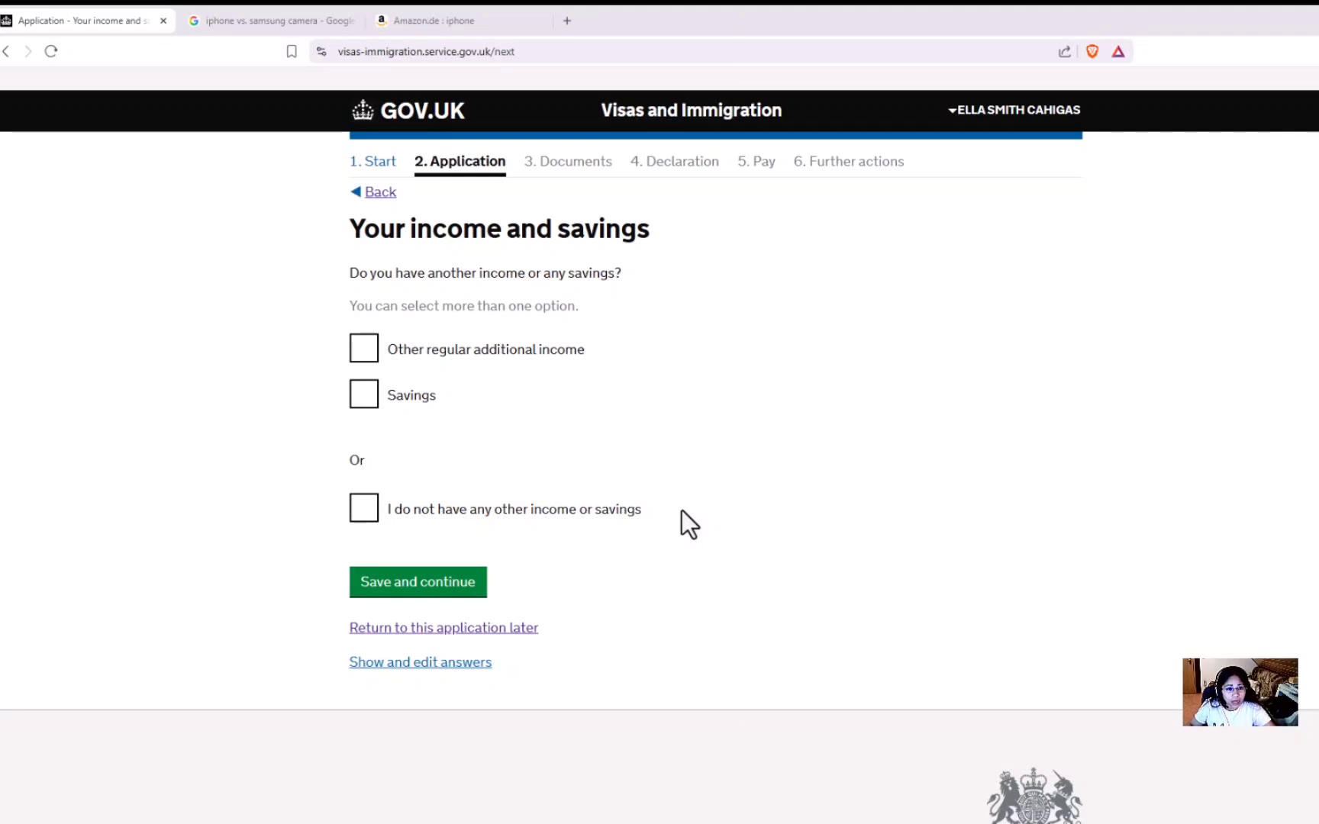
Return to employment status, untick A student keeping Retired, and save.
{"action": "left_click", "coordinate": [379, 195]}
{"action": "left_click", "coordinate": [363, 487]}
{"action": "left_click", "coordinate": [364, 442]}
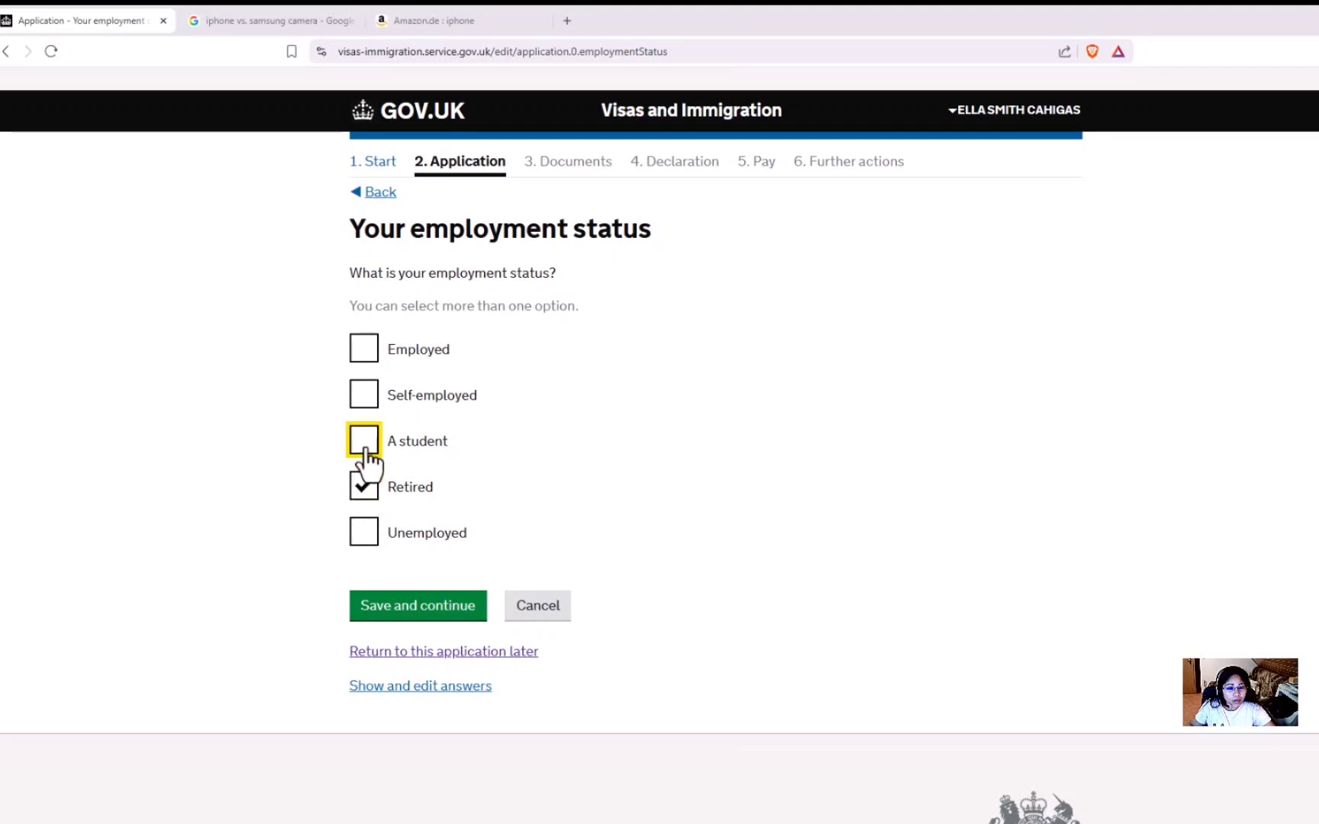
{"action": "left_click", "coordinate": [450, 607]}
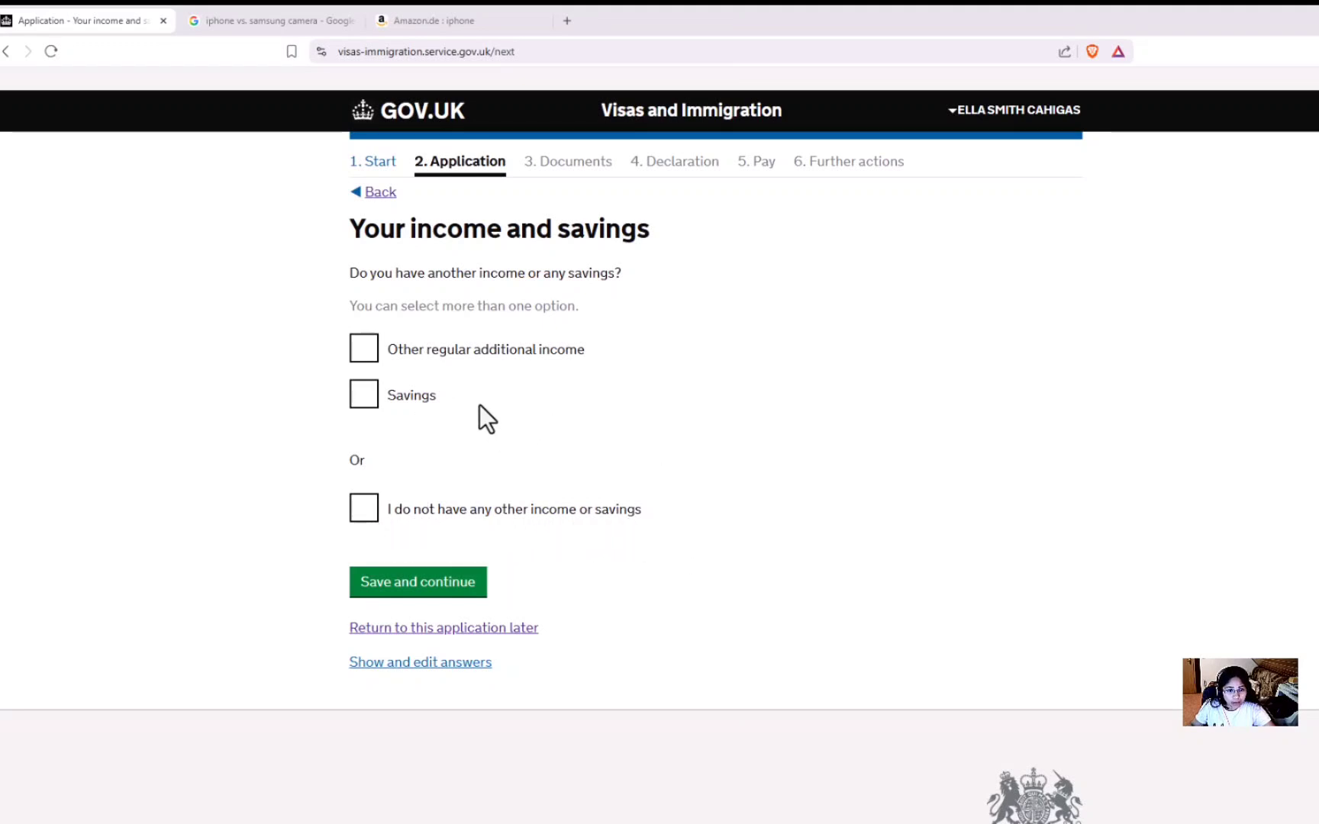
Declare GBP 10000 savings, then go back and mark the employment status Employed.
{"action": "left_click", "coordinate": [364, 395]}
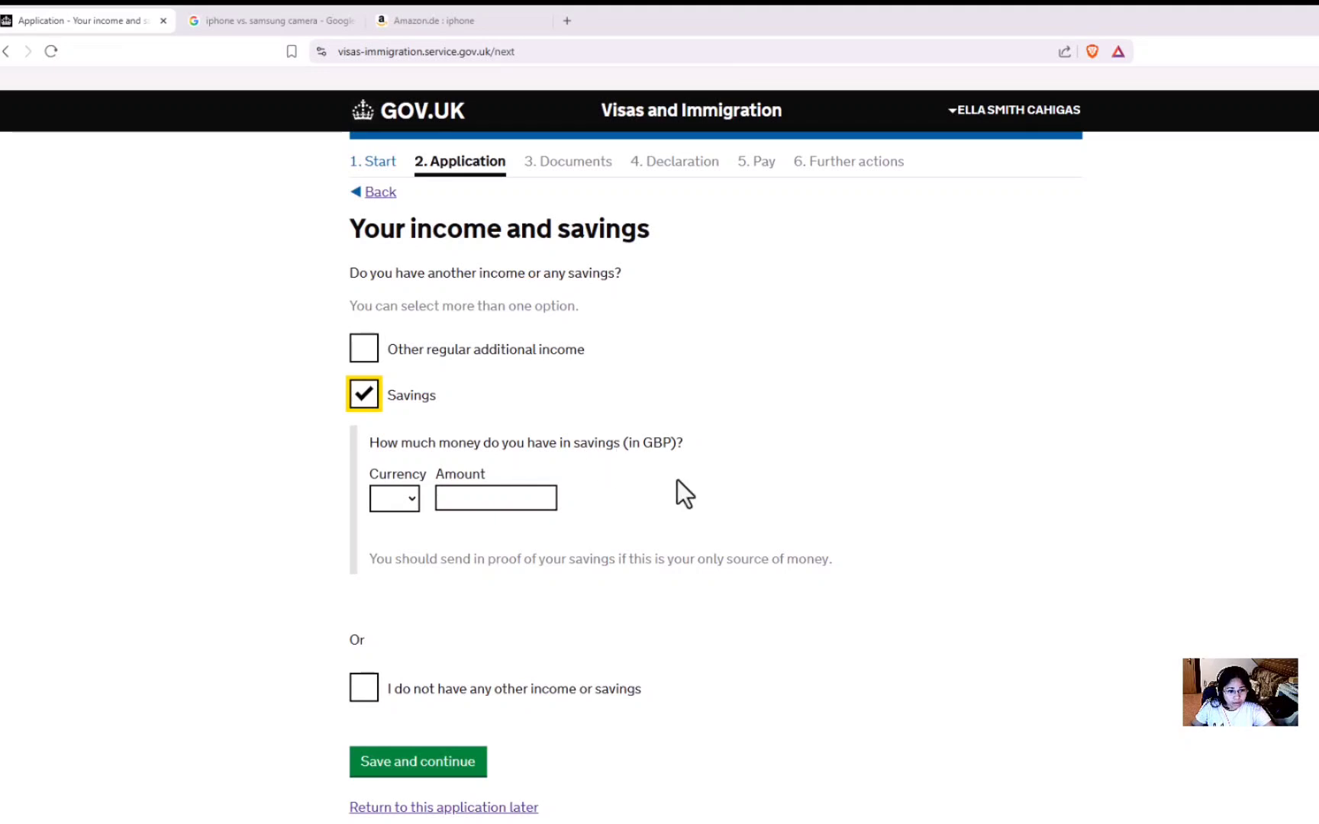
{"action": "left_click", "coordinate": [416, 498]}
{"action": "left_click", "coordinate": [391, 542]}
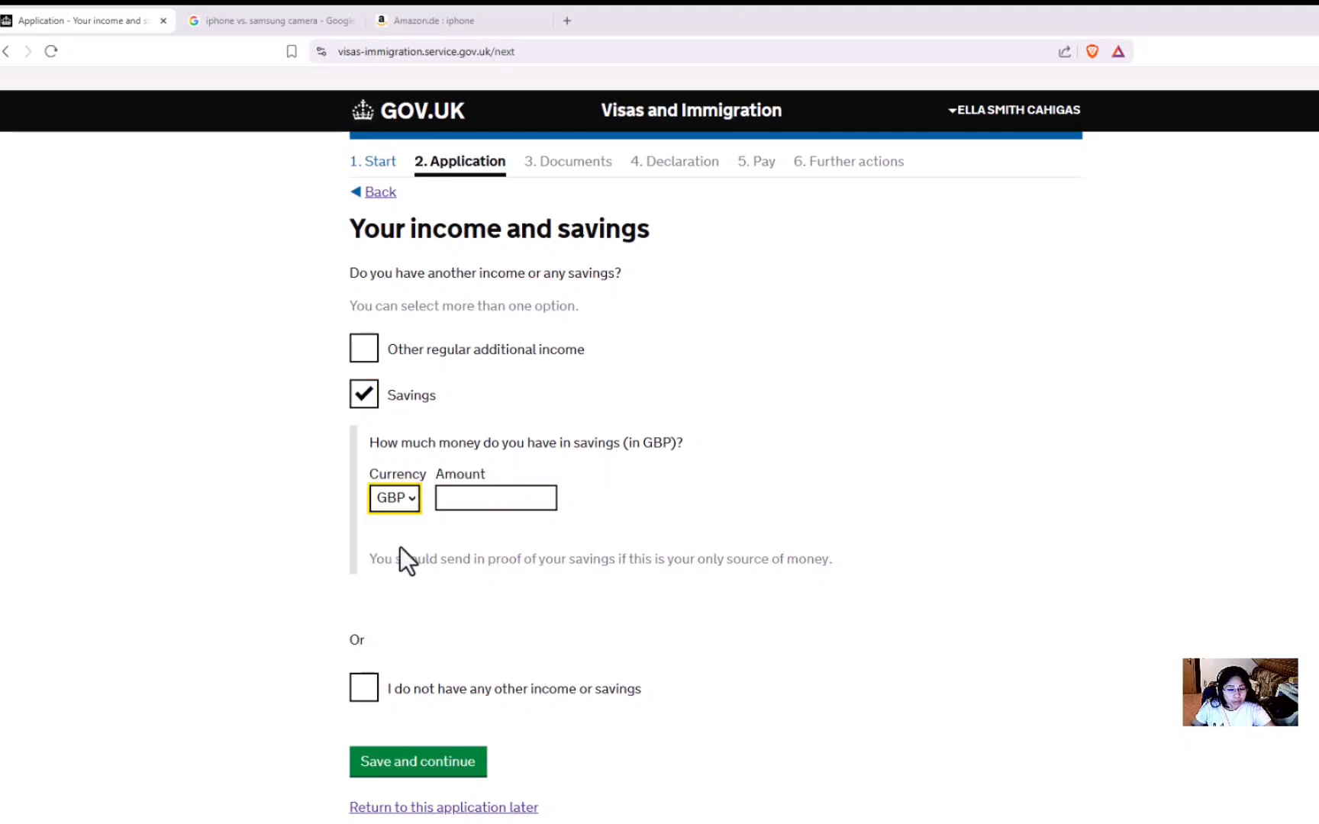
{"action": "left_click", "coordinate": [469, 498]}
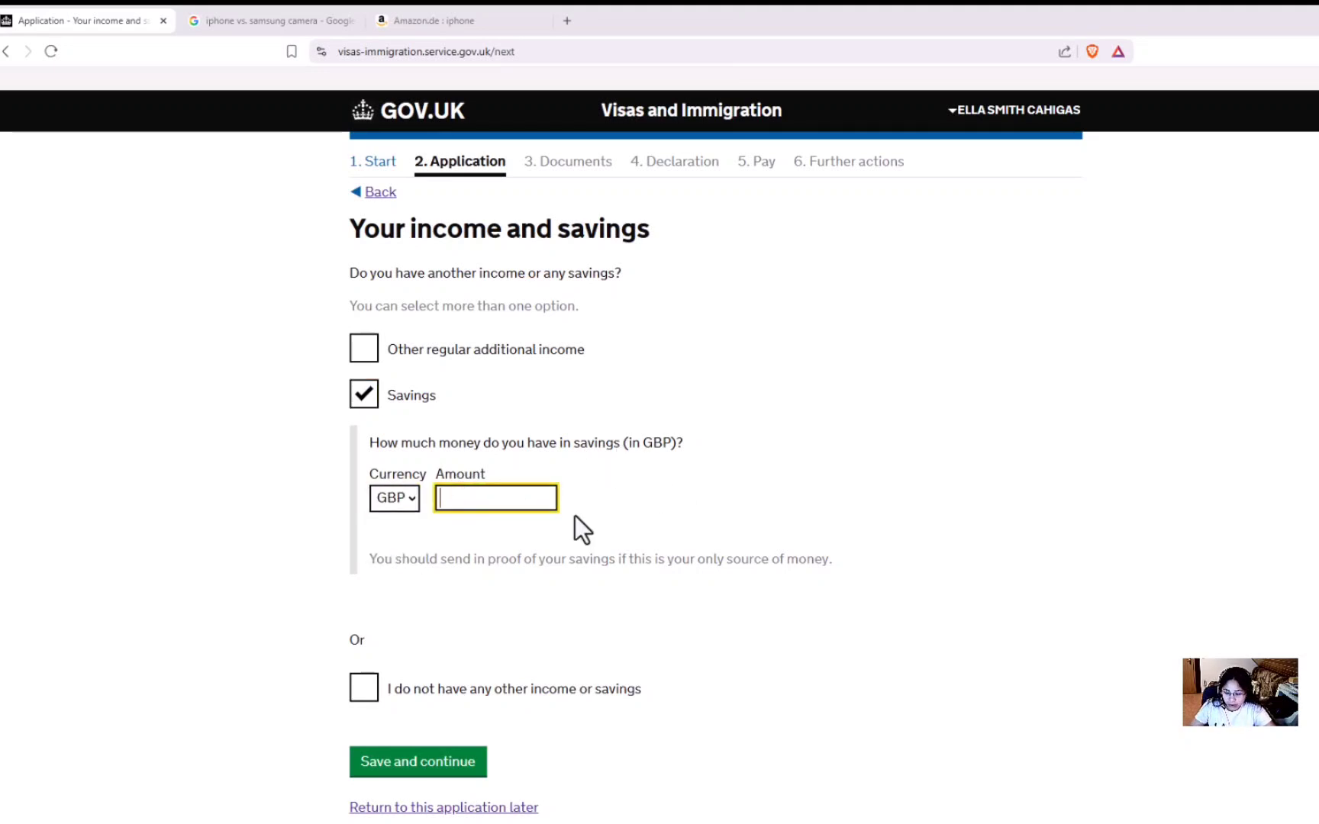
{"action": "type", "text": "10000"}
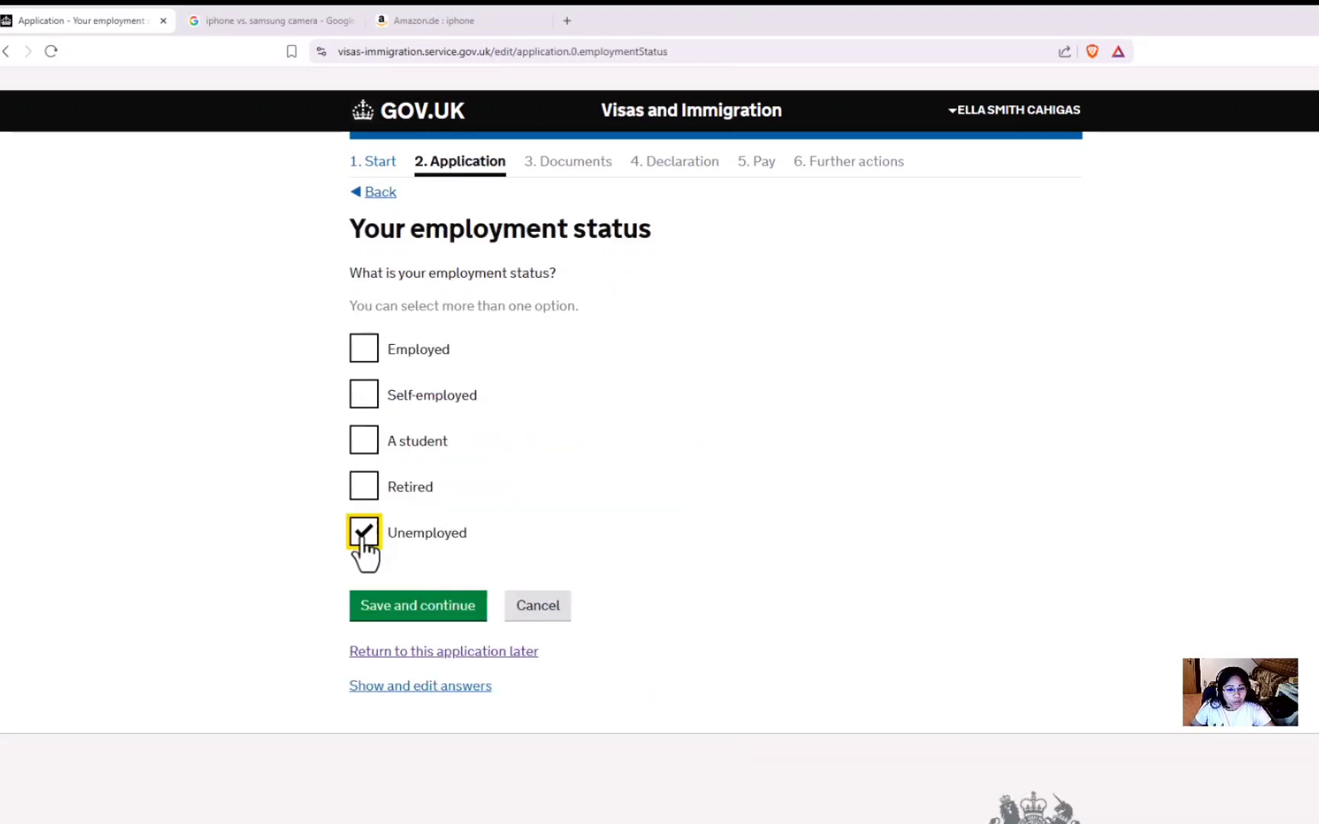
{"action": "left_click", "coordinate": [411, 608]}
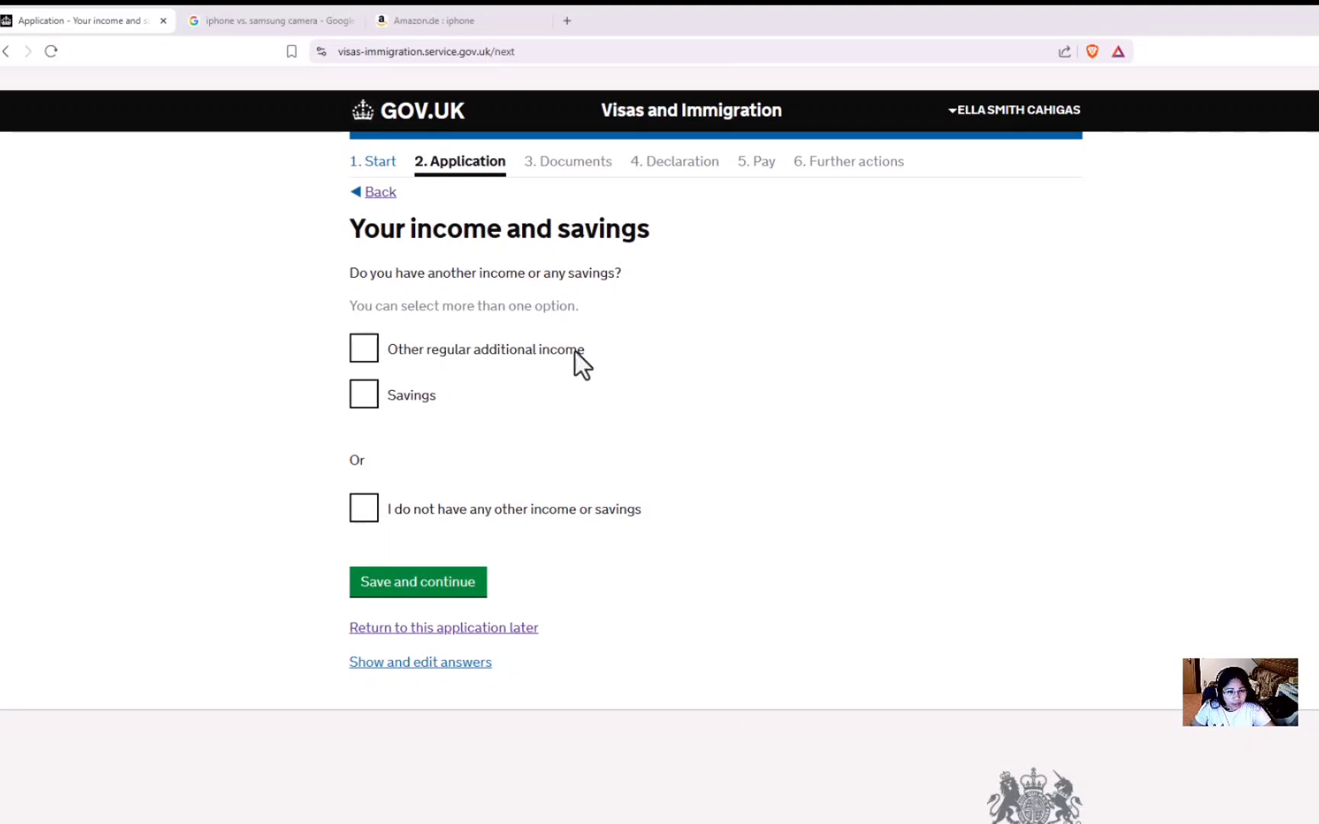
{"action": "left_click", "coordinate": [381, 193]}
{"action": "left_click", "coordinate": [378, 351]}
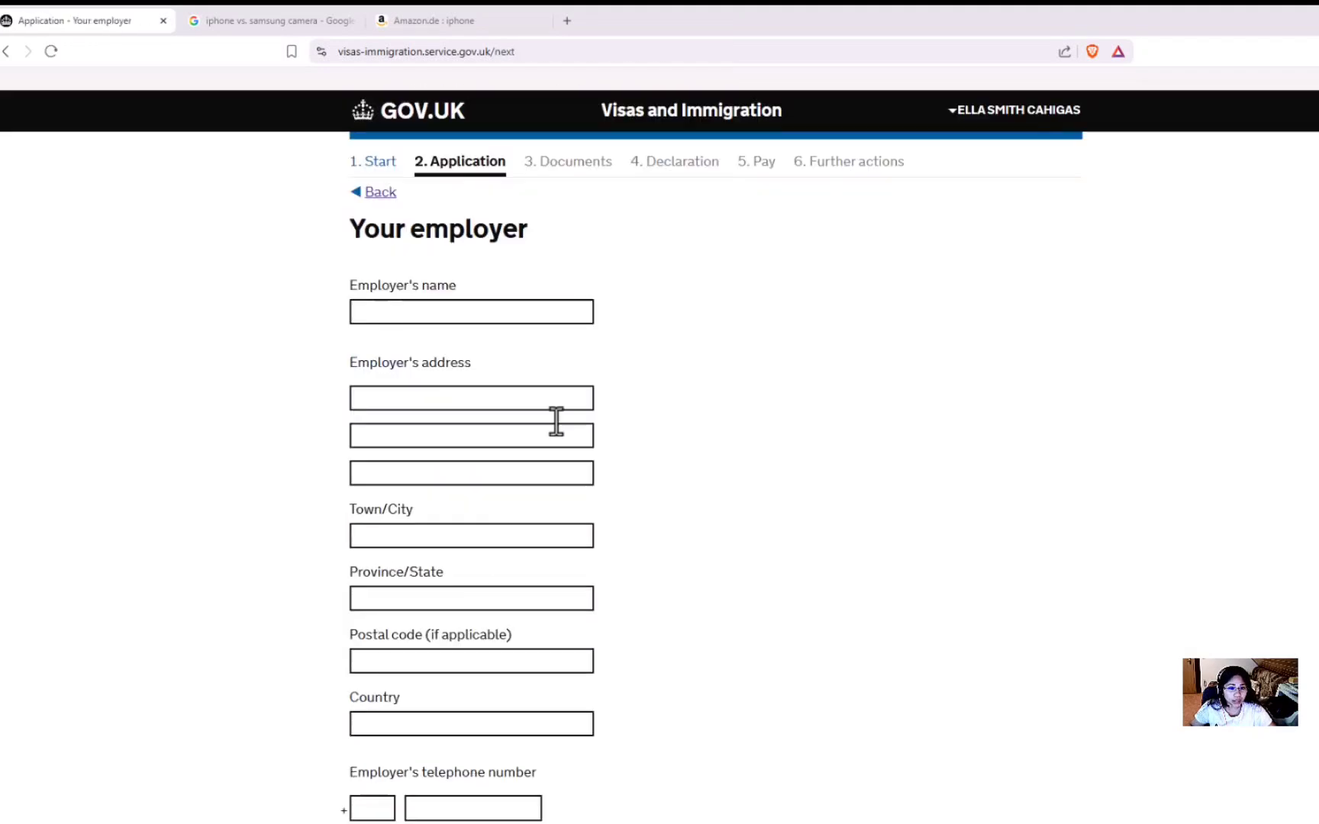
Autofill the employer's details from saved data, enter a 12 2023 start date, and save.
{"action": "left_click", "coordinate": [416, 309]}
{"action": "left_click", "coordinate": [504, 431]}
{"action": "scroll", "coordinate": [384, 682], "scroll_direction": "down", "scroll_amount": 3}
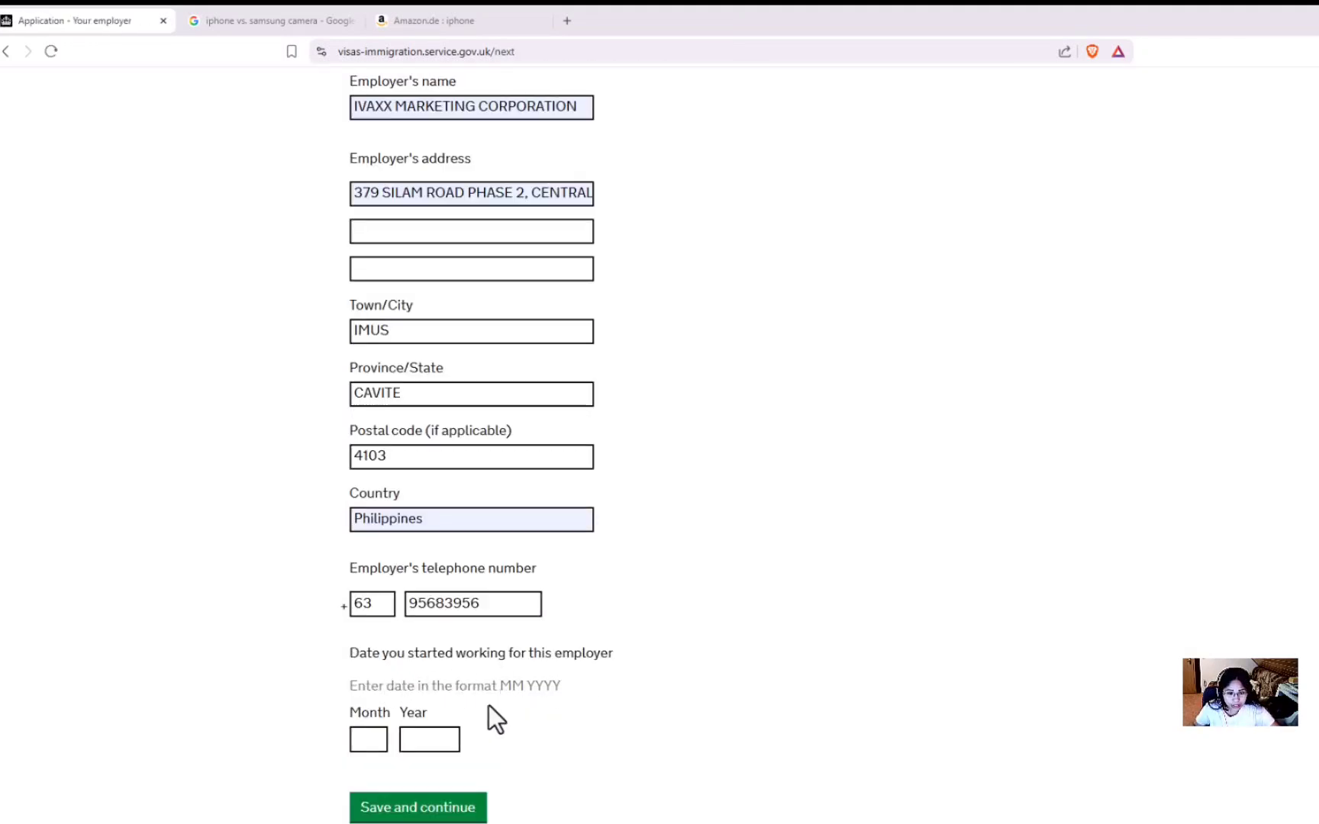
{"action": "left_click", "coordinate": [366, 739]}
{"action": "type", "text": "12"}
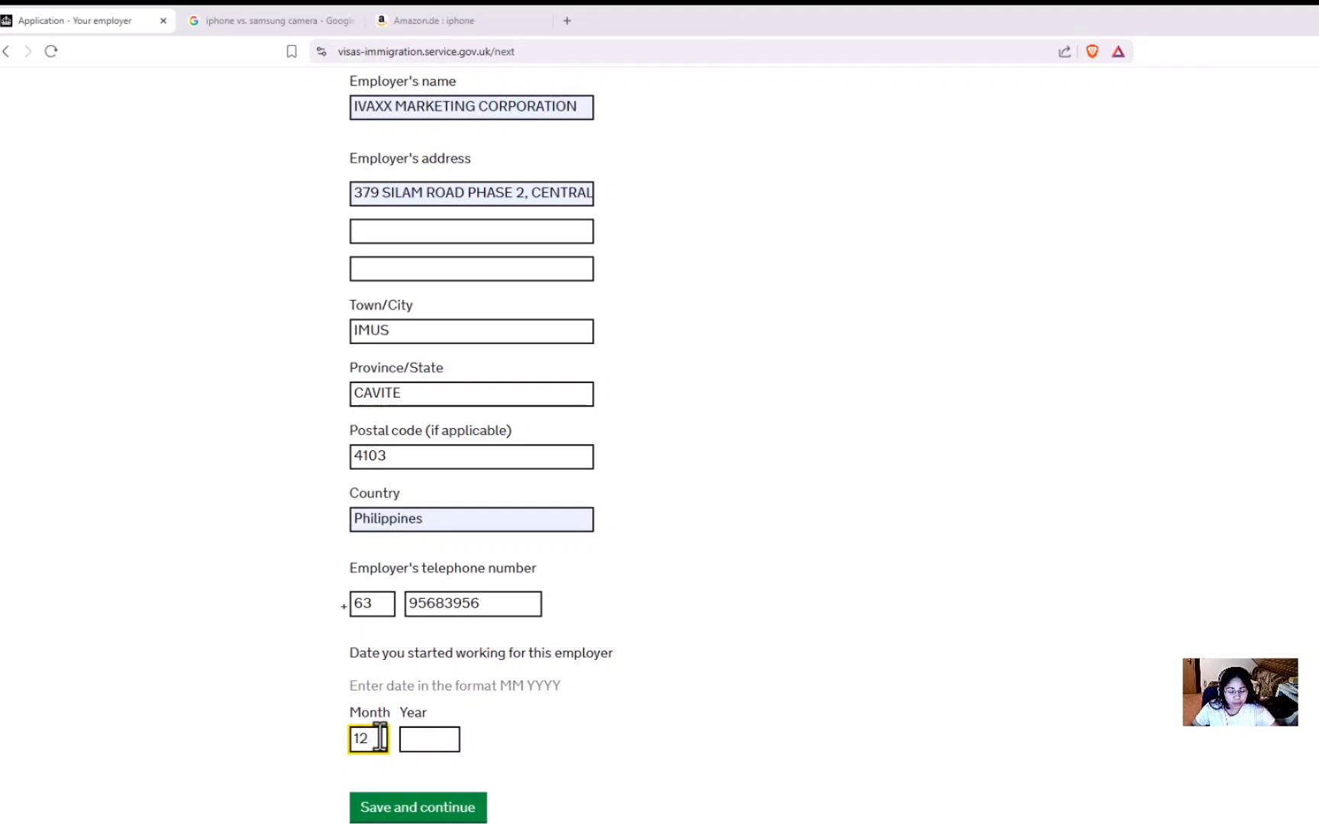
{"action": "left_click", "coordinate": [421, 732]}
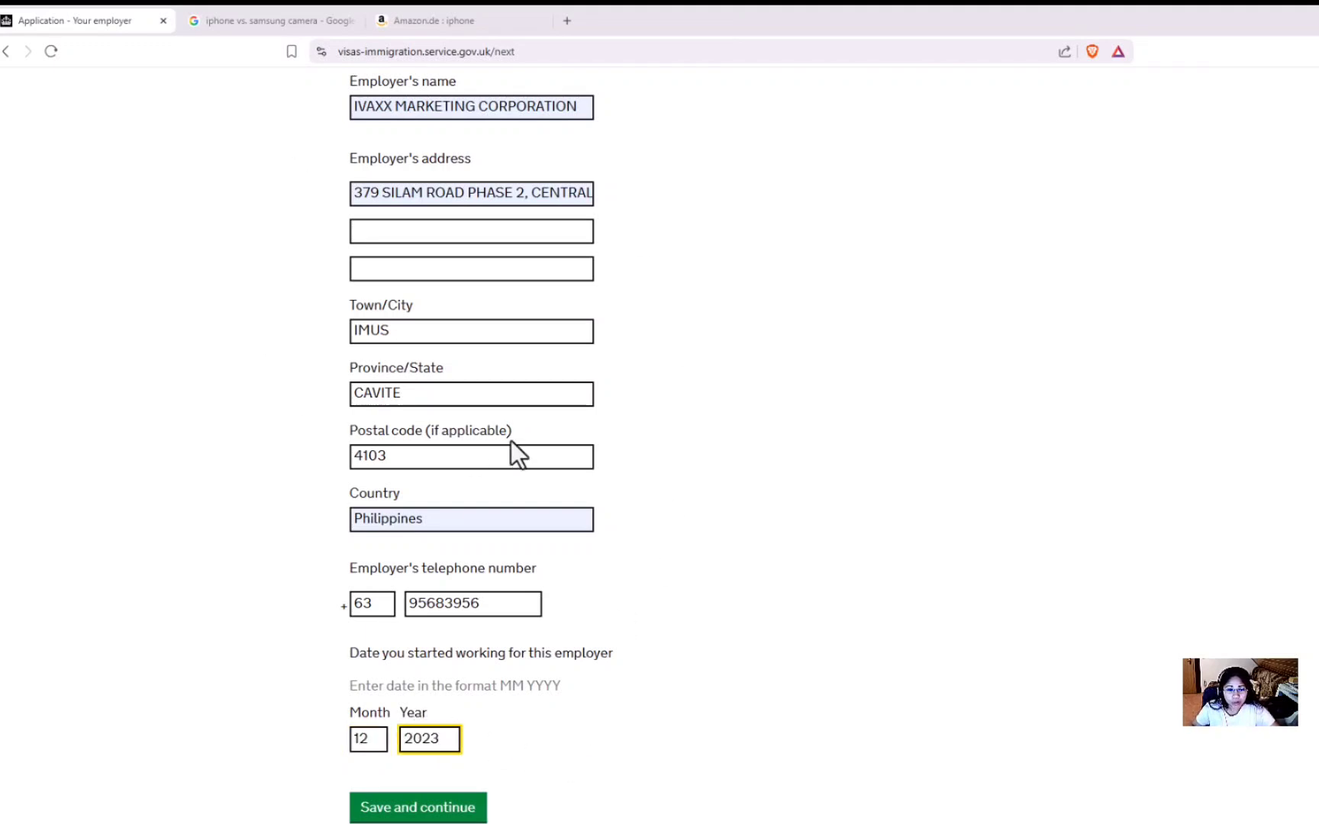
{"action": "left_click", "coordinate": [447, 810]}
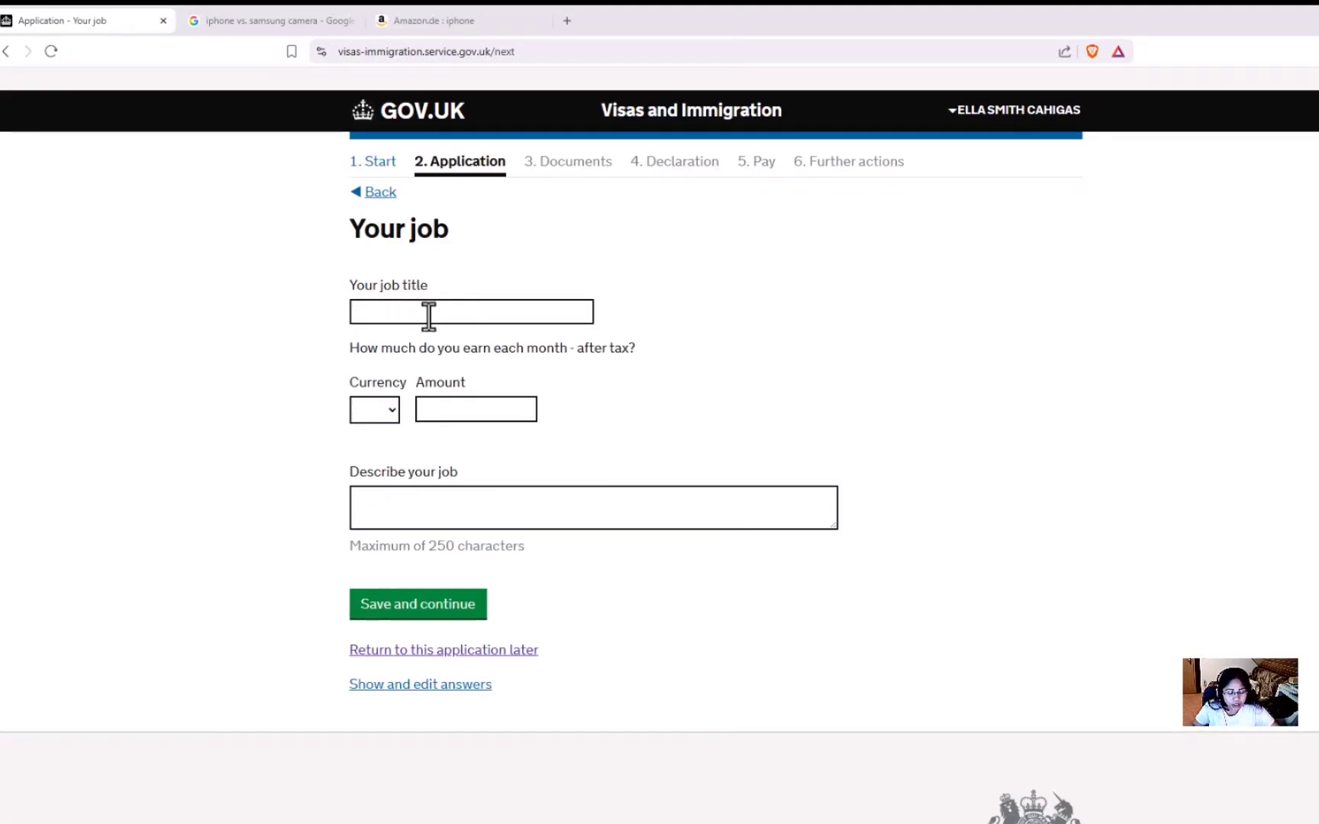
Set the job title to PURCHASING OFFICER from the suggestions.
{"action": "left_click", "coordinate": [429, 313]}
{"action": "type", "text": "PURCHASING OFFICER"}
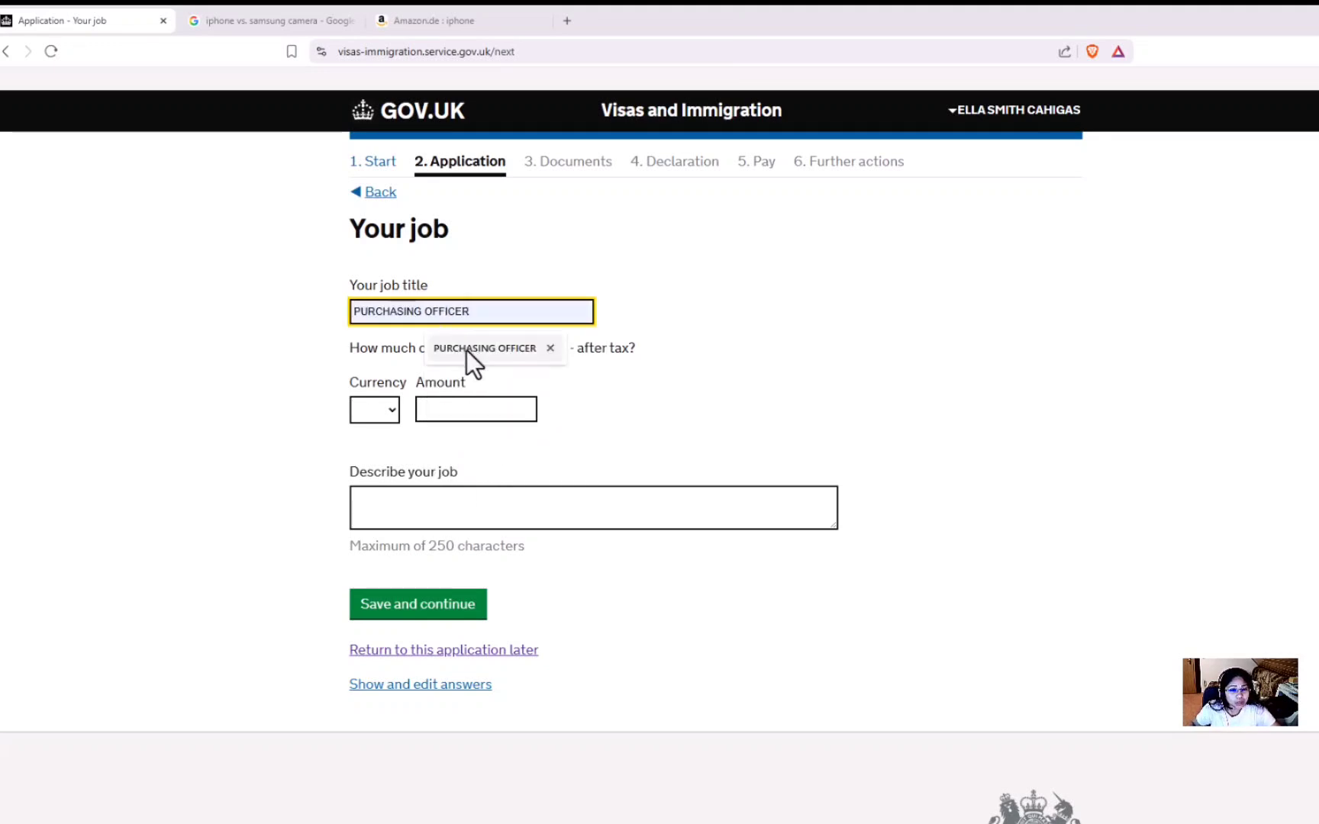
{"action": "left_click", "coordinate": [470, 350]}
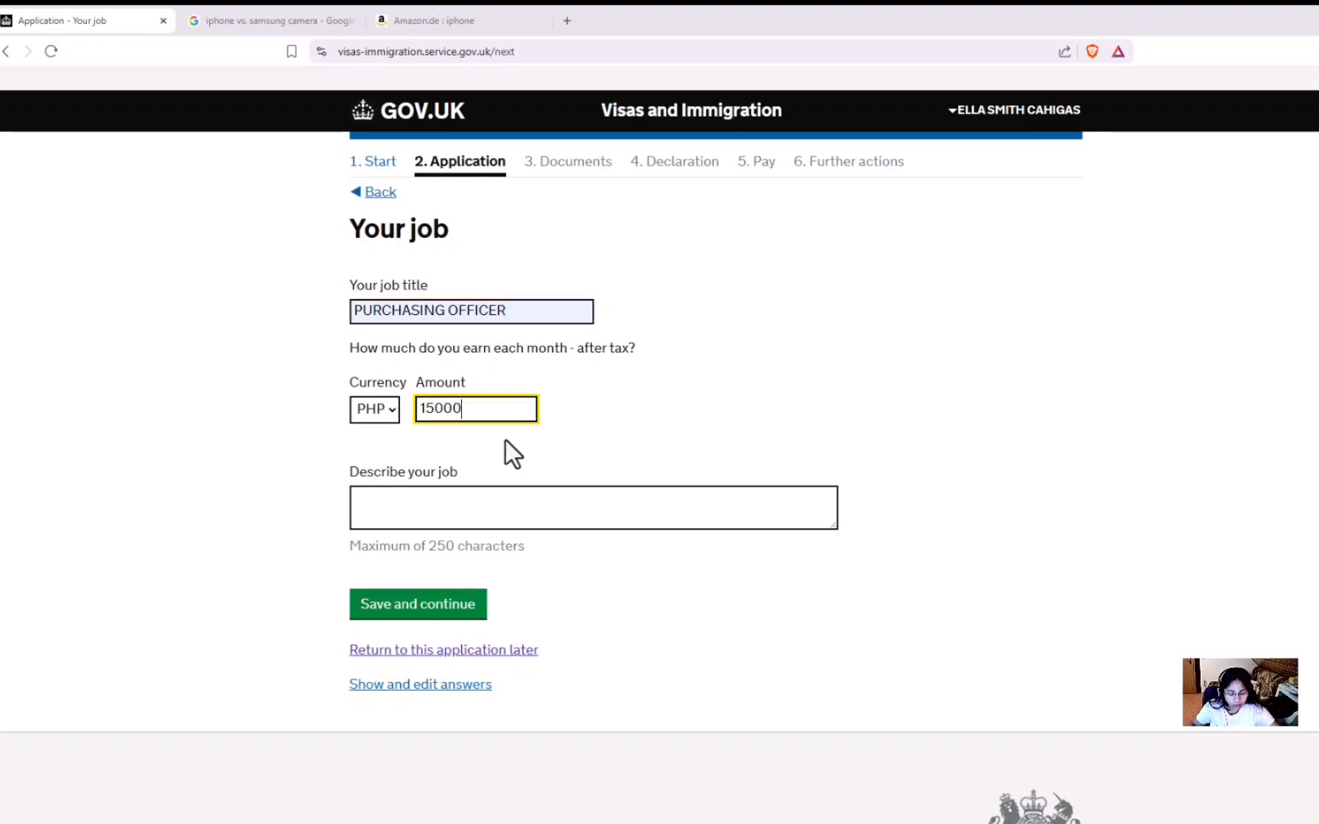
Describe the job as sourcing and procuring medicines from various suppliers, fixing the spelling.
{"action": "left_click", "coordinate": [426, 512]}
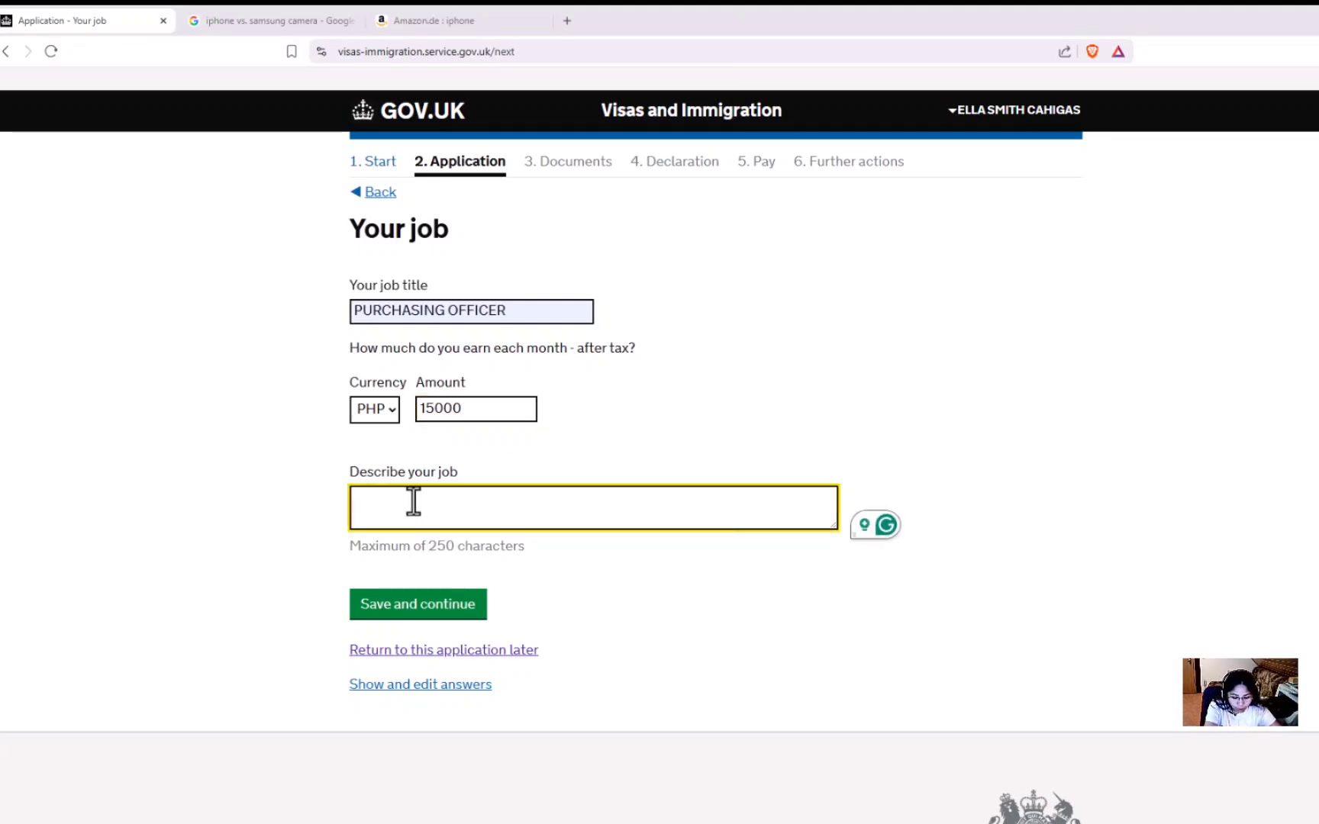
{"action": "type", "text": "SOURCING "}
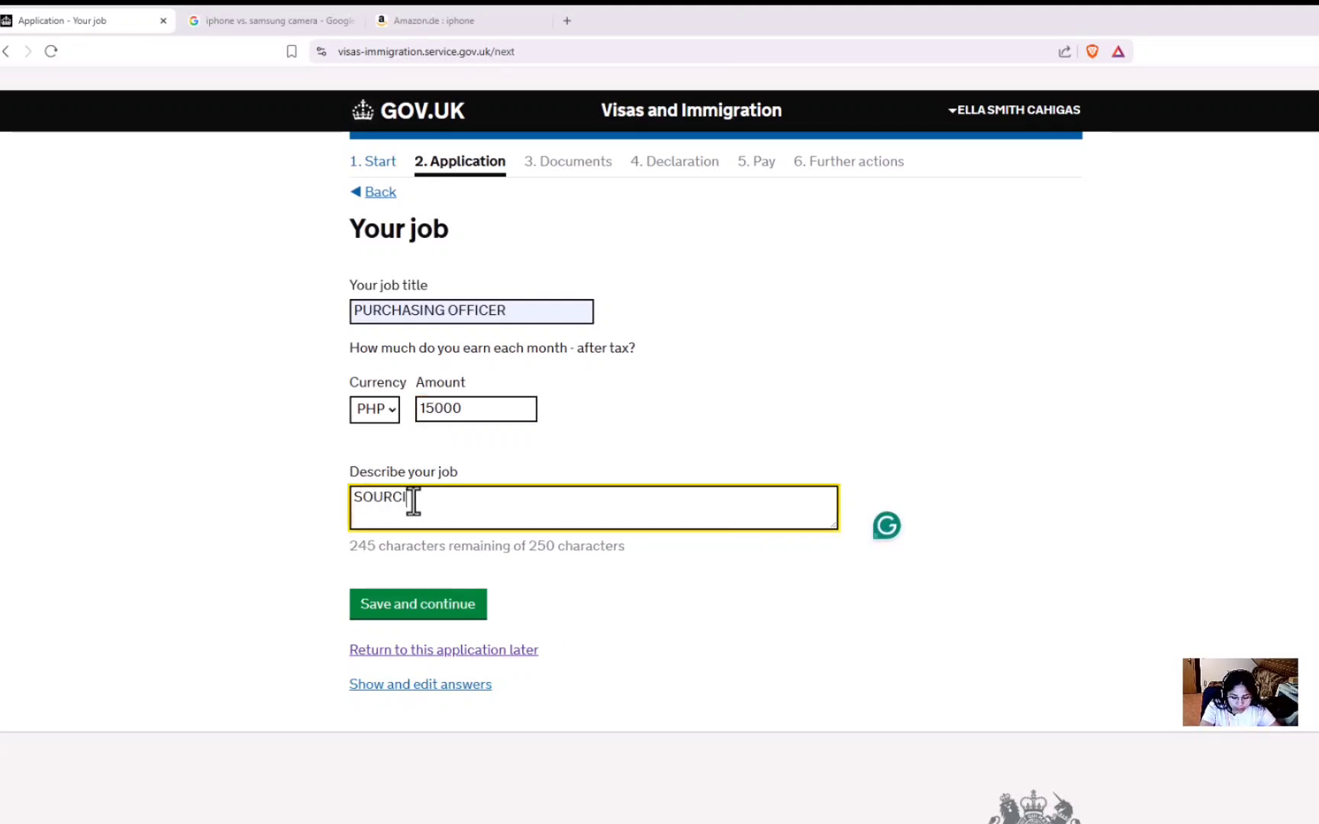
{"action": "type", "text": "AND"}
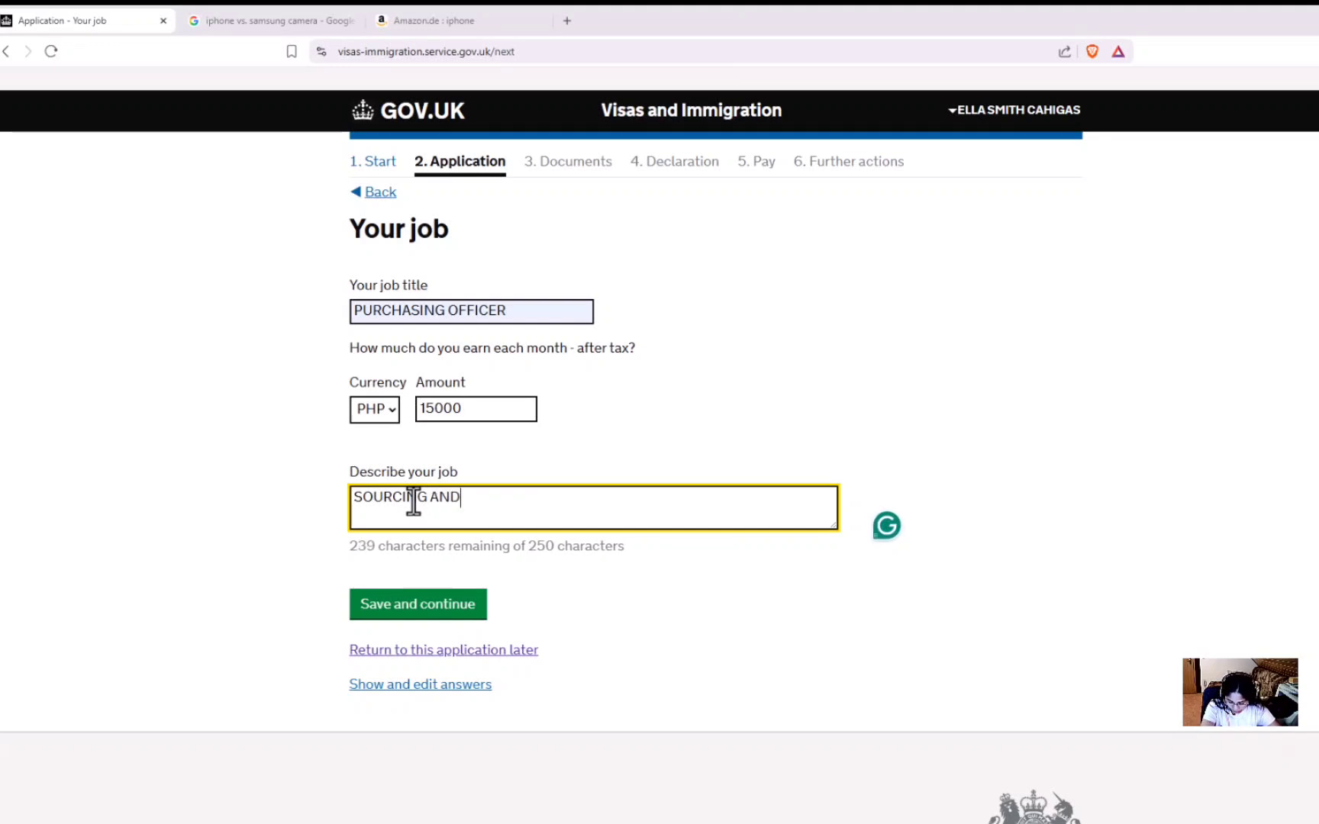
{"action": "type", "text": " PROC"}
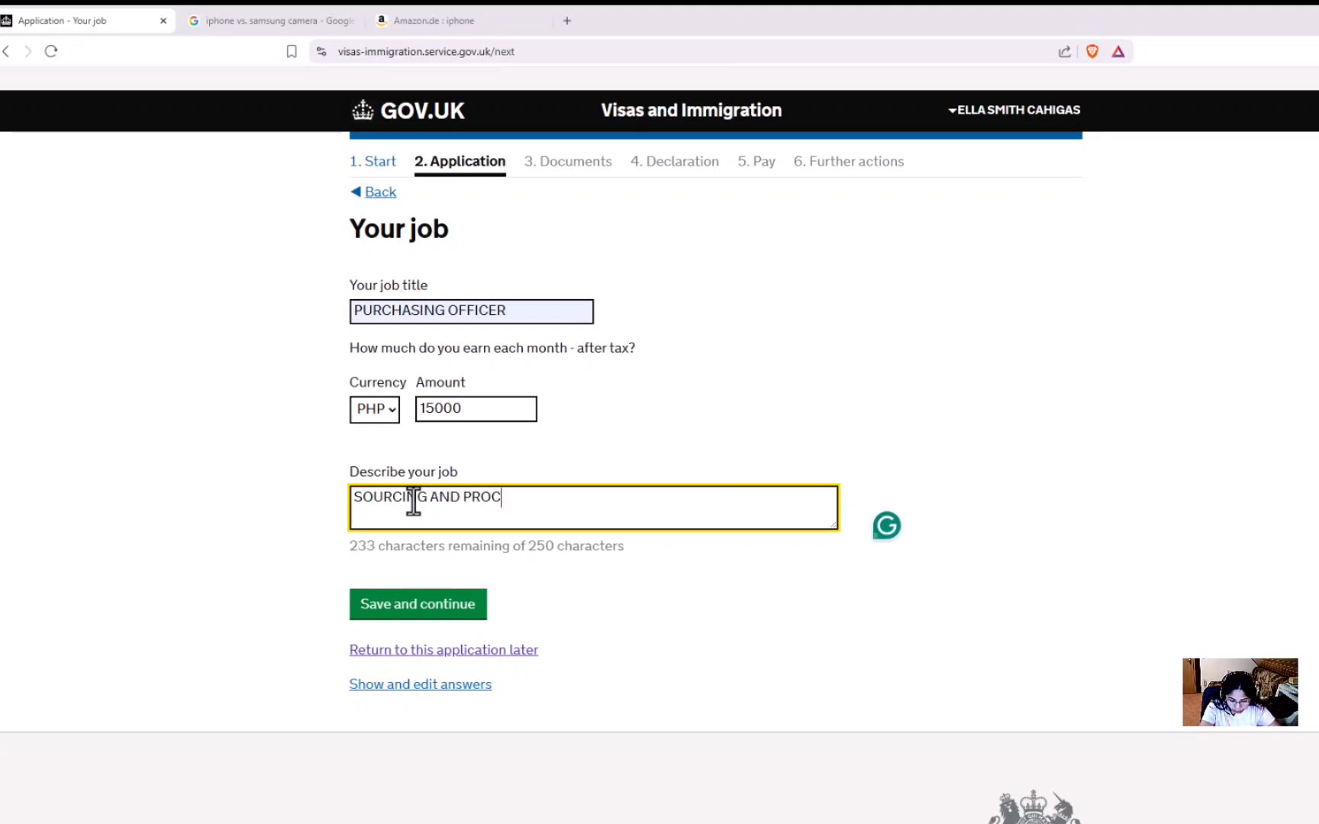
{"action": "type", "text": "URING "}
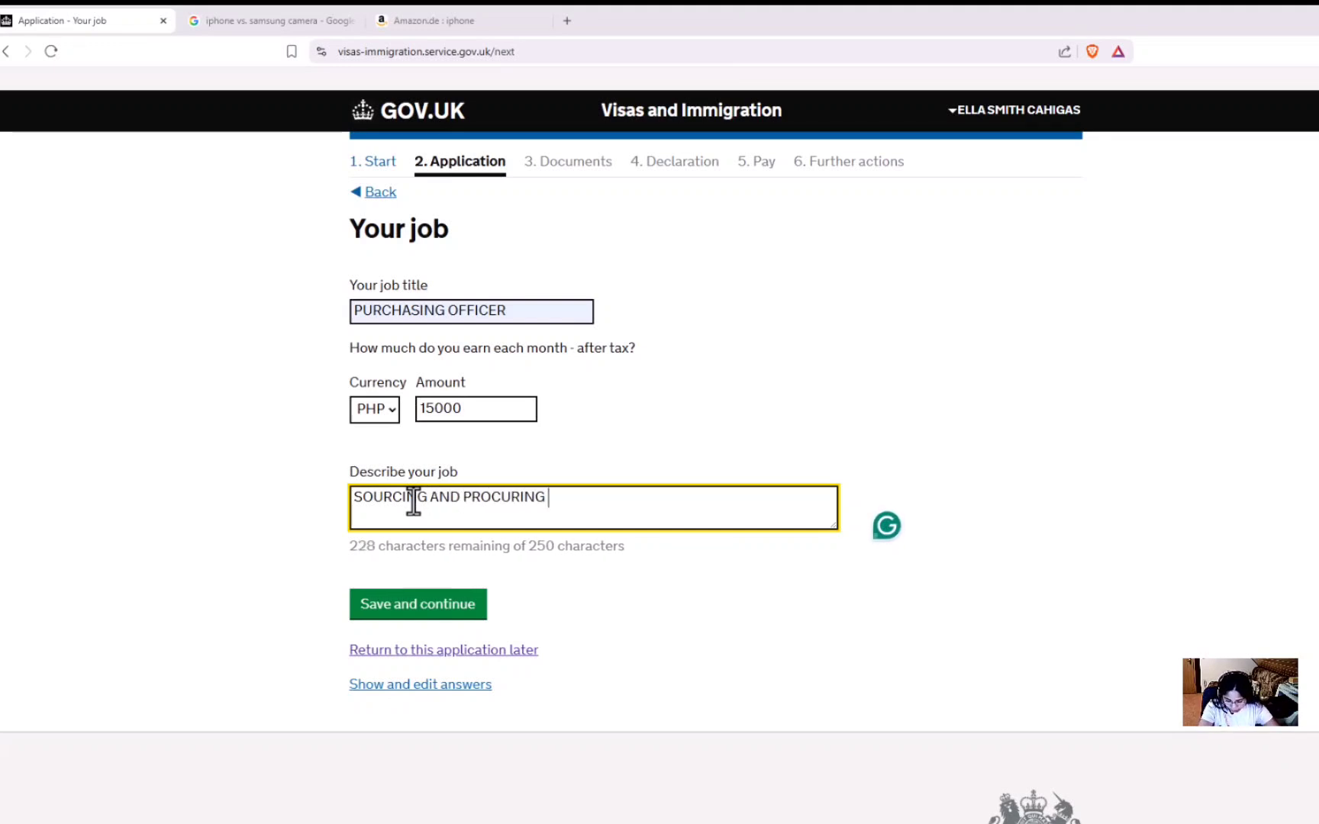
{"action": "type", "text": "MEDUCIN"}
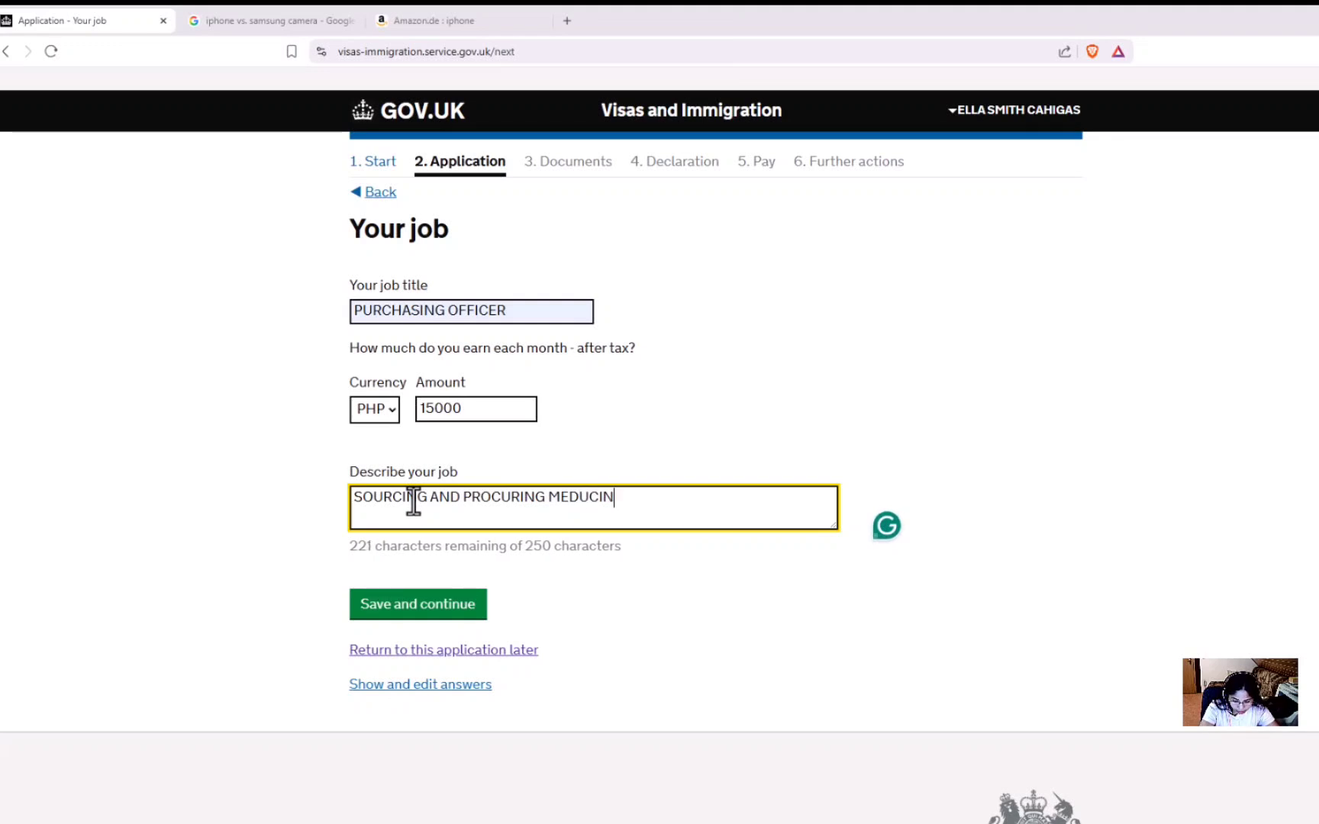
{"action": "type", "text": "ES FR"}
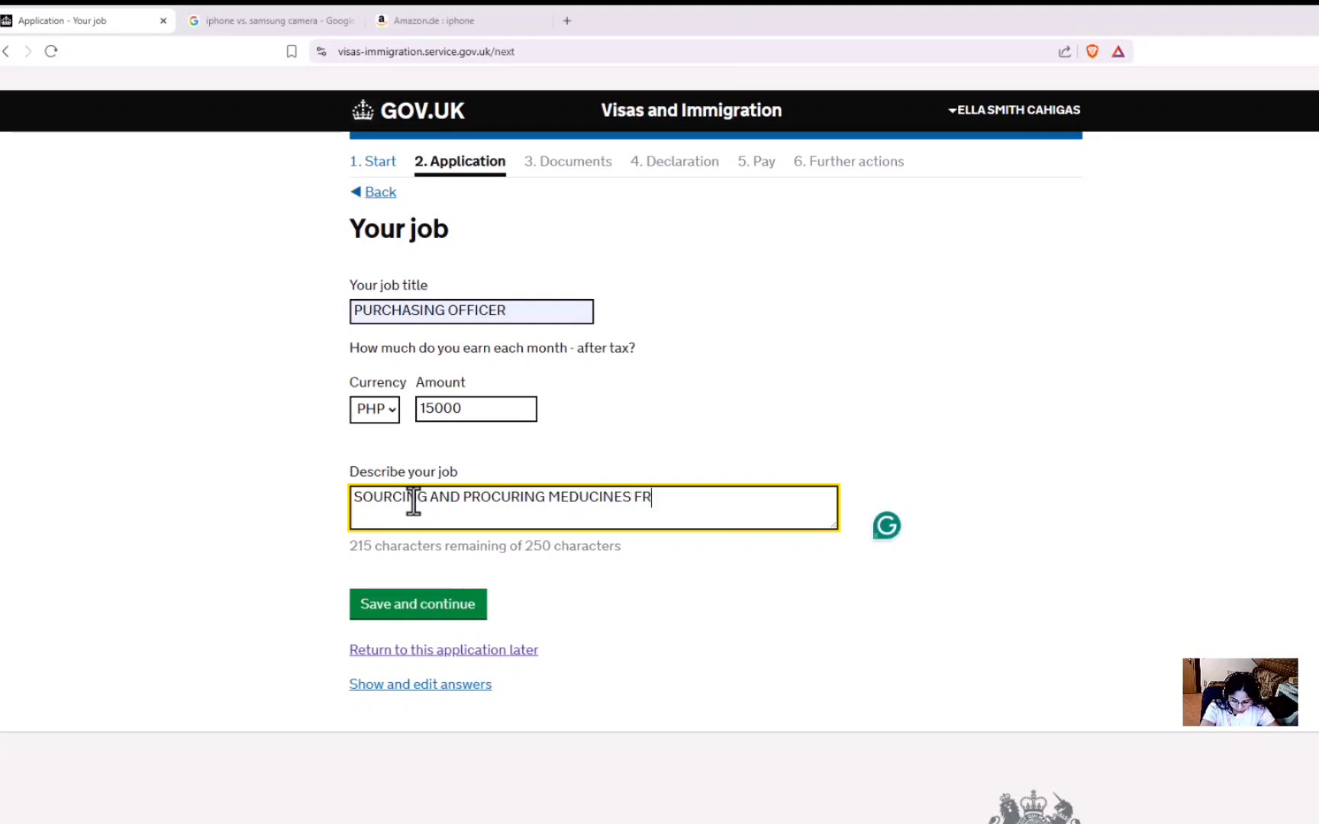
{"action": "type", "text": "OM VAR"}
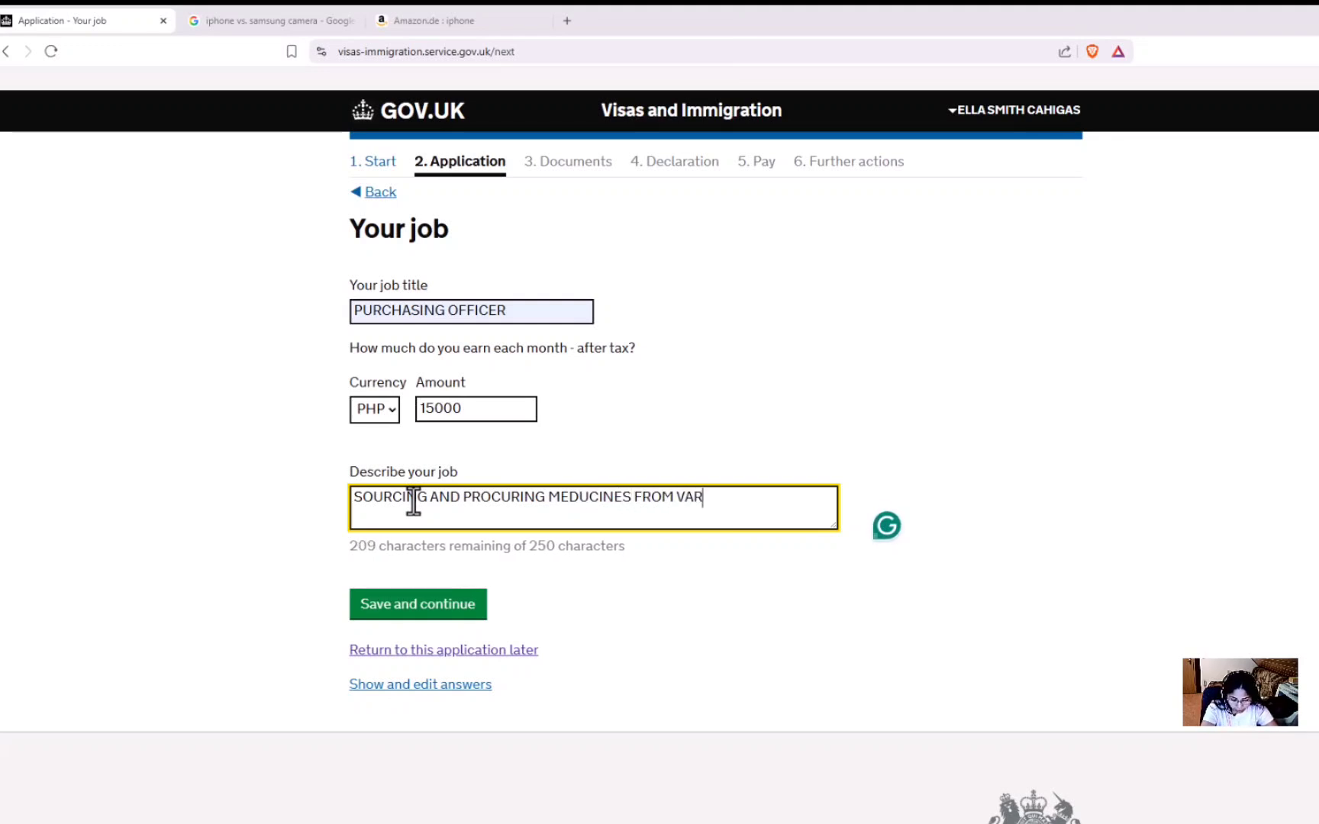
{"action": "type", "text": "IOUS "}
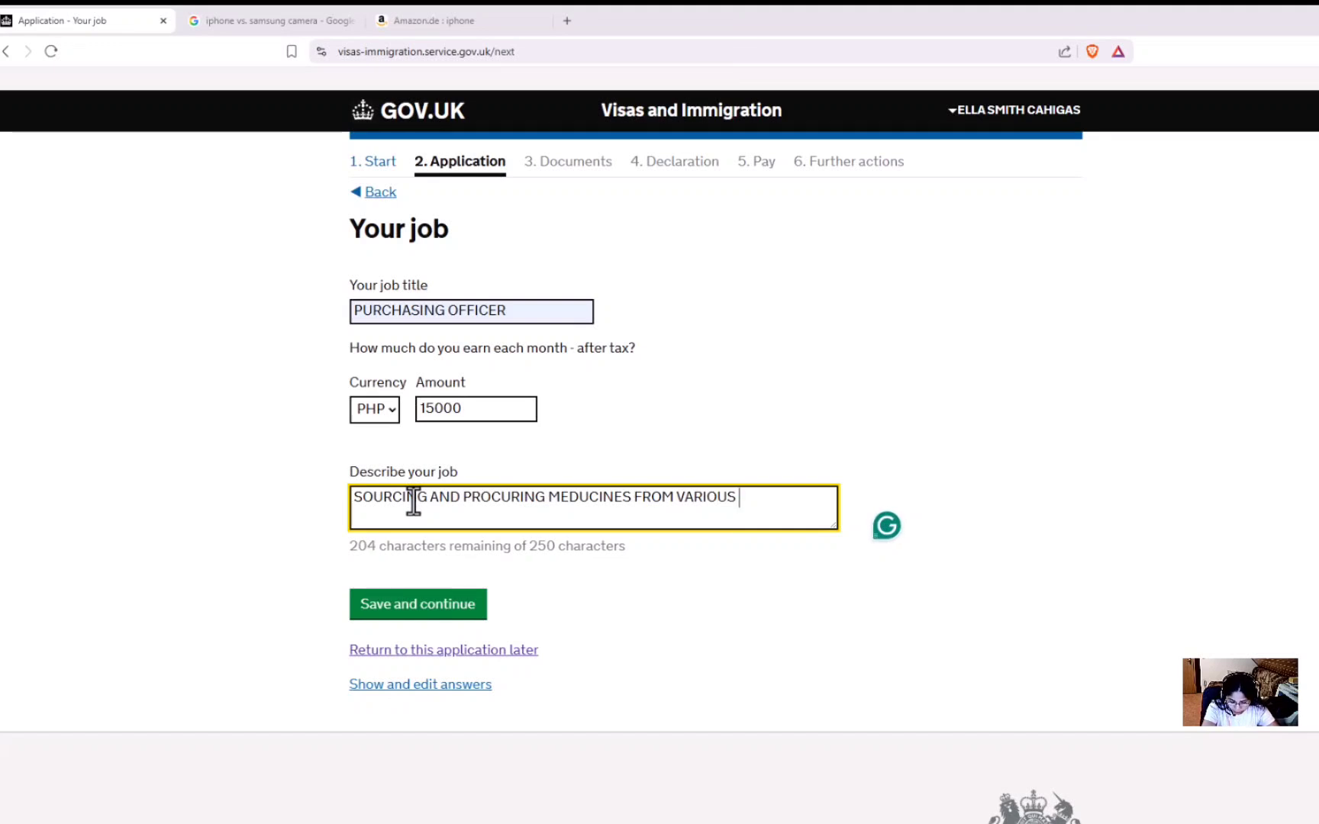
{"action": "type", "text": "SUPPLIE"}
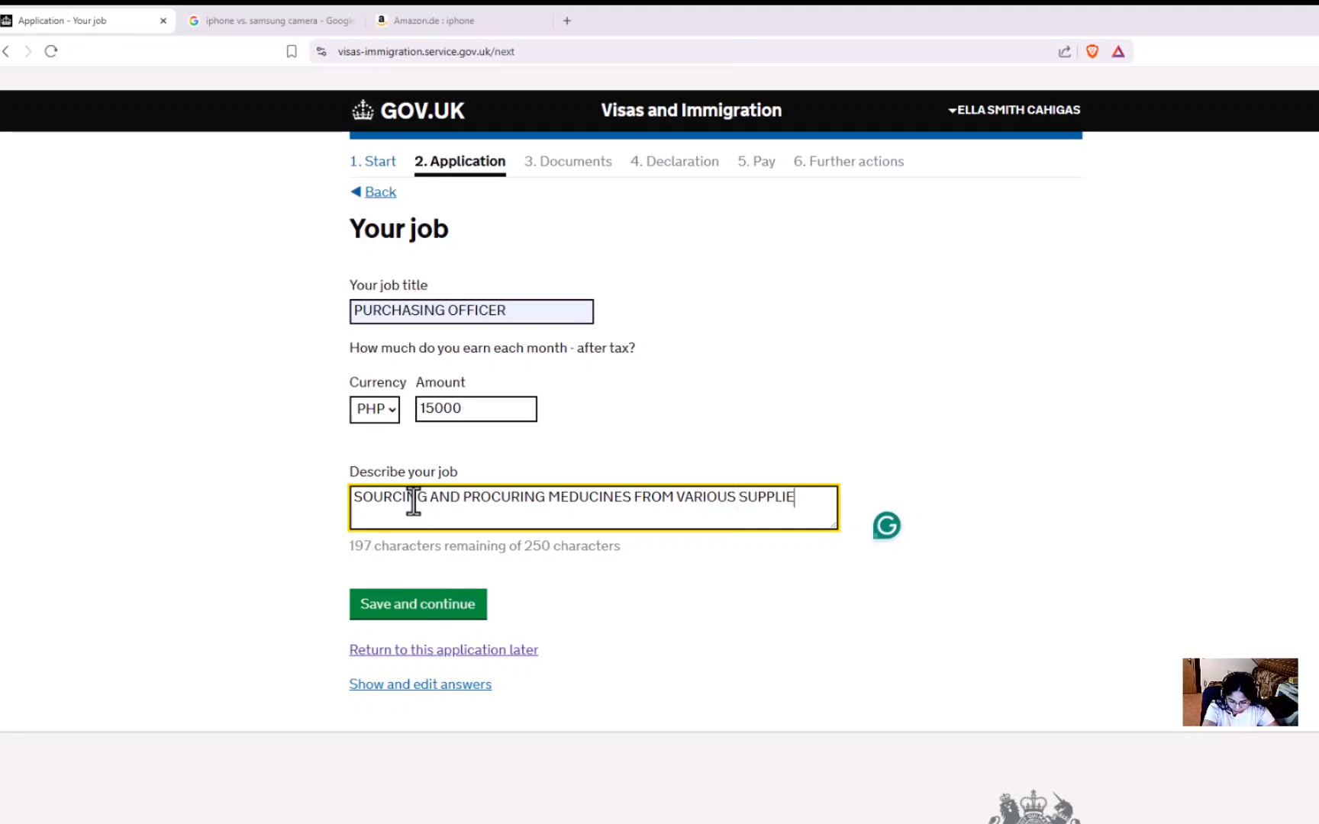
{"action": "type", "text": "R; "}
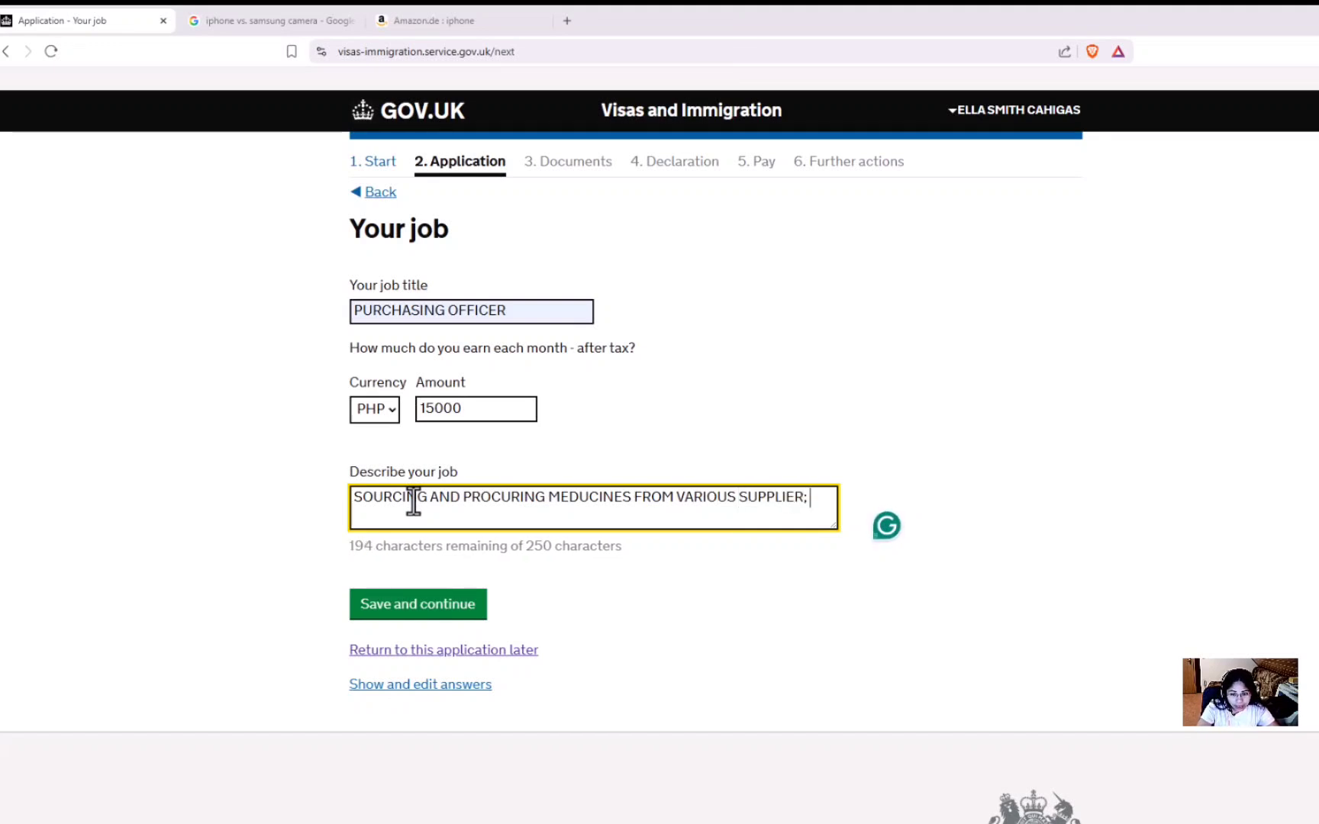
{"action": "type", "text": "------"}
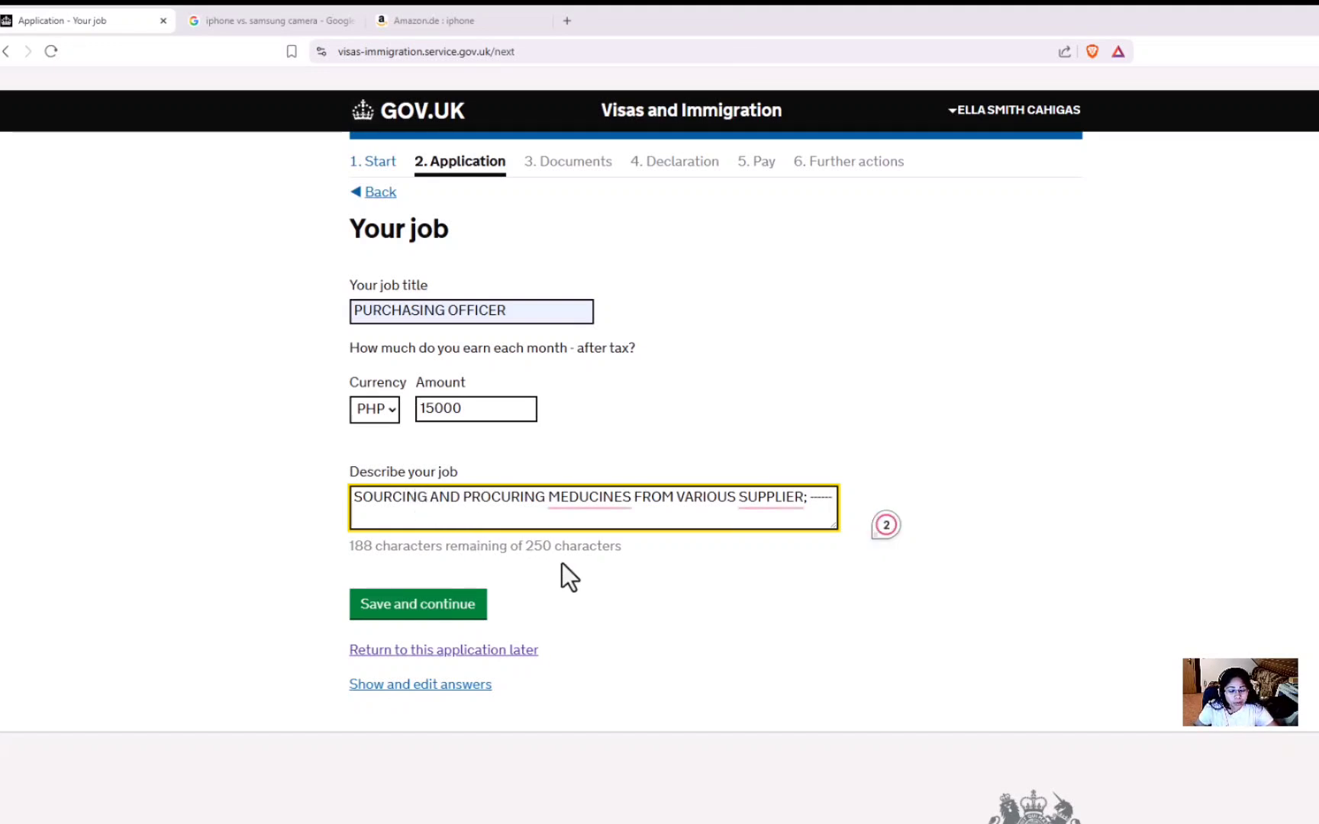
{"action": "mouse_move", "coordinate": [613, 512]}
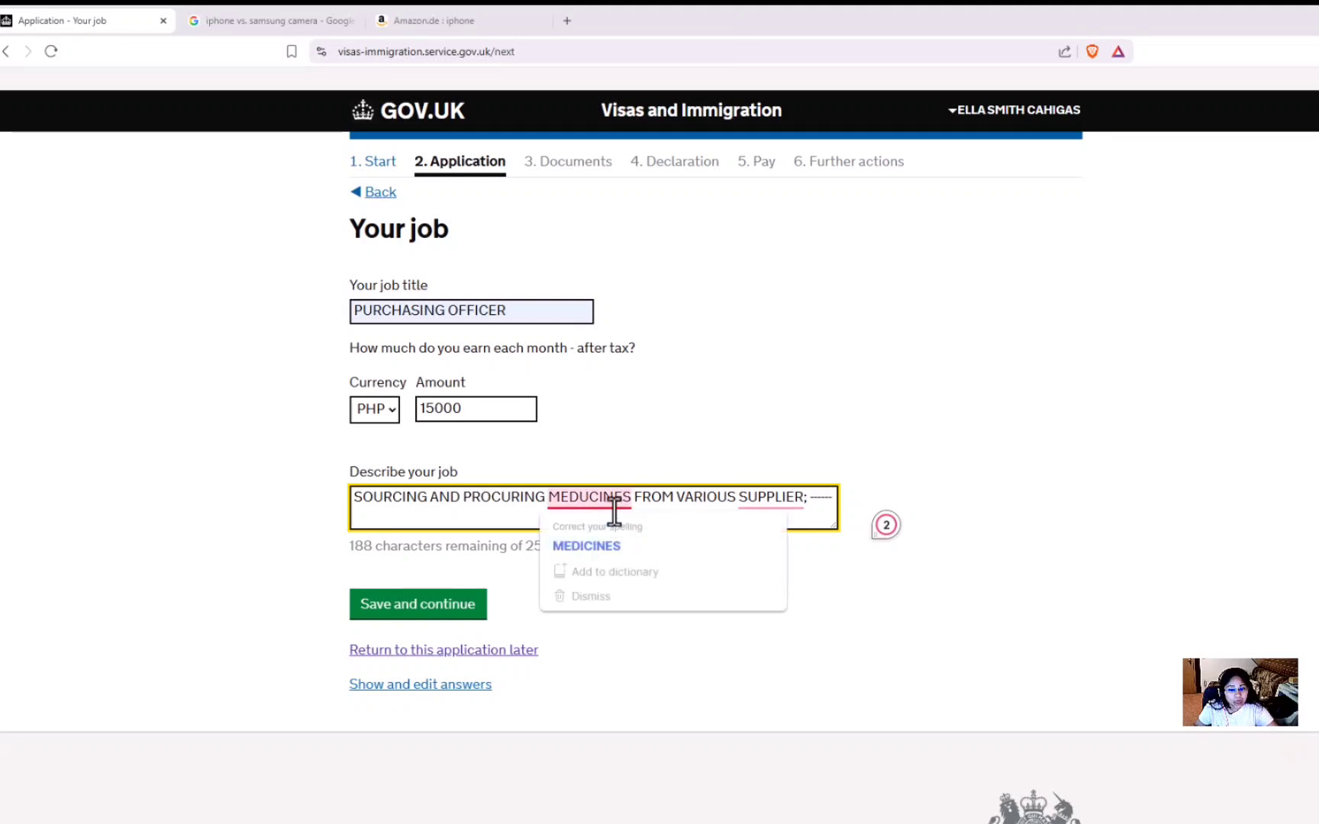
{"action": "left_click", "coordinate": [612, 539]}
{"action": "mouse_move", "coordinate": [738, 504]}
{"action": "left_click", "coordinate": [784, 538]}
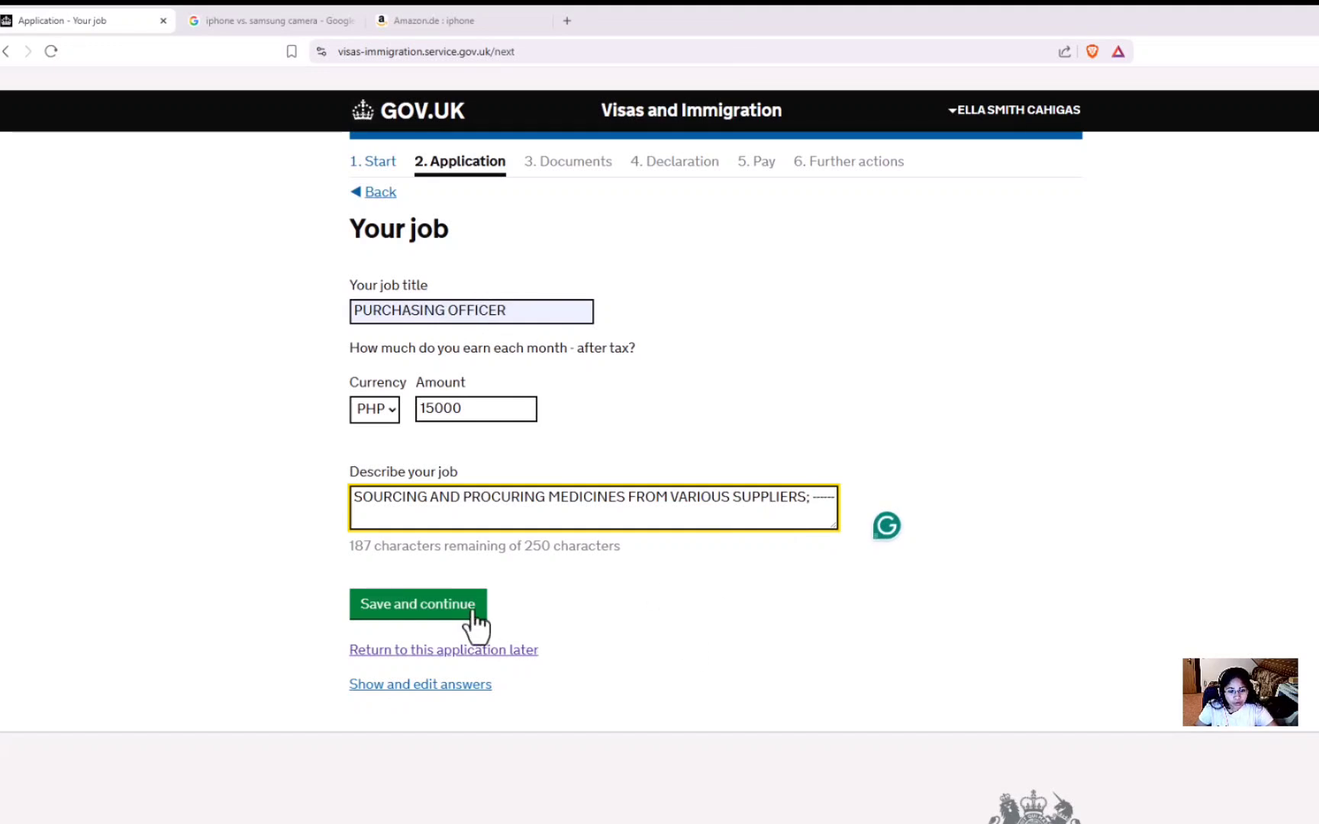
Save the job details and declare GBP 5000 of savings as another income source.
{"action": "left_click", "coordinate": [442, 611]}
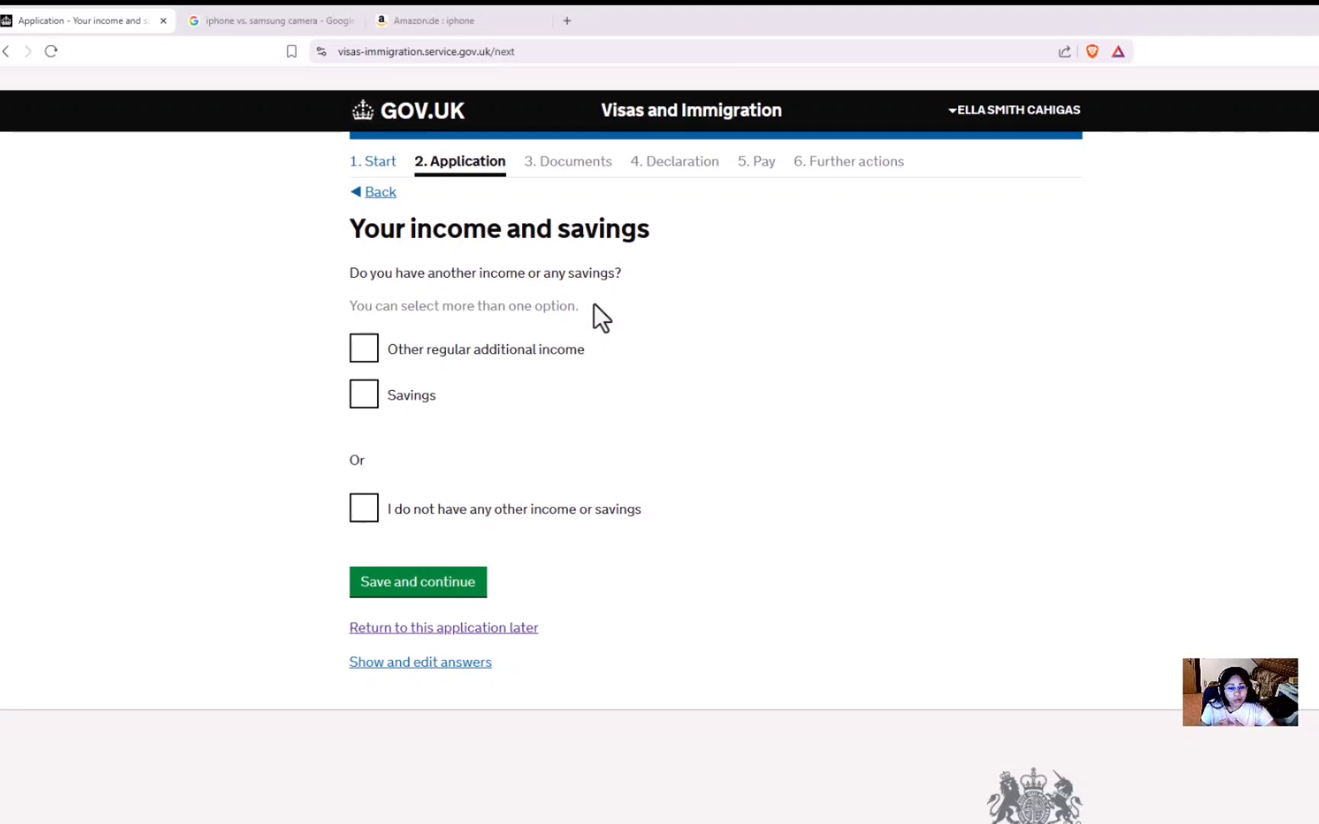
{"action": "left_click", "coordinate": [365, 403]}
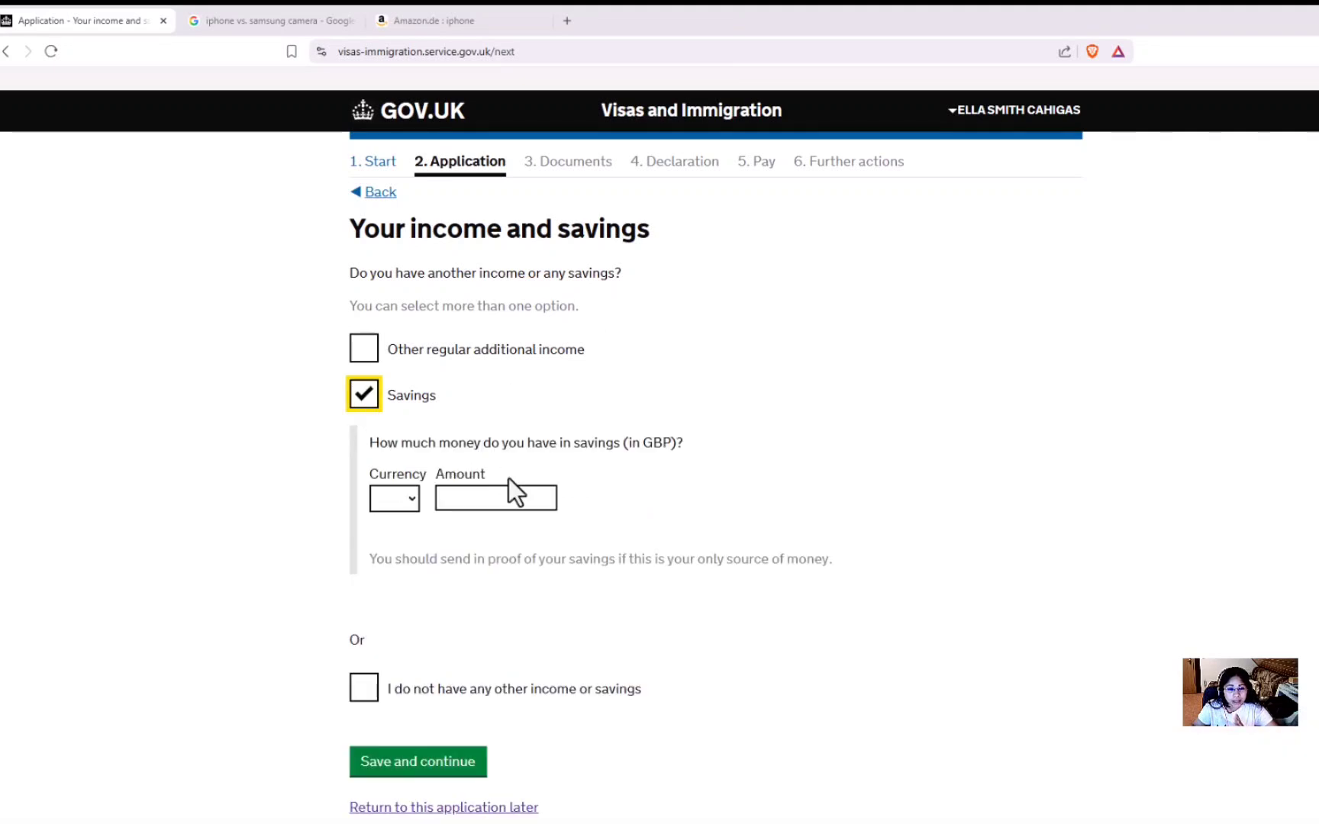
{"action": "left_click", "coordinate": [413, 504]}
{"action": "left_click", "coordinate": [408, 544]}
{"action": "left_click", "coordinate": [456, 496]}
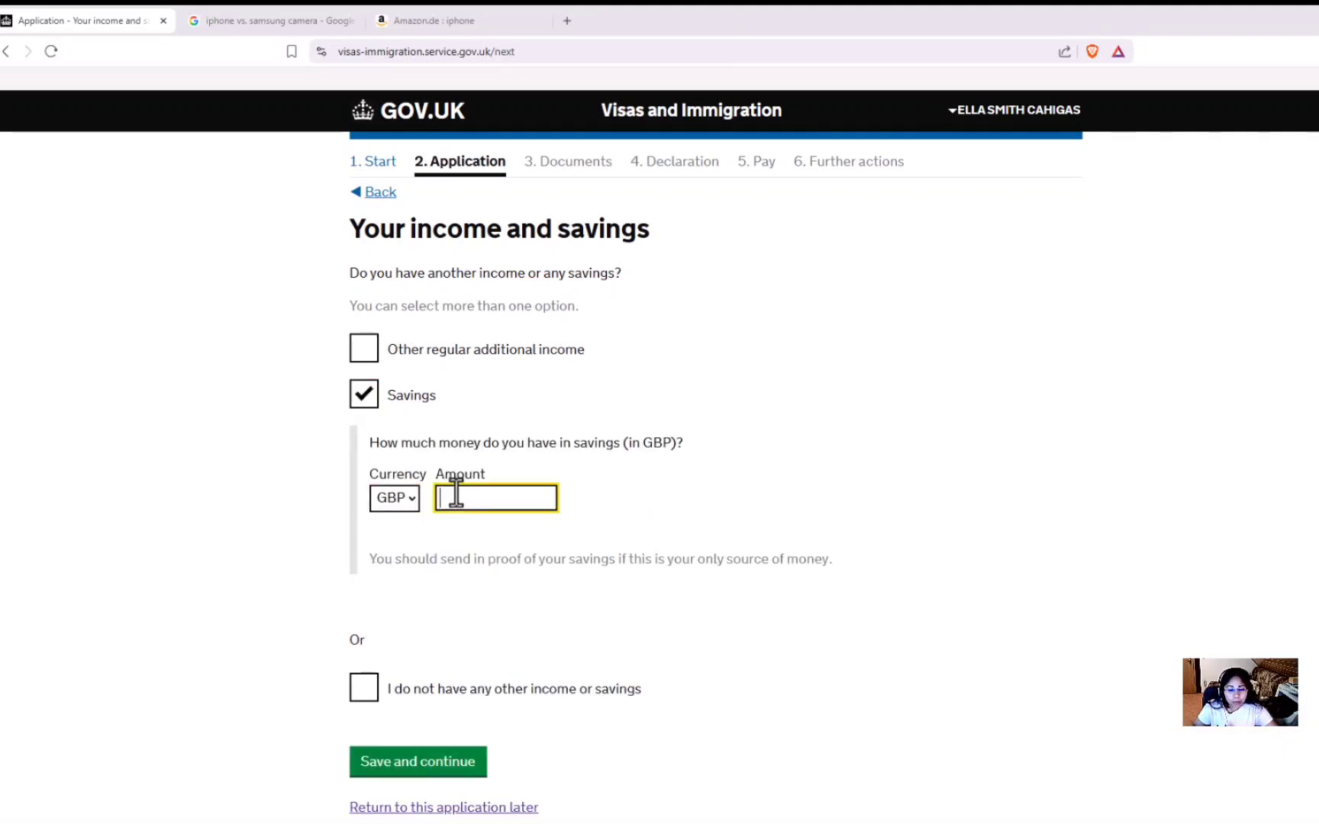
{"action": "type", "text": "5000"}
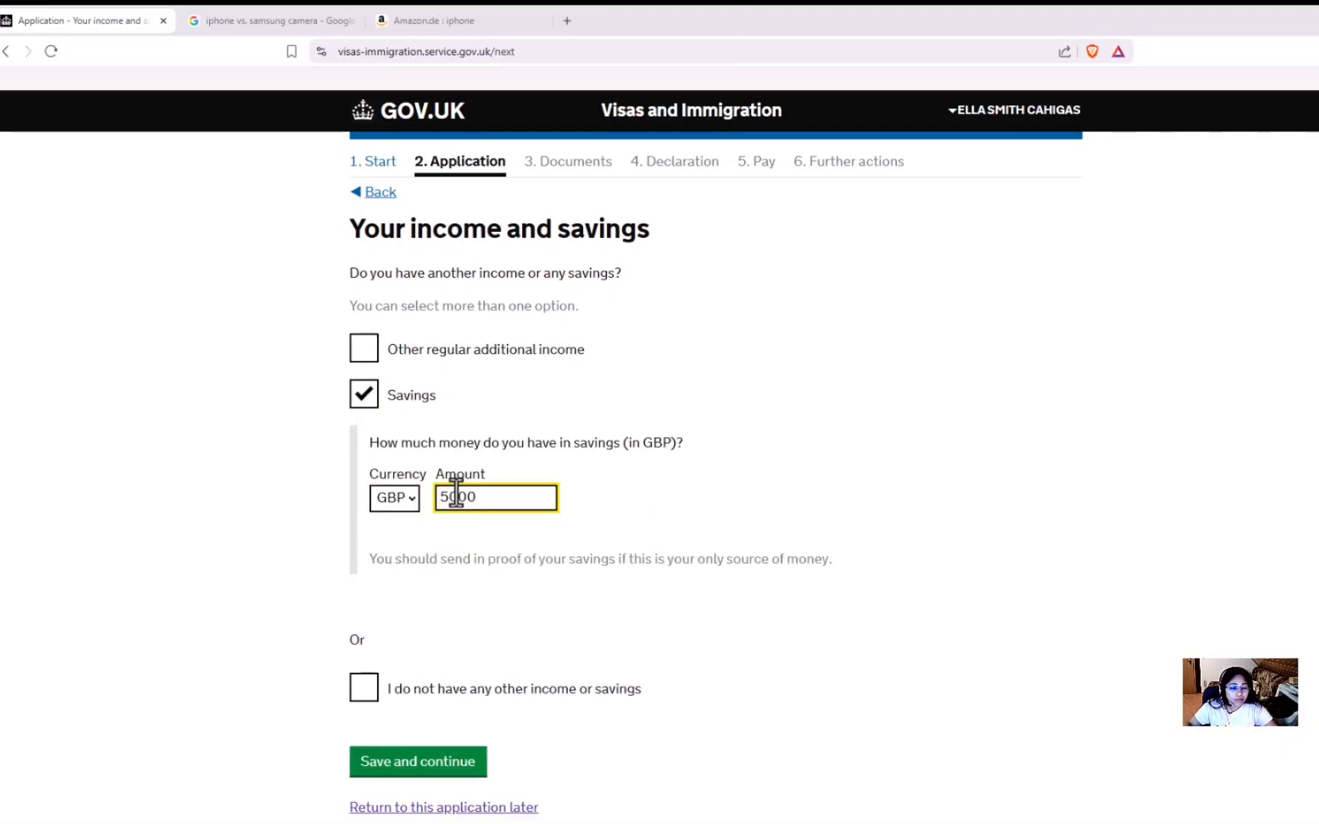
{"action": "left_click", "coordinate": [497, 611]}
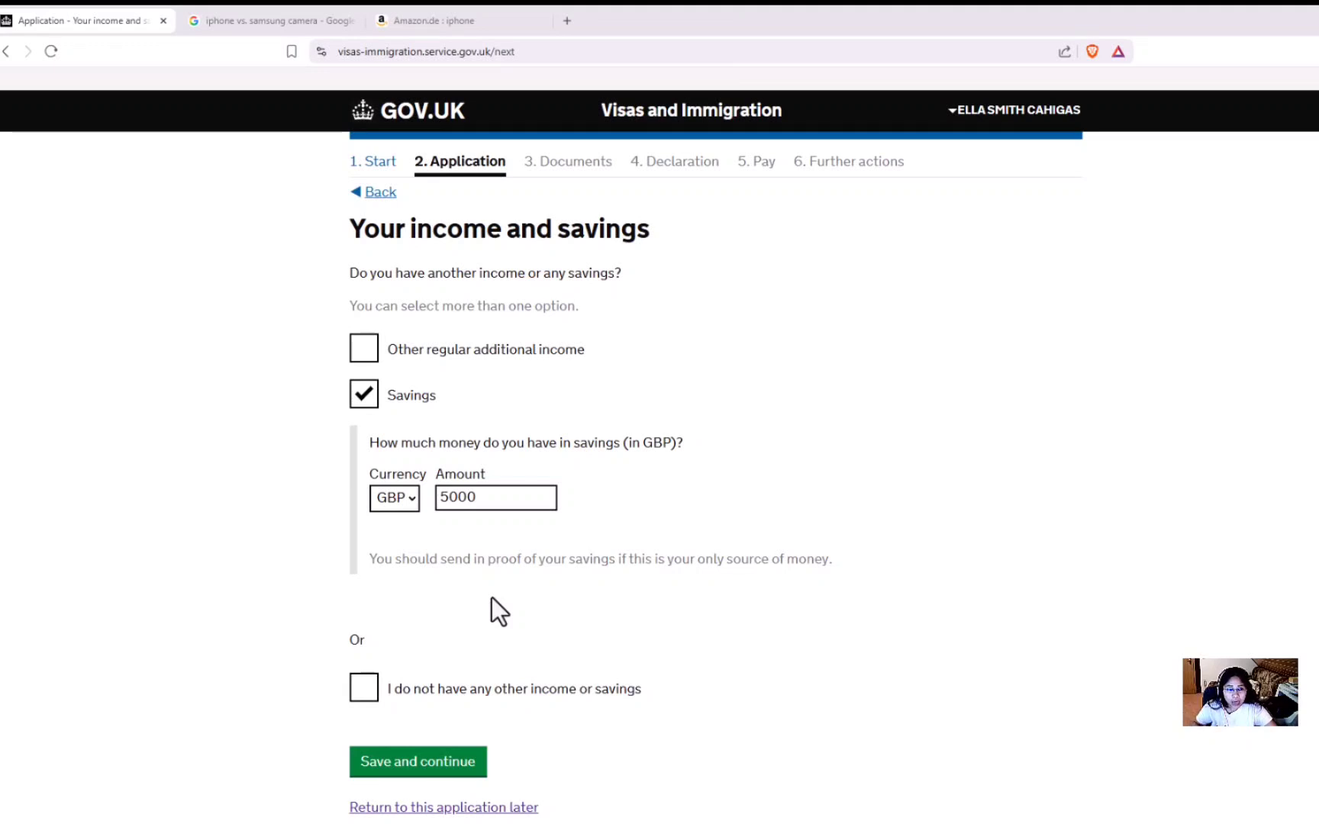
Replace savings with other regular additional income from a family allowance.
{"action": "left_click", "coordinate": [373, 403]}
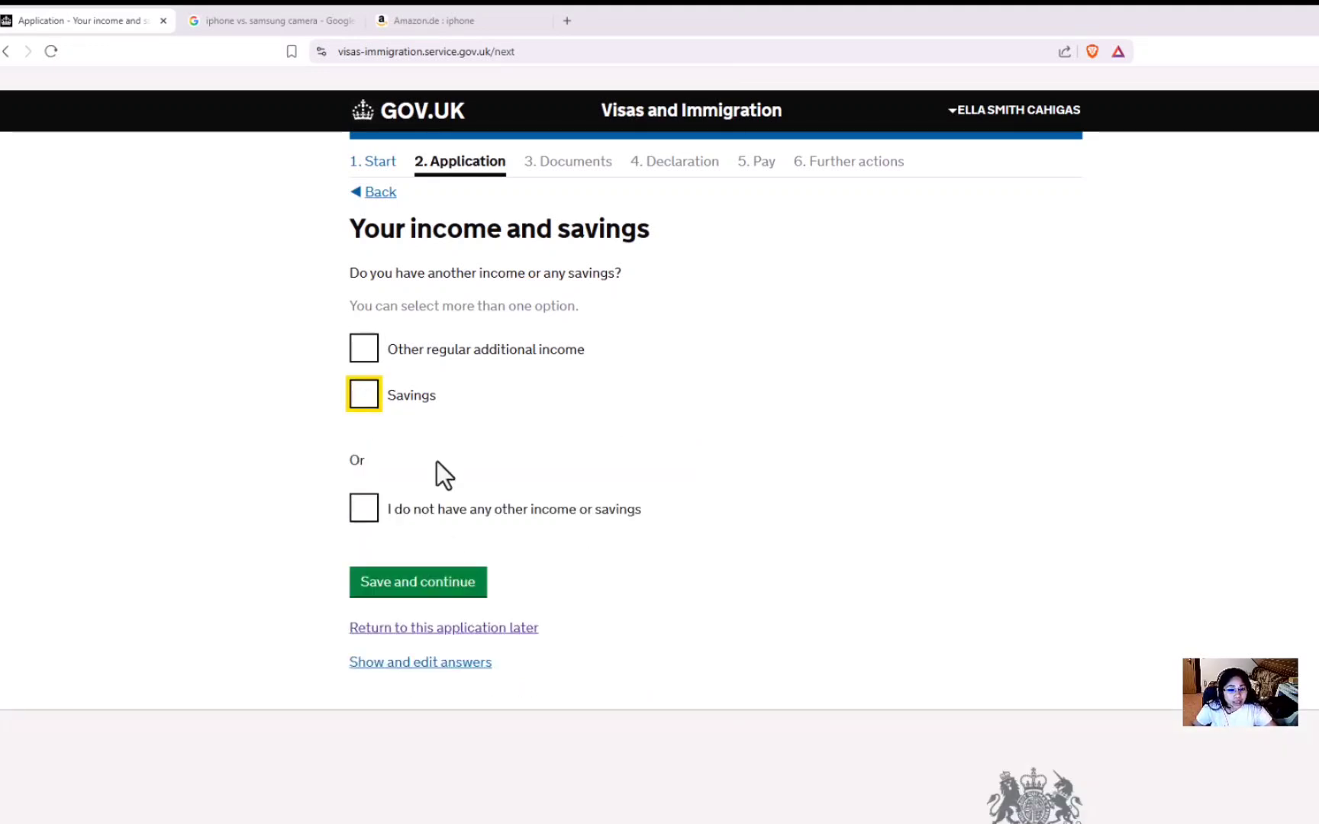
{"action": "left_click", "coordinate": [370, 533]}
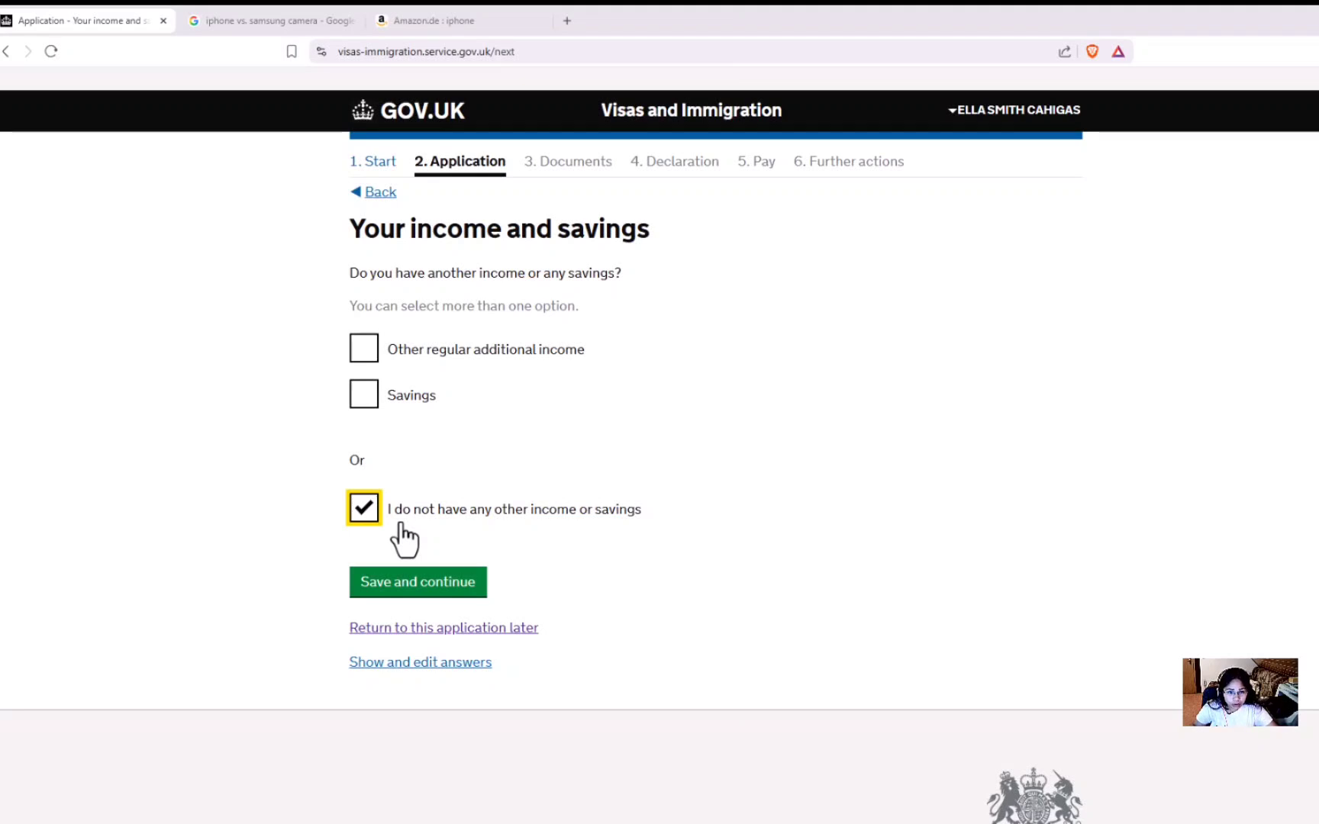
{"action": "left_click", "coordinate": [362, 515]}
{"action": "left_click", "coordinate": [368, 359]}
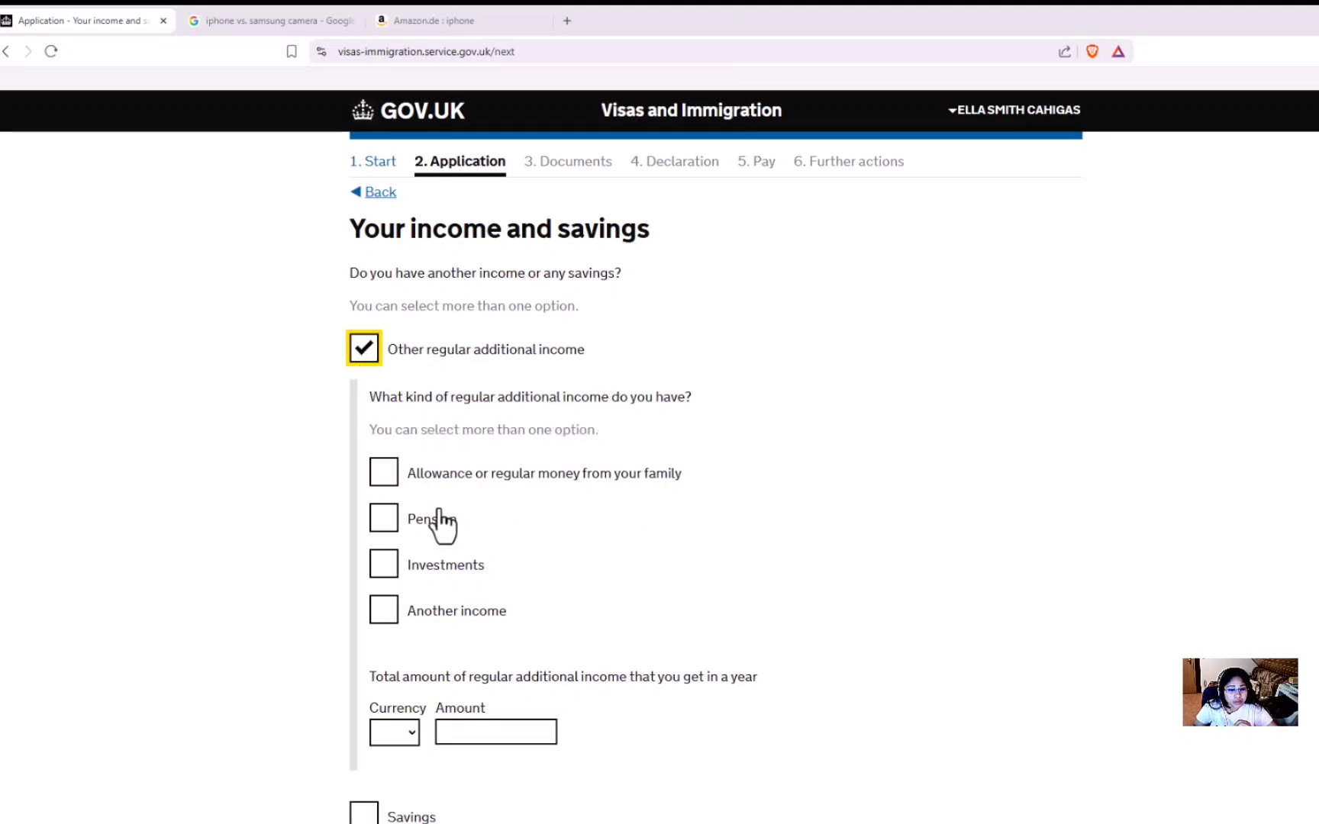
{"action": "left_click", "coordinate": [390, 482]}
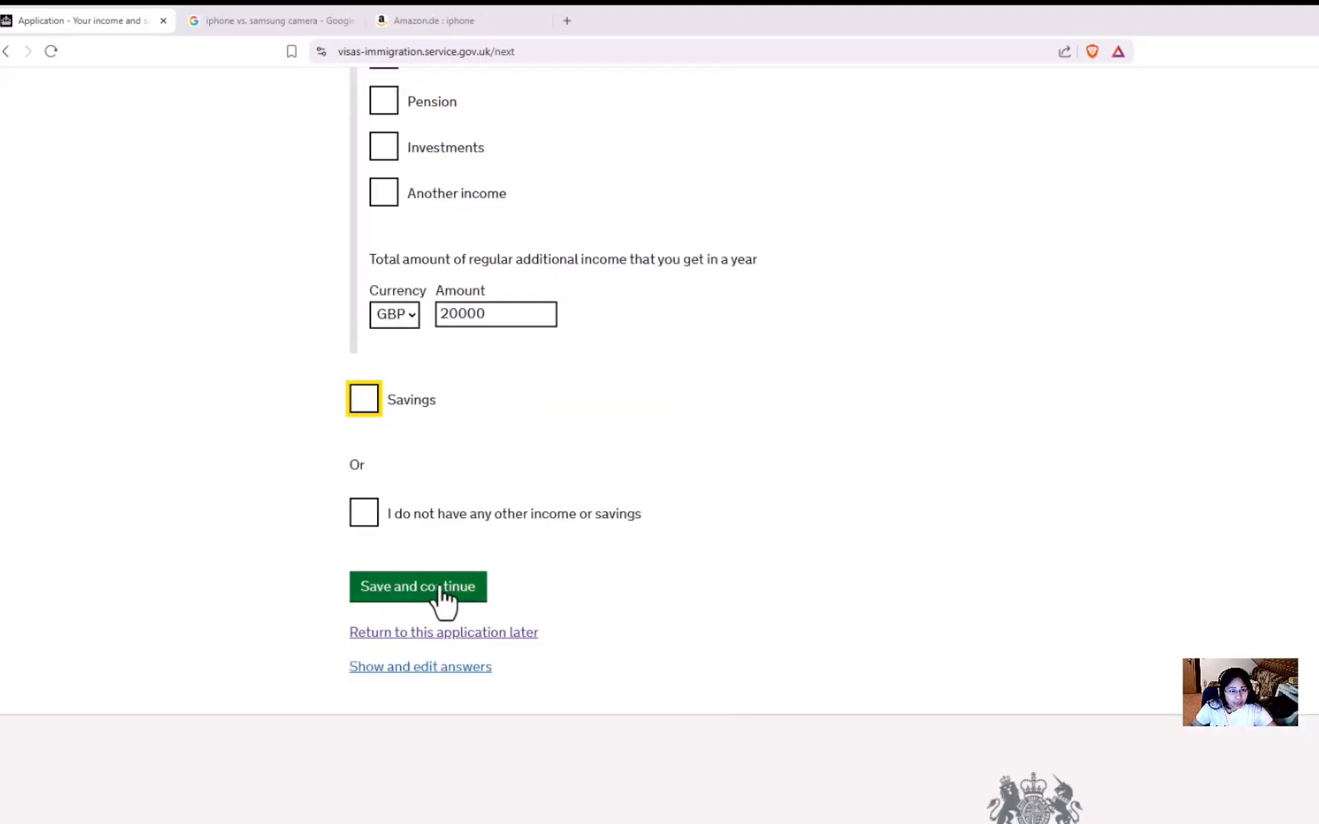
{"action": "scroll", "coordinate": [551, 616], "scroll_direction": "up", "scroll_amount": 3}
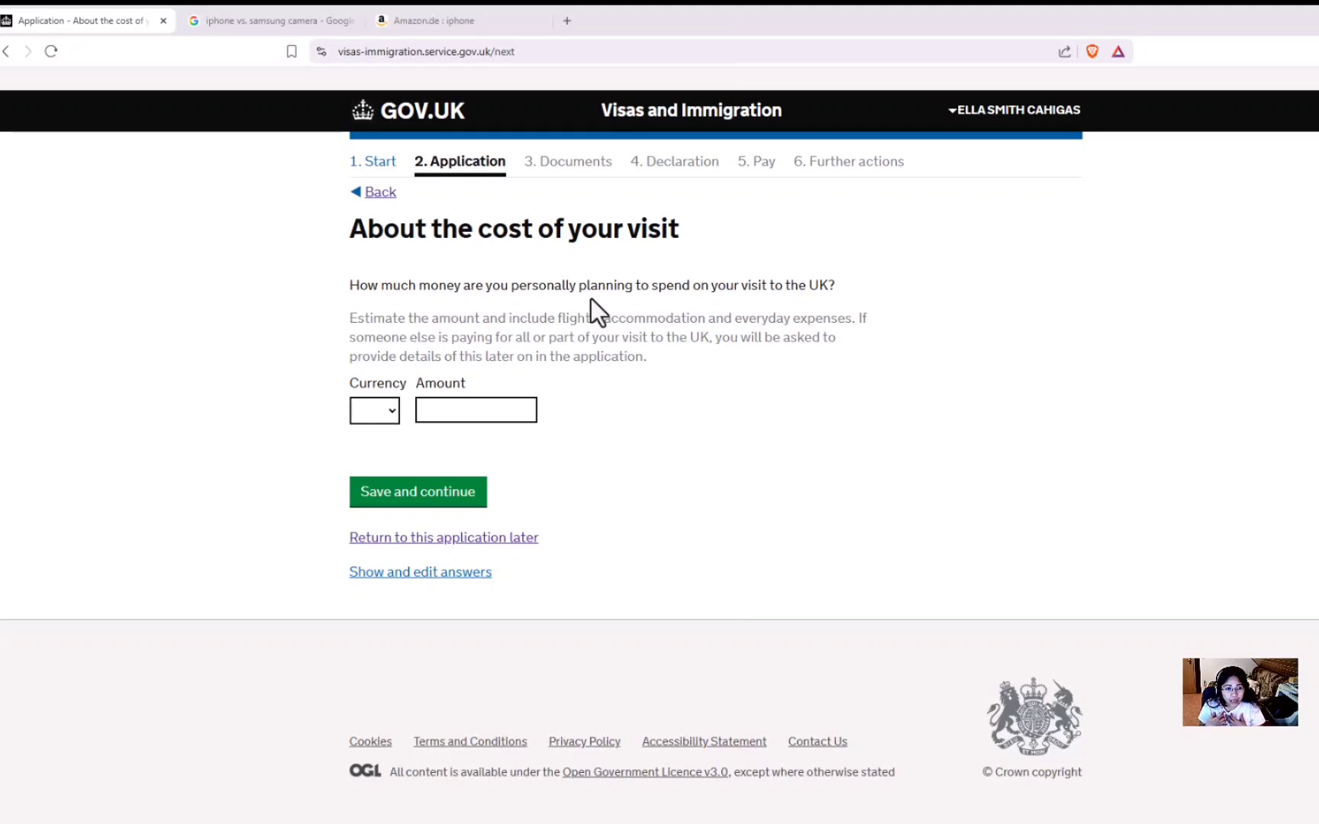
Enter the planned visit spend in GBP (amount typed as 2000) and save it.
{"action": "left_click_drag", "start_coordinate": [510, 288], "coordinate": [702, 303]}
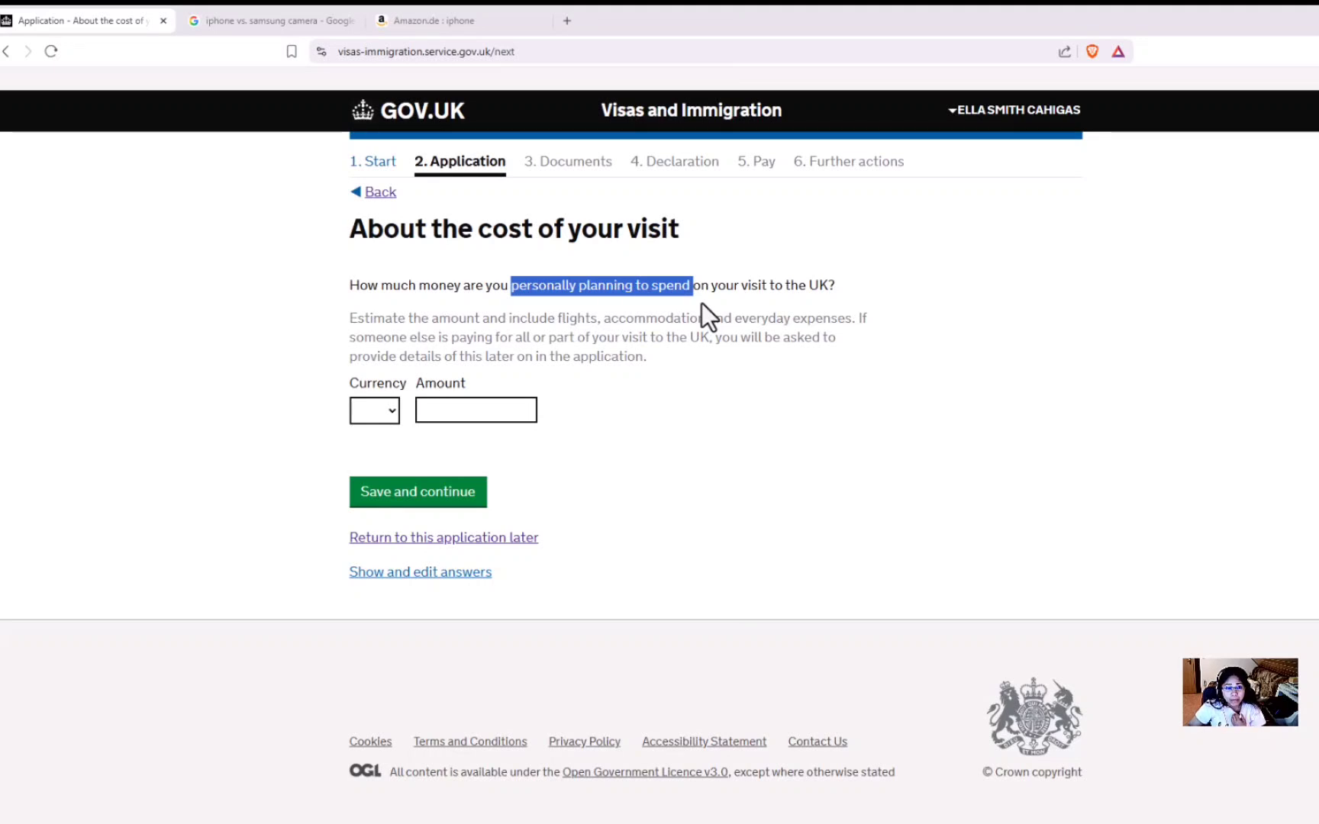
{"action": "left_click", "coordinate": [384, 413]}
{"action": "left_click", "coordinate": [373, 457]}
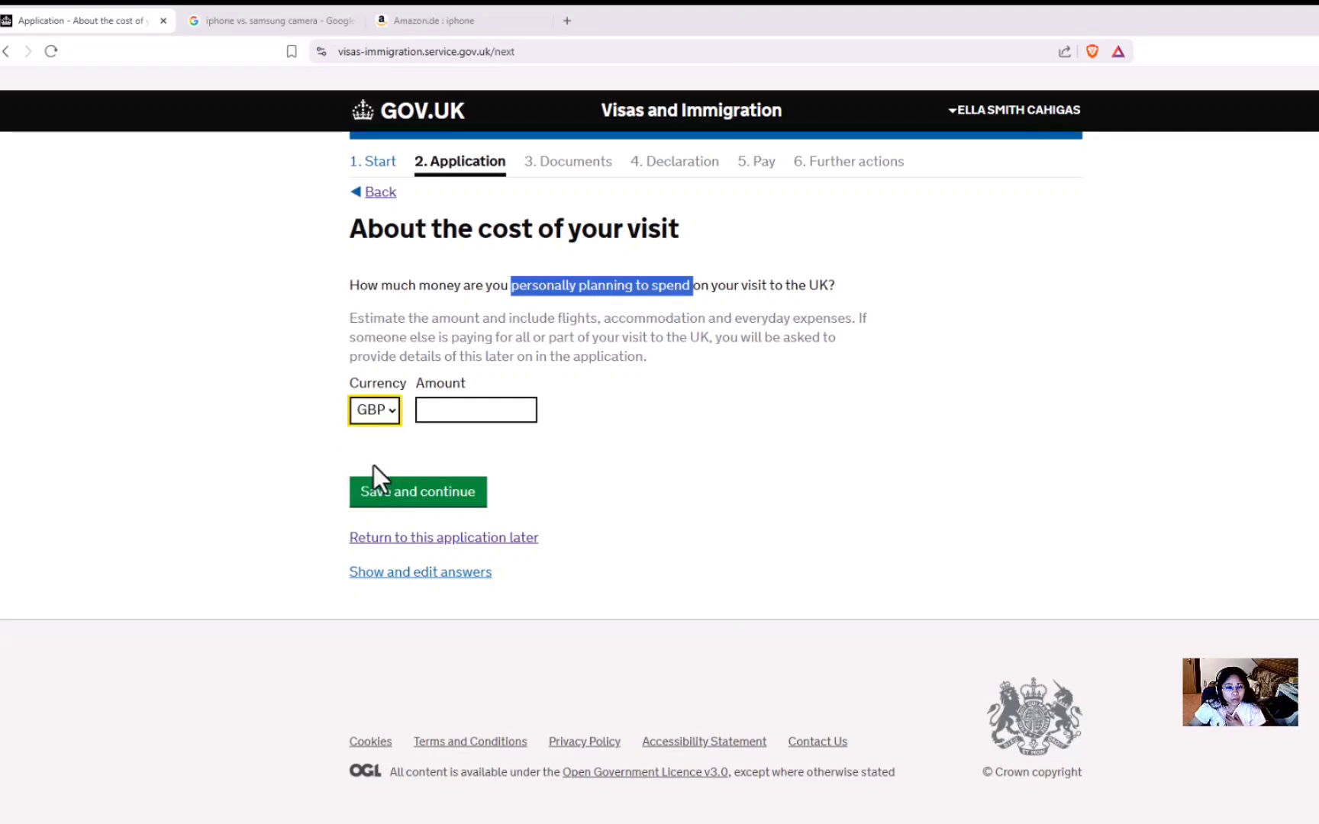
{"action": "left_click", "coordinate": [413, 446]}
{"action": "left_click", "coordinate": [442, 413]}
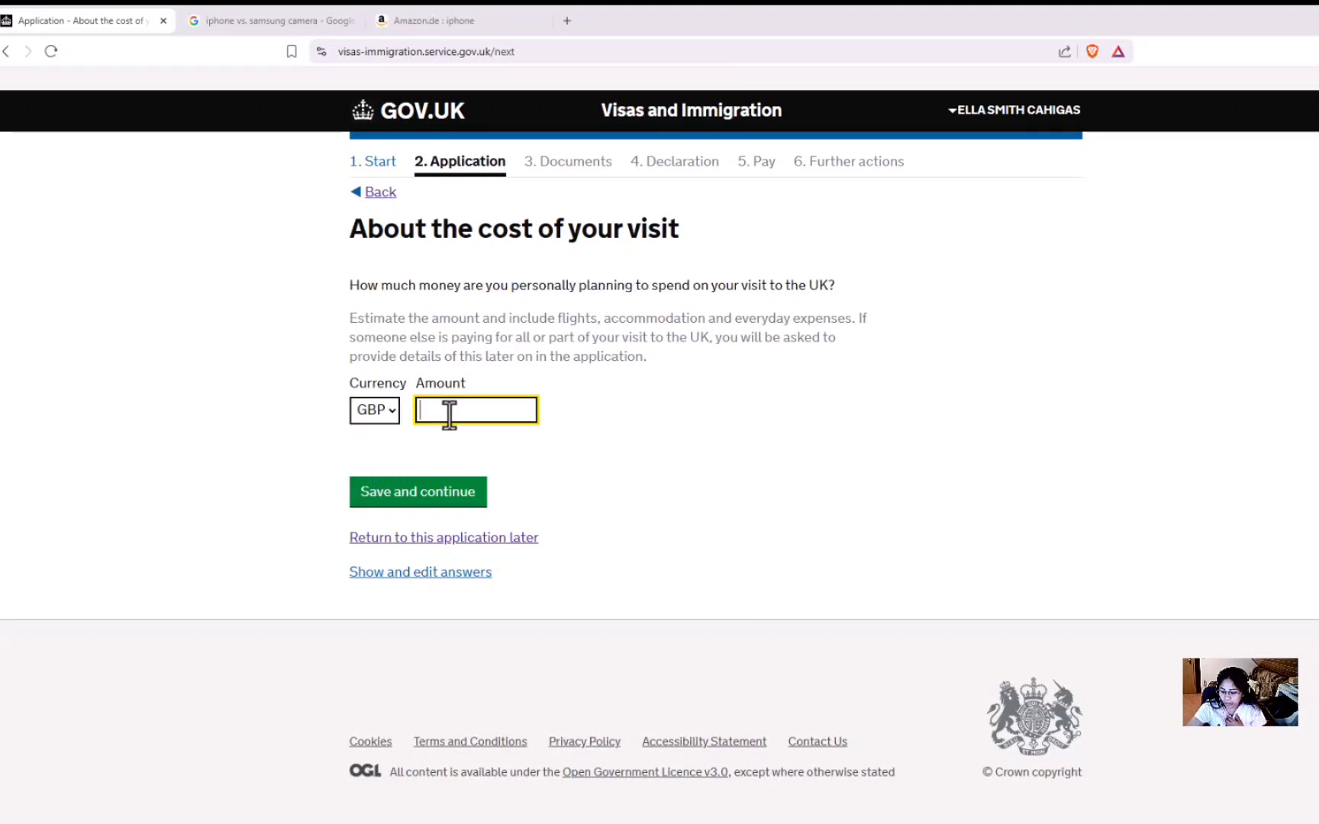
{"action": "type", "text": "2000"}
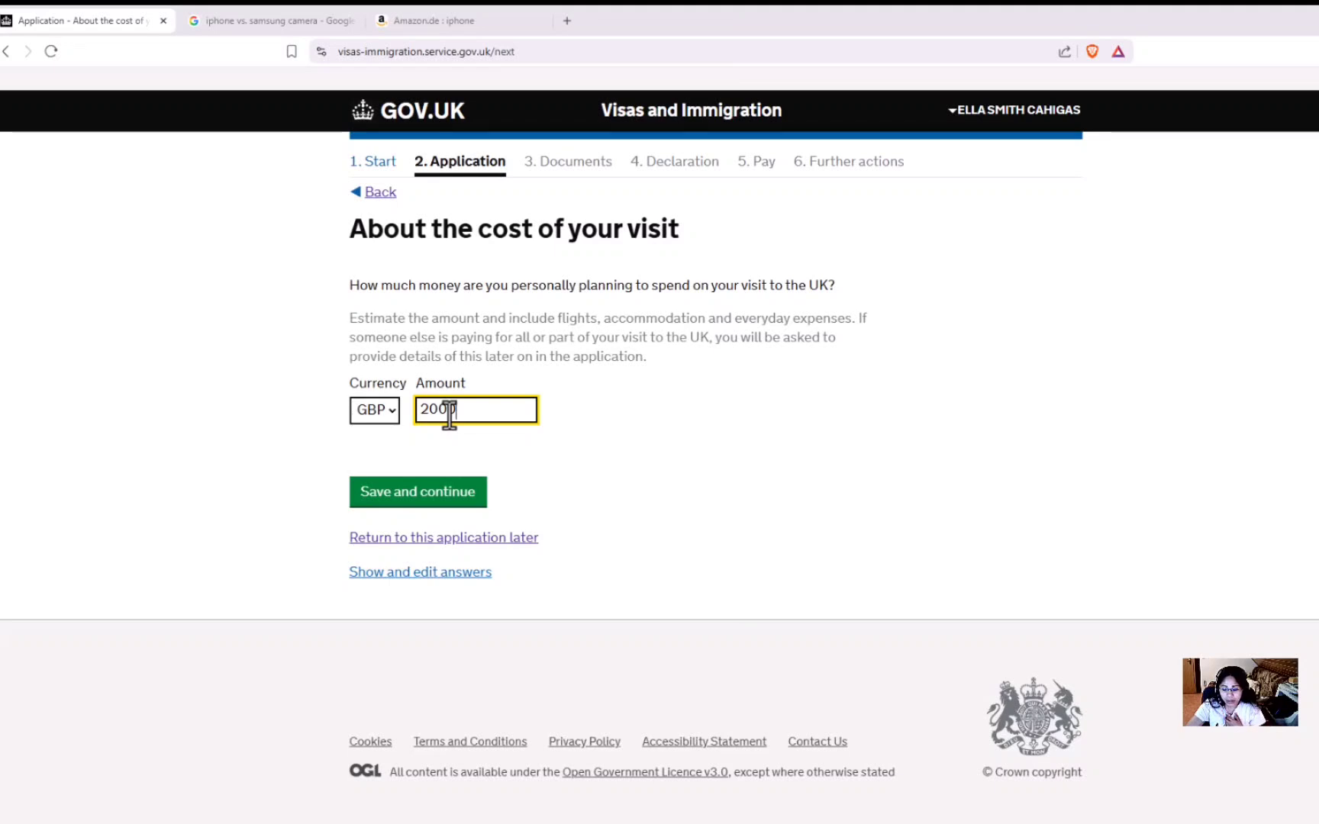
{"action": "left_click", "coordinate": [470, 449]}
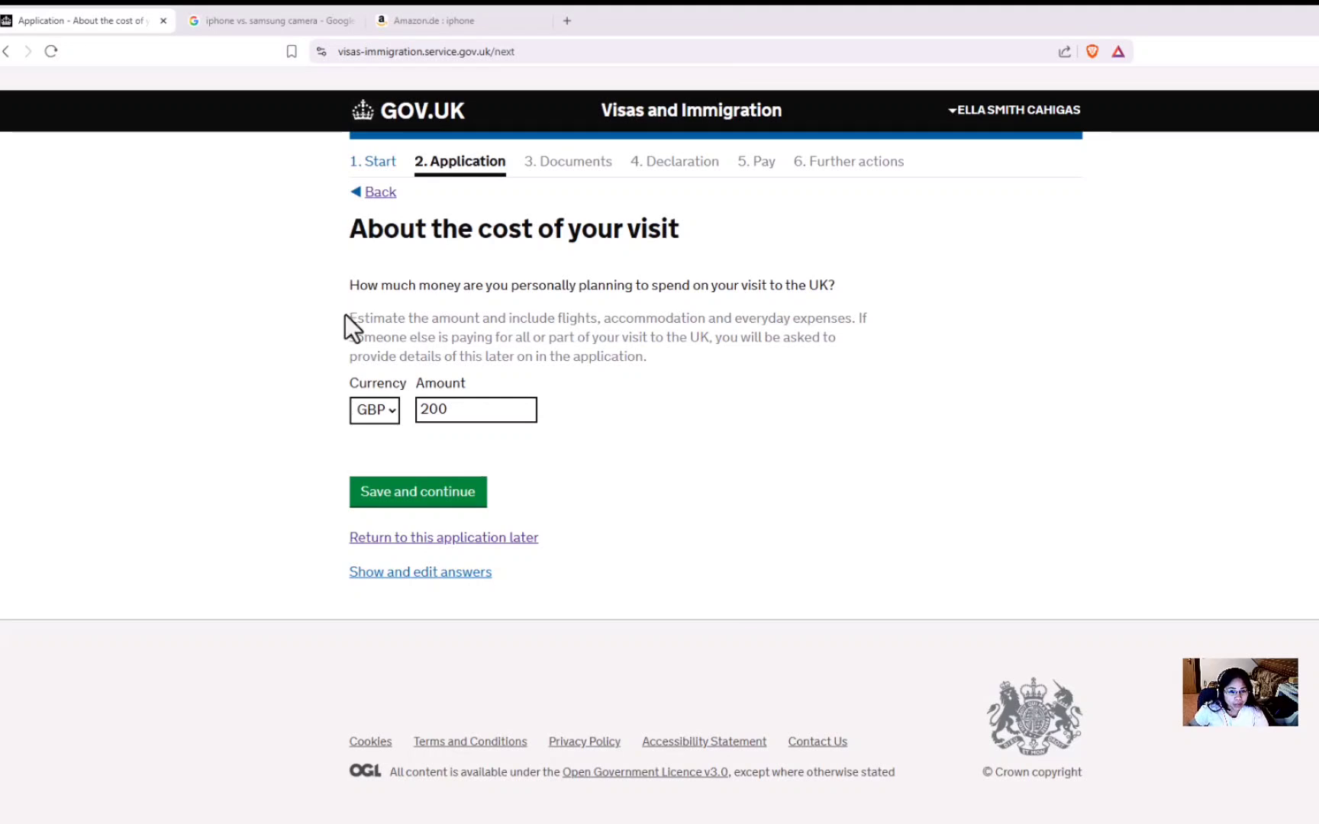
{"action": "left_click_drag", "start_coordinate": [345, 315], "coordinate": [657, 364]}
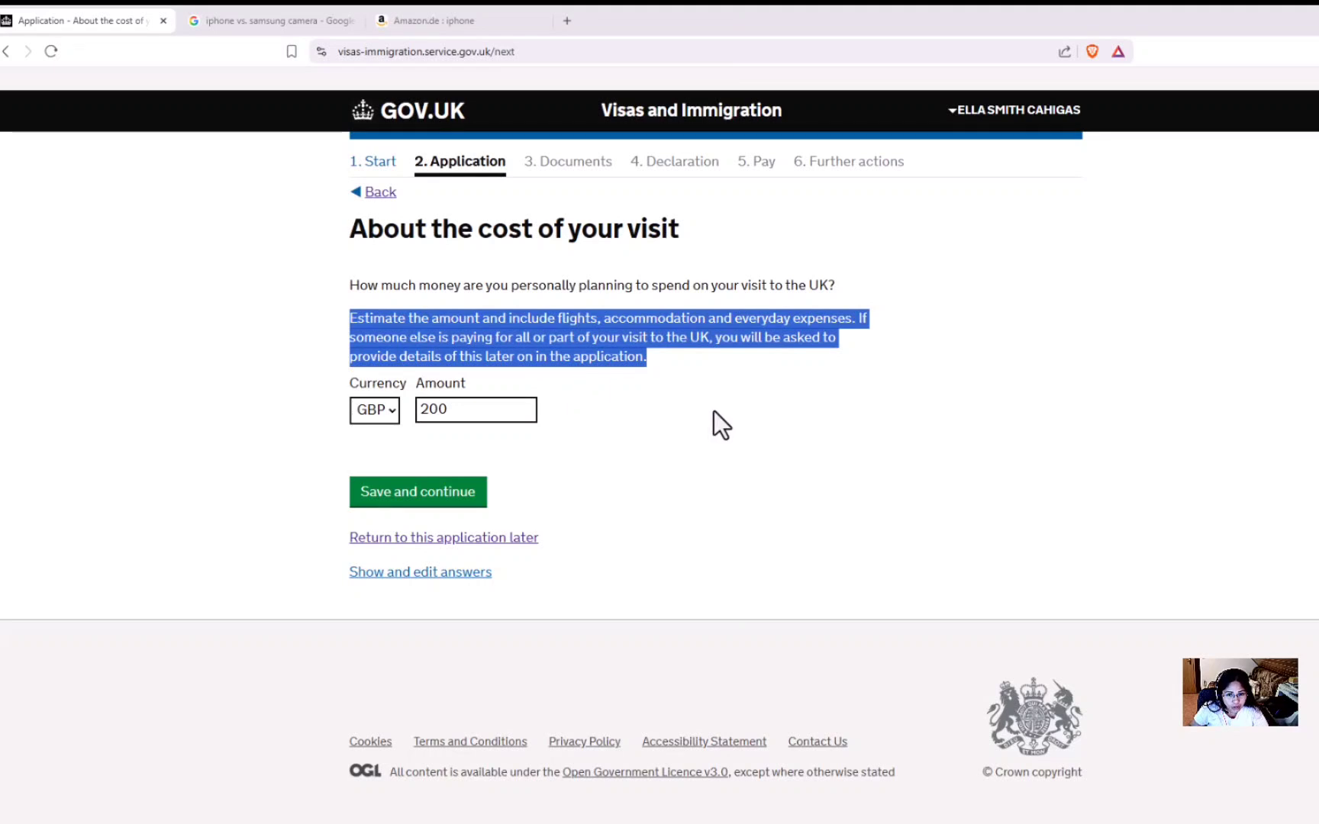
{"action": "left_click_drag", "start_coordinate": [716, 336], "coordinate": [745, 358]}
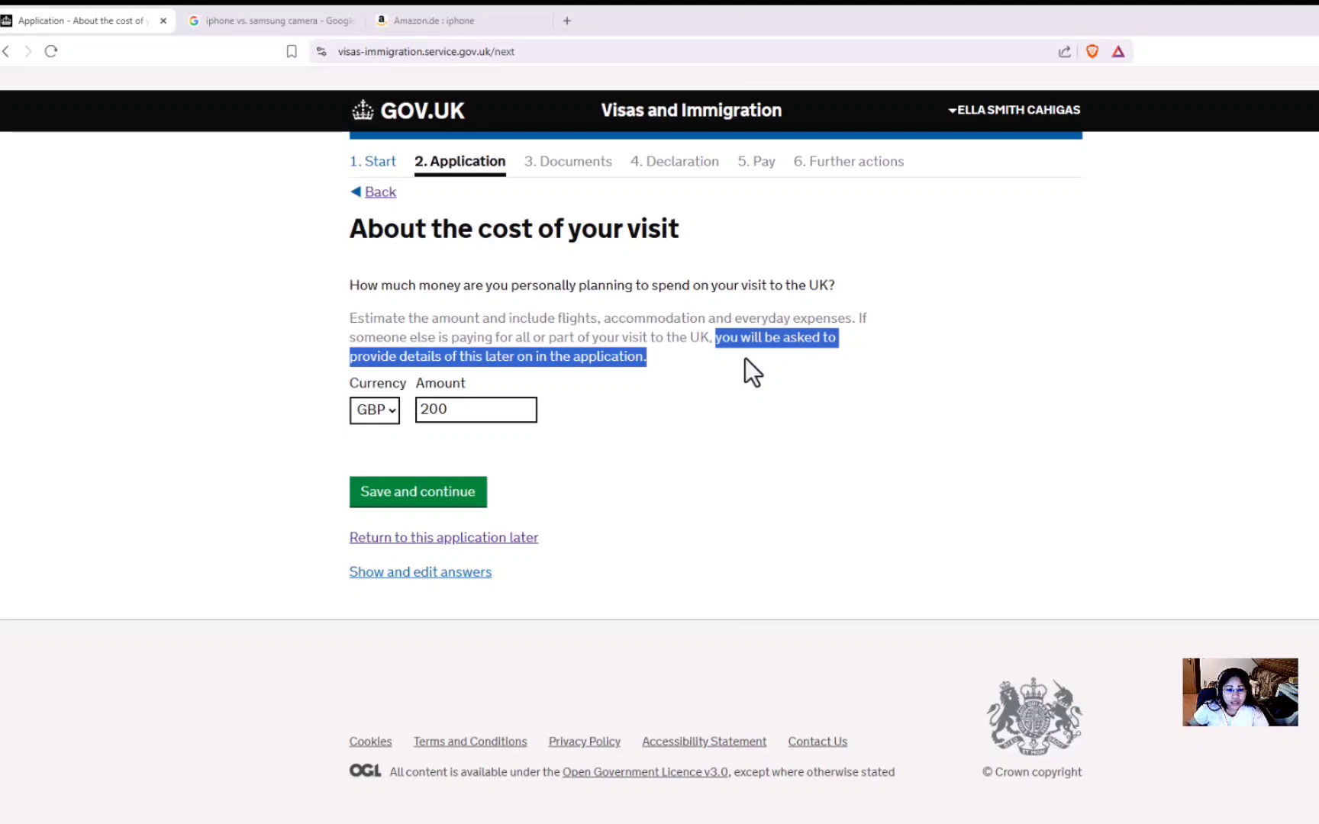
{"action": "left_click", "coordinate": [733, 365]}
{"action": "left_click_drag", "start_coordinate": [350, 320], "coordinate": [732, 348]}
{"action": "left_click", "coordinate": [425, 500]}
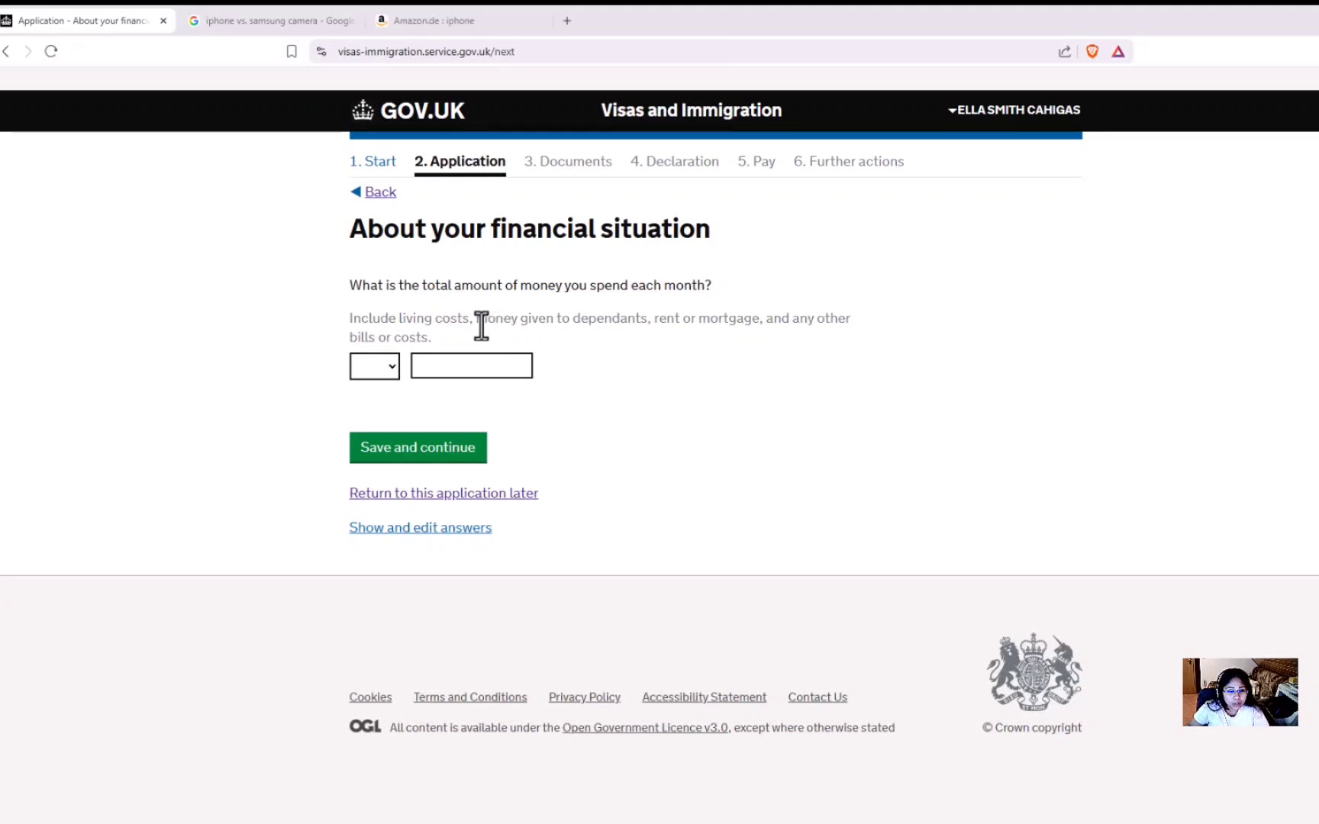
Choose PHP for monthly spending, enter 15000, then replace it with 30000.
{"action": "left_click_drag", "start_coordinate": [488, 321], "coordinate": [516, 327]}
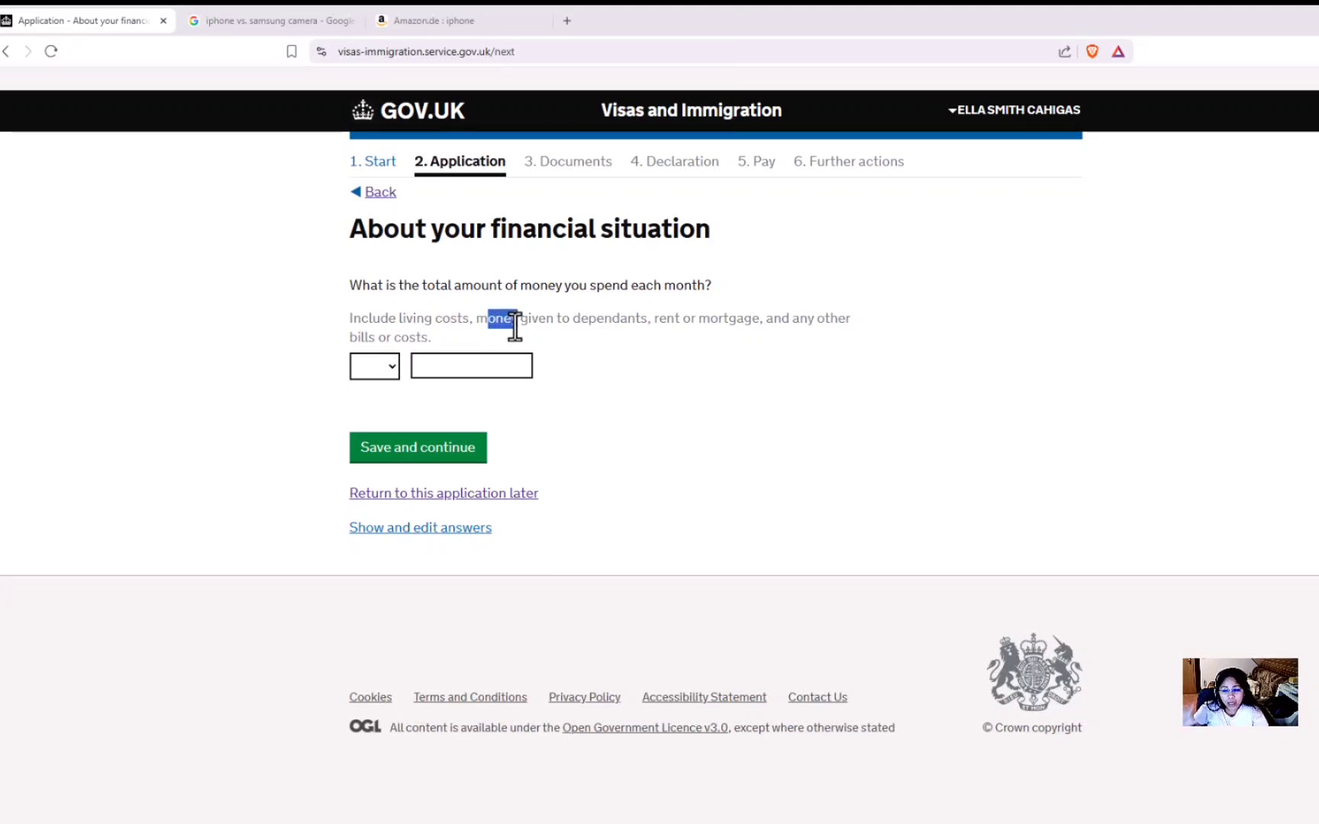
{"action": "left_click", "coordinate": [541, 348]}
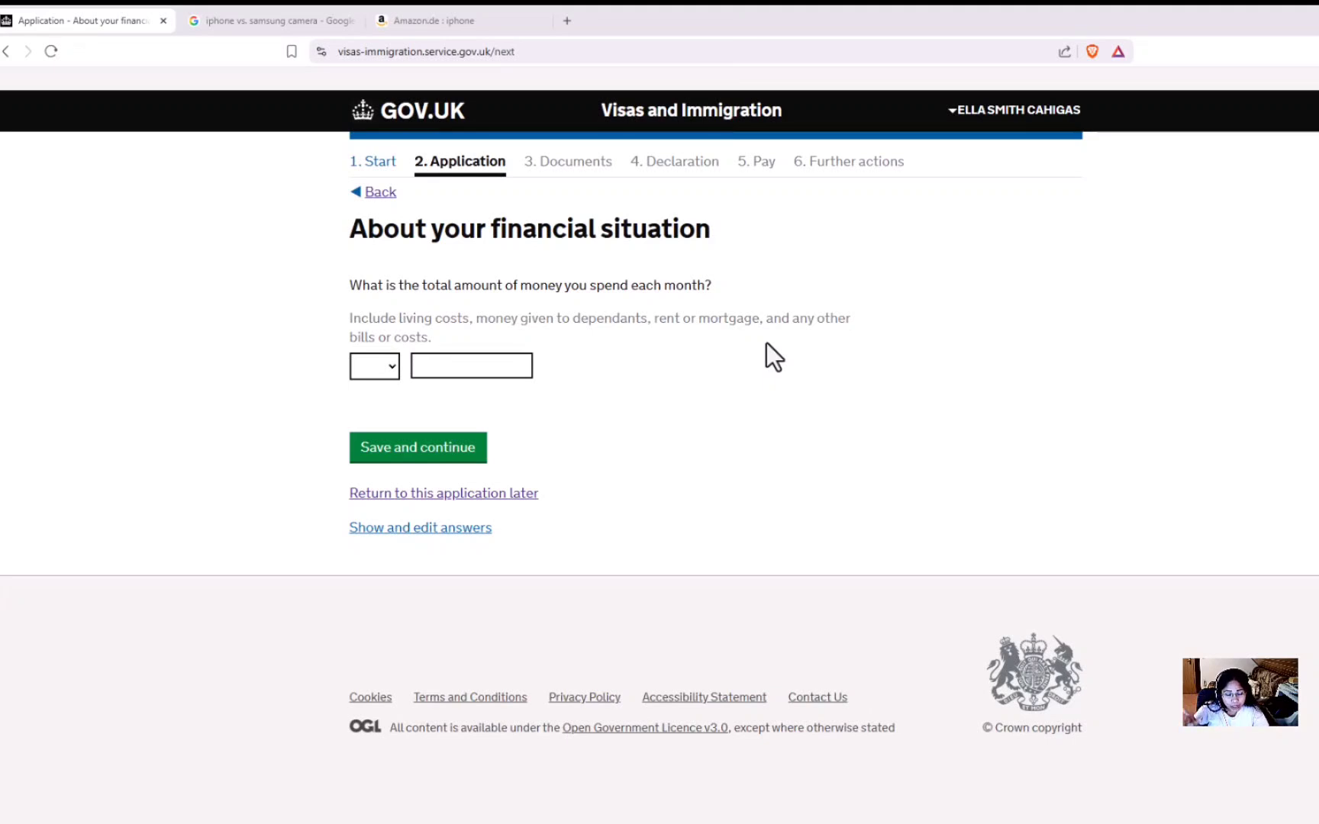
{"action": "left_click", "coordinate": [389, 375]}
{"action": "left_click", "coordinate": [371, 437]}
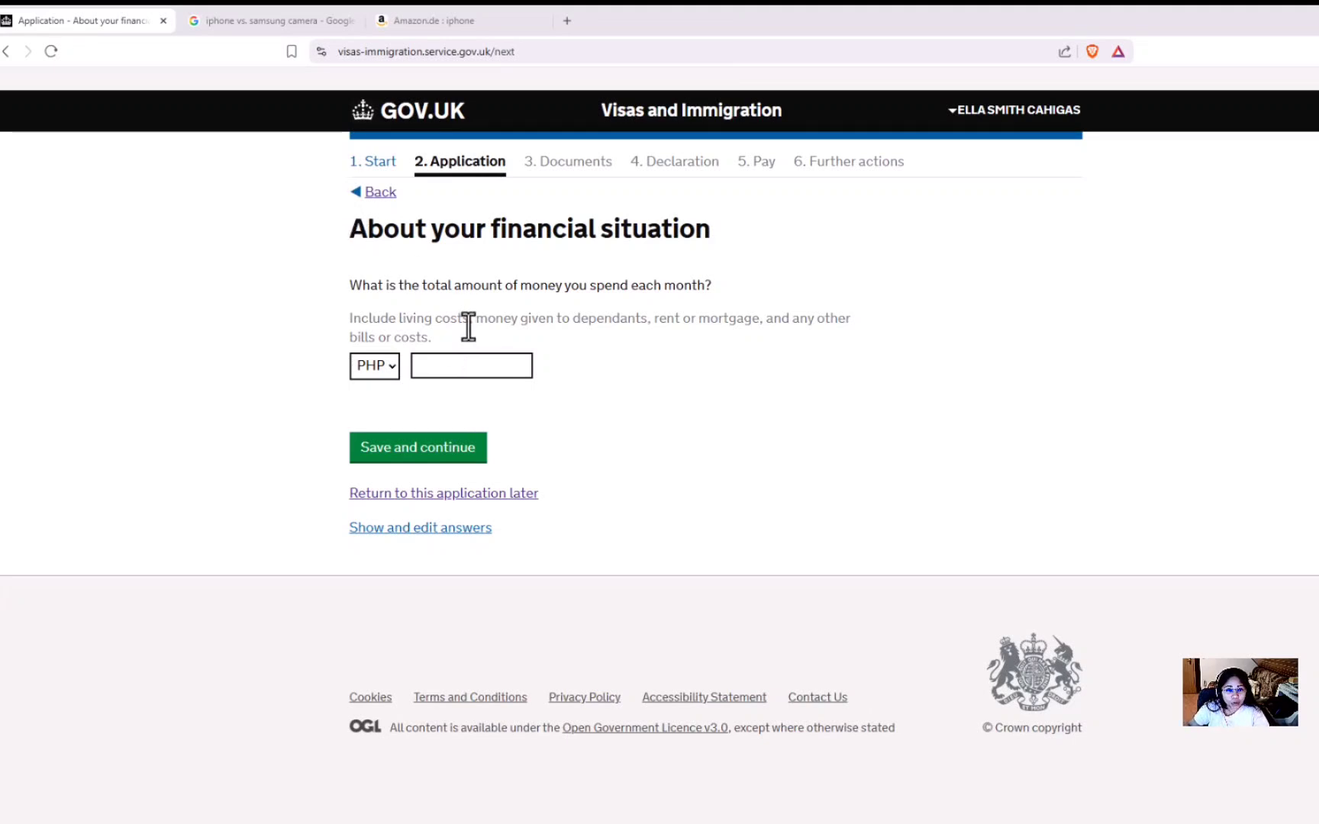
{"action": "left_click", "coordinate": [454, 365]}
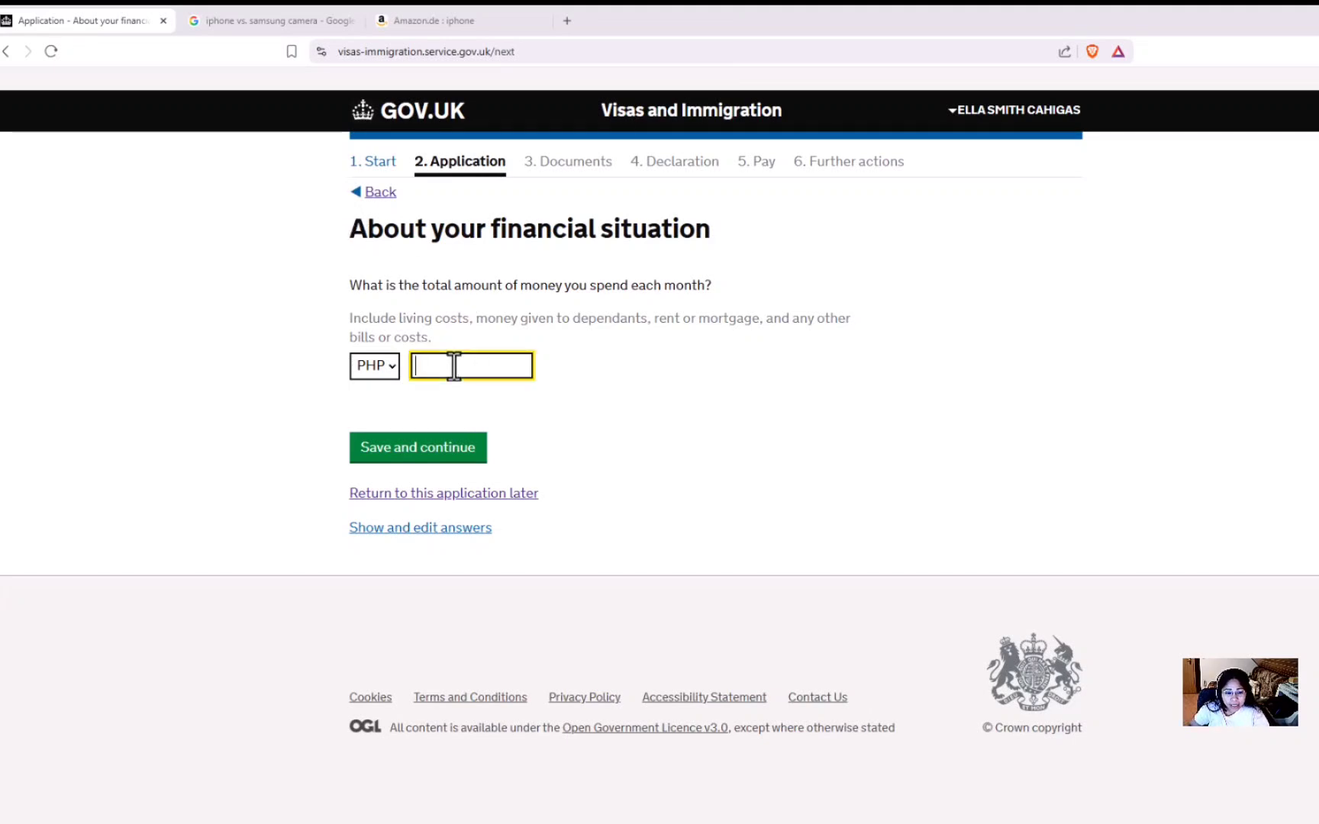
{"action": "type", "text": "15000"}
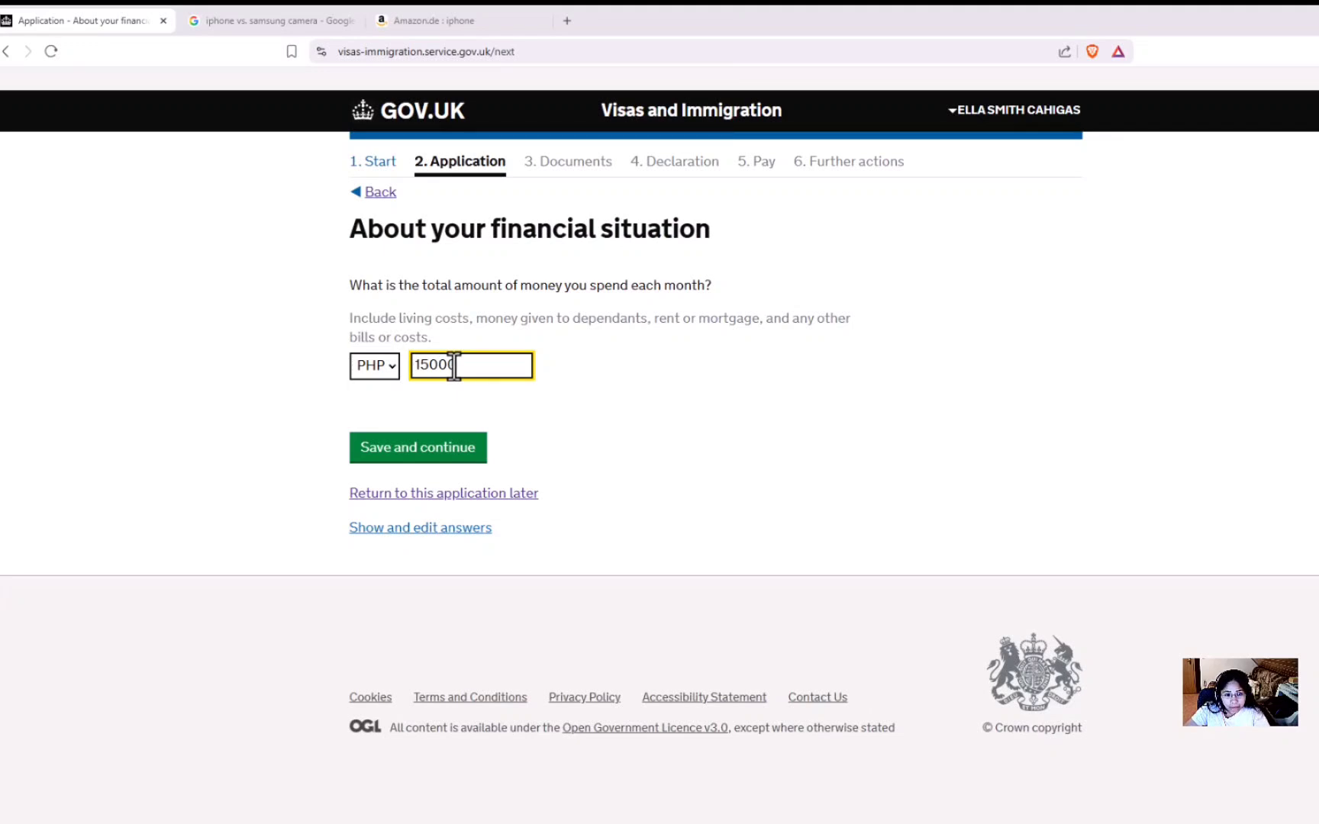
{"action": "left_click", "coordinate": [414, 395]}
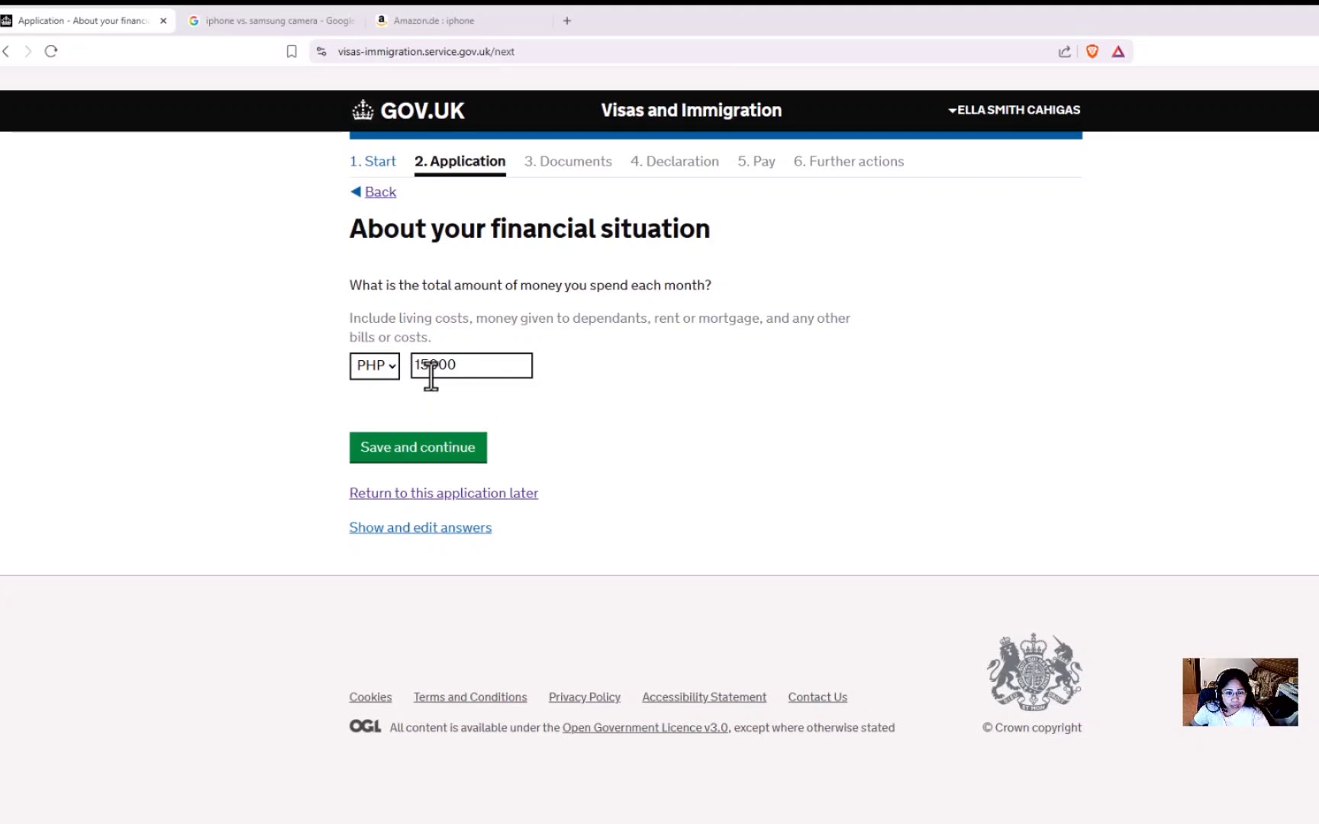
{"action": "left_click_drag", "start_coordinate": [461, 369], "coordinate": [410, 363]}
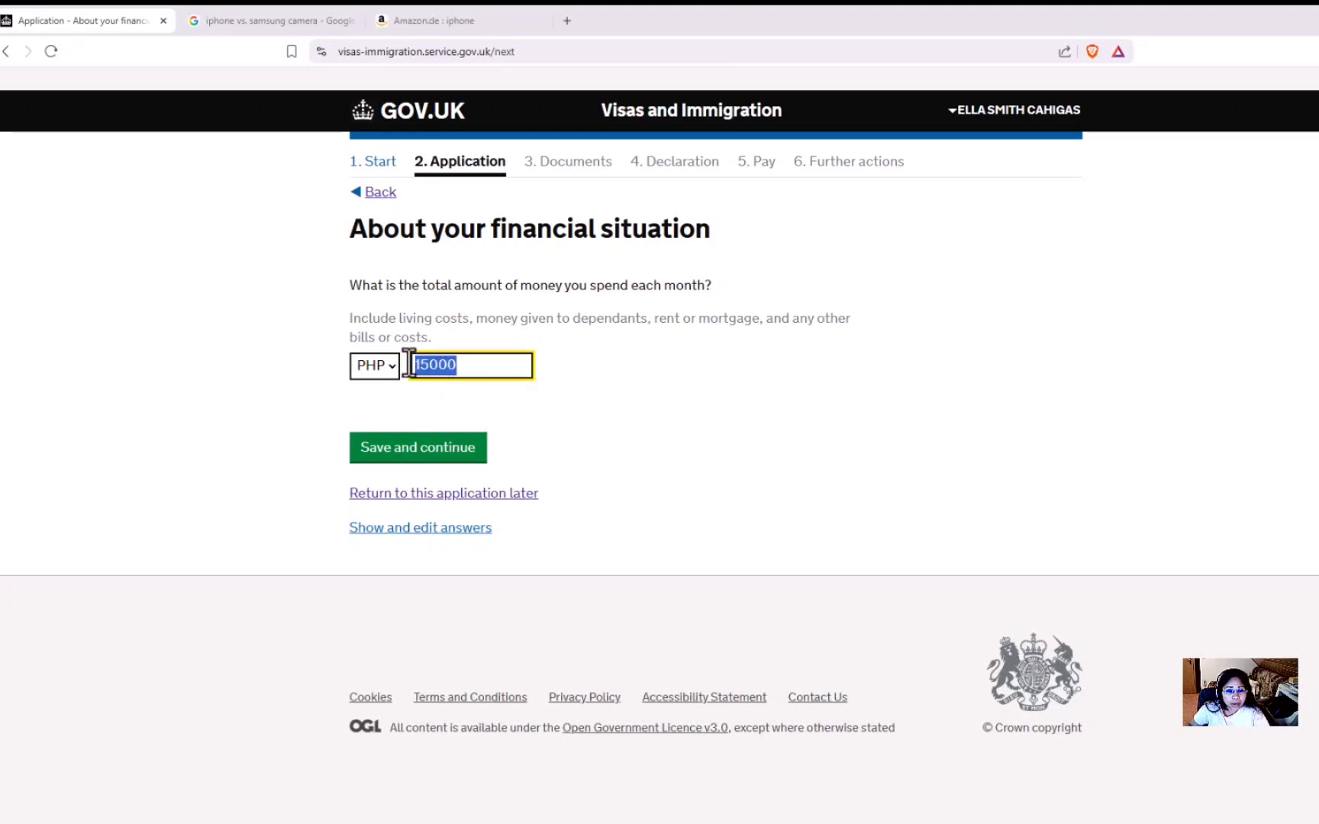
{"action": "key", "text": "BackSpace"}
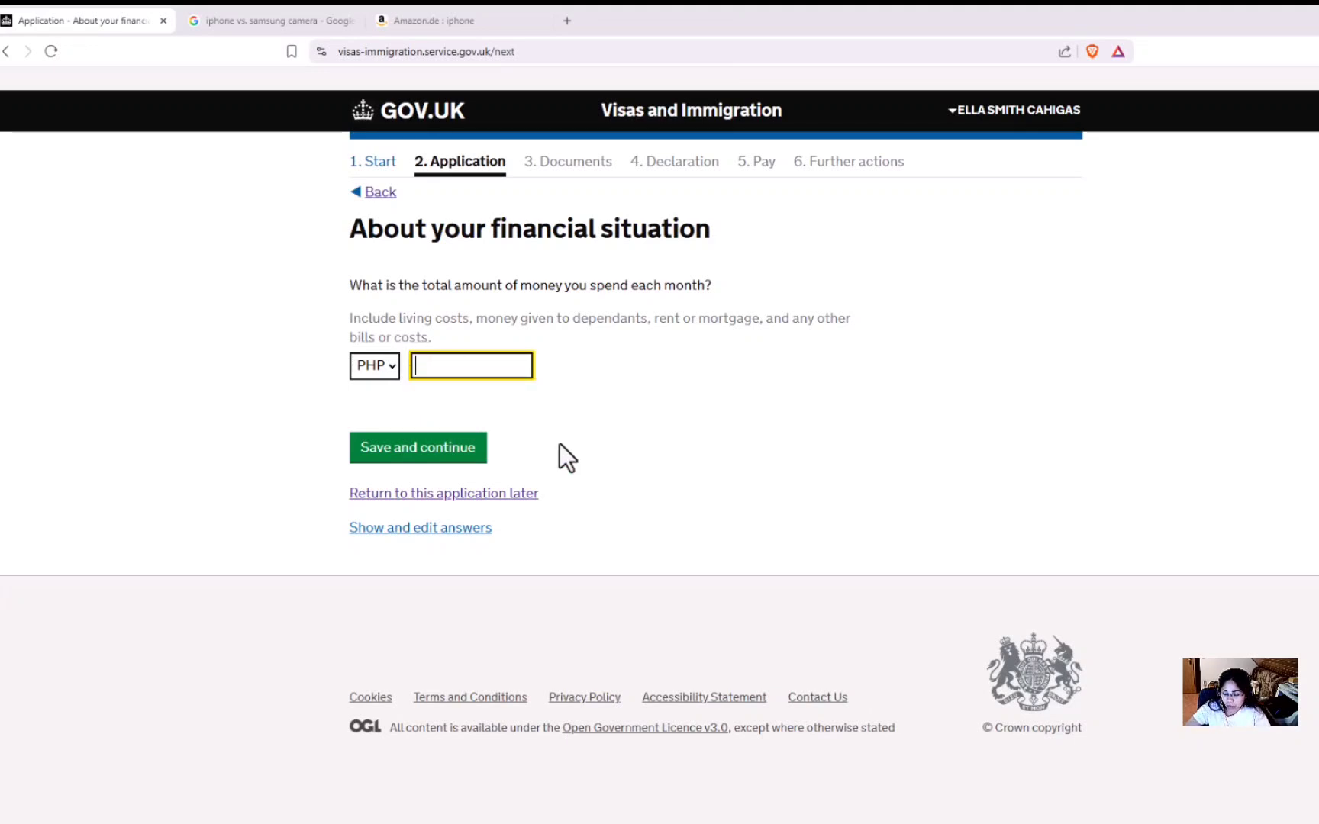
{"action": "type", "text": "30000"}
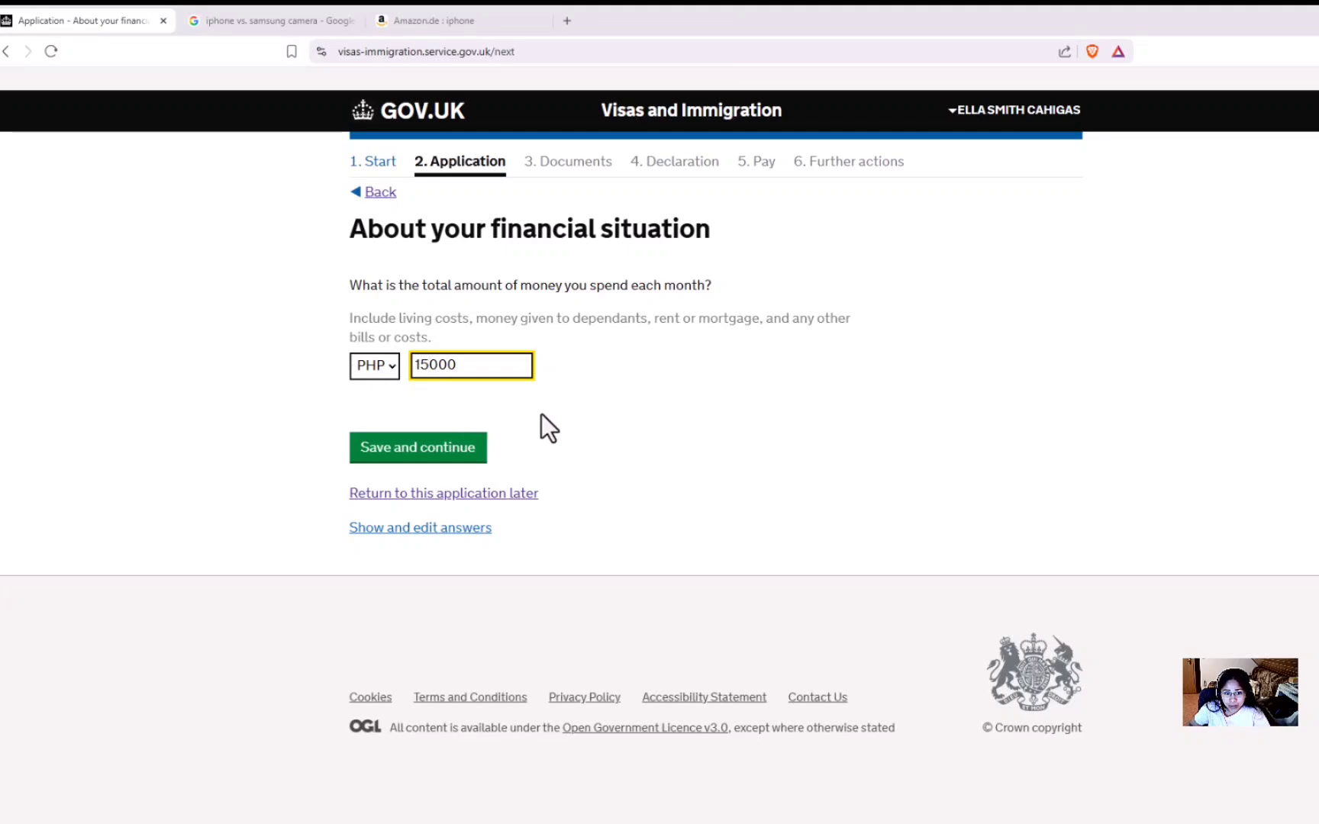
Edit the monthly spending amount until it reads PHP 20000.
{"action": "left_click", "coordinate": [427, 365]}
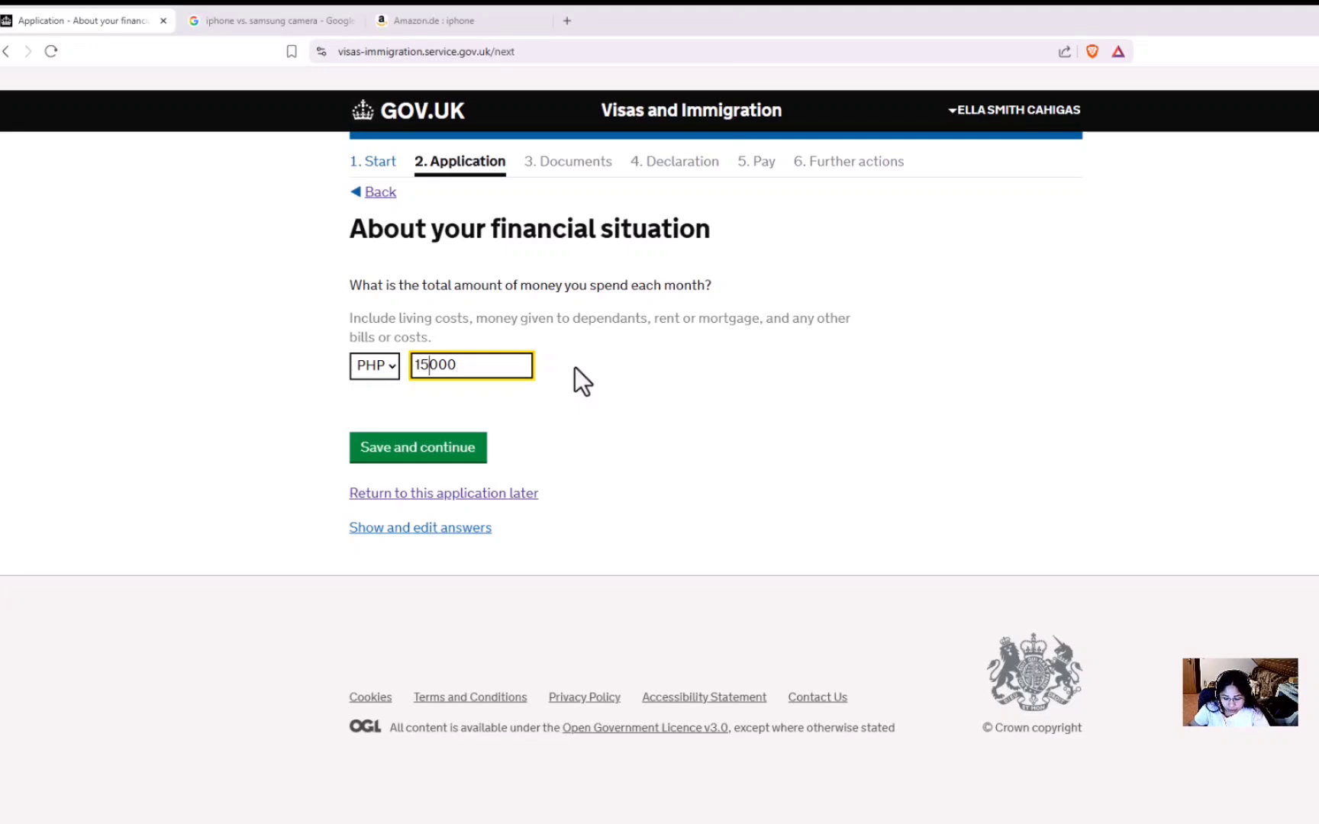
{"action": "key", "text": "BackSpace"}
{"action": "key", "text": "BackSpace"}
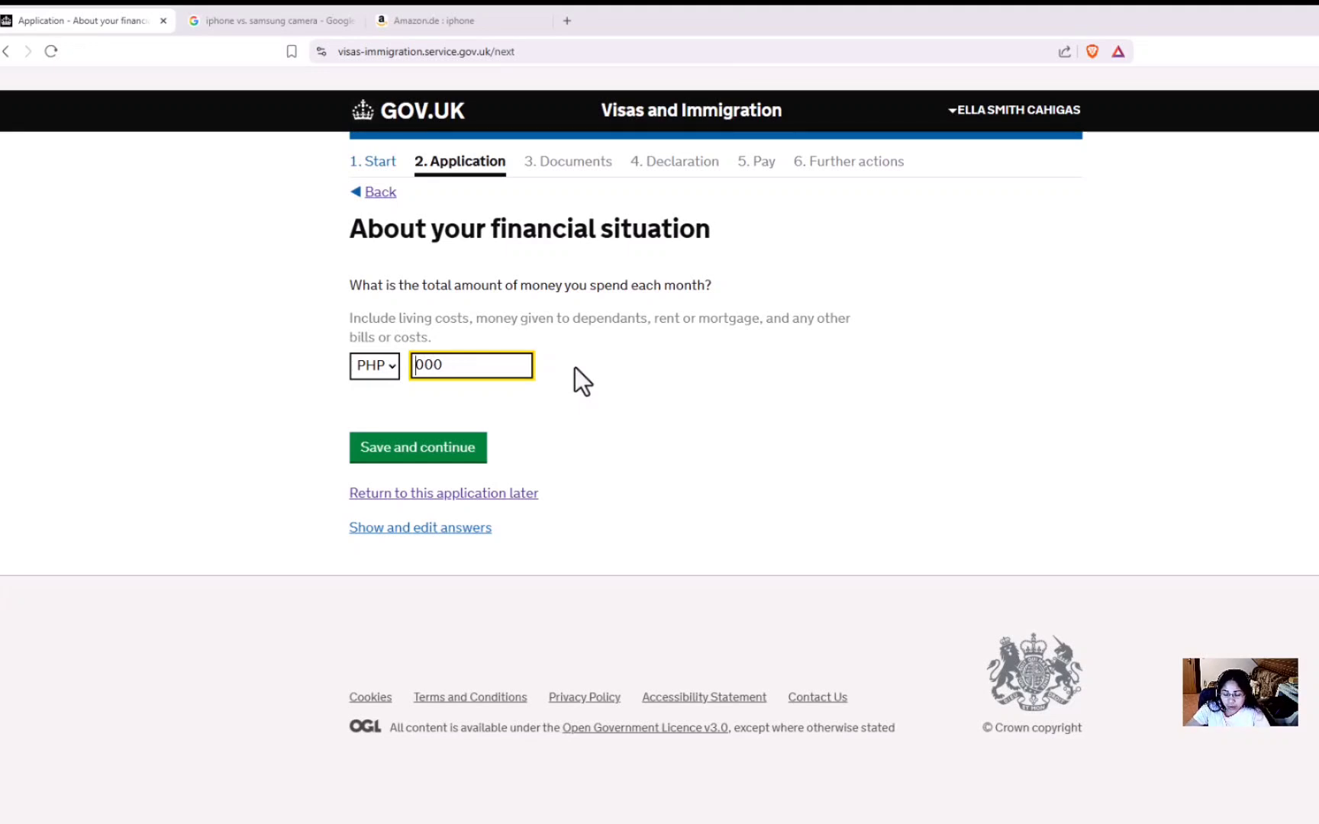
{"action": "type", "text": "300"}
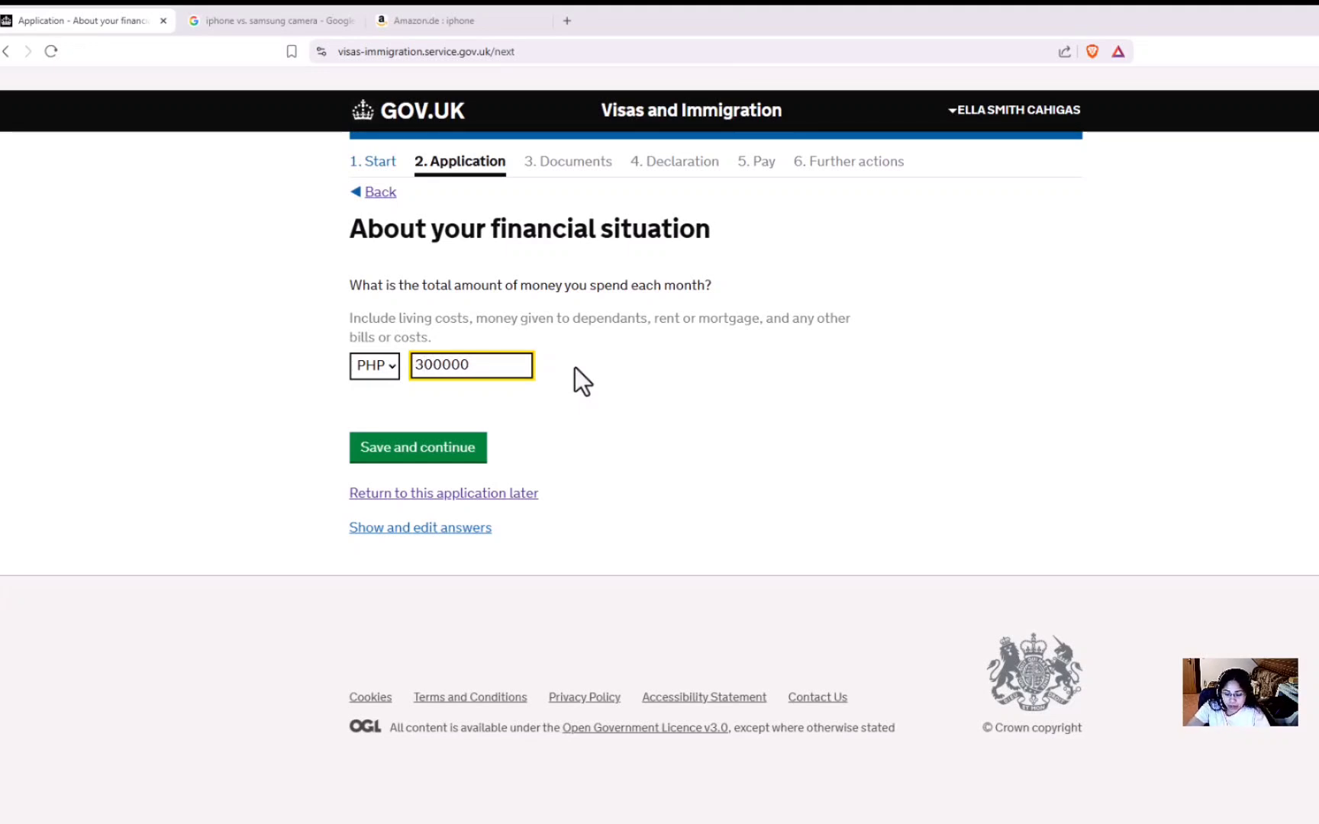
{"action": "key", "text": "BackSpace"}
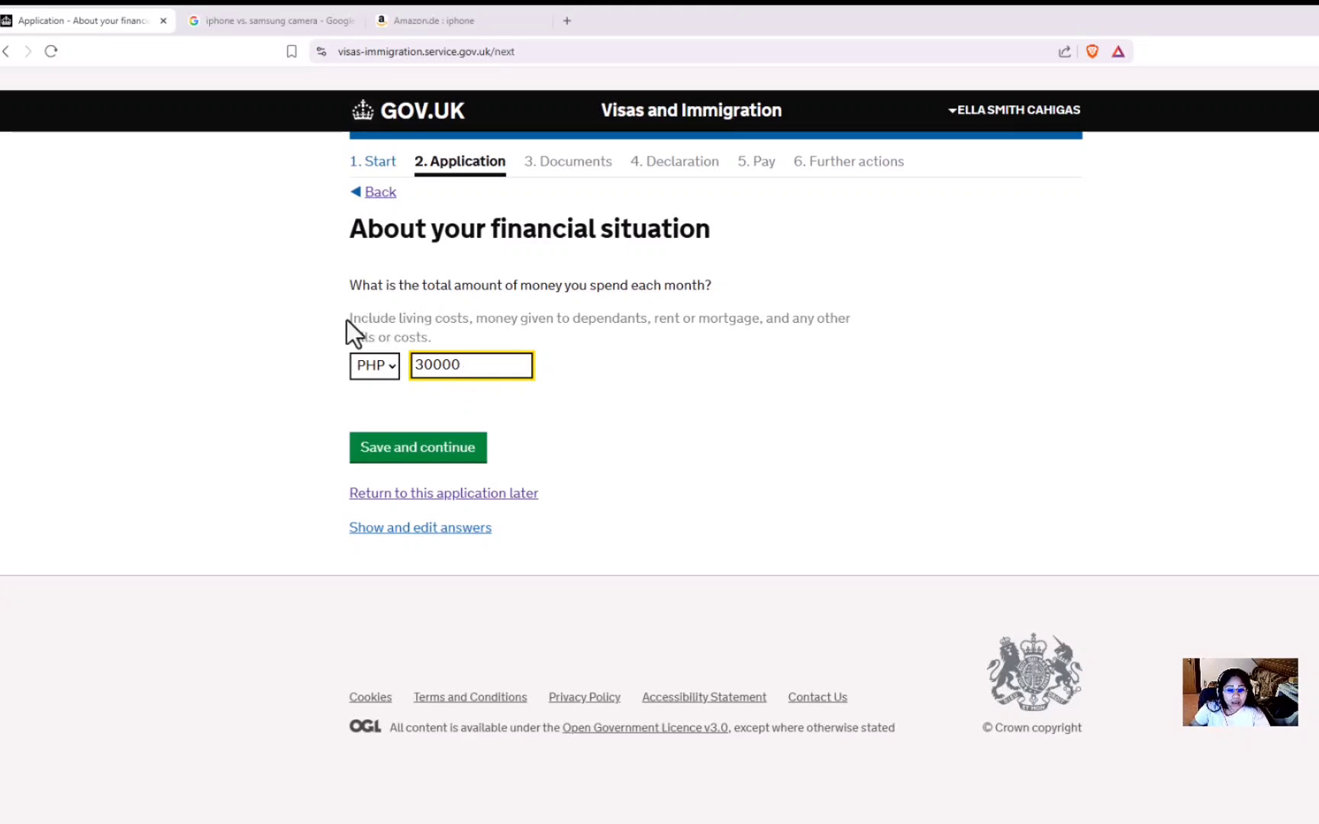
{"action": "left_click_drag", "start_coordinate": [348, 319], "coordinate": [478, 324]}
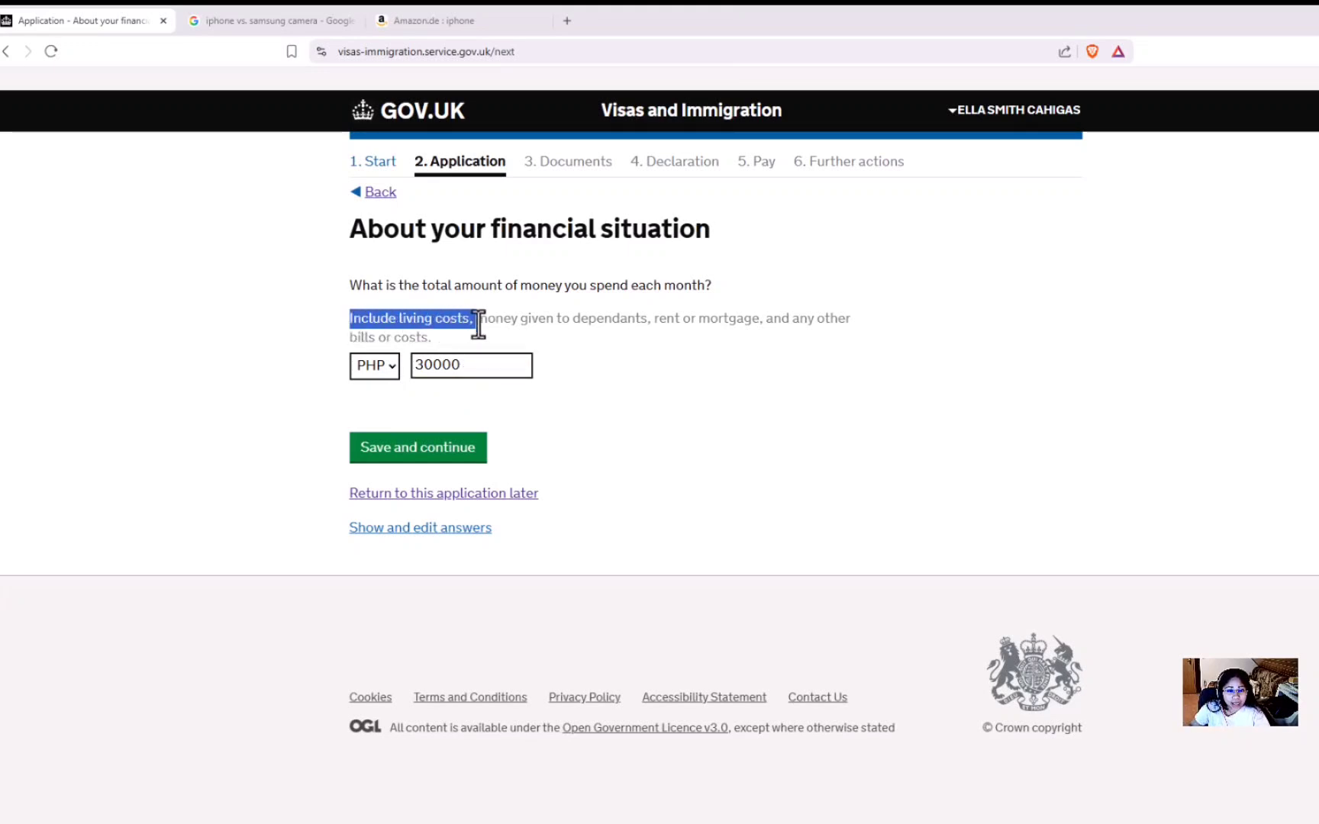
{"action": "left_click", "coordinate": [432, 373]}
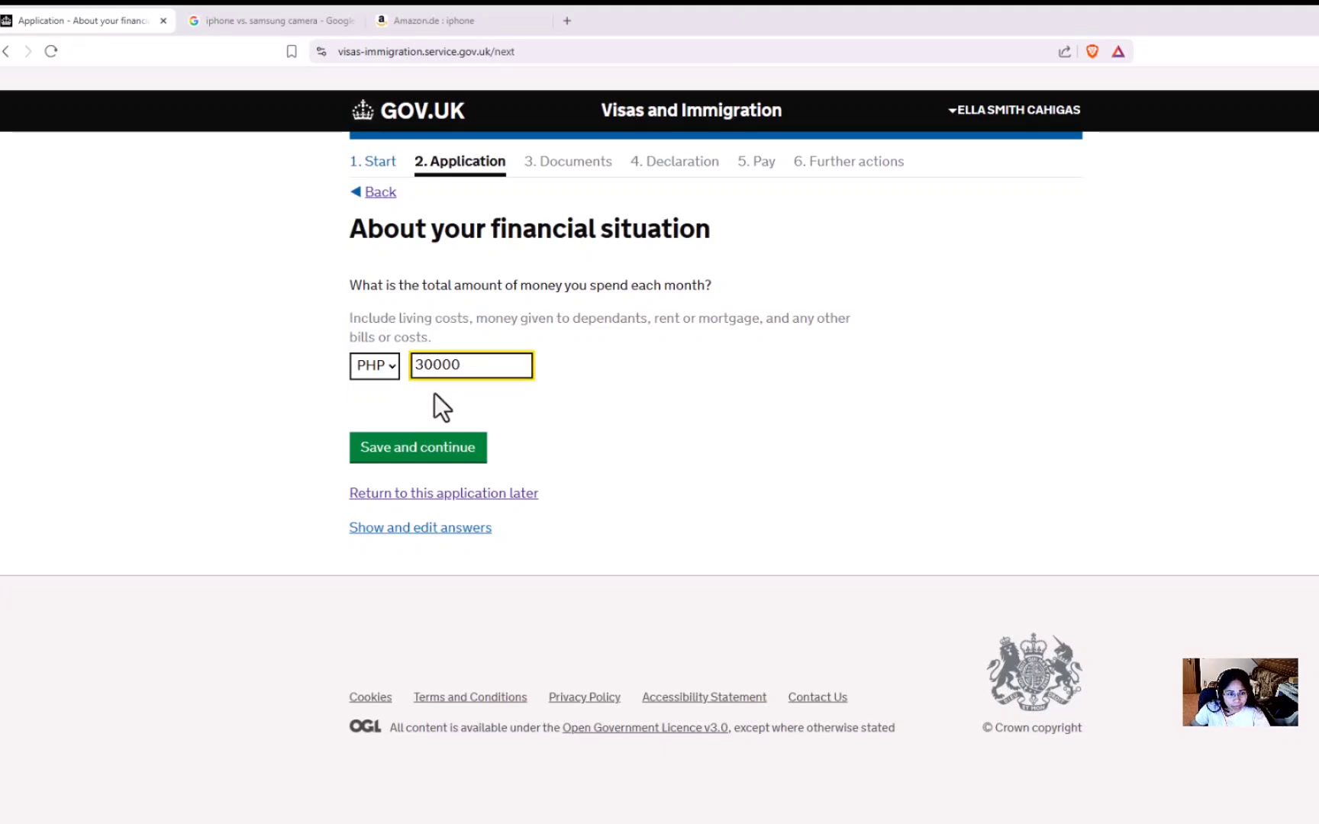
{"action": "key", "text": "BackSpace"}
{"action": "key", "text": "BackSpace"}
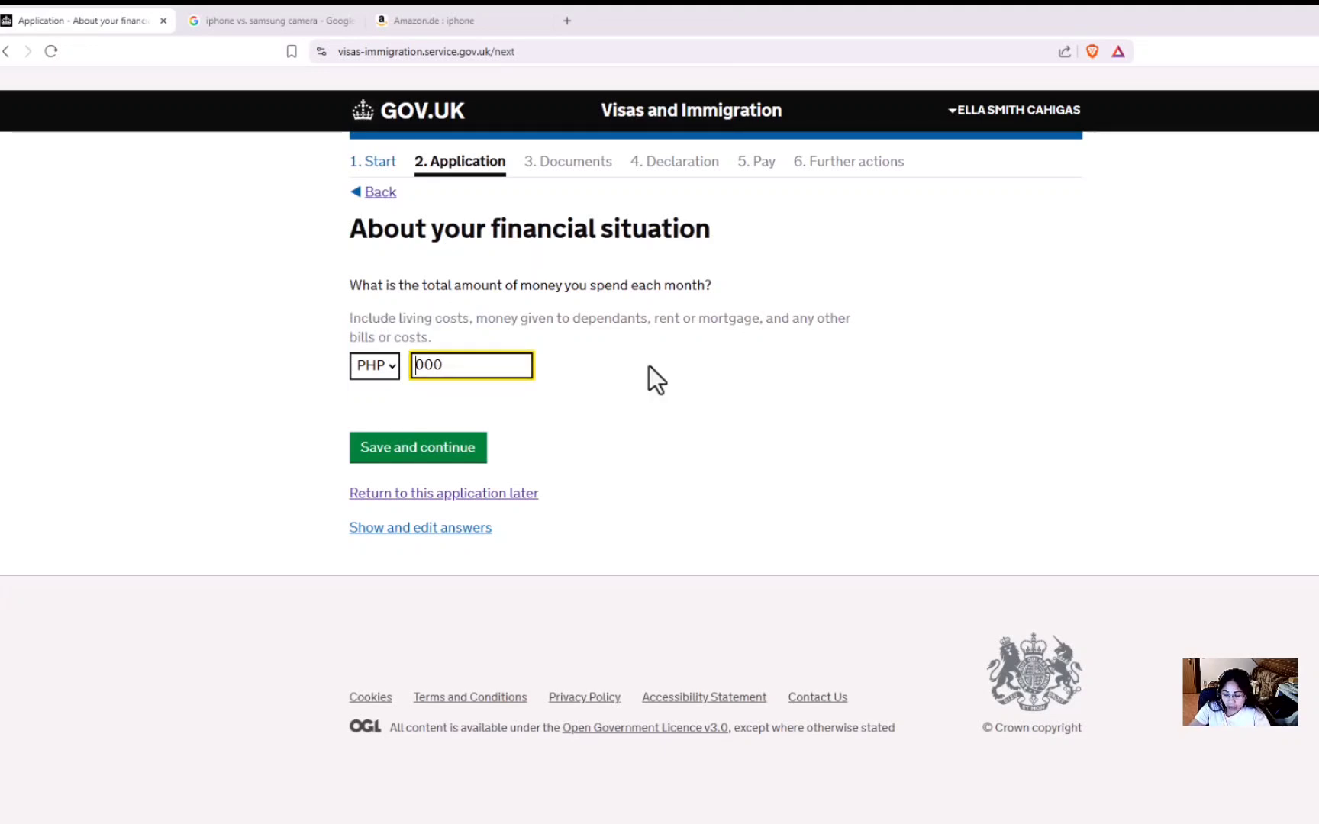
{"action": "type", "text": "20"}
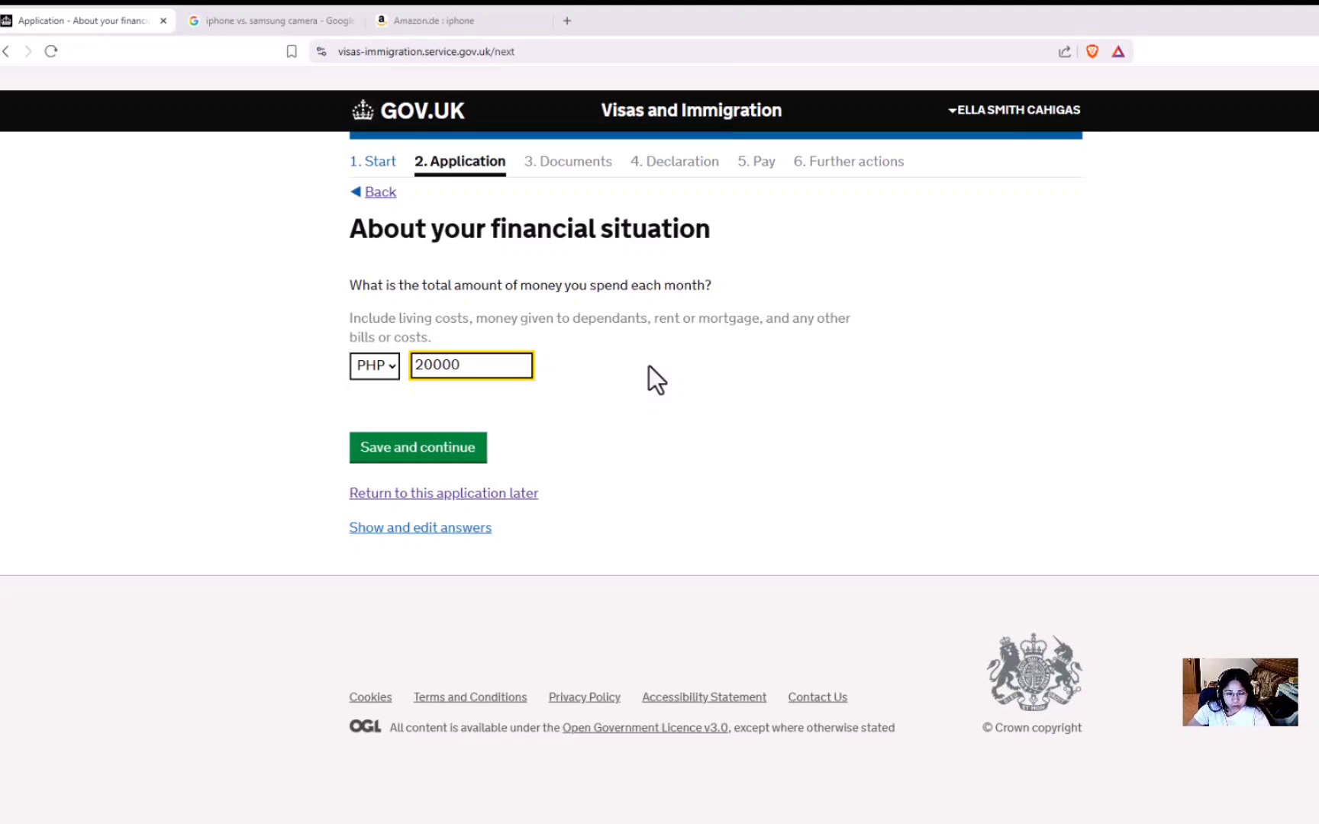
{"action": "left_click", "coordinate": [687, 359]}
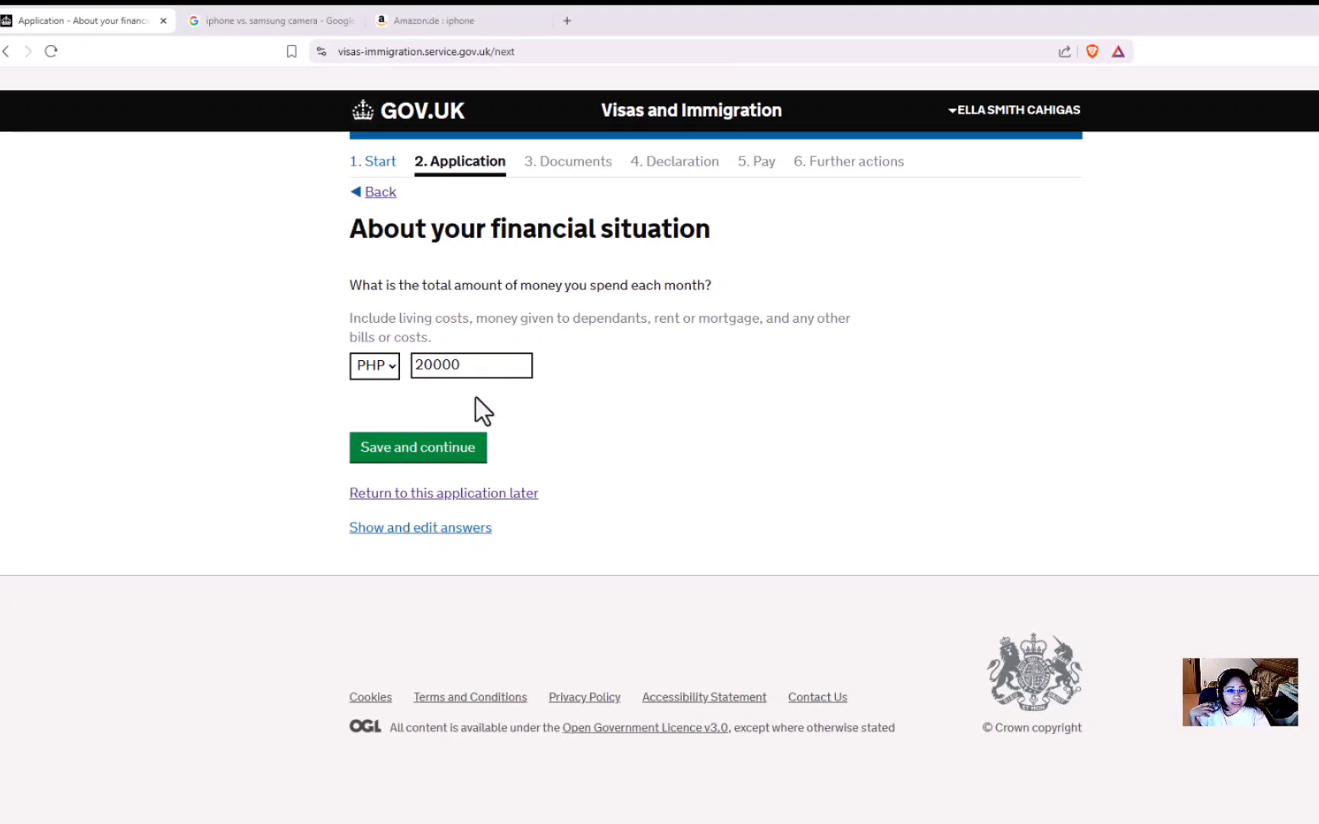
Save the monthly spending and answer Yes that someone else is paying for the visit.
{"action": "left_click", "coordinate": [452, 452]}
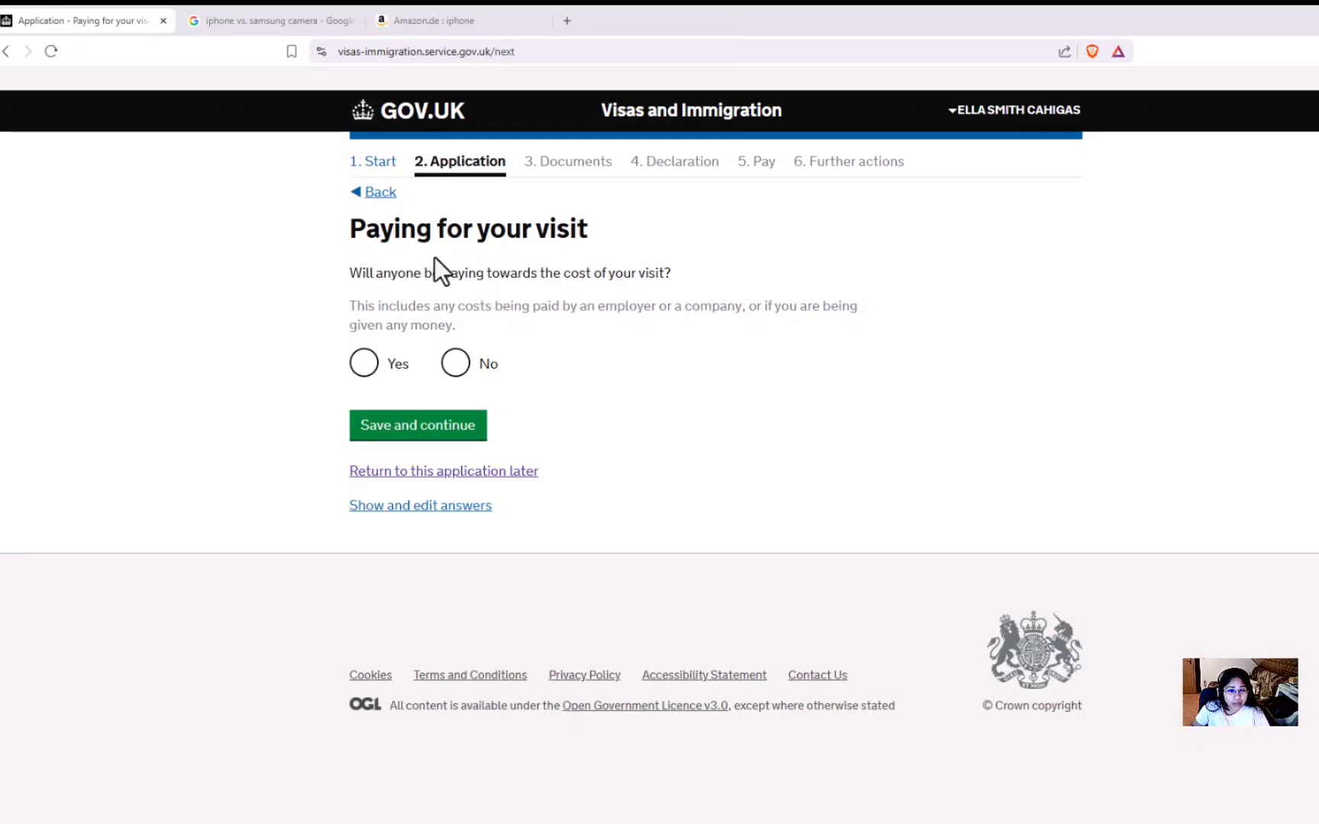
{"action": "left_click", "coordinate": [366, 368]}
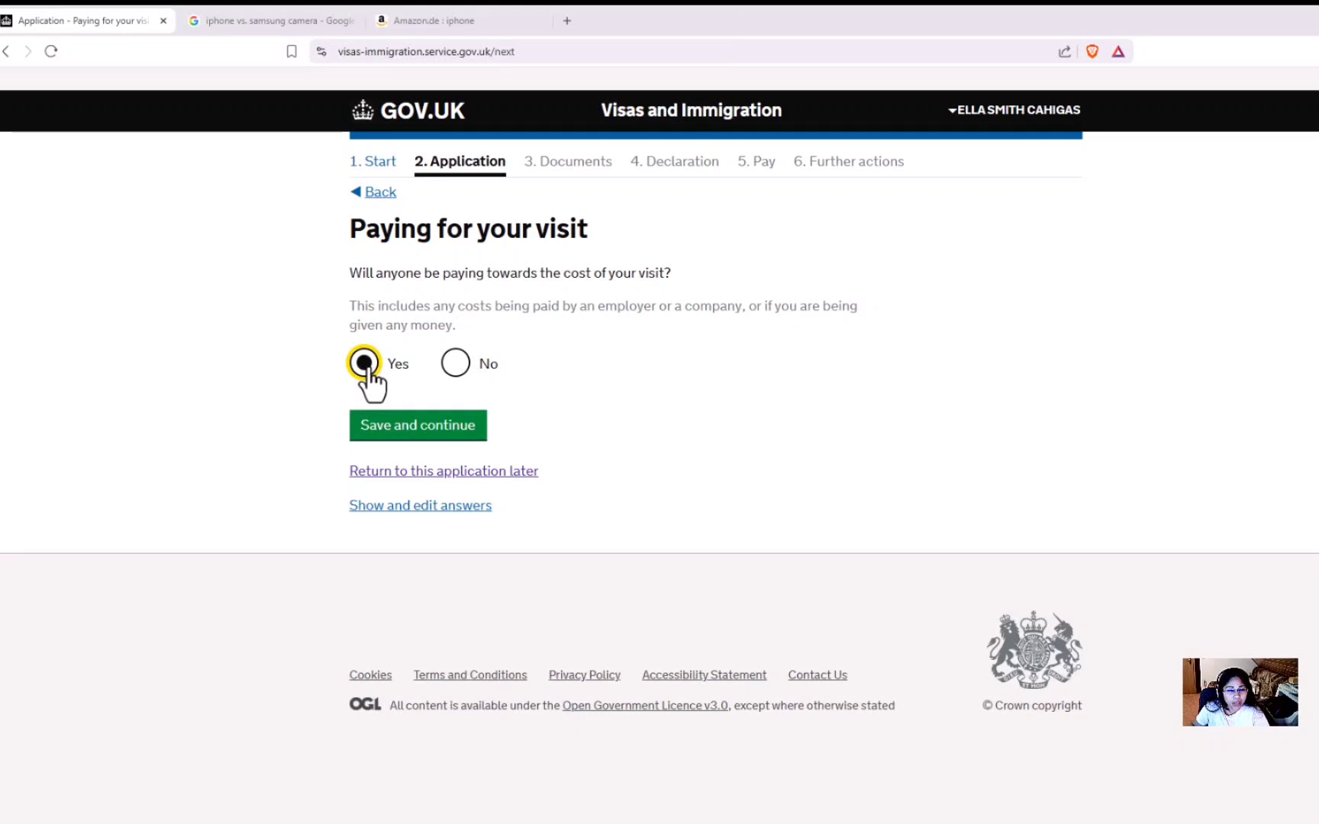
{"action": "left_click", "coordinate": [445, 435]}
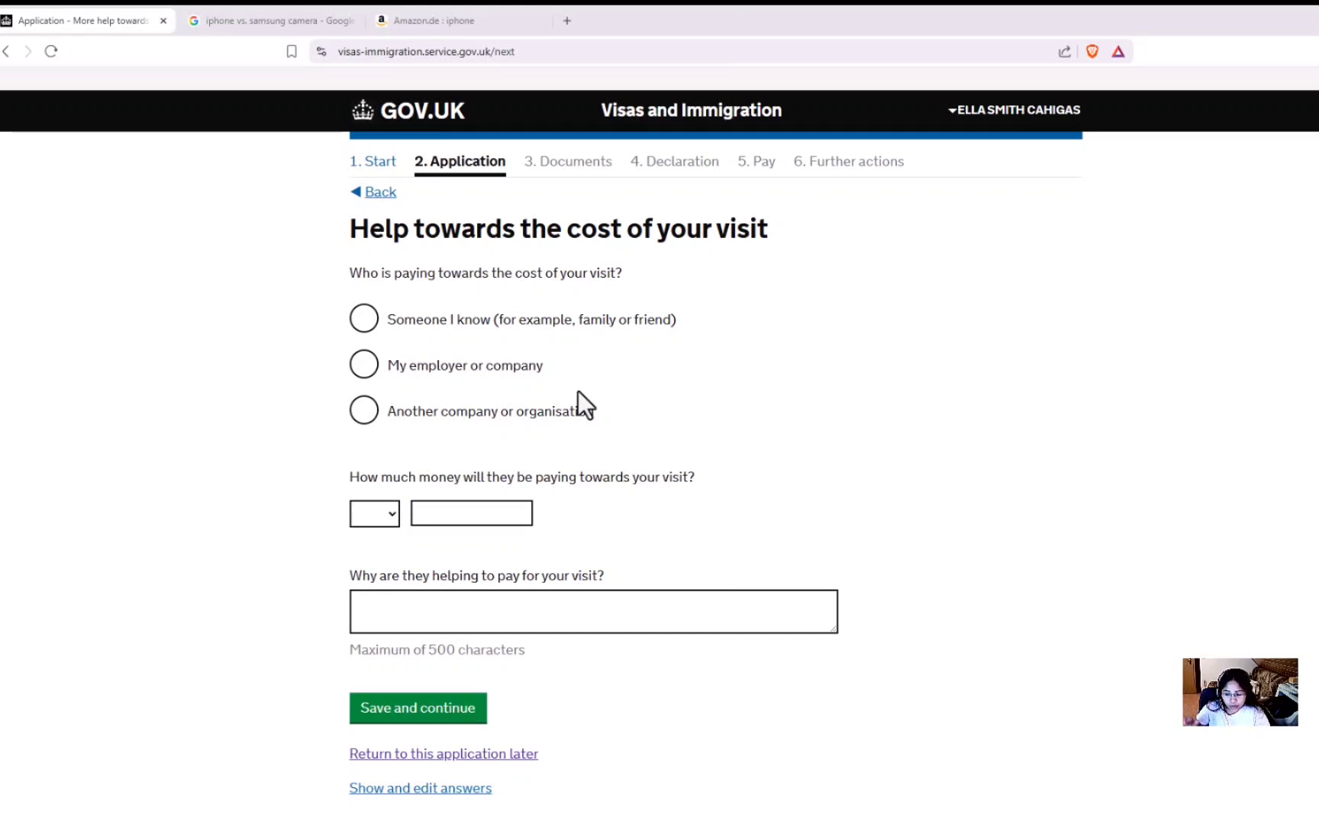
Say someone the applicant knows is paying, and enter the sponsor's name and town.
{"action": "left_click", "coordinate": [364, 319]}
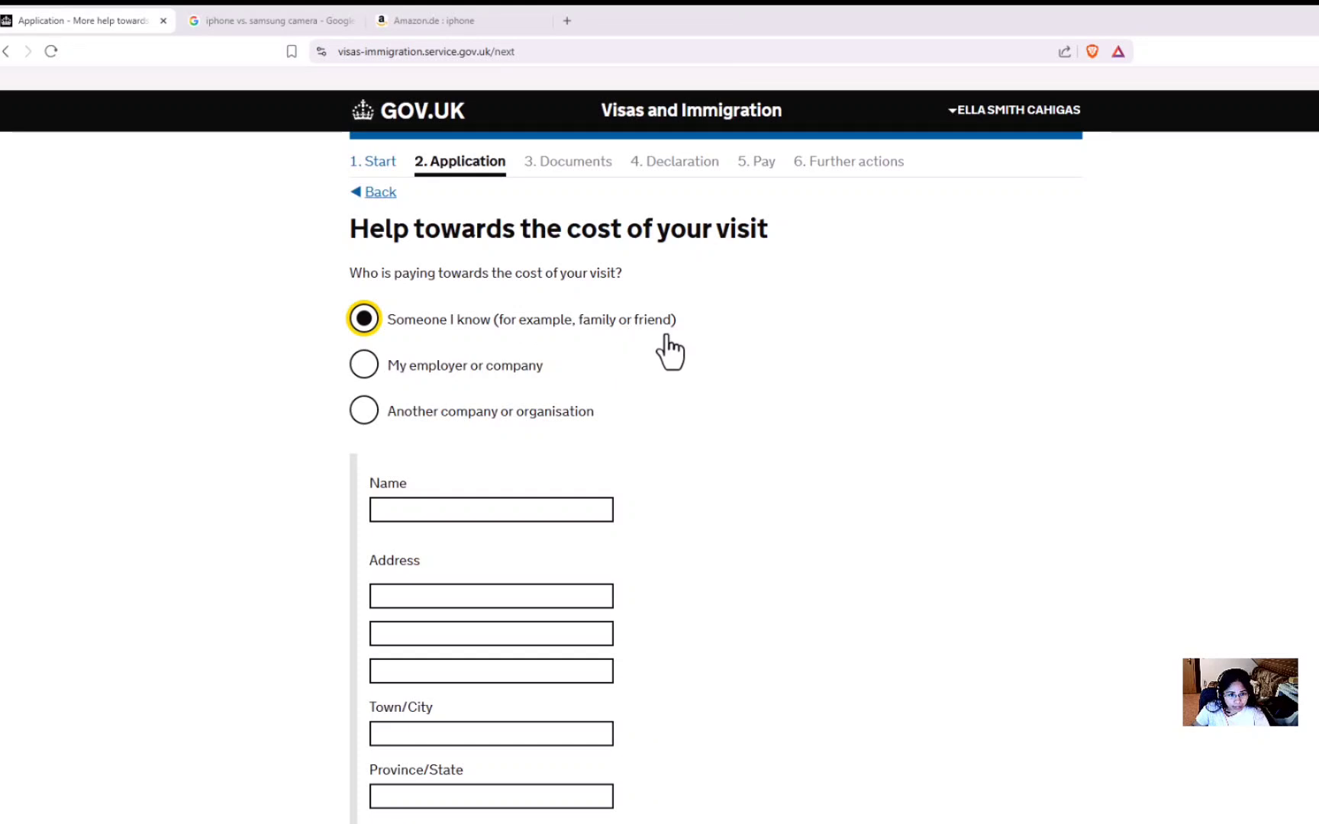
{"action": "scroll", "coordinate": [671, 353], "scroll_direction": "down", "scroll_amount": 3}
{"action": "left_click", "coordinate": [410, 306]}
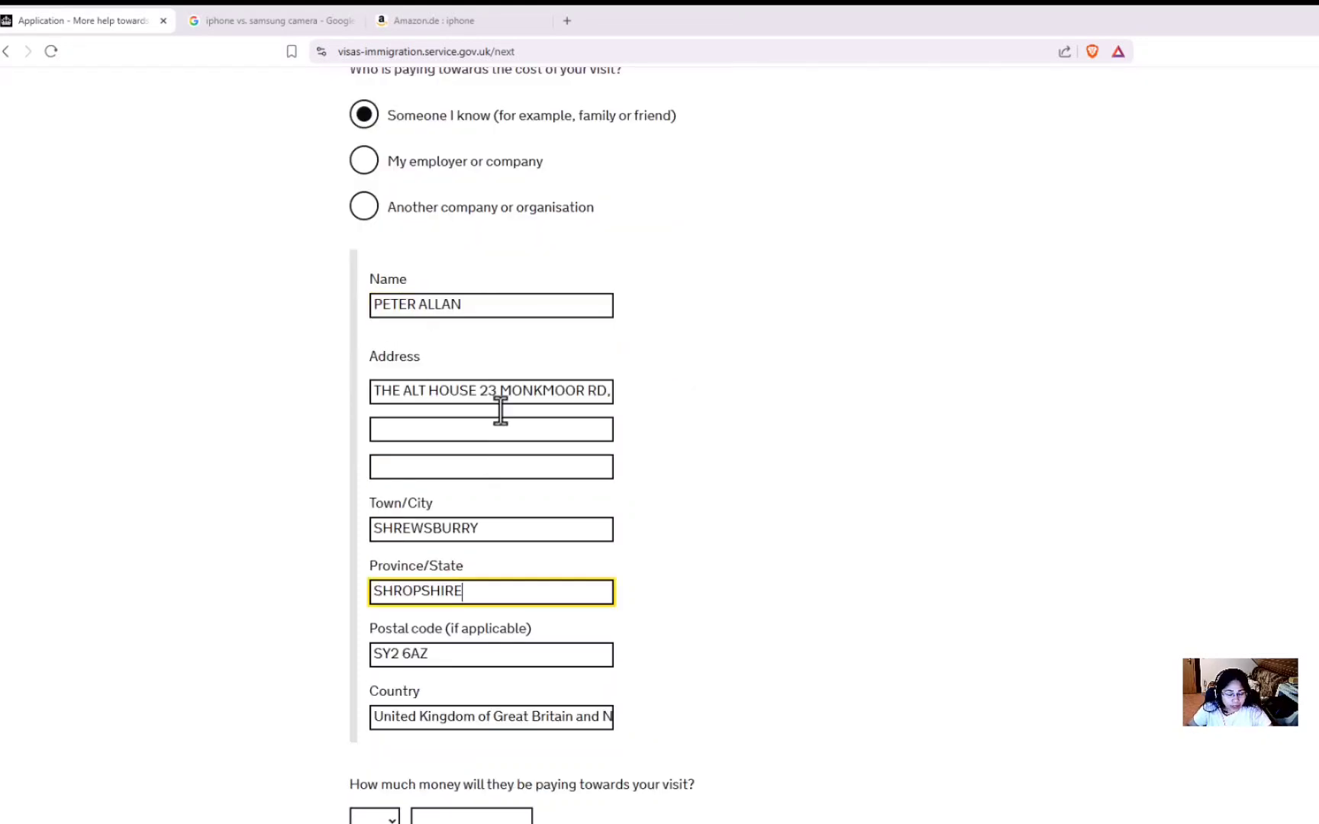
{"action": "left_click", "coordinate": [526, 530]}
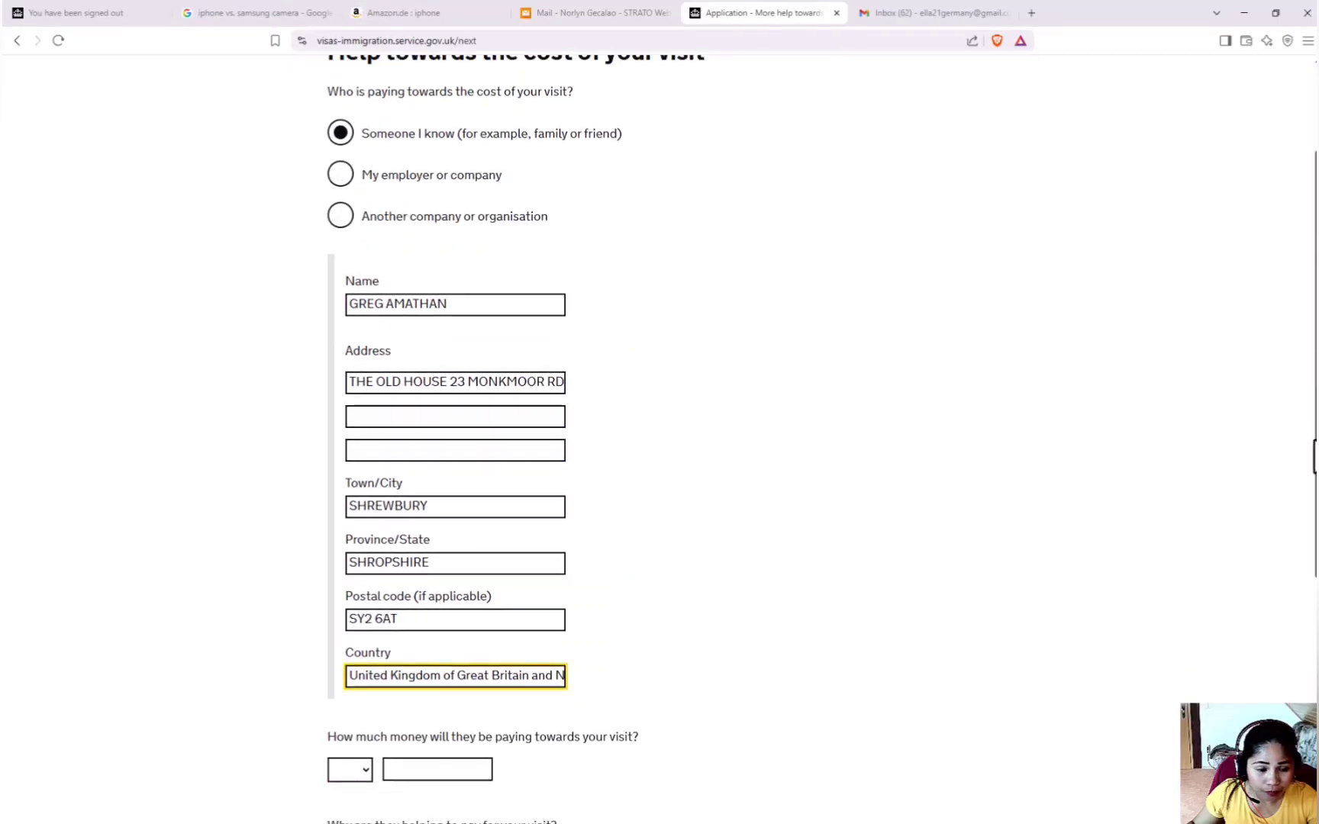
Record the sponsor's GBP 4000 contribution and why they are helping, then save.
{"action": "scroll", "coordinate": [1305, 576], "scroll_direction": "down", "scroll_amount": 3}
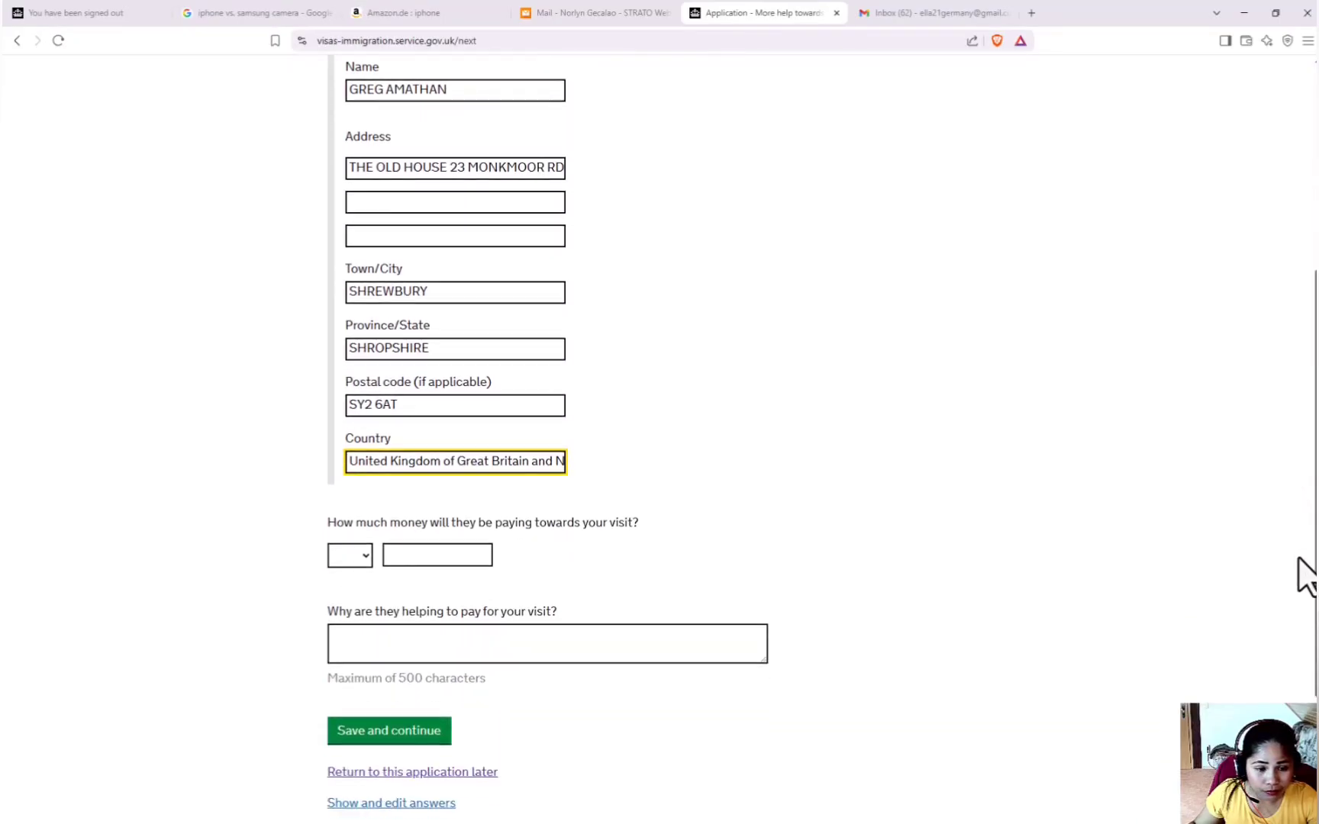
{"action": "scroll", "coordinate": [1281, 633], "scroll_direction": "down", "scroll_amount": 3}
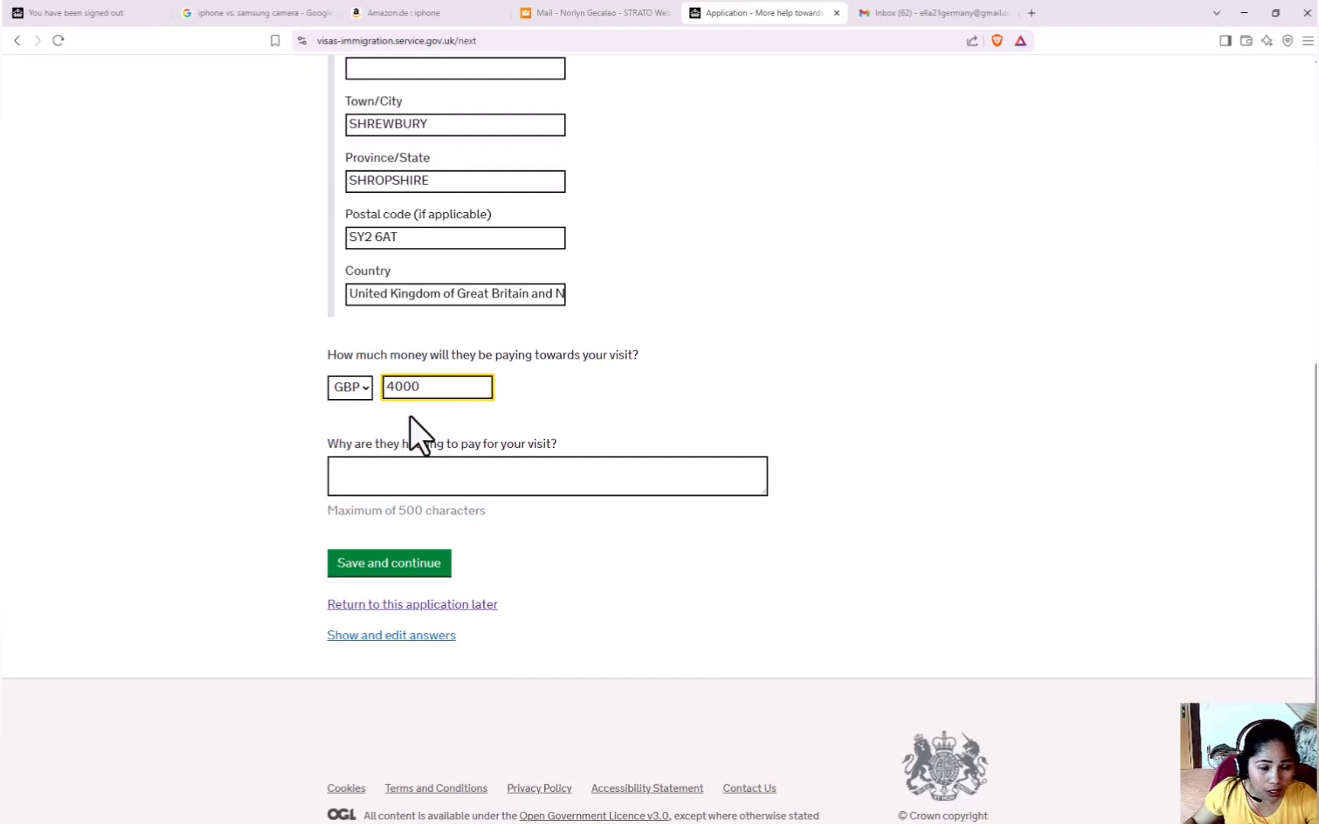
{"action": "left_click", "coordinate": [408, 465]}
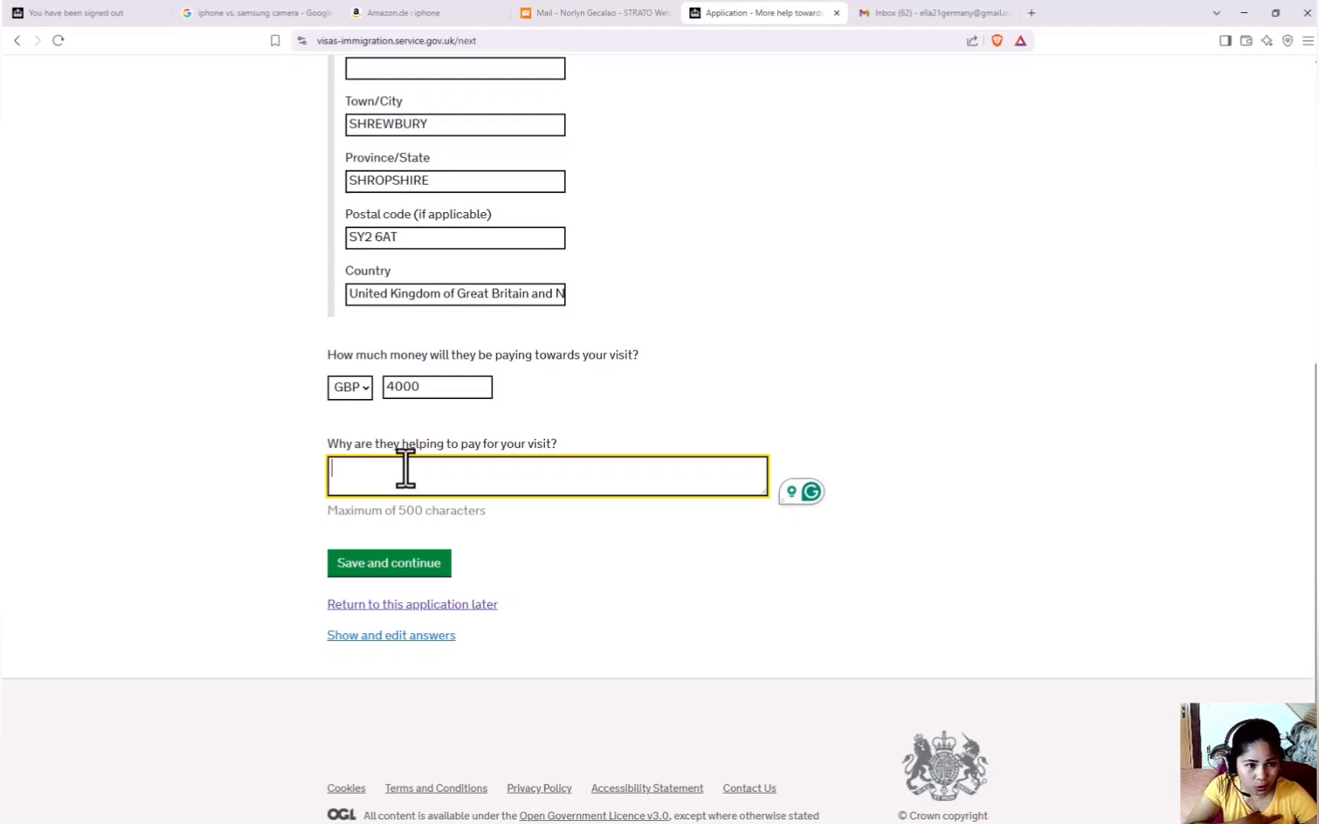
{"action": "left_click", "coordinate": [392, 566]}
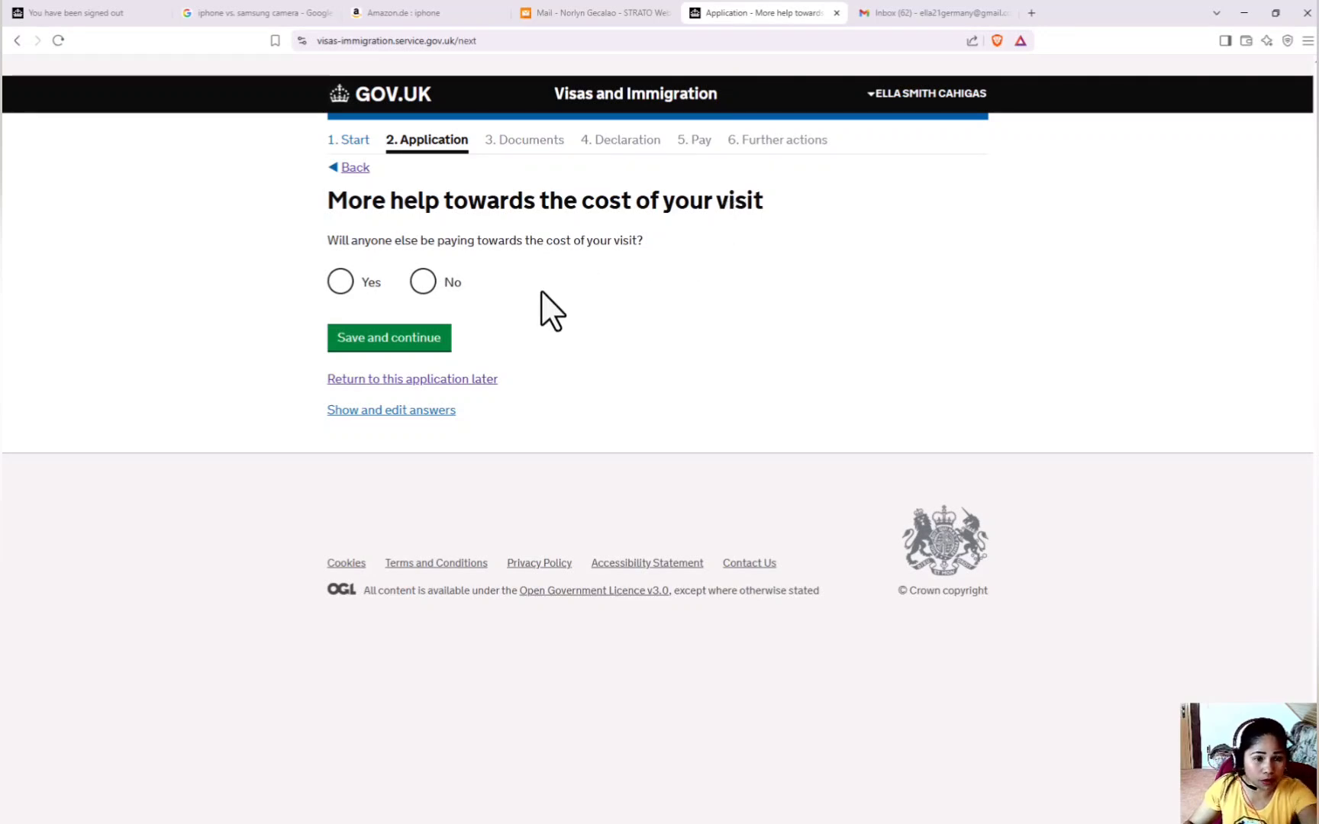
Answer that nobody else is paying, and enter the arrival date 12/08/2025.
{"action": "left_click", "coordinate": [426, 289]}
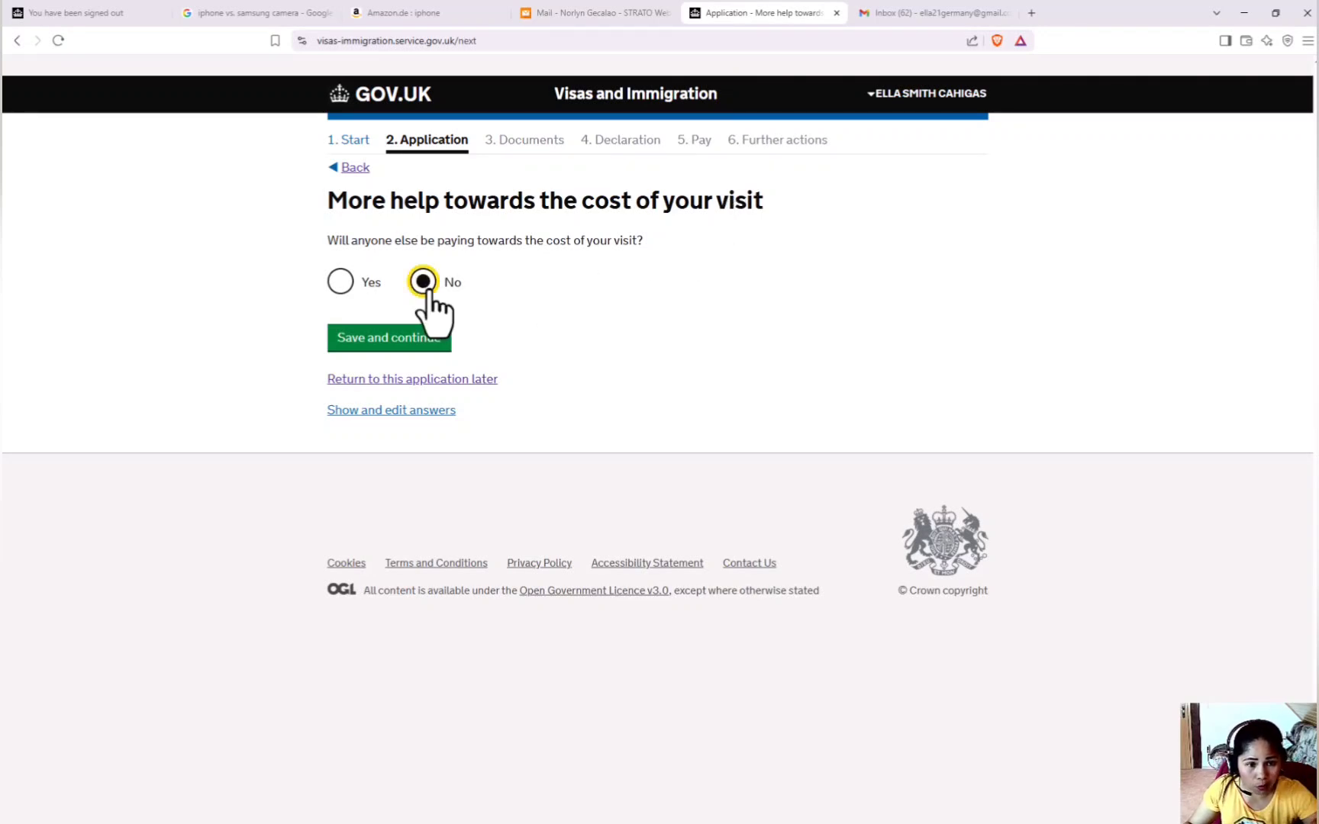
{"action": "left_click", "coordinate": [413, 345]}
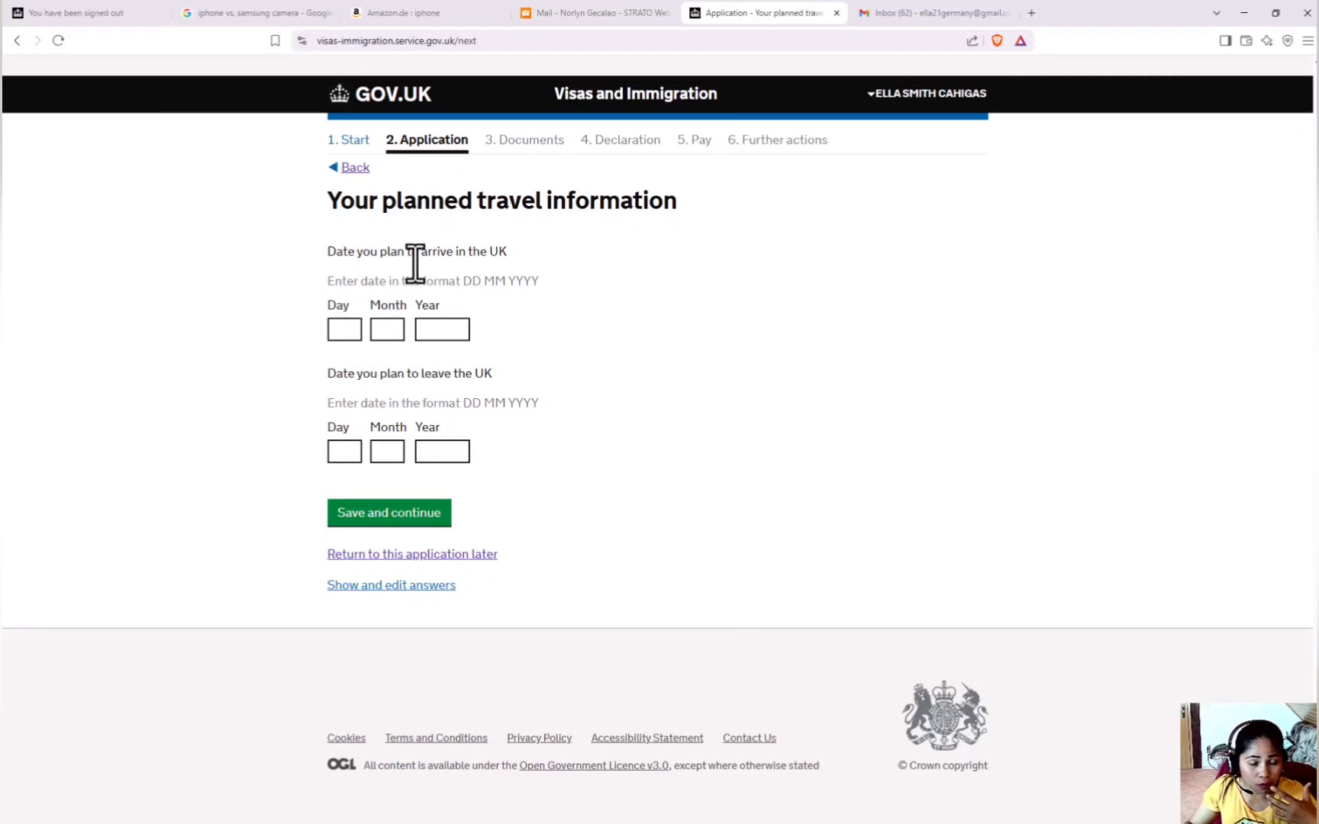
{"action": "left_click", "coordinate": [345, 332]}
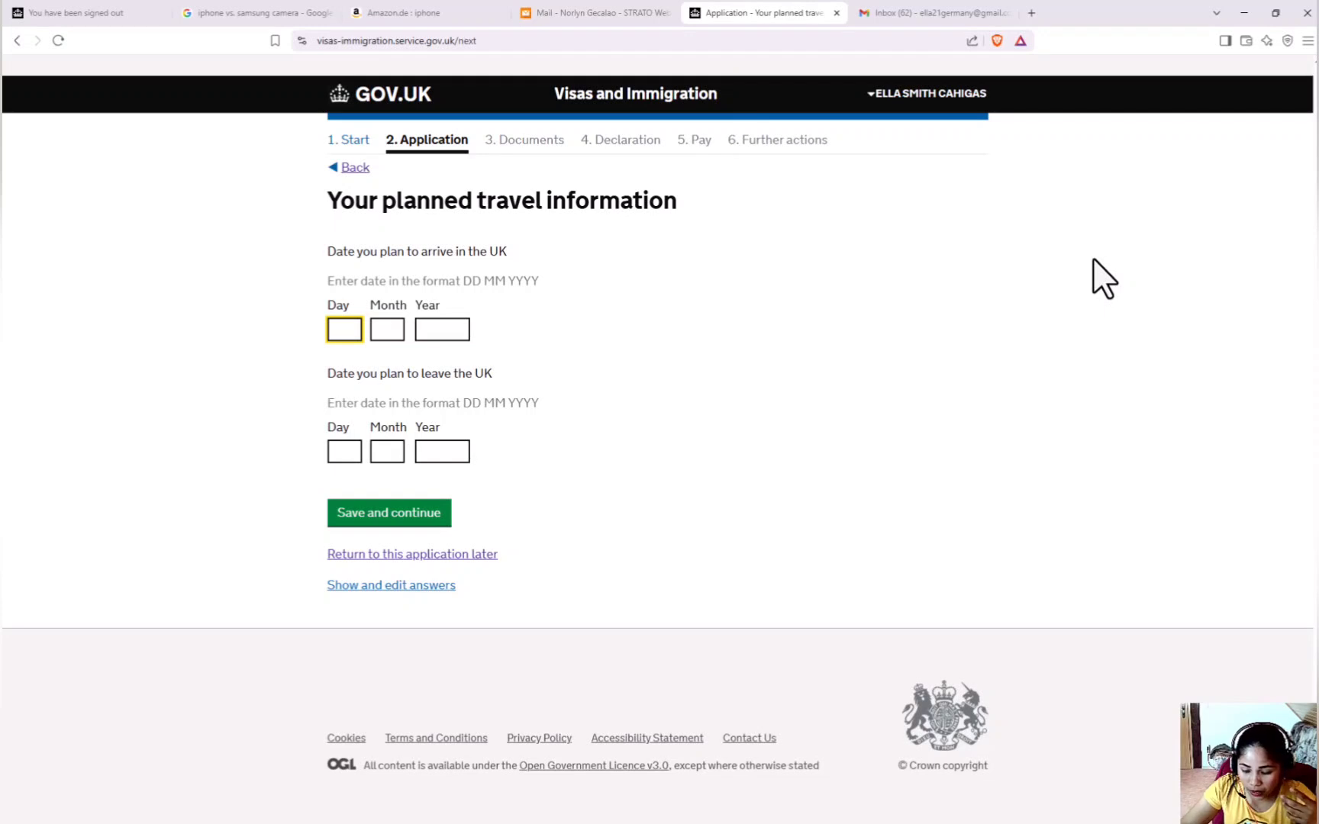
{"action": "type", "text": "12"}
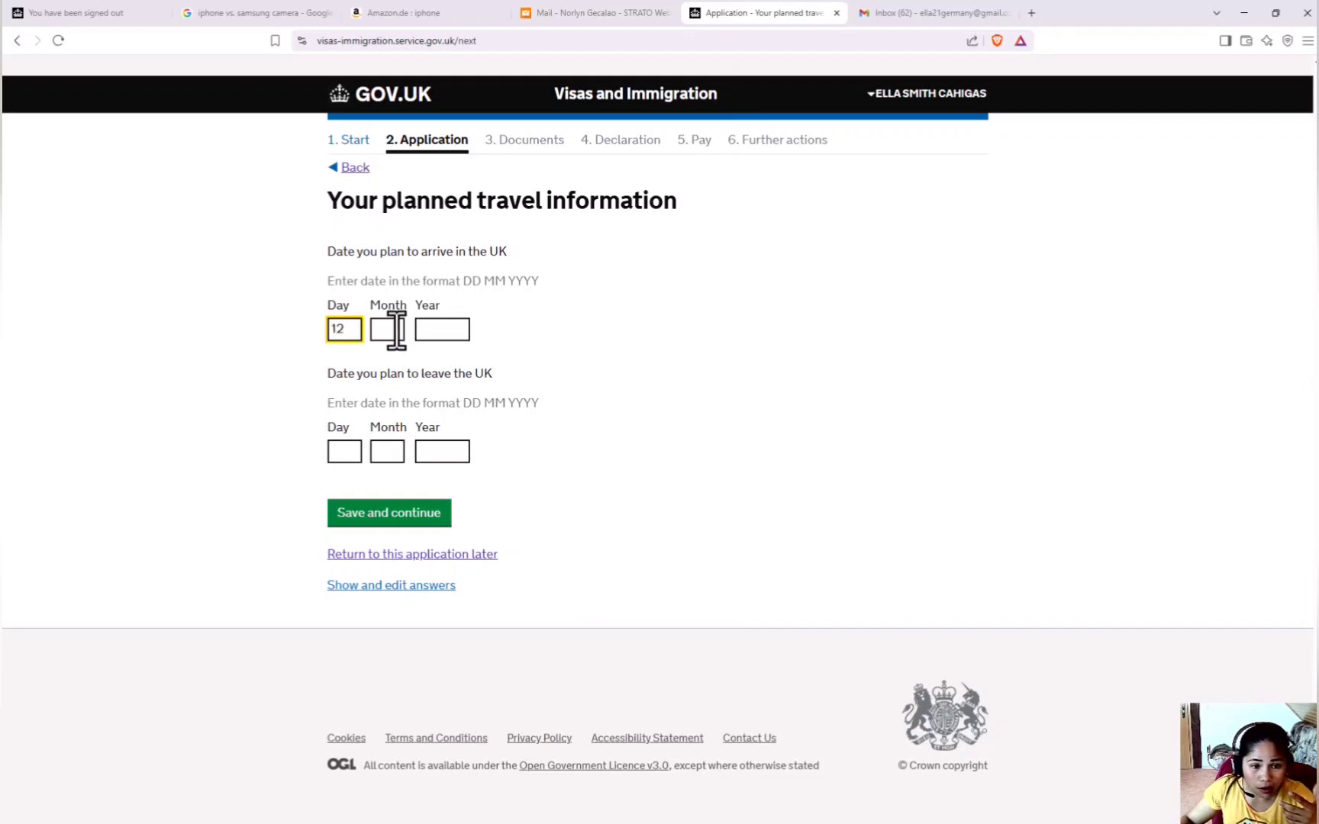
{"action": "left_click", "coordinate": [393, 331]}
{"action": "left_click", "coordinate": [465, 332]}
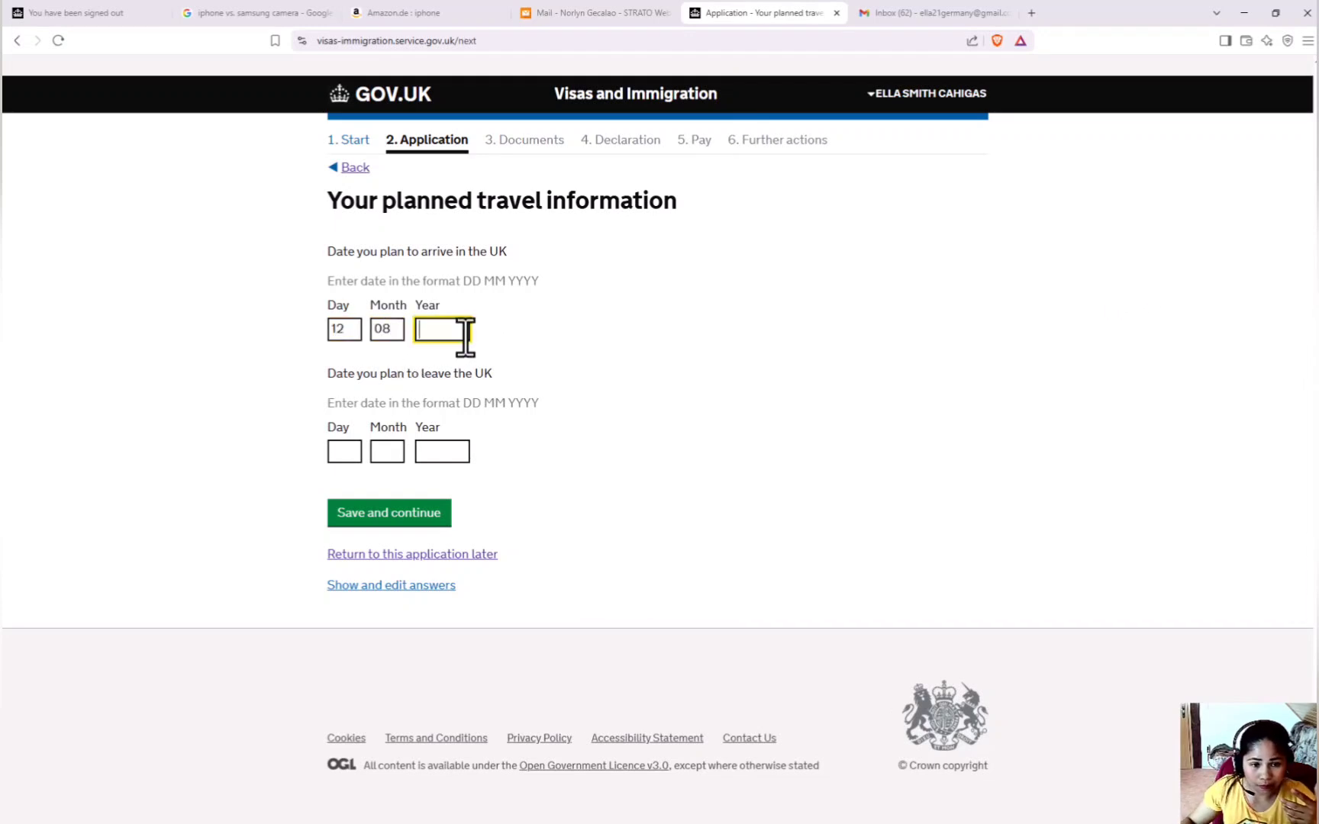
{"action": "type", "text": "2025"}
Enter the departure date 05/11/2025 and save the travel dates.
{"action": "key", "text": "Tab"}
{"action": "type", "text": "05"}
{"action": "left_click", "coordinate": [396, 453]}
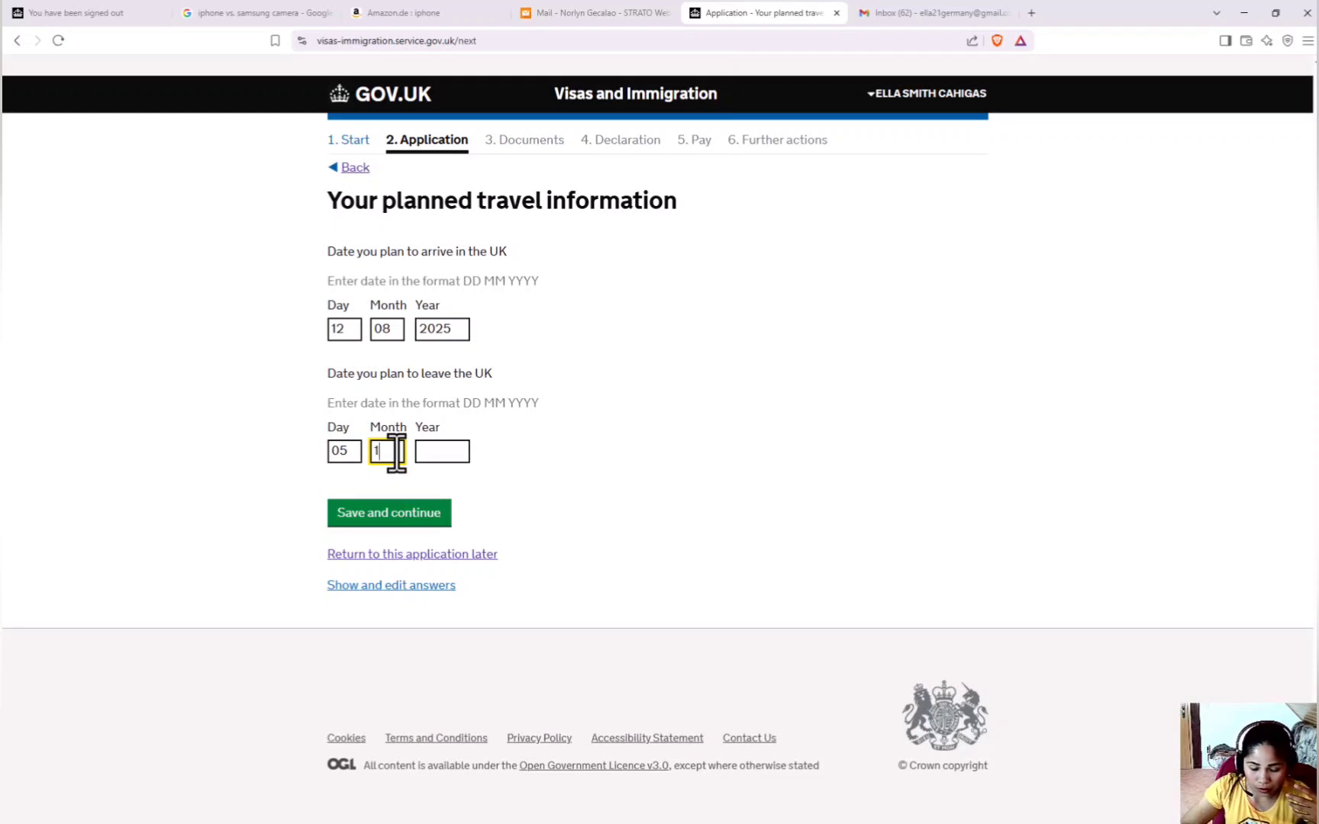
{"action": "left_click", "coordinate": [436, 450]}
{"action": "type", "text": "2025"}
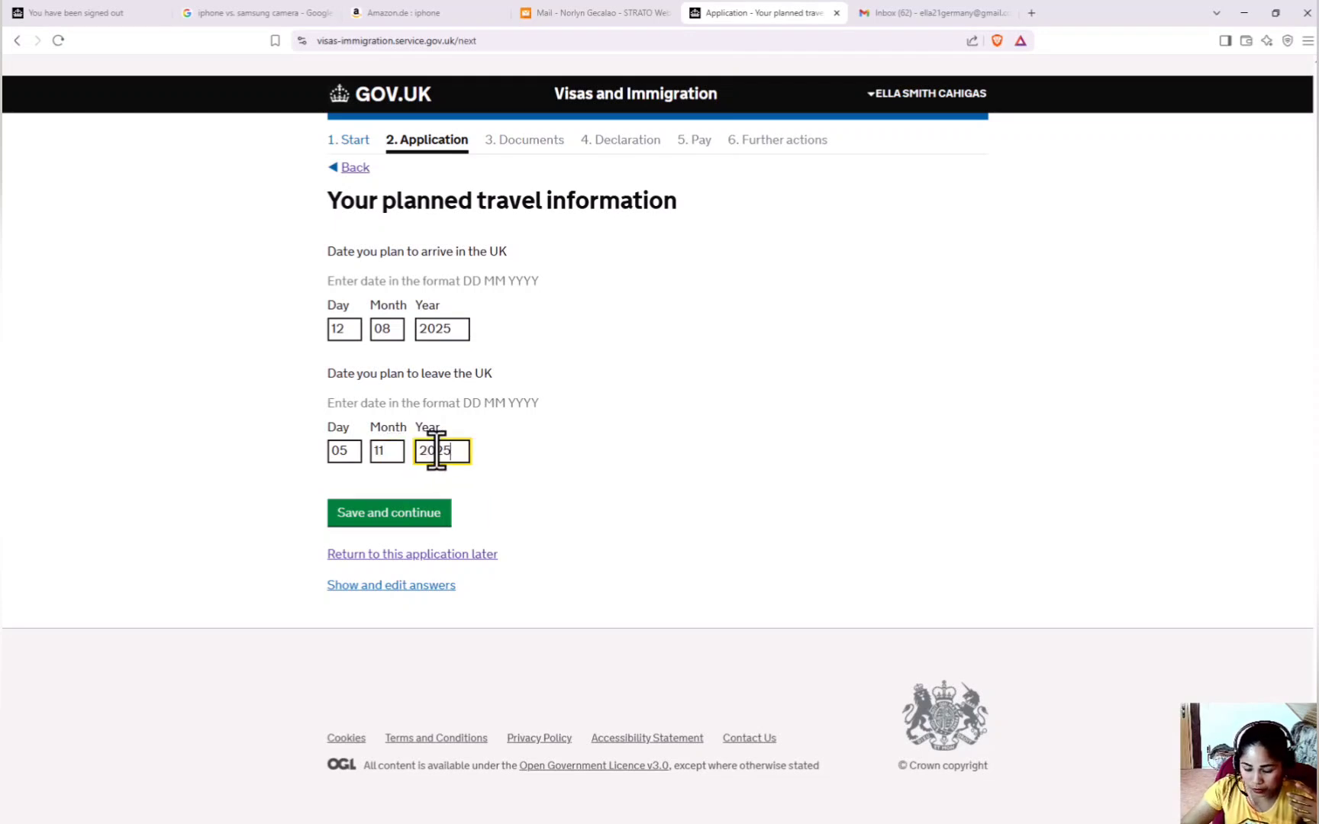
{"action": "left_click", "coordinate": [413, 515]}
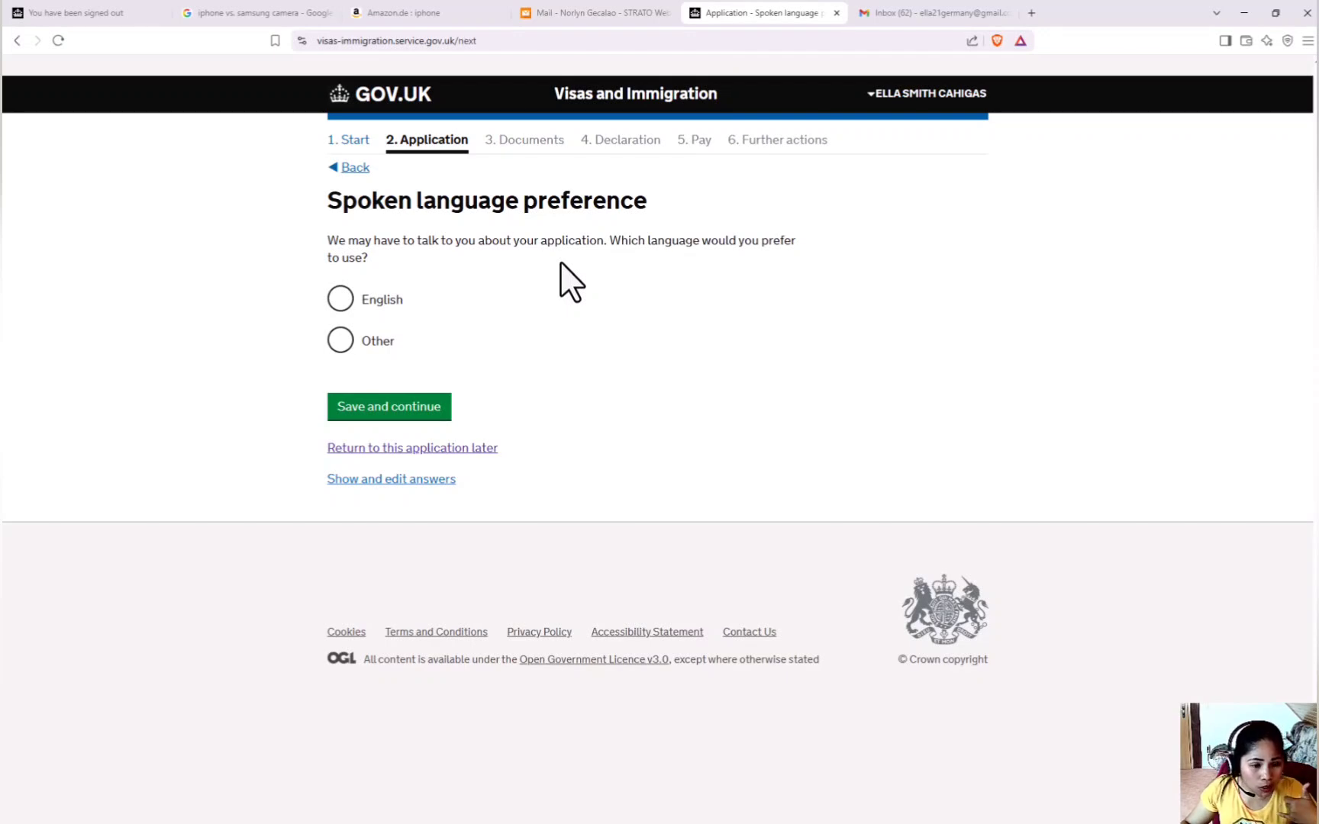
Choose English as the preferred spoken language and save it.
{"action": "left_click", "coordinate": [343, 309]}
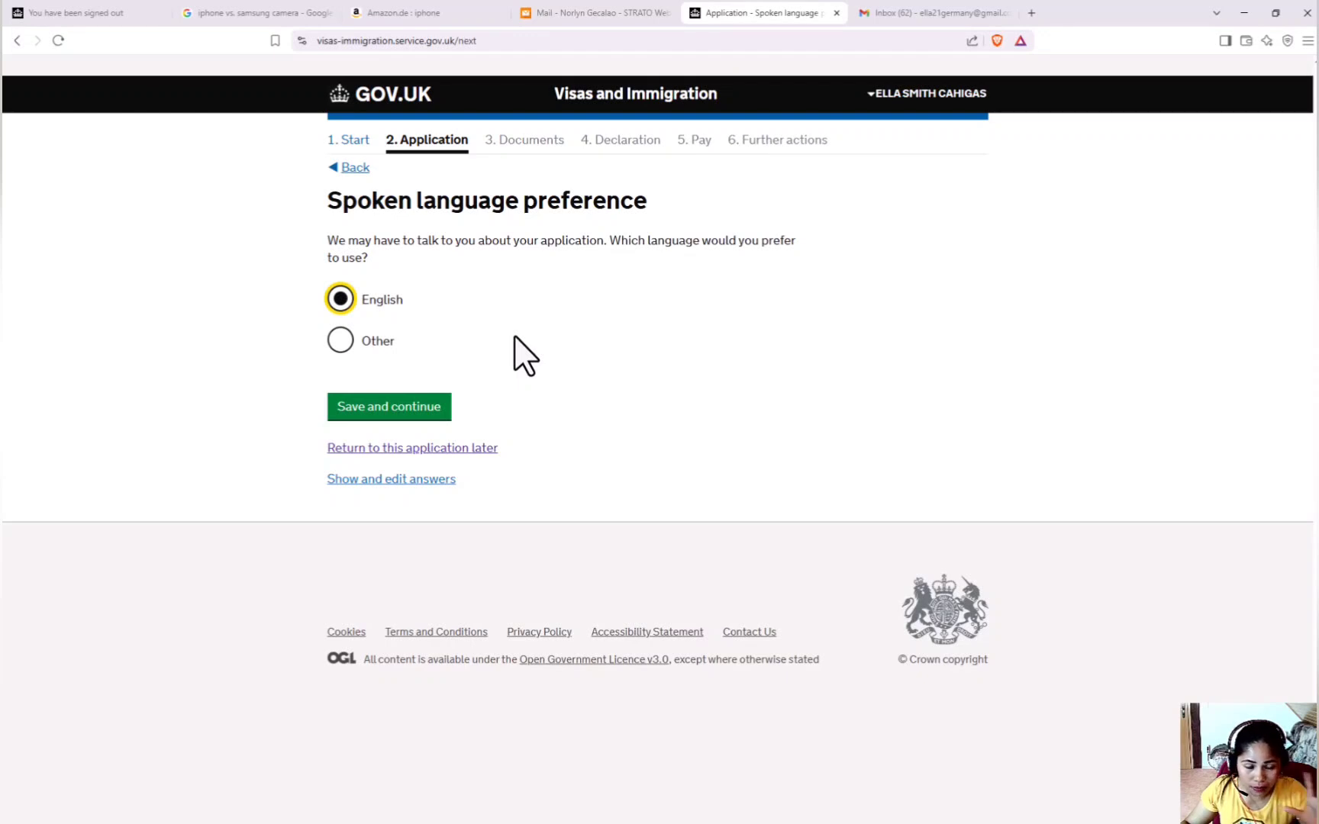
{"action": "left_click", "coordinate": [427, 412]}
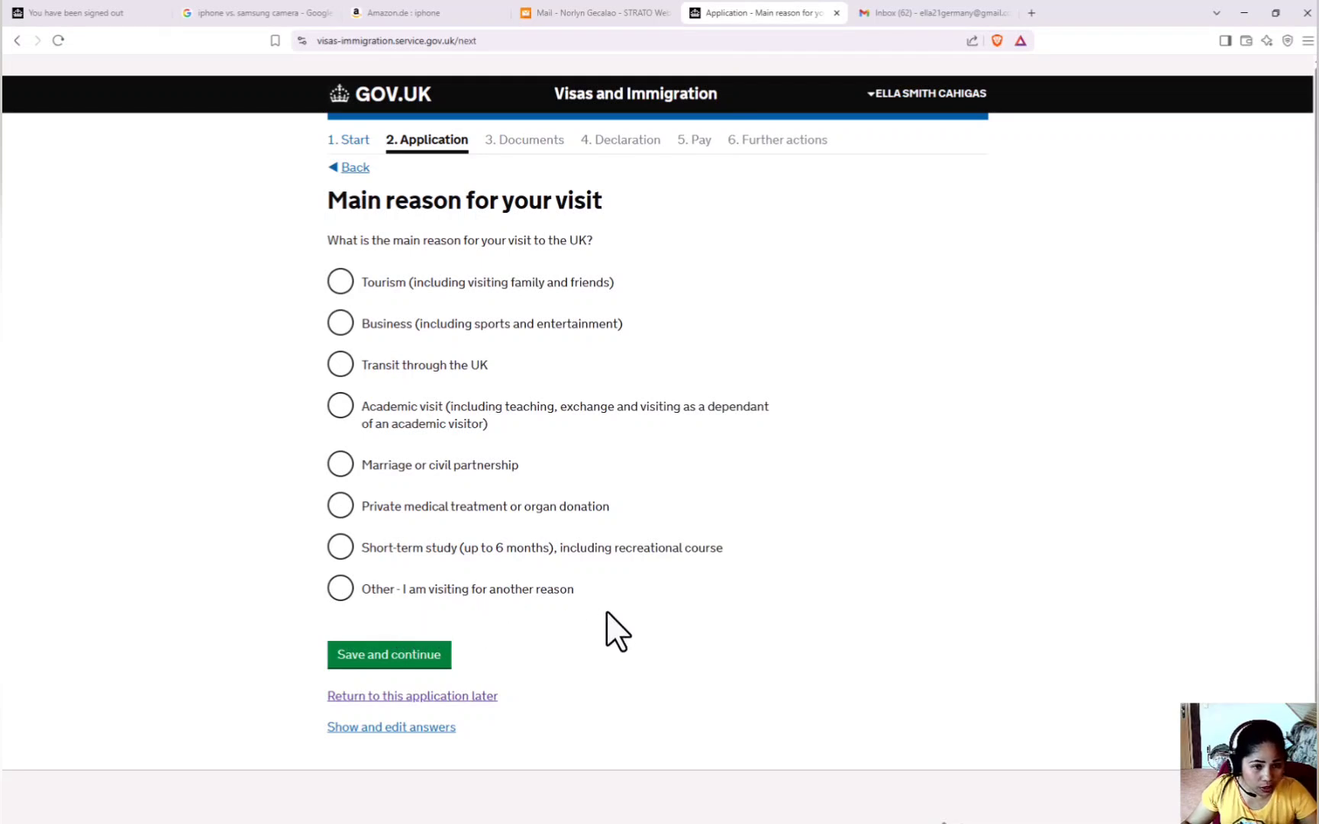
Give Tourism as the main visit reason, with Visiting friends as the holiday reason.
{"action": "left_click", "coordinate": [341, 284]}
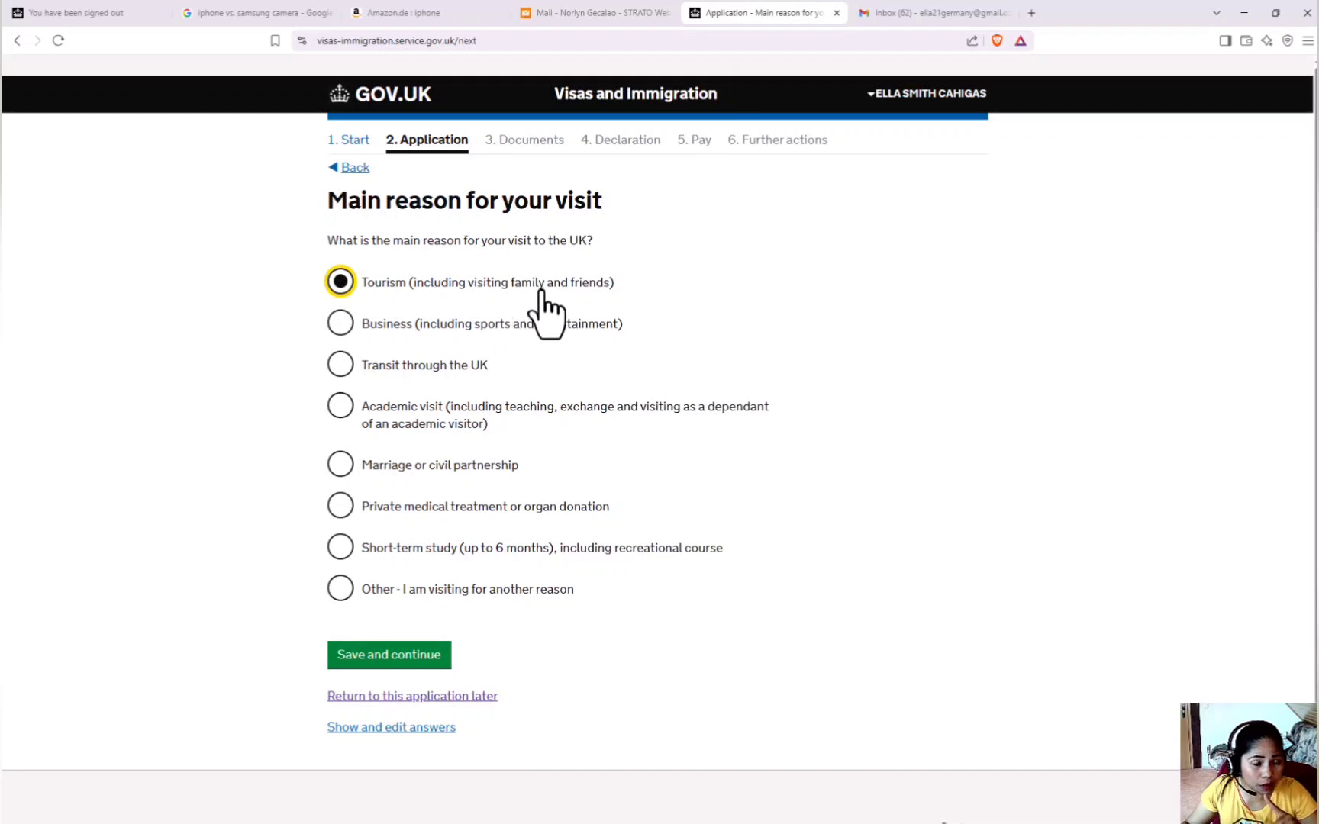
{"action": "left_click", "coordinate": [395, 661]}
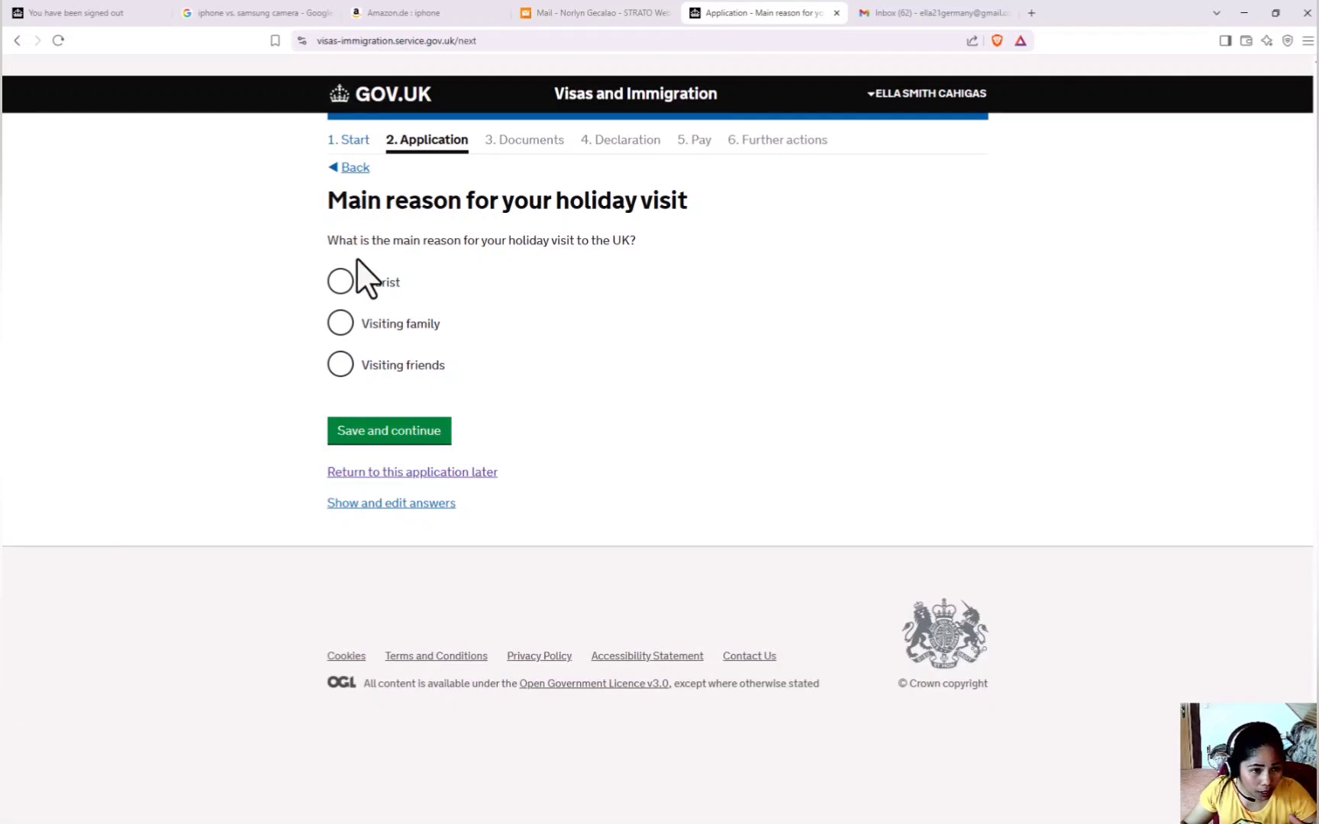
{"action": "left_click", "coordinate": [340, 367]}
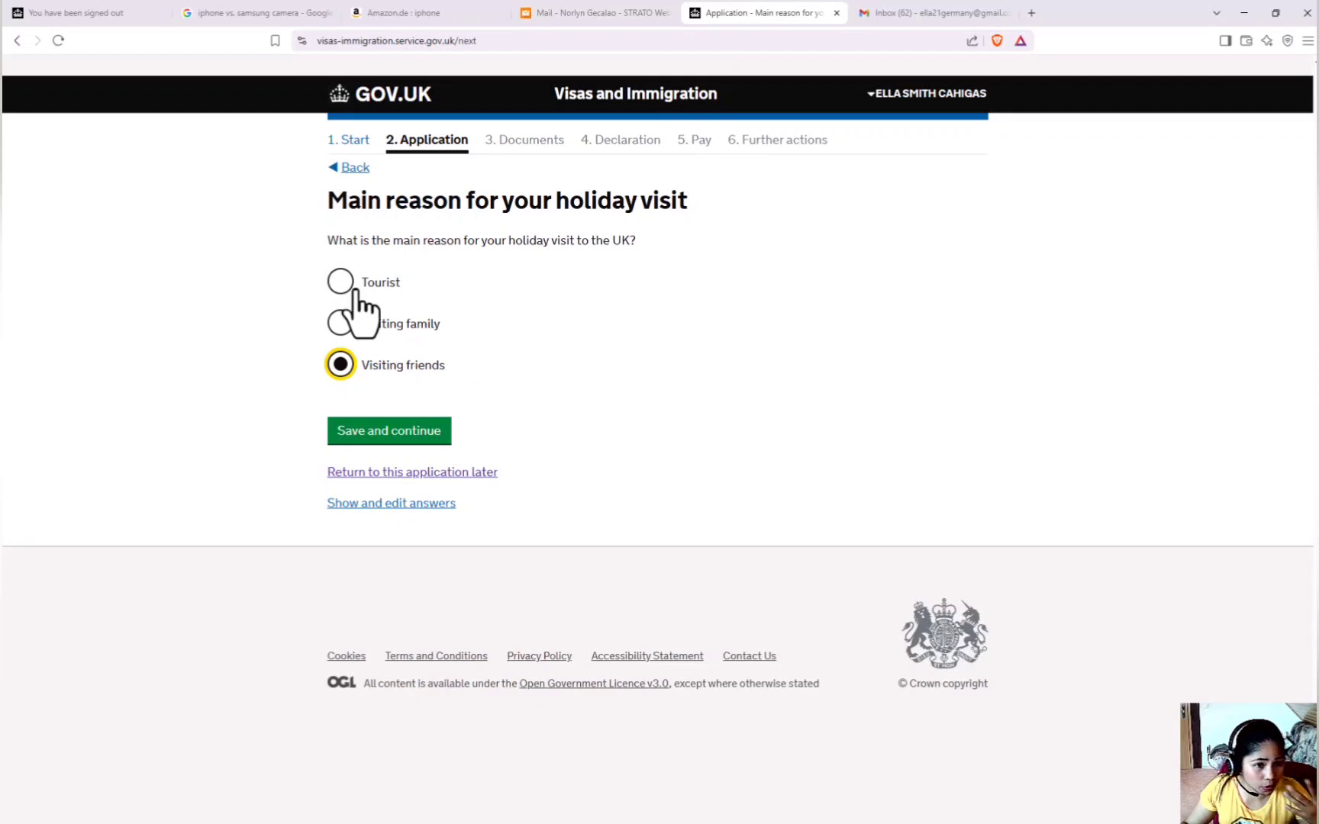
{"action": "left_click", "coordinate": [367, 437]}
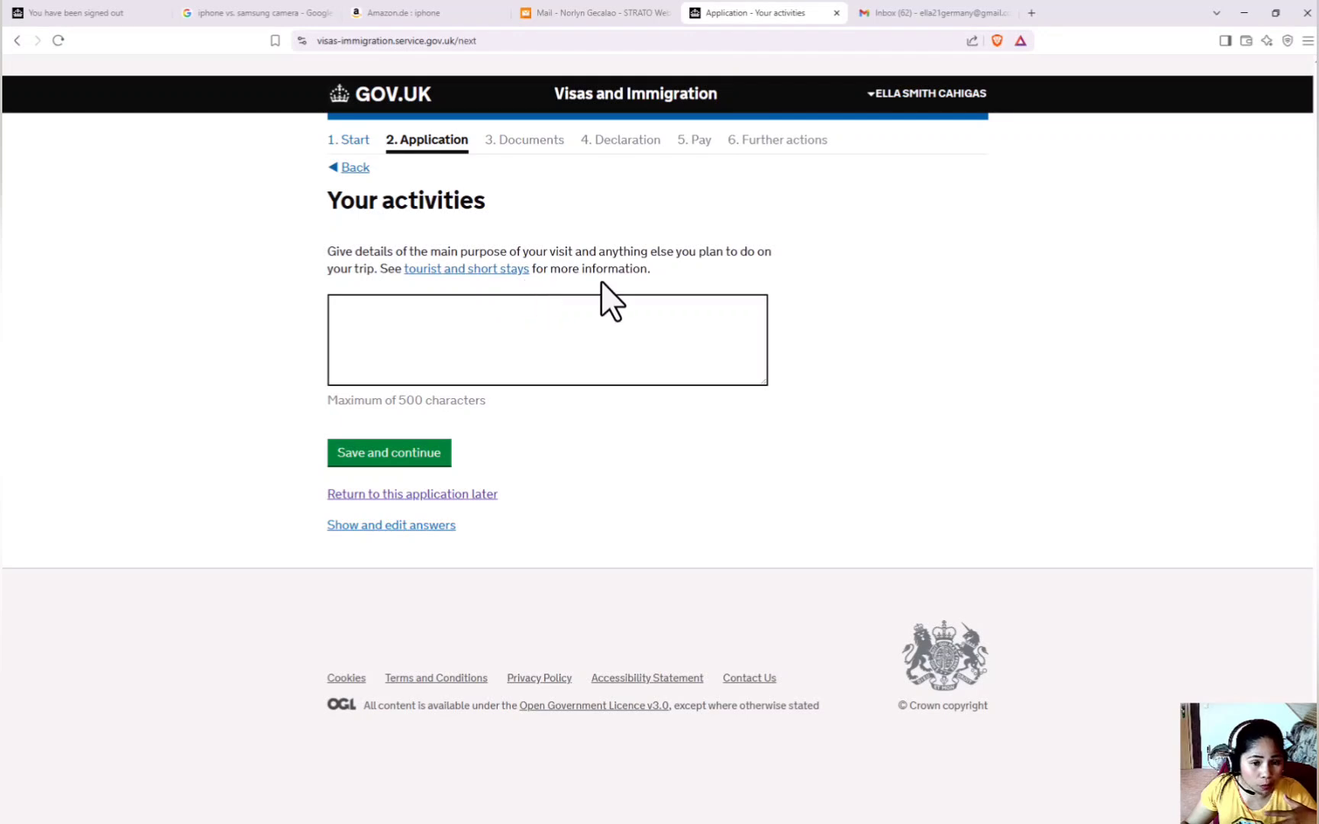
Paste 'To visit my boyfriend and for tourism purposes.' as the planned activities and save.
{"action": "left_click", "coordinate": [586, 324]}
{"action": "type", "text": "To visit my boyfriend and for tourism purposes."}
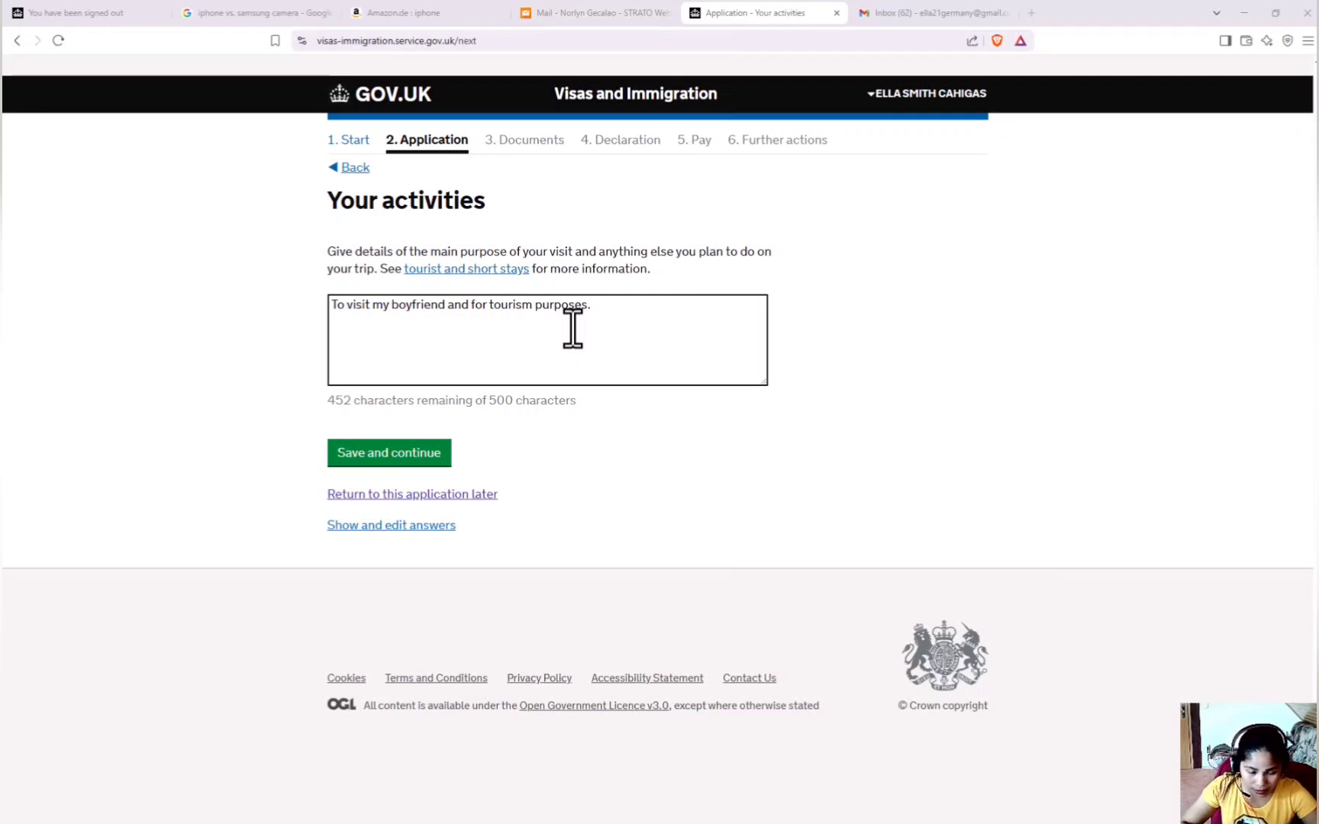
{"action": "left_click", "coordinate": [398, 454]}
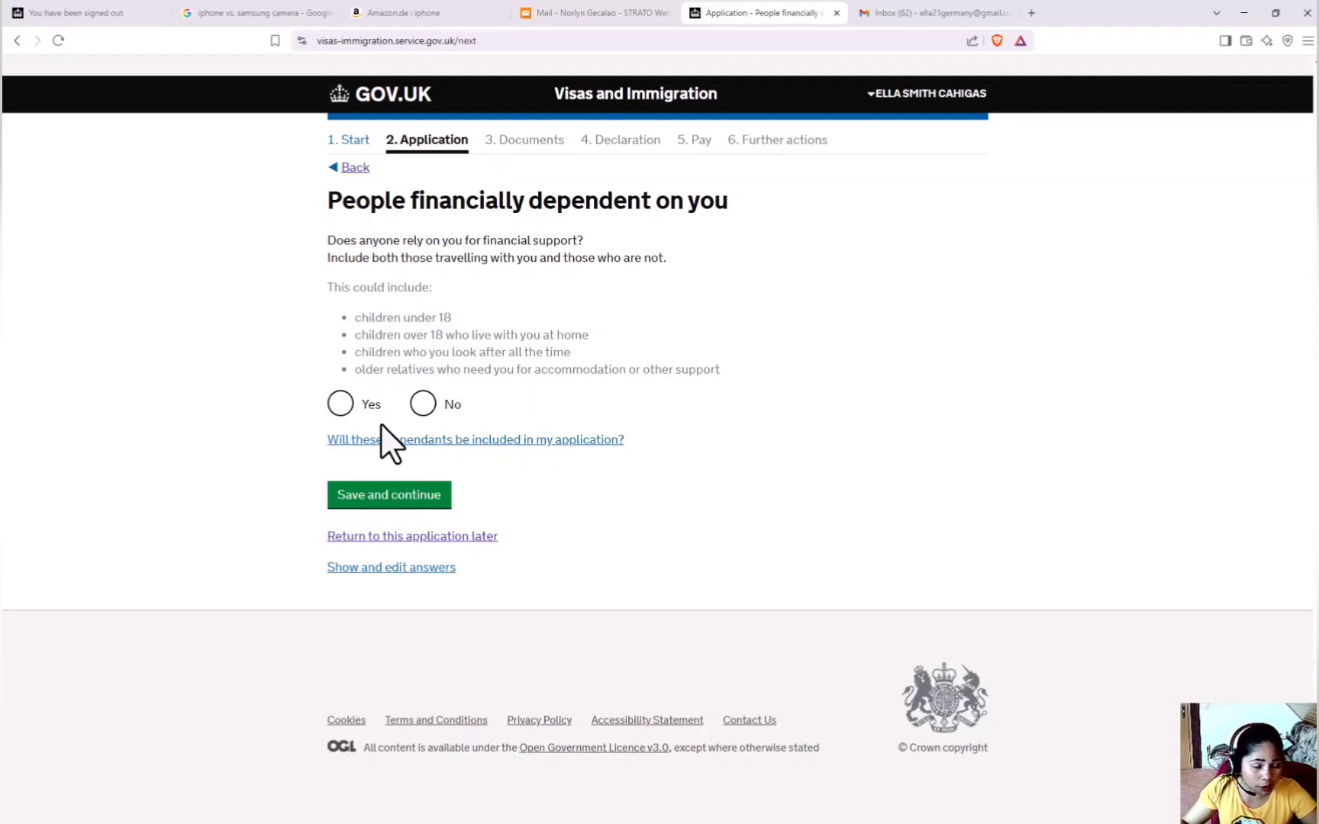
Answer Yes to someone relying on the applicant financially.
{"action": "left_click", "coordinate": [341, 406]}
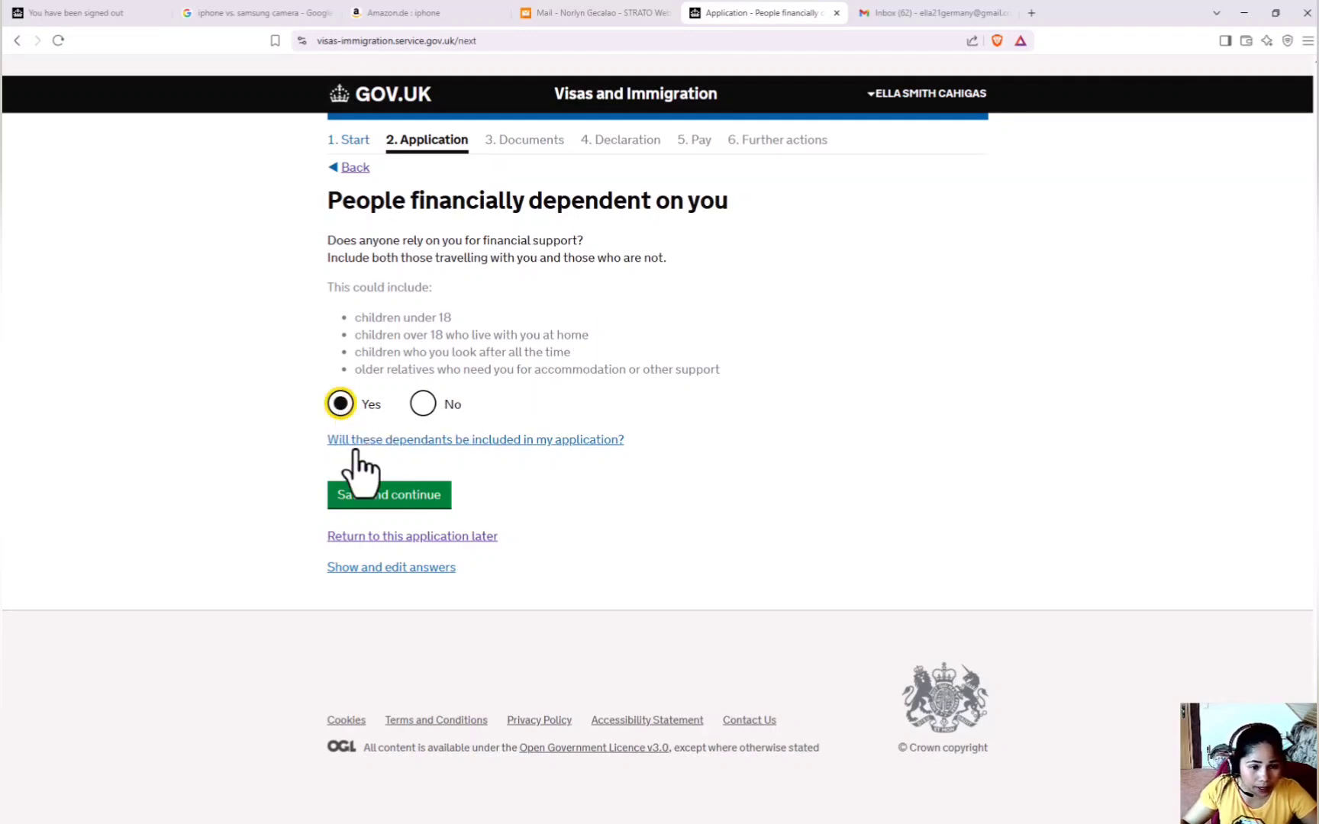
{"action": "left_click", "coordinate": [416, 498]}
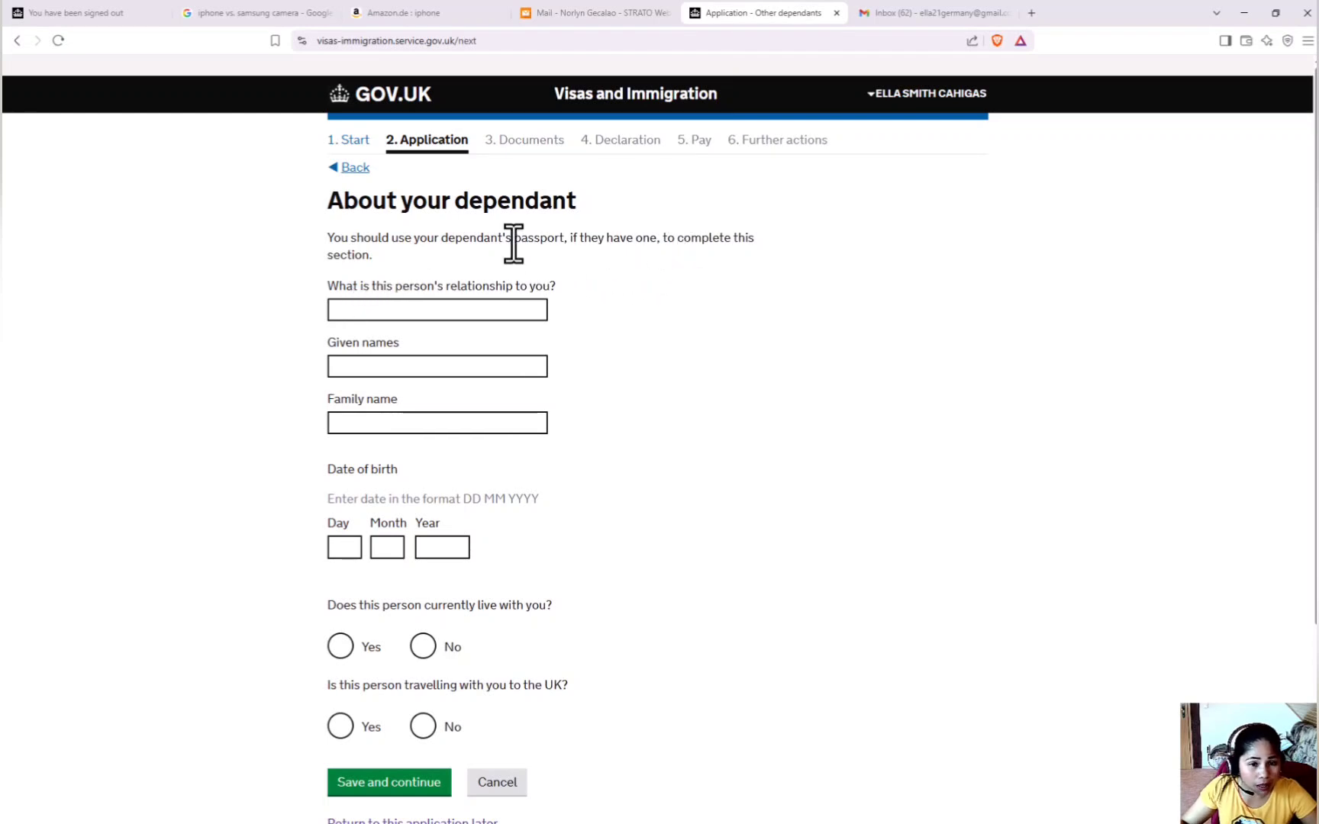
{"action": "left_click_drag", "start_coordinate": [516, 244], "coordinate": [566, 247]}
{"action": "left_click", "coordinate": [577, 279]}
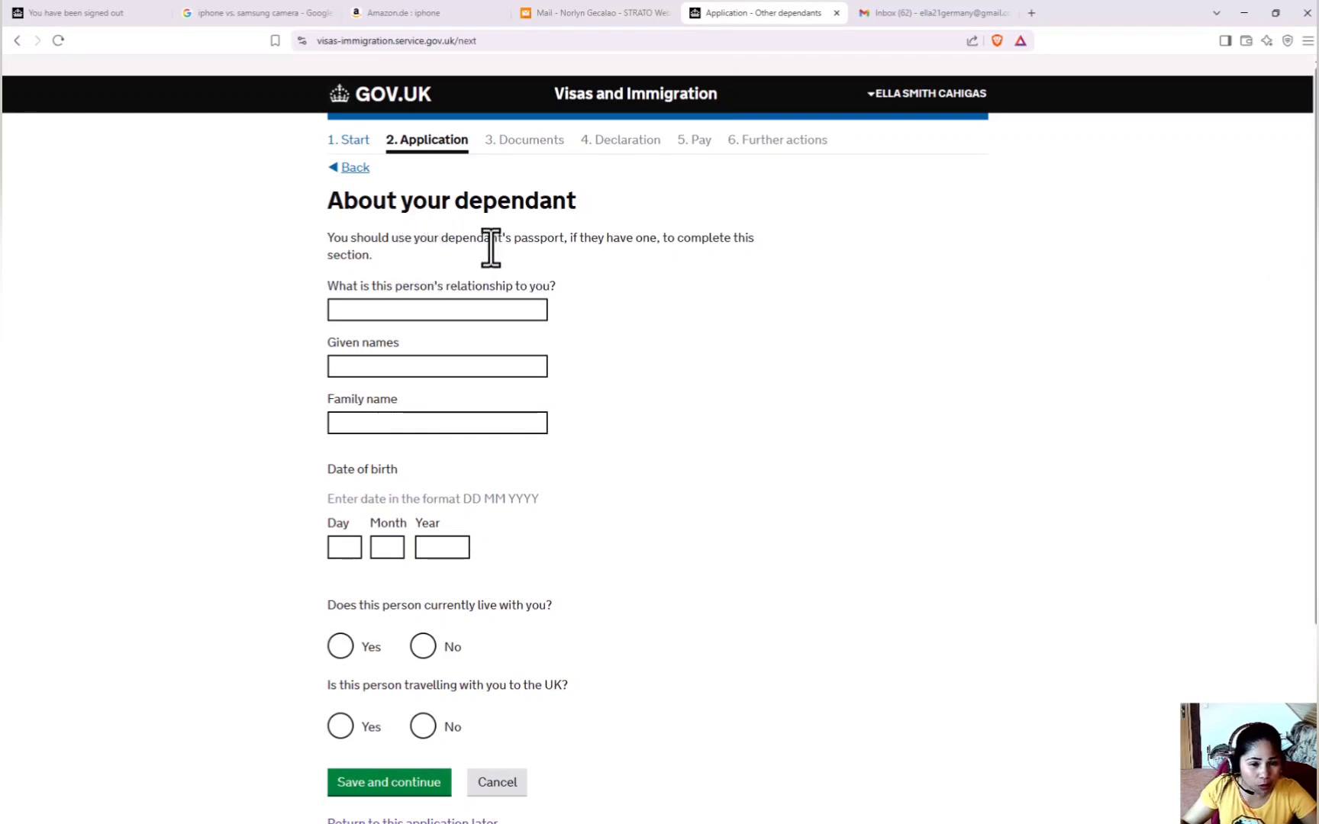
Add the dependant as a Daughter and enter her given and family names.
{"action": "left_click", "coordinate": [417, 308]}
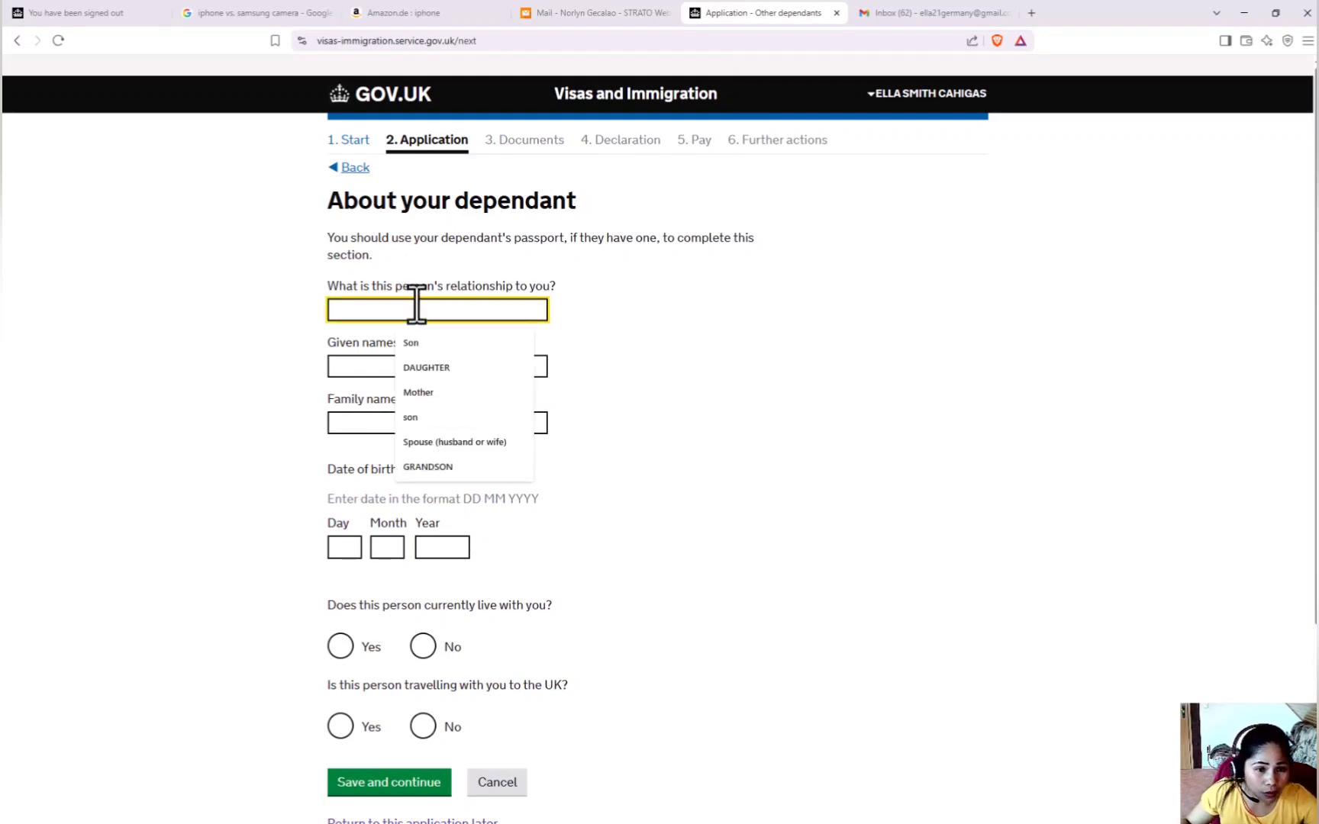
{"action": "left_click", "coordinate": [447, 369]}
{"action": "left_click", "coordinate": [445, 366]}
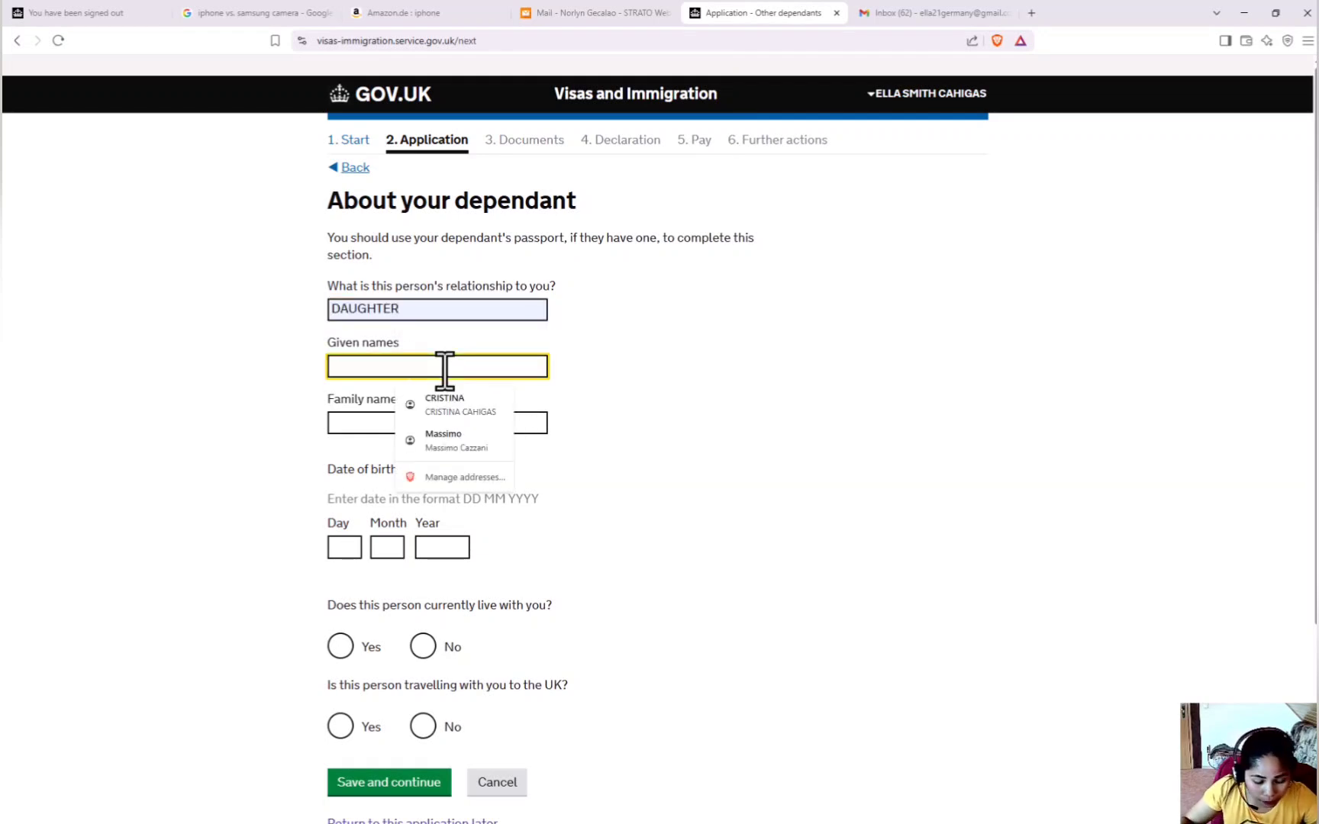
{"action": "type", "text": "NINA"}
{"action": "key", "text": "BackSpace"}
{"action": "key", "text": "BackSpace"}
{"action": "key", "text": "BackSpace"}
{"action": "key", "text": "BackSpace"}
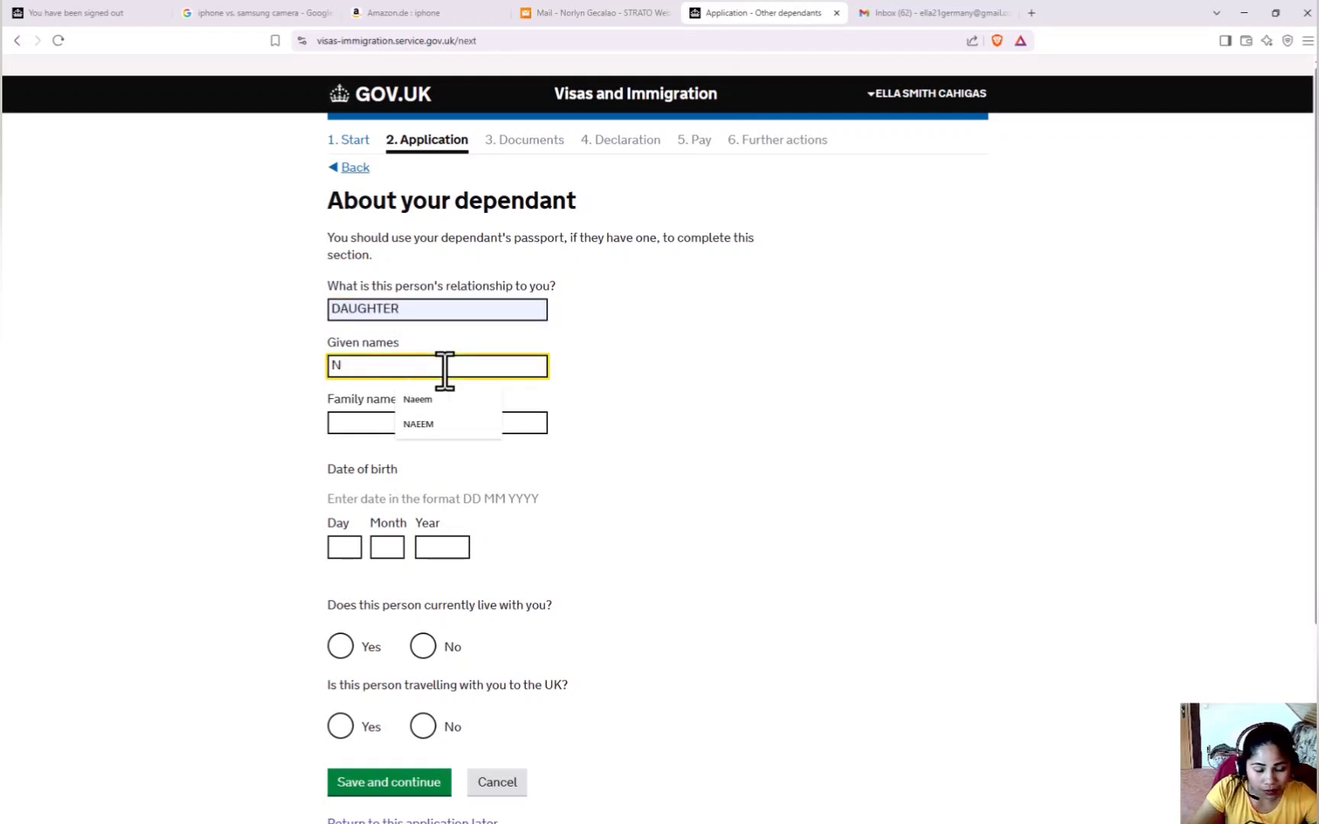
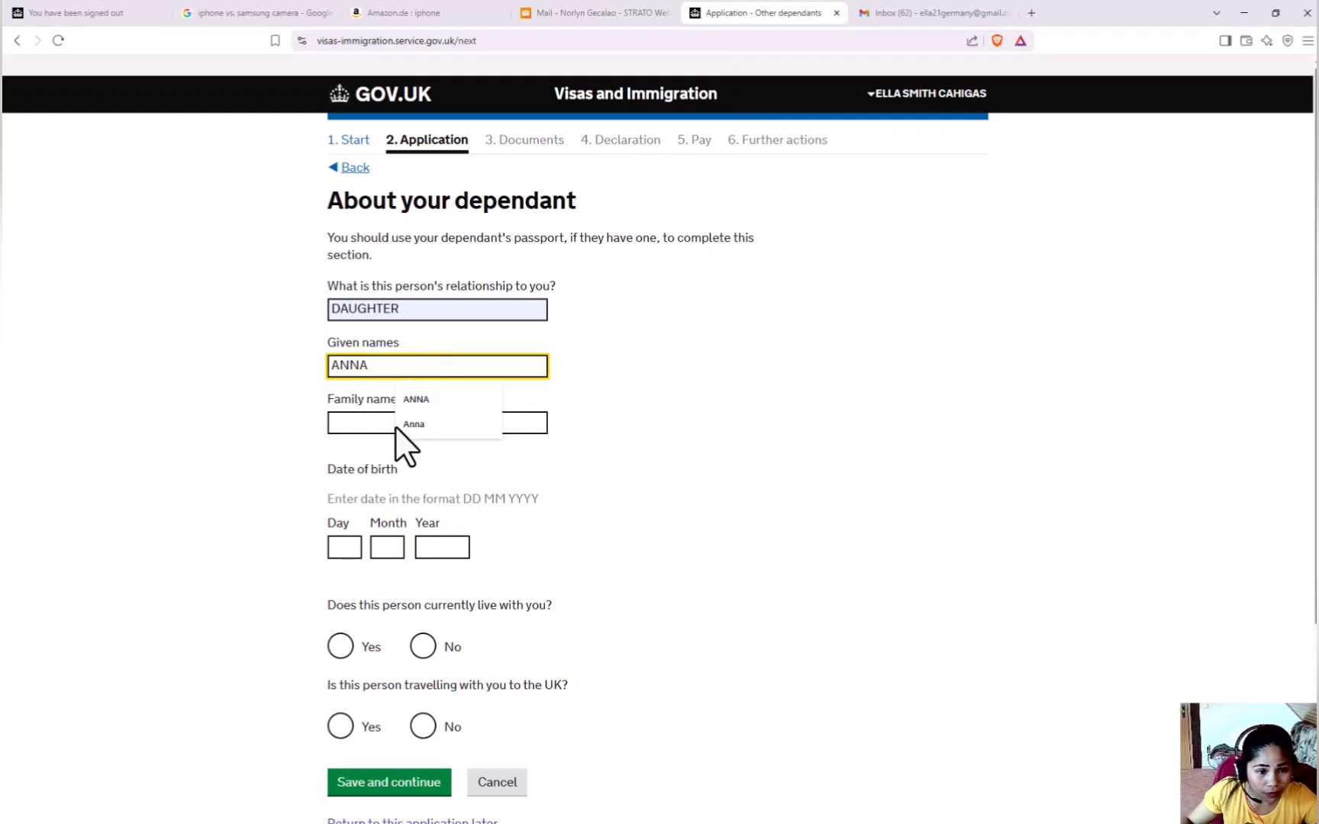
{"action": "left_click", "coordinate": [366, 420]}
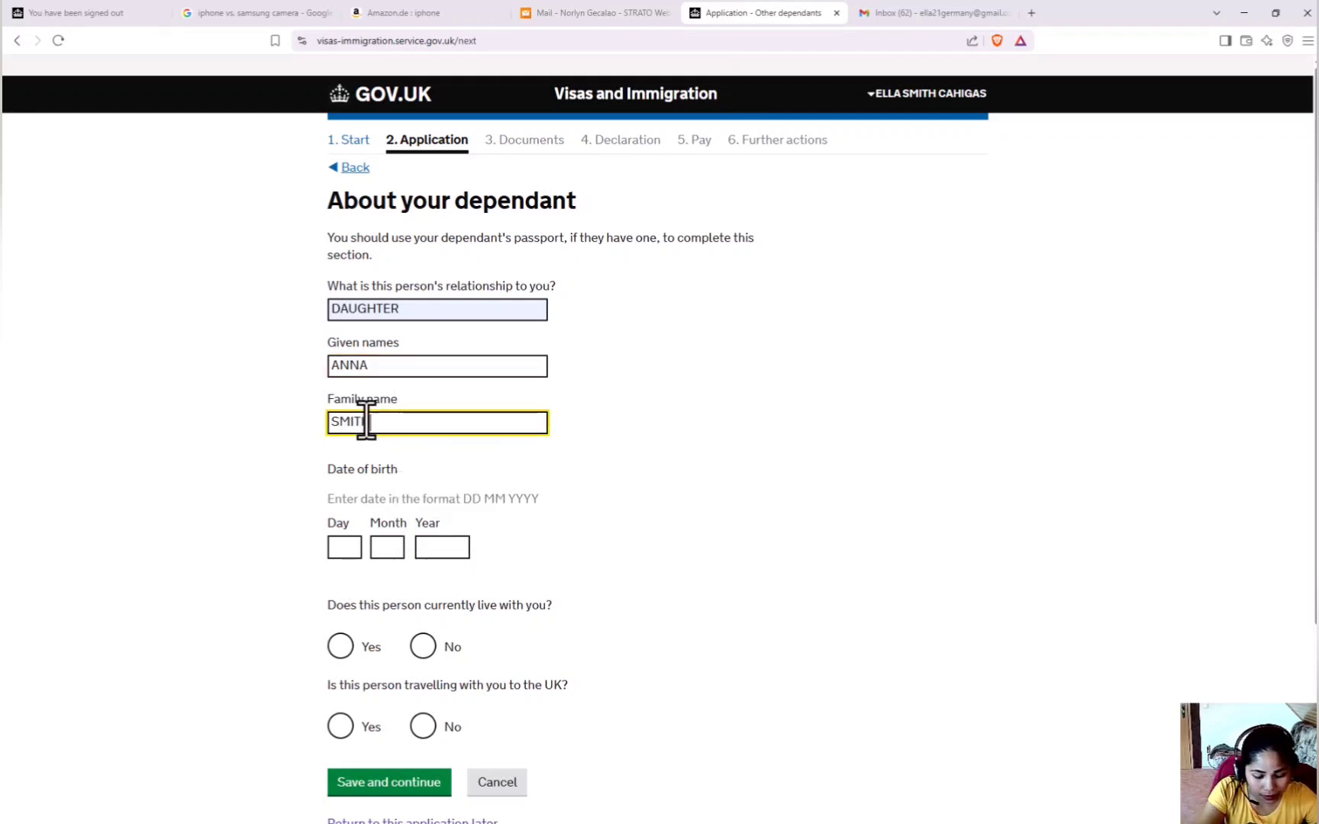
{"action": "left_click", "coordinate": [348, 549]}
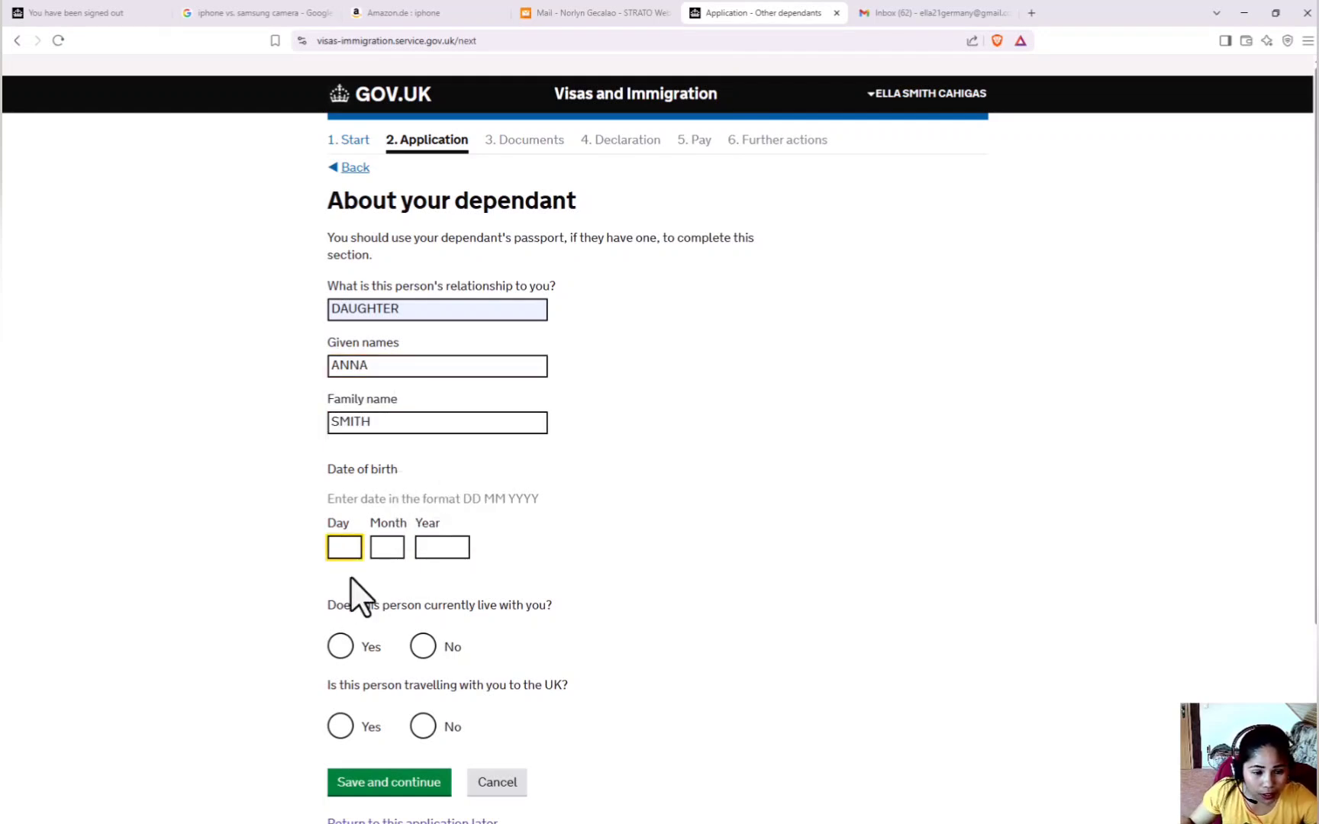
{"action": "type", "text": "12"}
{"action": "left_click", "coordinate": [392, 547]}
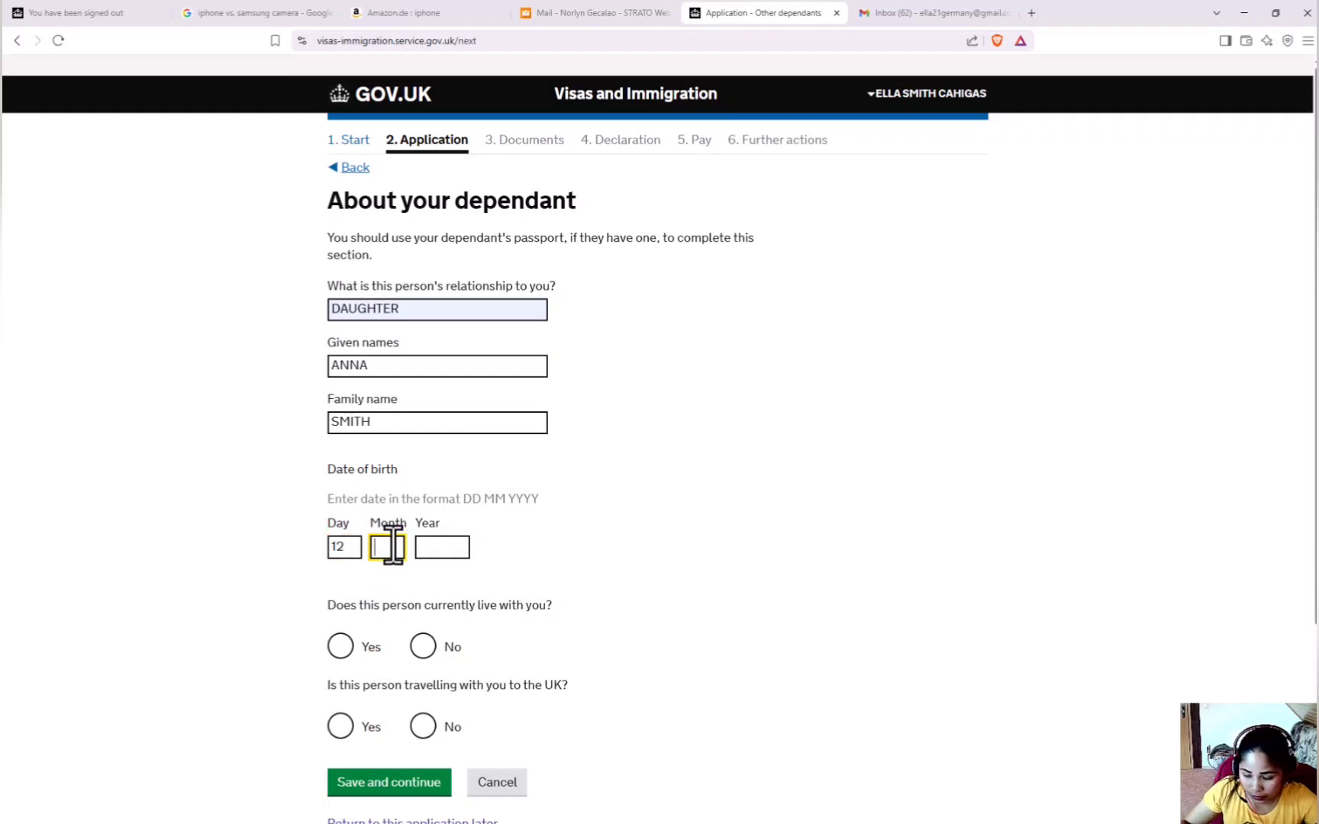
{"action": "type", "text": "07"}
{"action": "left_click", "coordinate": [435, 547]}
{"action": "type", "text": "2020"}
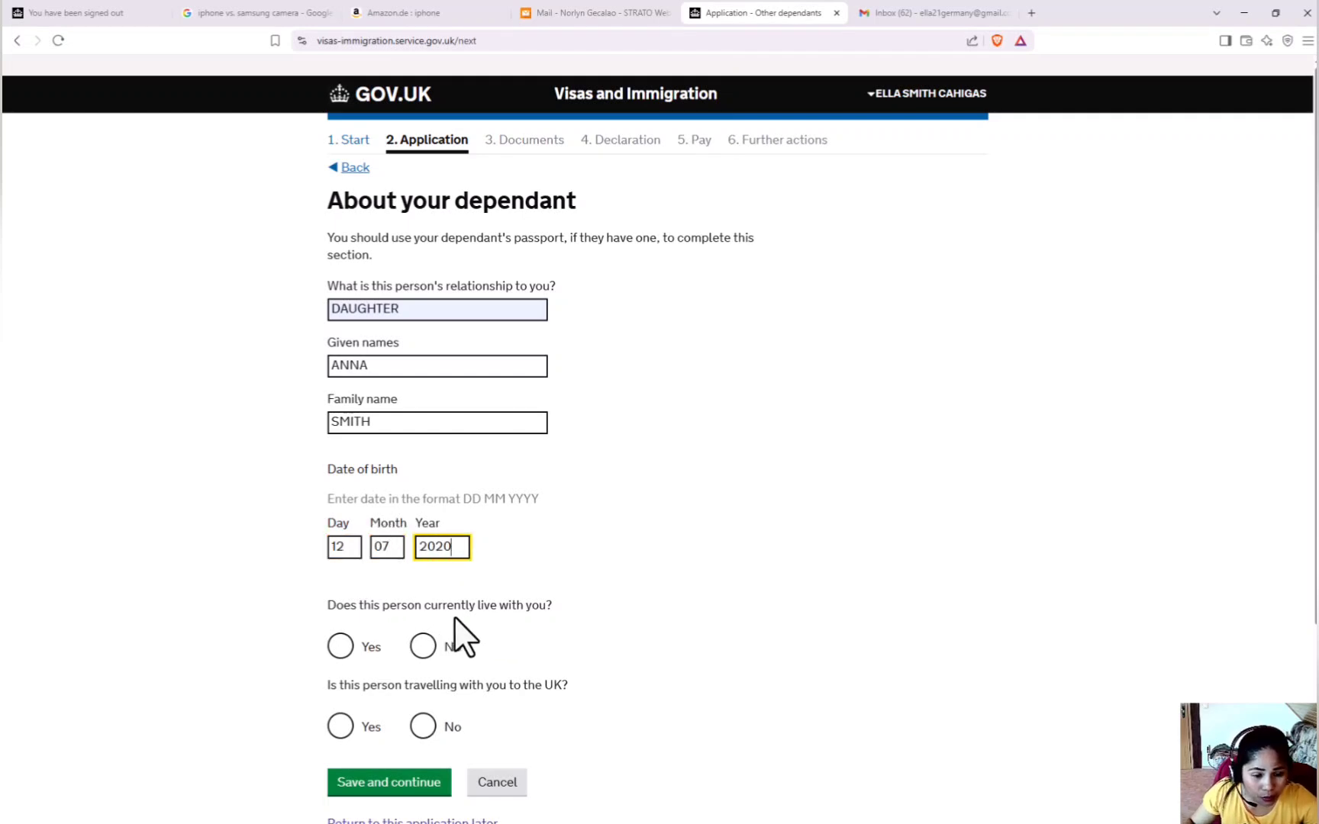
{"action": "left_click", "coordinate": [339, 648]}
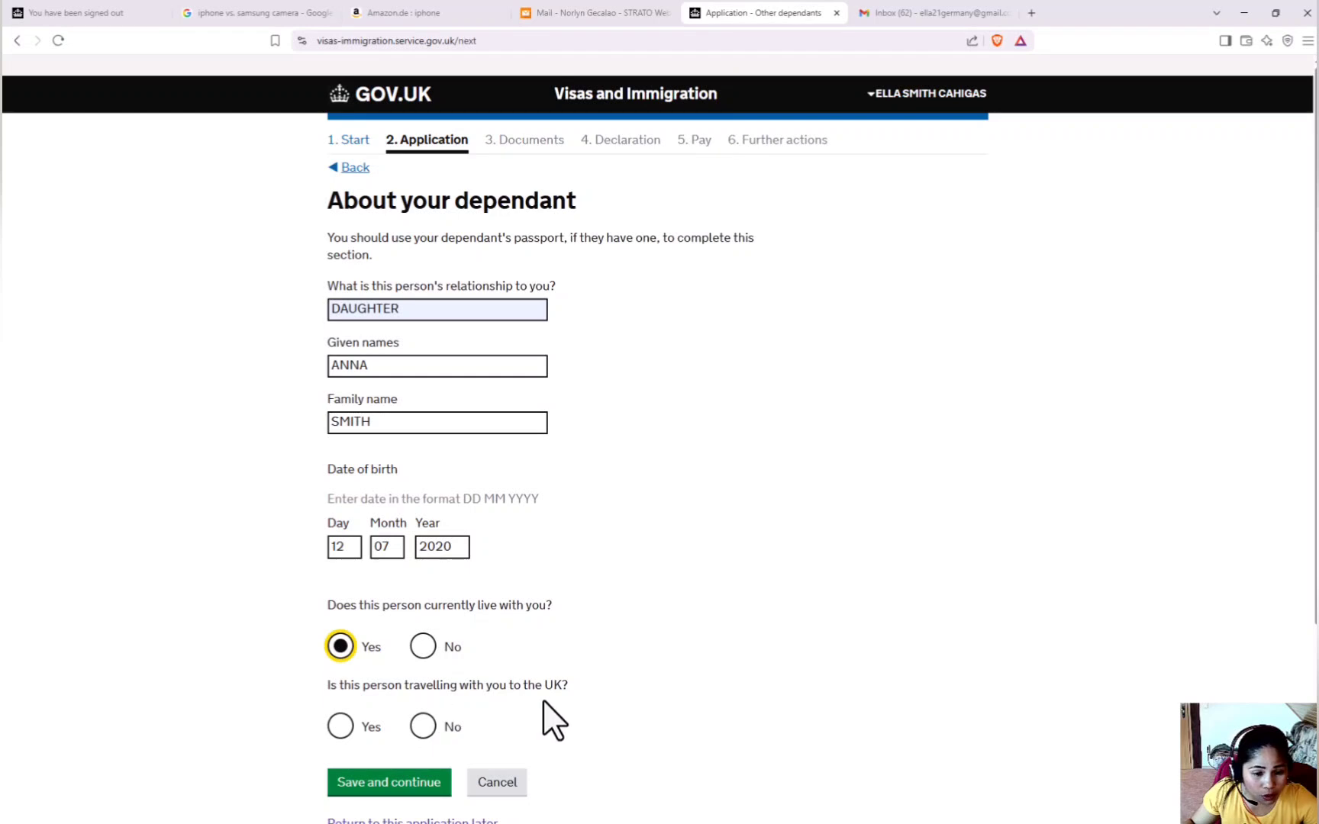
{"action": "left_click", "coordinate": [425, 728]}
{"action": "scroll", "coordinate": [500, 725], "scroll_direction": "down", "scroll_amount": 3}
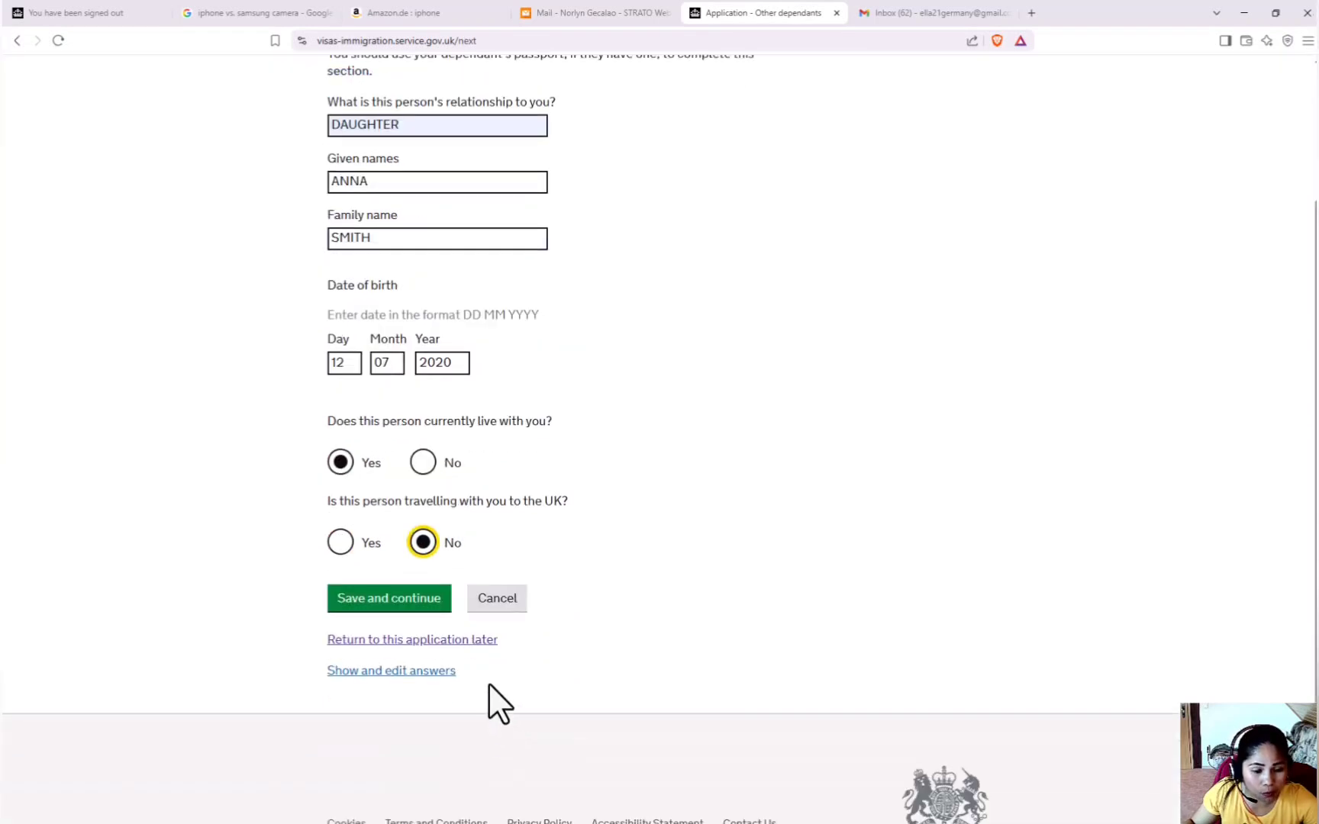
{"action": "left_click", "coordinate": [397, 603]}
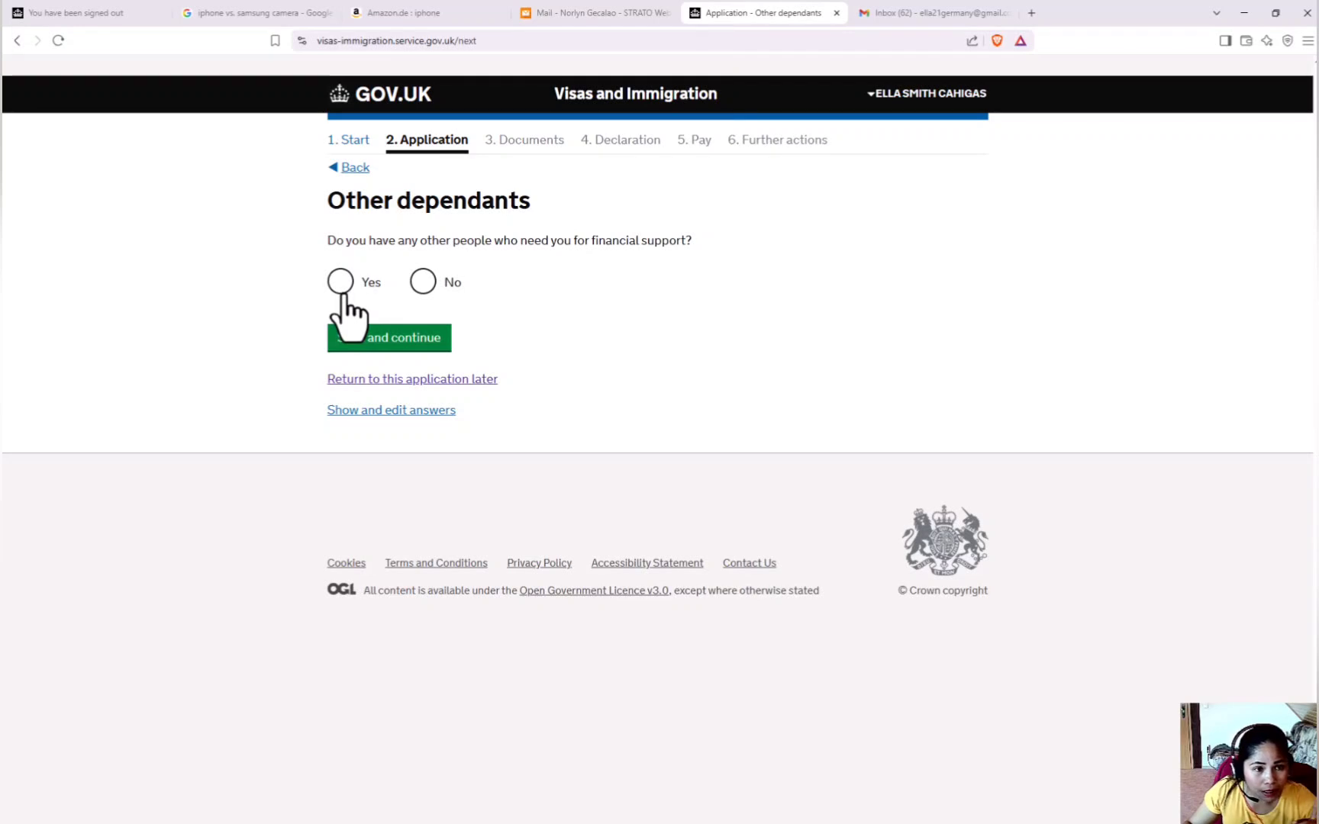
{"action": "left_click", "coordinate": [423, 284]}
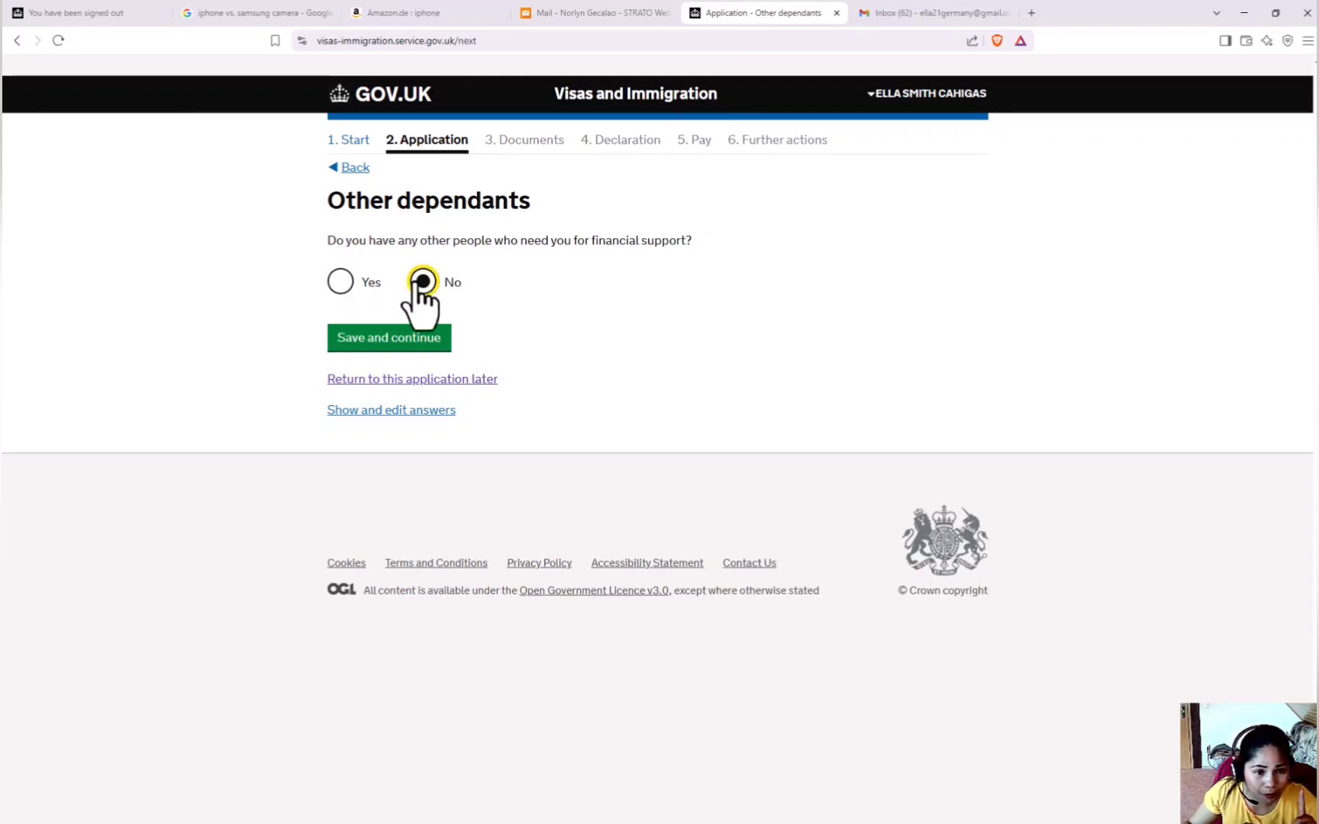
{"action": "left_click", "coordinate": [390, 338]}
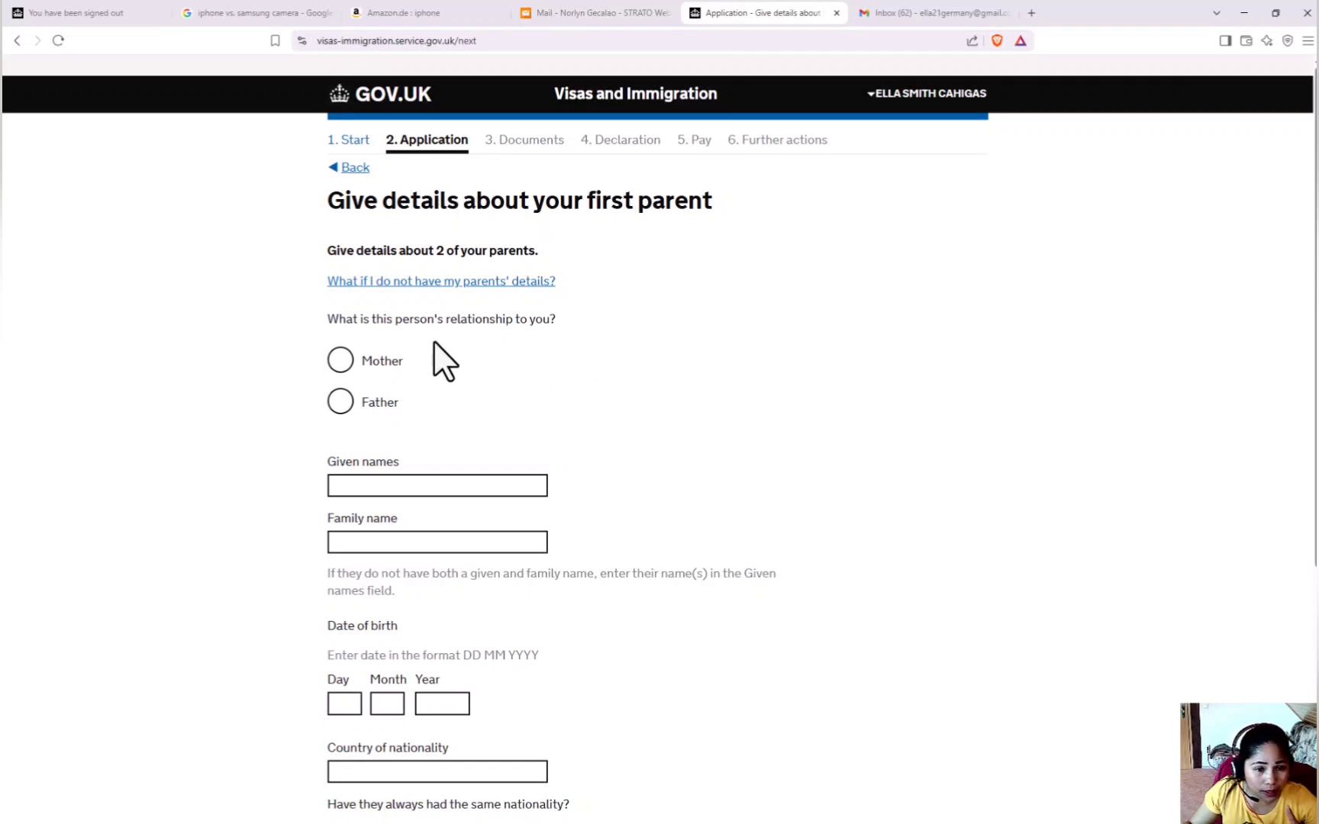
{"action": "scroll", "coordinate": [551, 421], "scroll_direction": "down", "scroll_amount": 2}
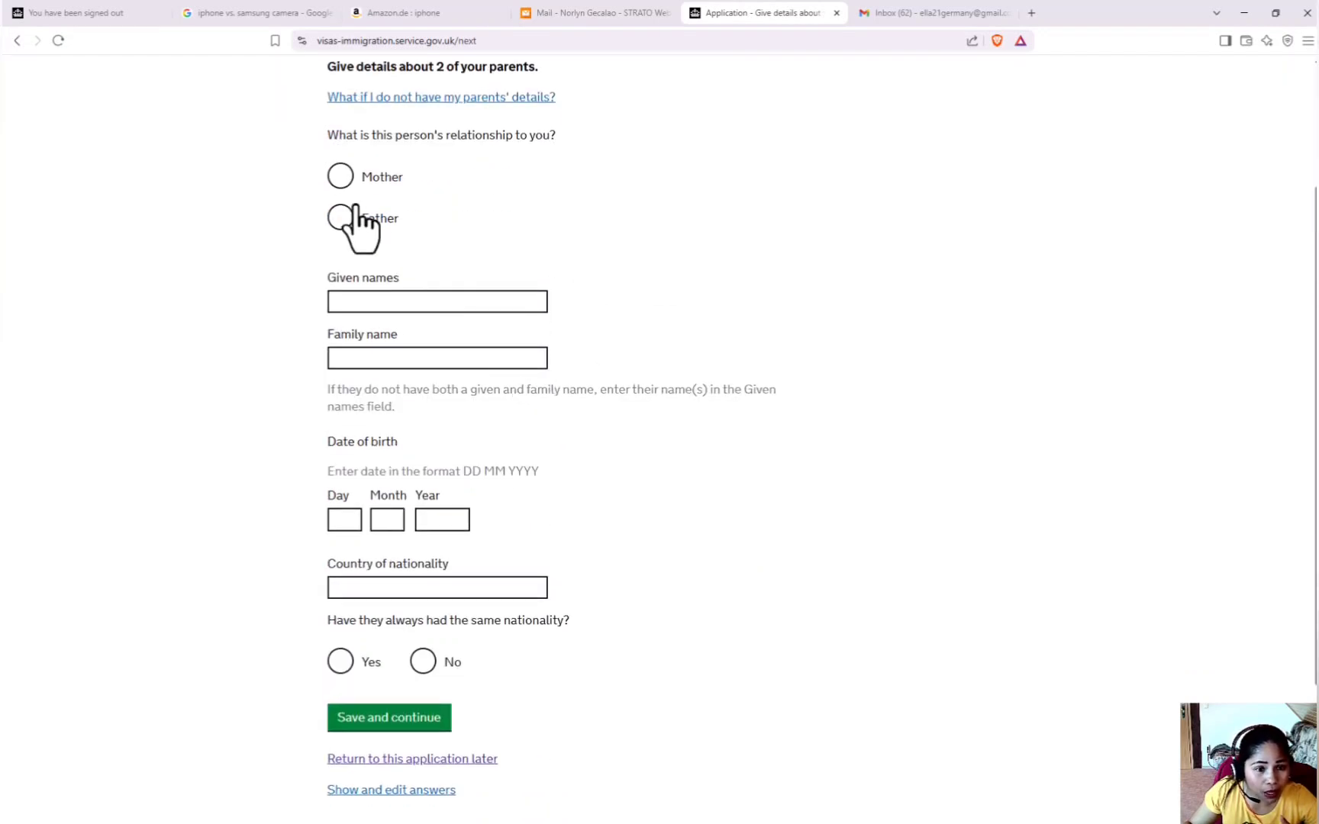
{"action": "left_click", "coordinate": [340, 177]}
{"action": "left_click", "coordinate": [394, 303]}
{"action": "type", "text": "G"}
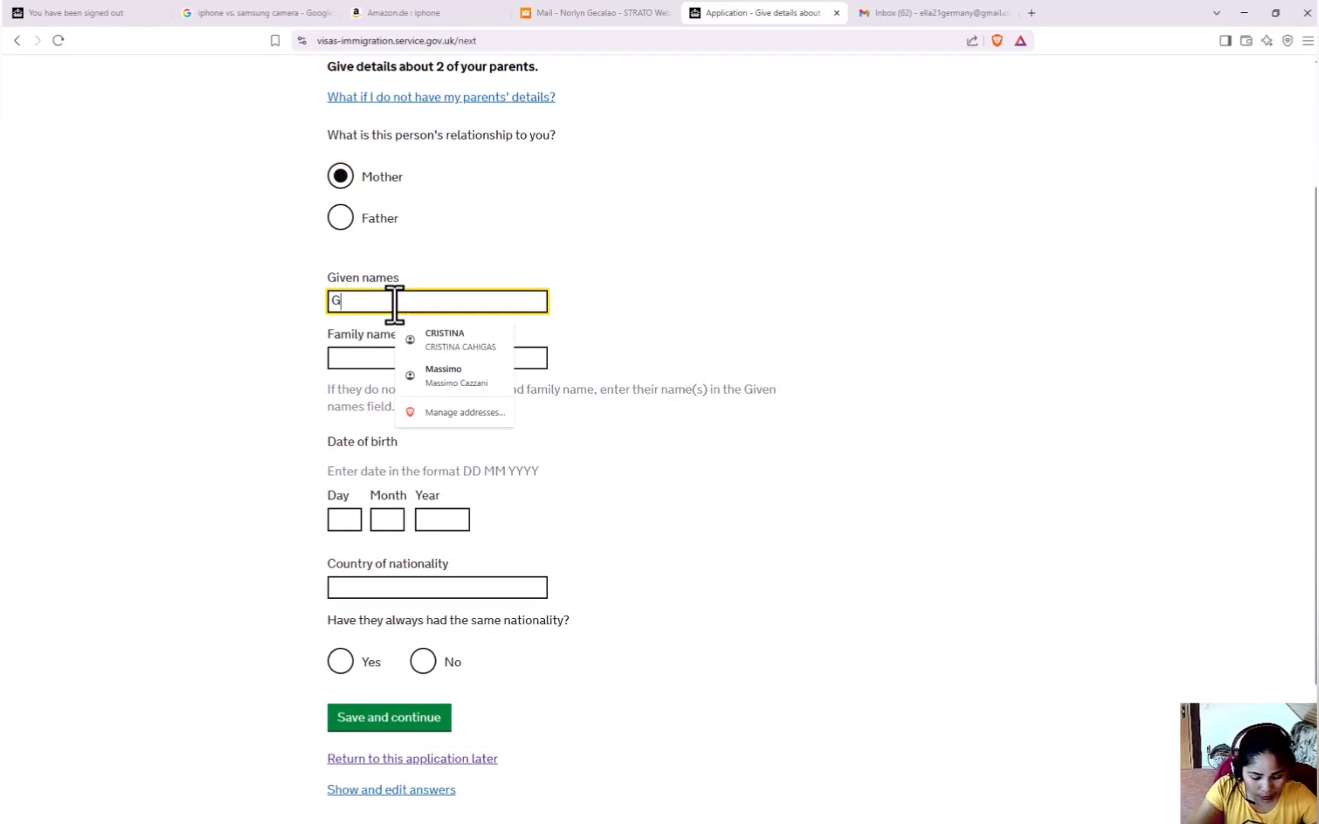
{"action": "type", "text": "LADYS"}
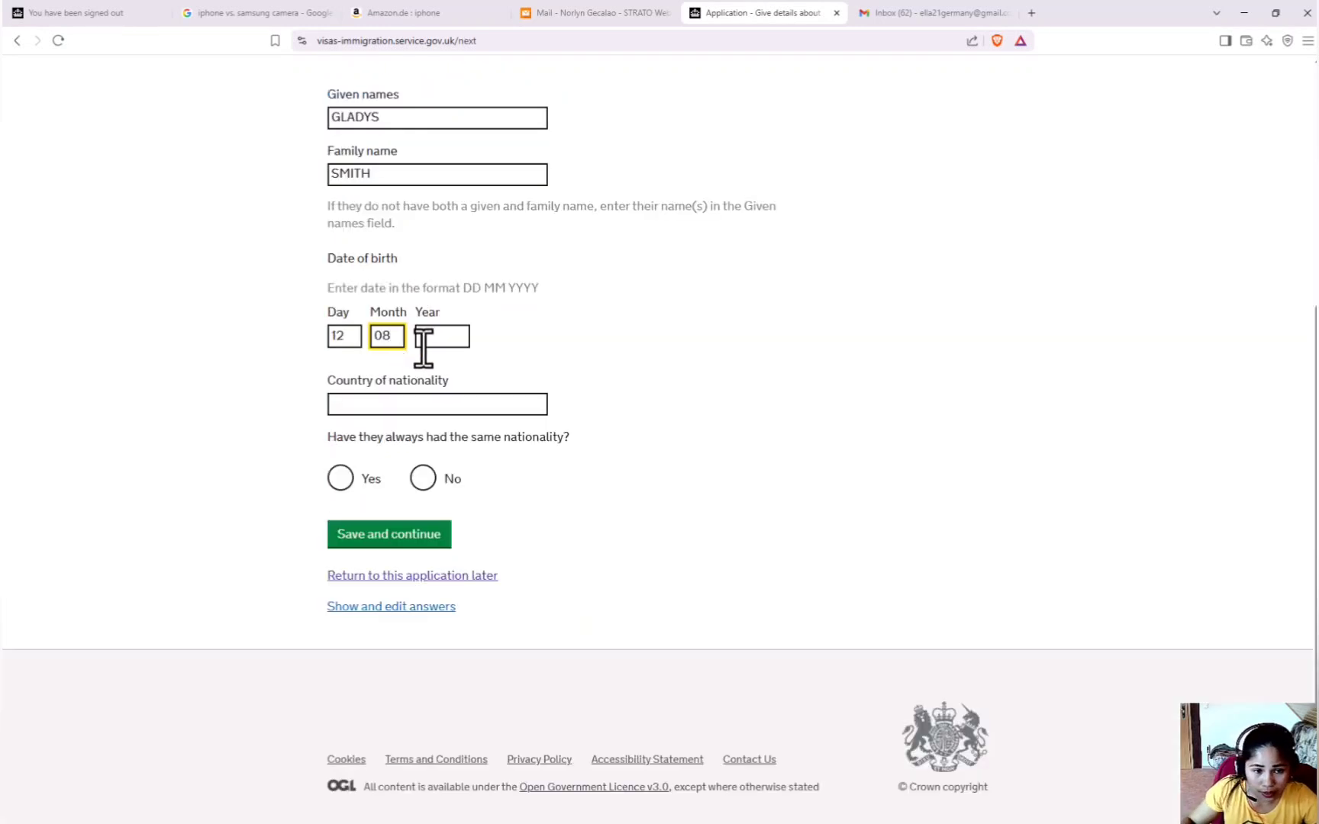
{"action": "left_click", "coordinate": [452, 338]}
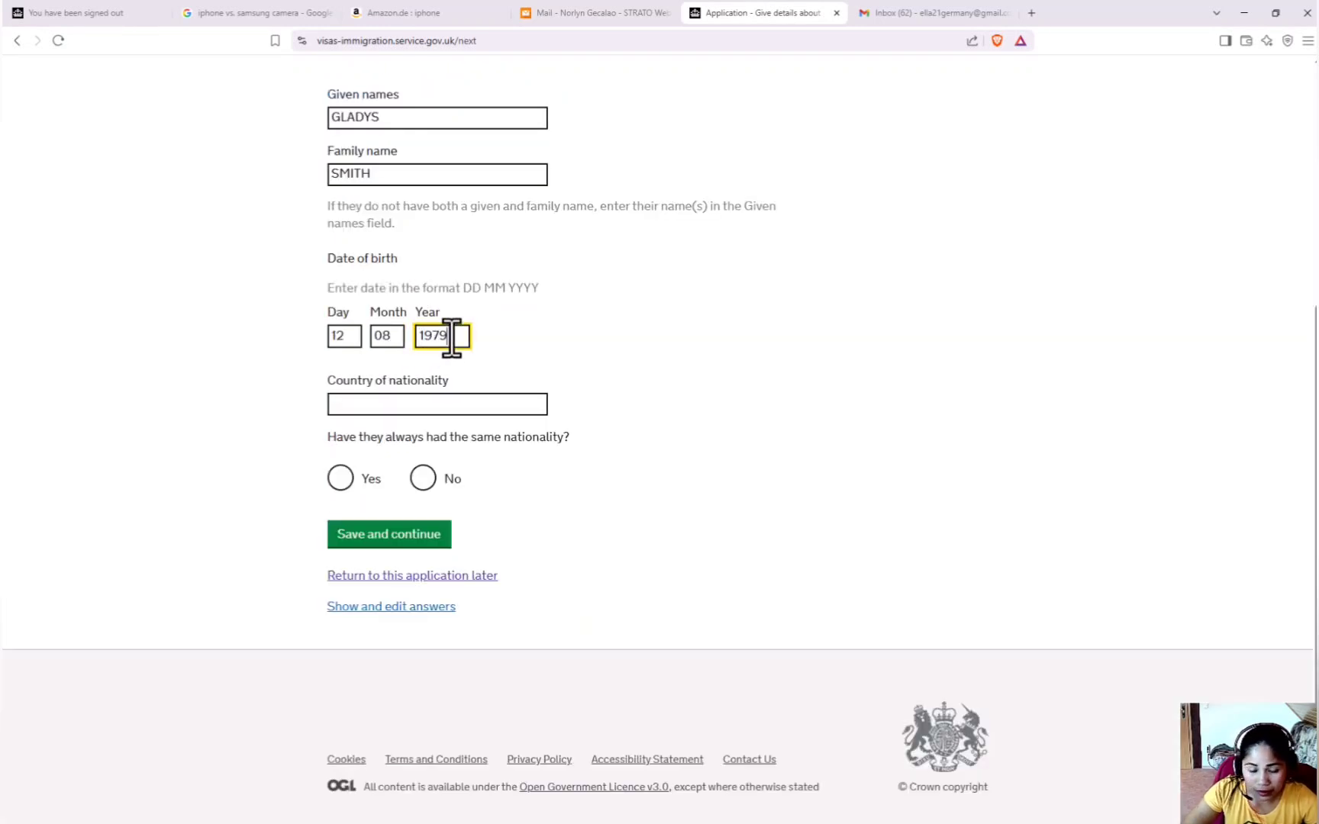
{"action": "left_click", "coordinate": [369, 406]}
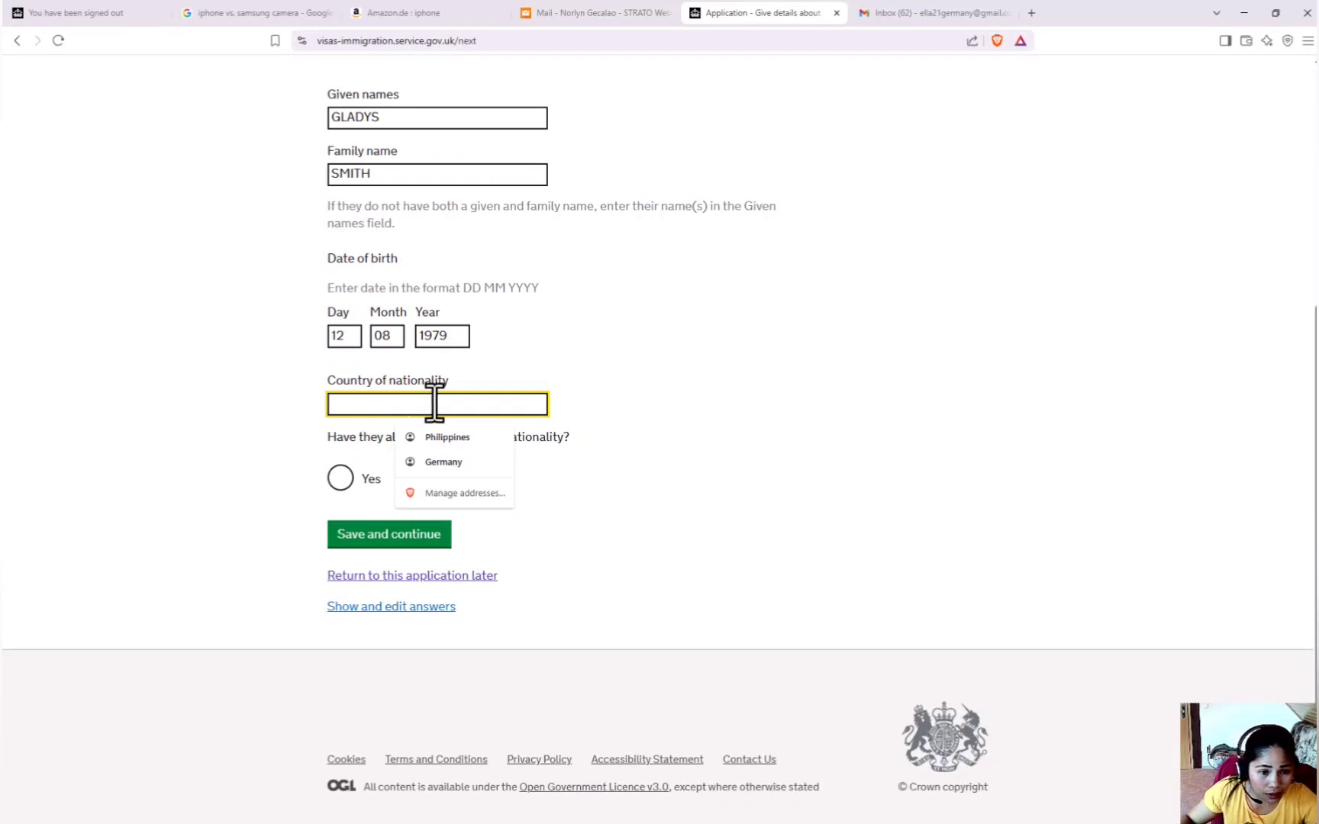
{"action": "left_click", "coordinate": [447, 437]}
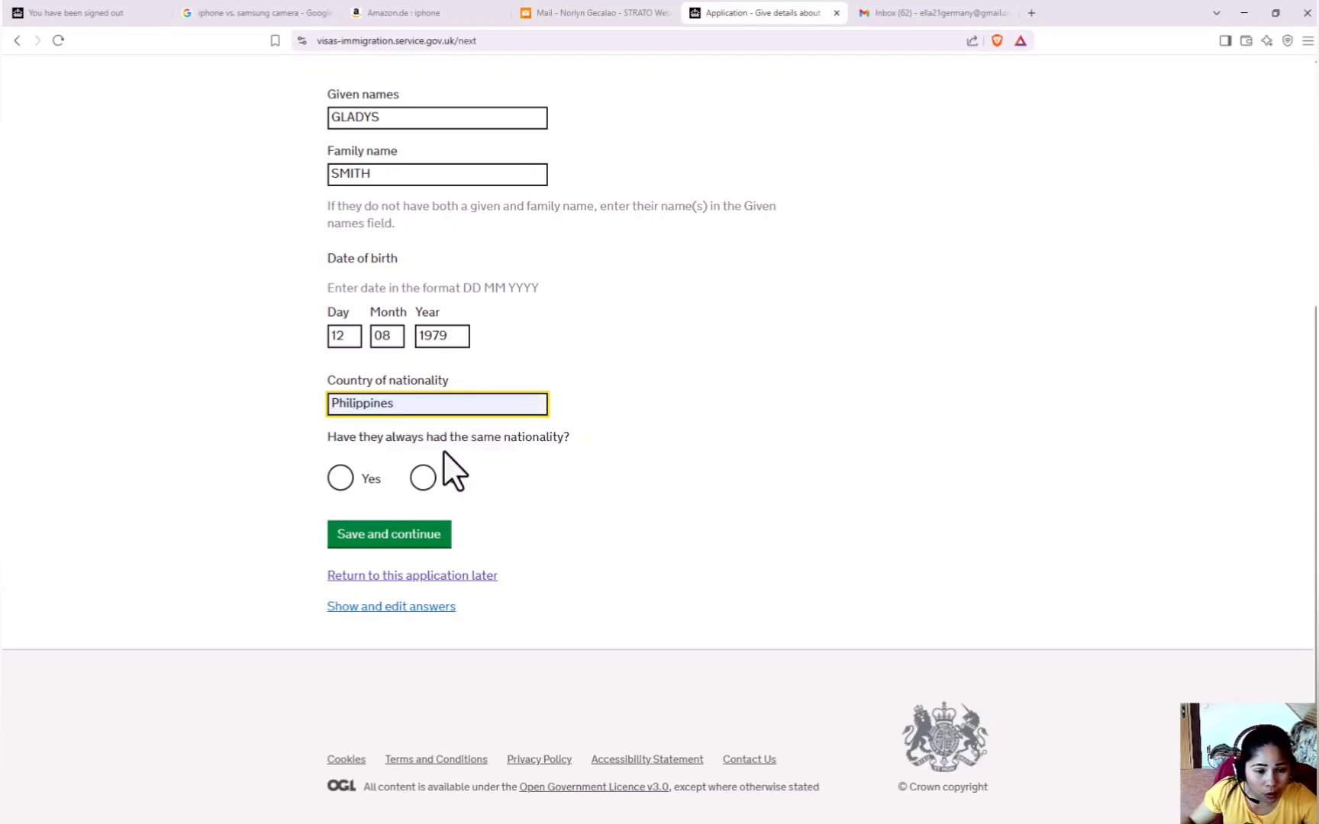
{"action": "left_click", "coordinate": [342, 481]}
{"action": "left_click", "coordinate": [422, 534]}
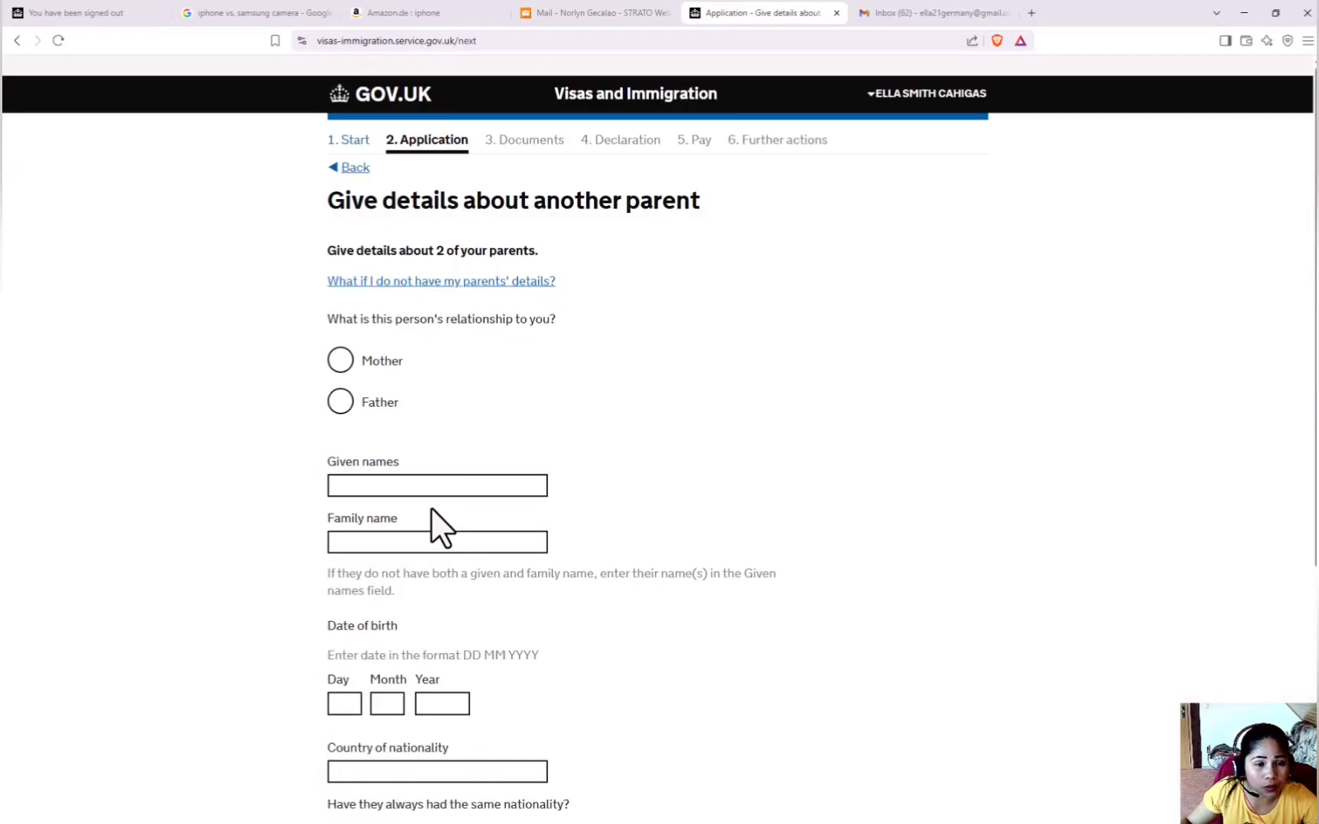
Mark the second parent as Father and enter his given and family names.
{"action": "left_click", "coordinate": [341, 403]}
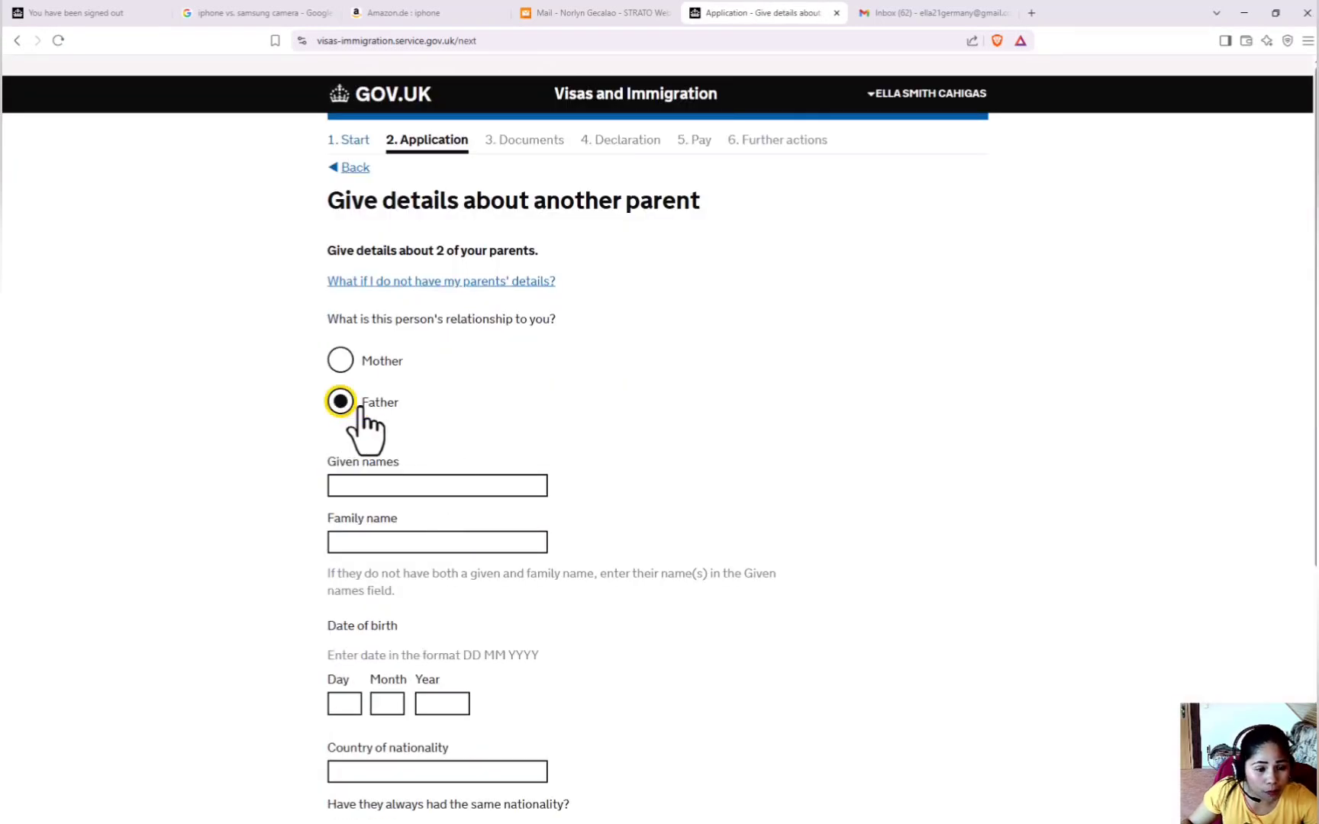
{"action": "scroll", "coordinate": [512, 423], "scroll_direction": "down", "scroll_amount": 2}
{"action": "left_click", "coordinate": [449, 301]}
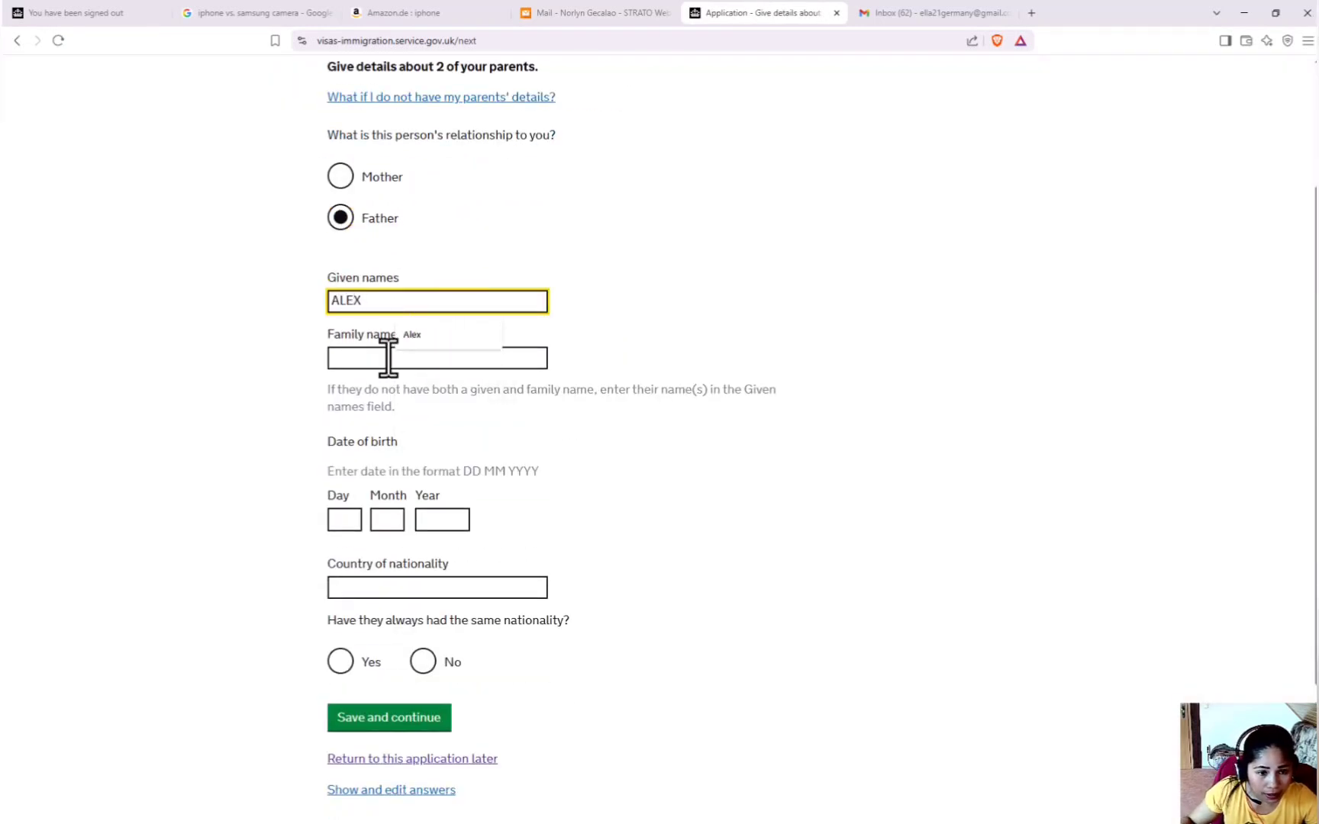
{"action": "left_click", "coordinate": [389, 357]}
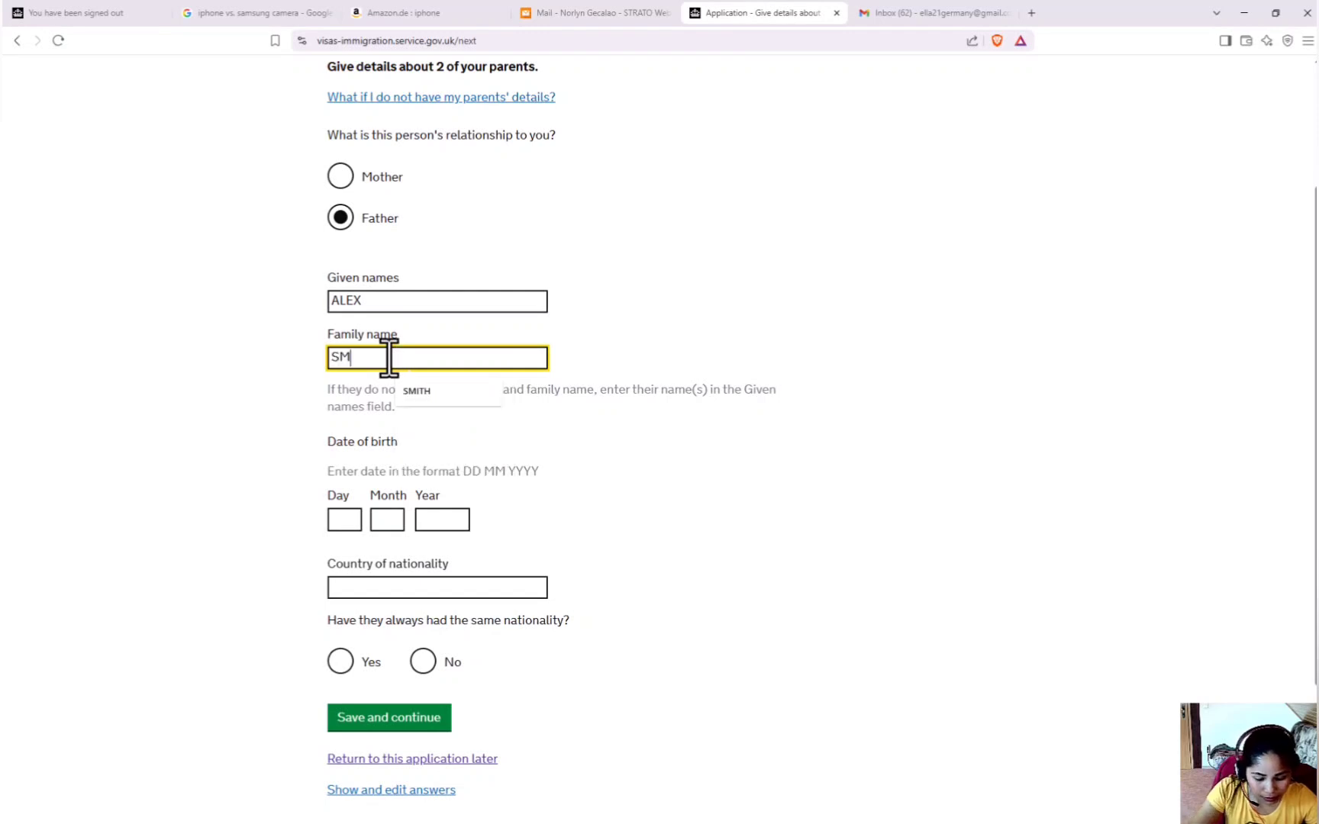
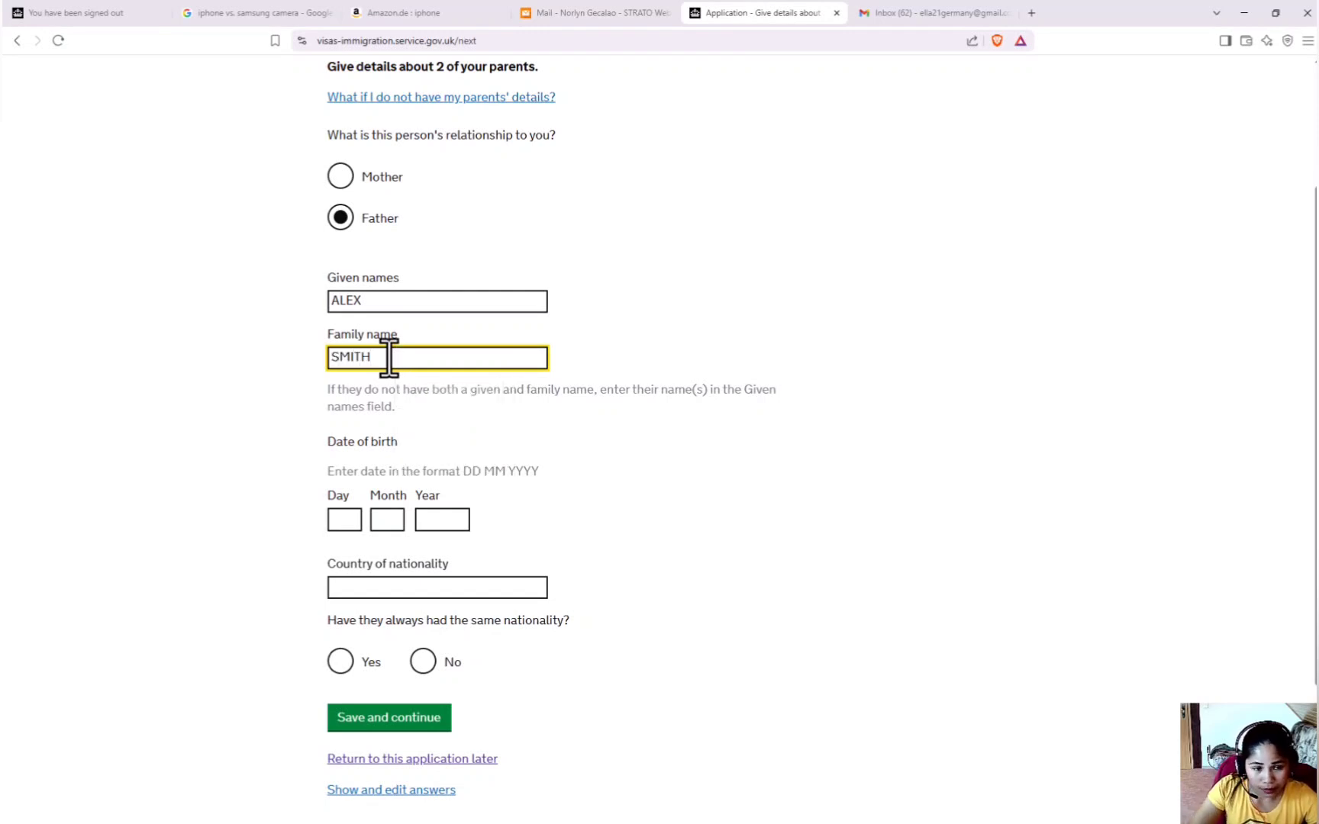
{"action": "left_click", "coordinate": [421, 400]}
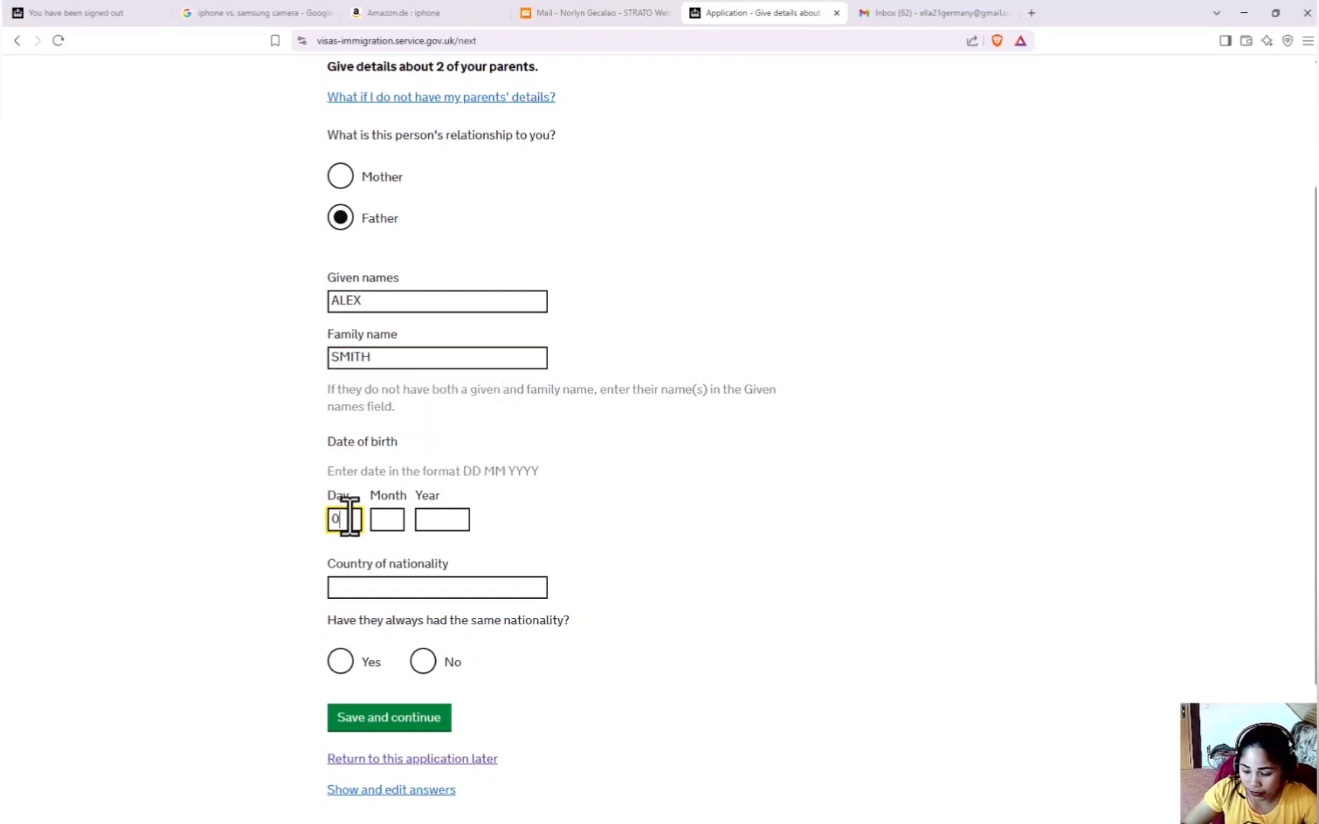
Enter the father's 1978 birth date and lifelong Philippines nationality, then save.
{"action": "left_click", "coordinate": [395, 522]}
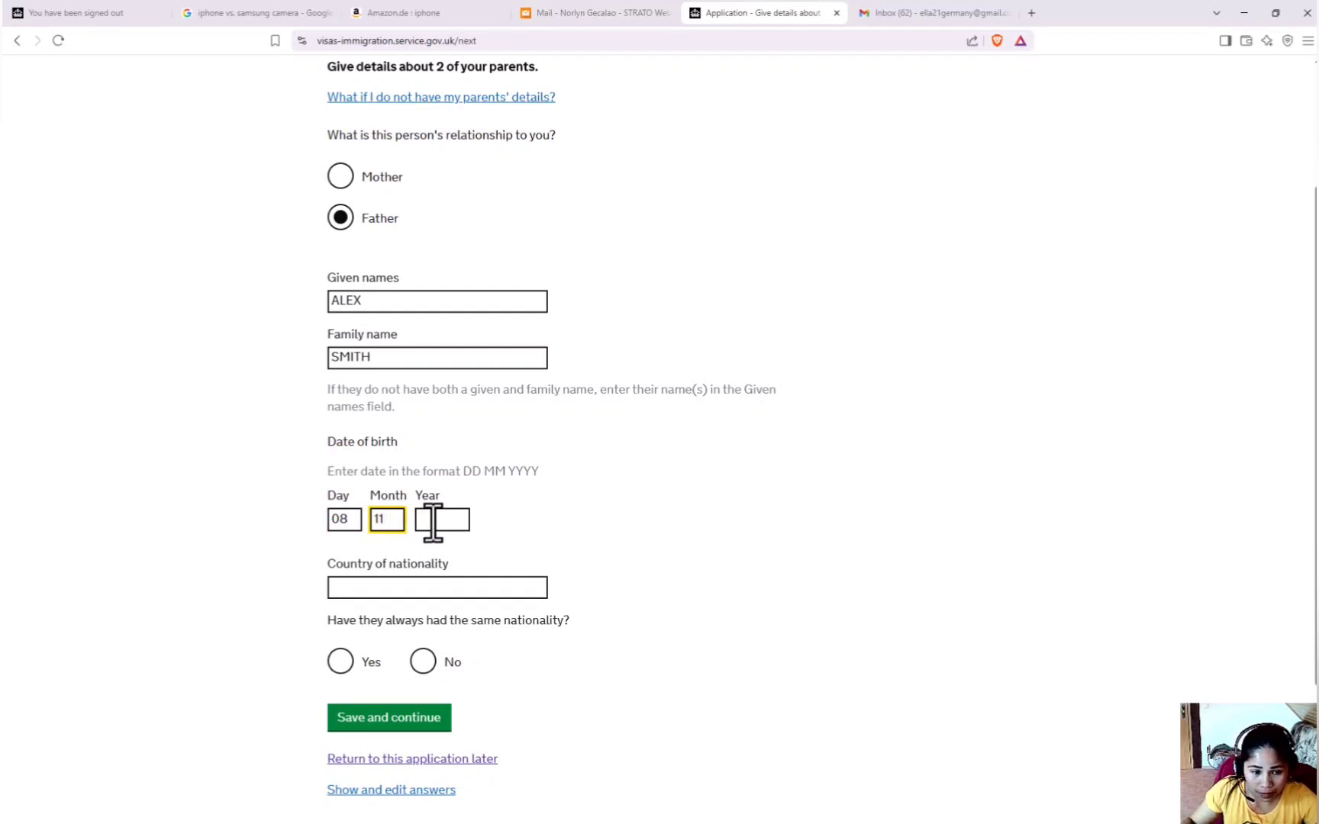
{"action": "left_click", "coordinate": [436, 521]}
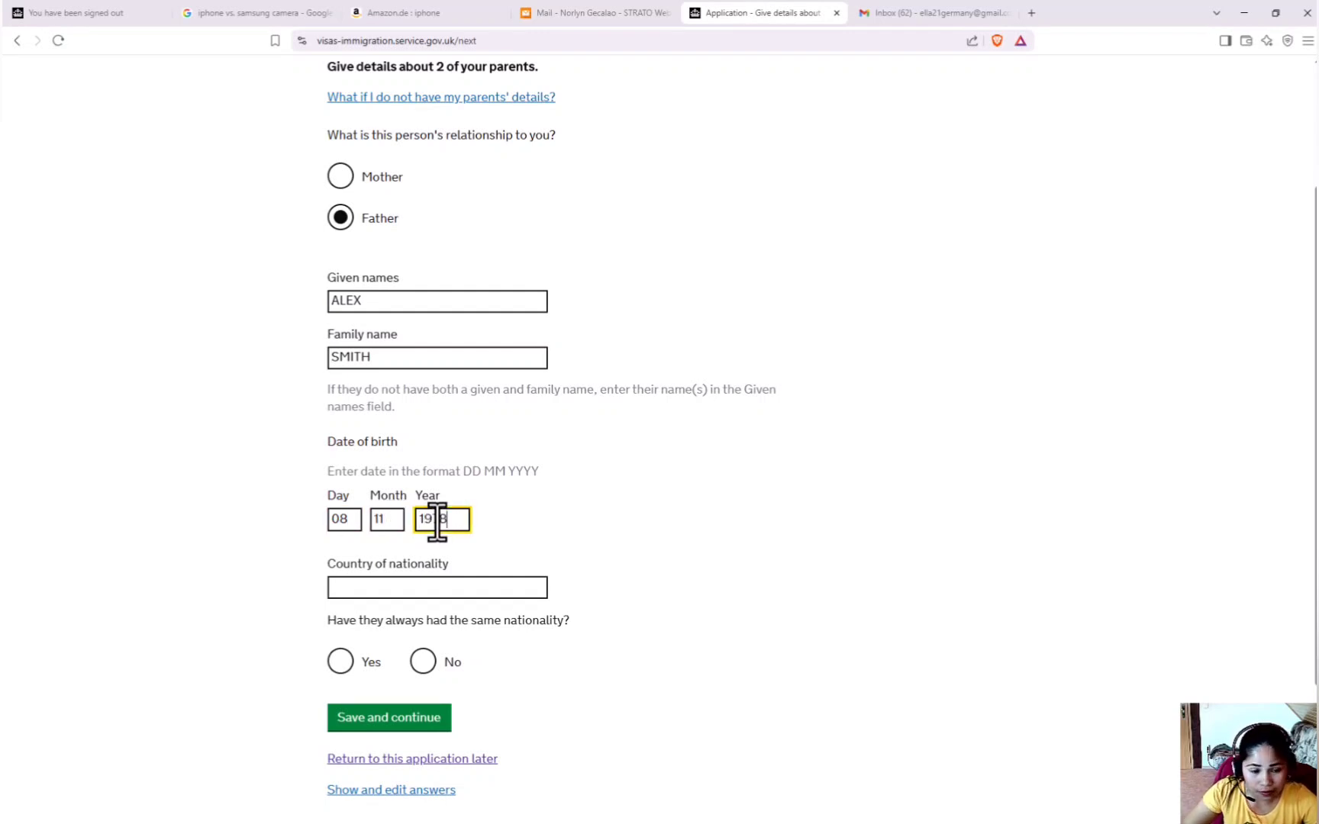
{"action": "type", "text": "1978"}
{"action": "left_click", "coordinate": [426, 589]}
{"action": "left_click", "coordinate": [428, 622]}
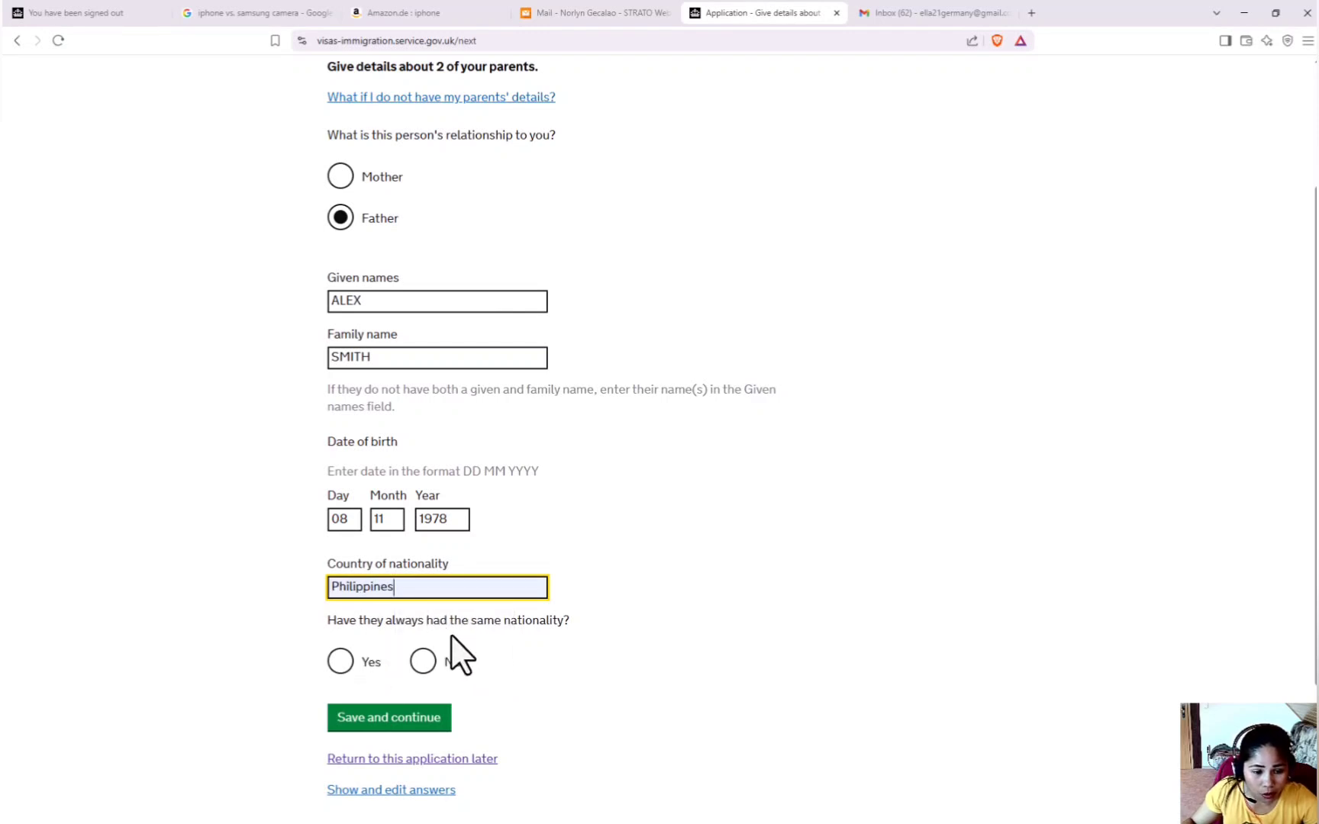
{"action": "left_click", "coordinate": [351, 670]}
{"action": "left_click", "coordinate": [397, 715]}
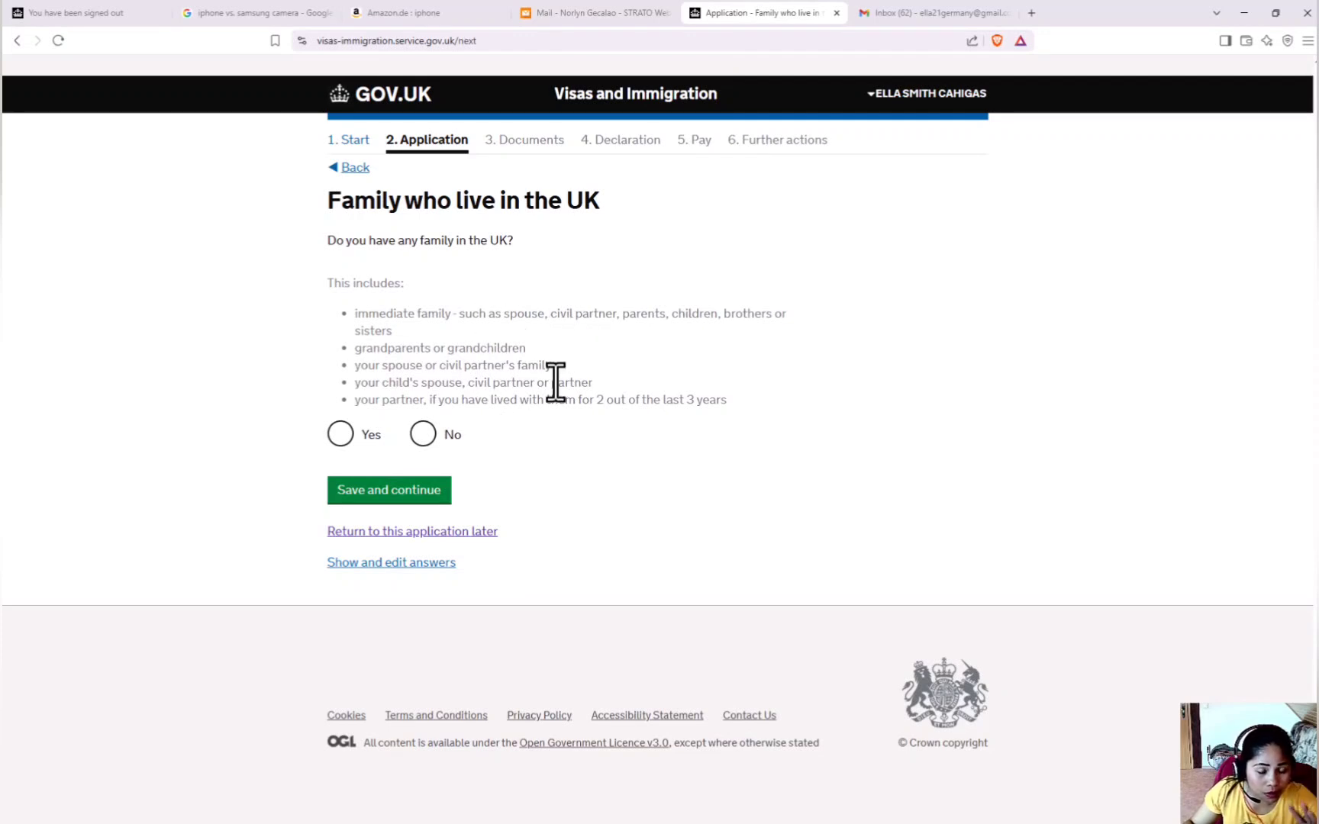
Answer No to family living in the UK and No to travelling in an organised group.
{"action": "left_click", "coordinate": [423, 435]}
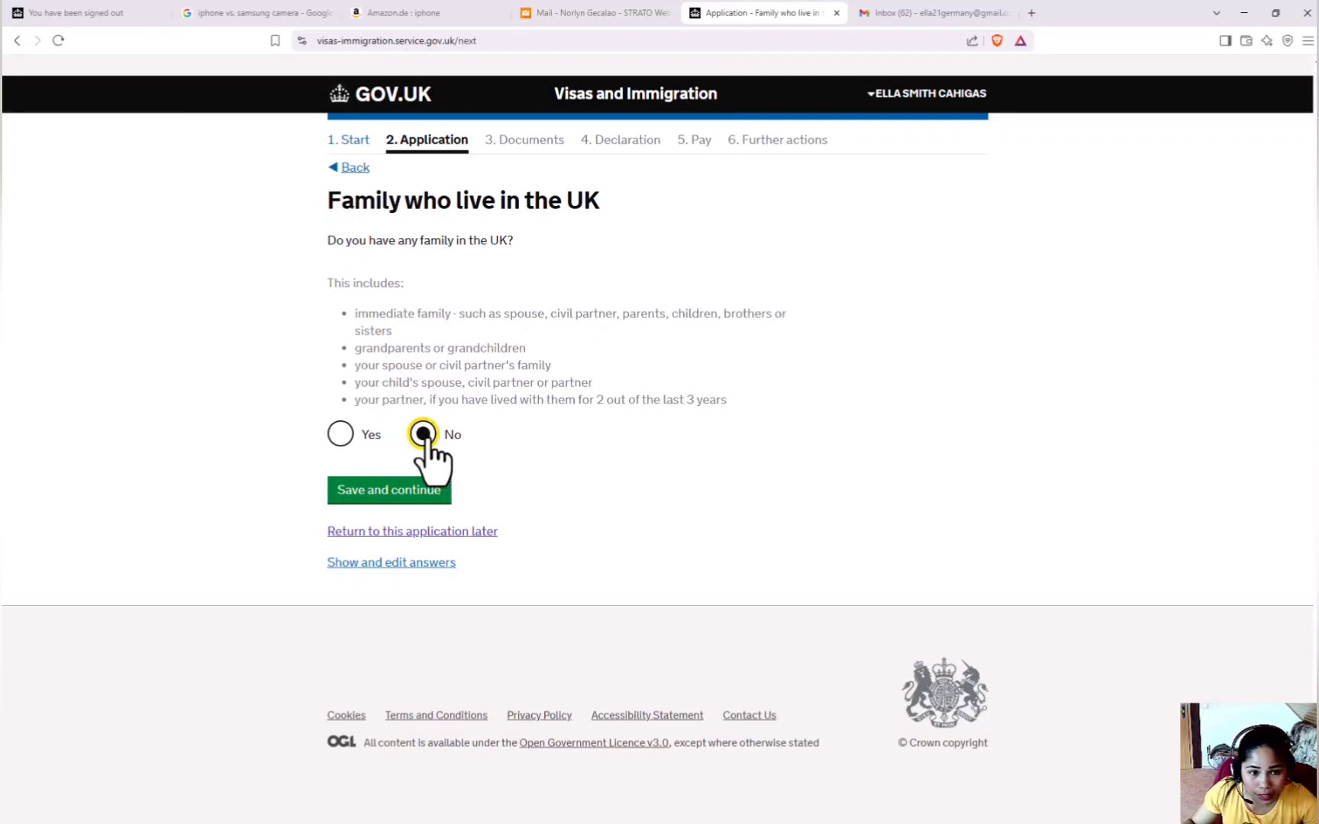
{"action": "left_click", "coordinate": [412, 490]}
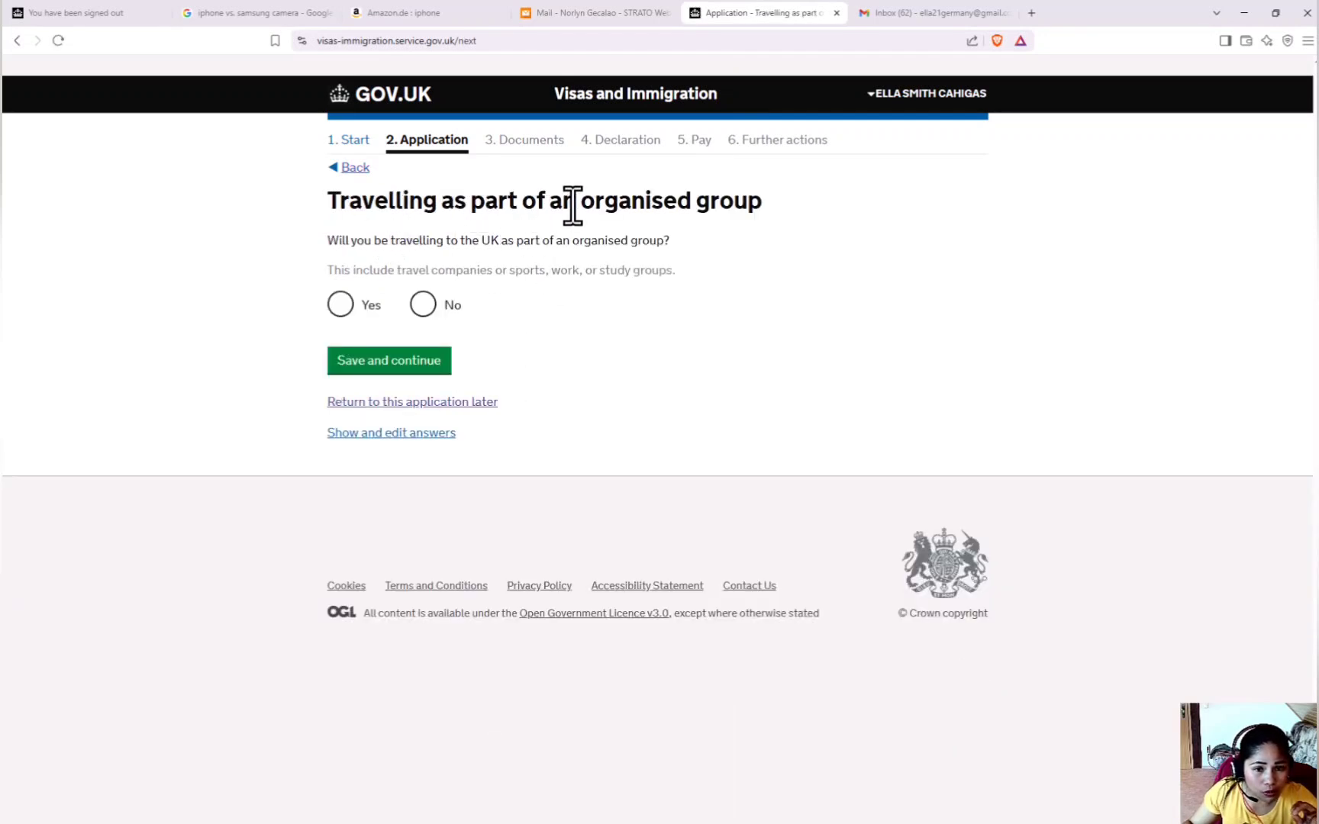
{"action": "left_click", "coordinate": [423, 304]}
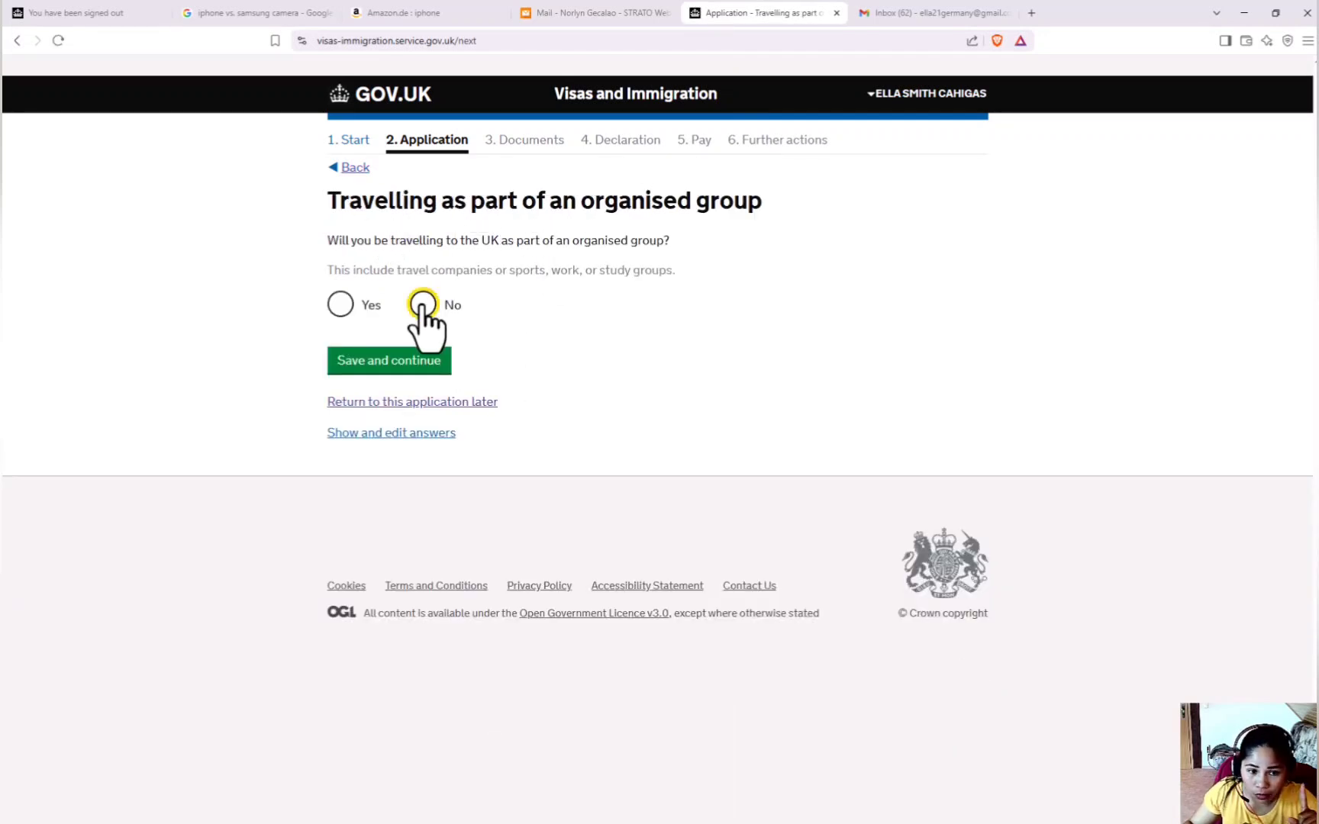
{"action": "left_click", "coordinate": [389, 365]}
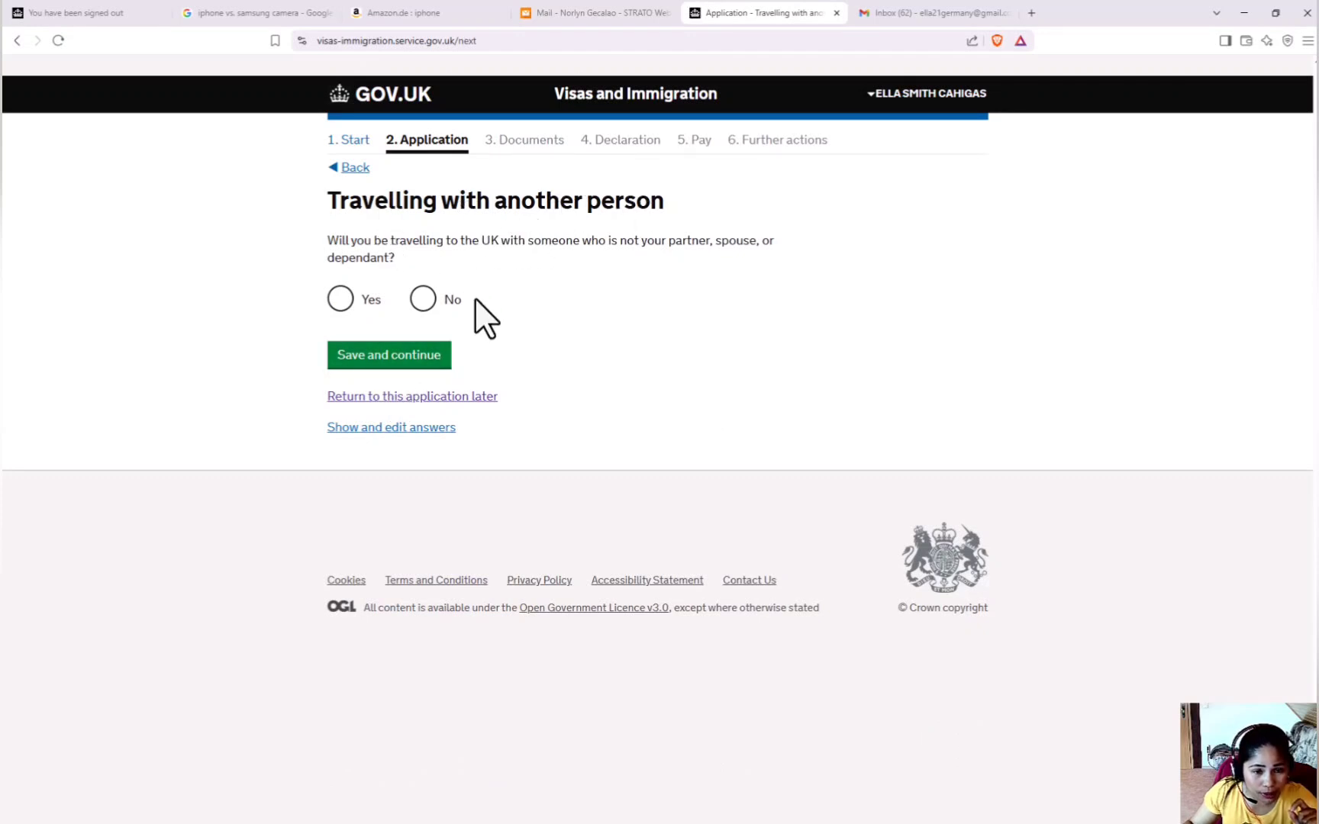
Answer No to a travelling companion and Yes to having a UK accommodation address.
{"action": "left_click", "coordinate": [423, 303]}
{"action": "left_click", "coordinate": [397, 353]}
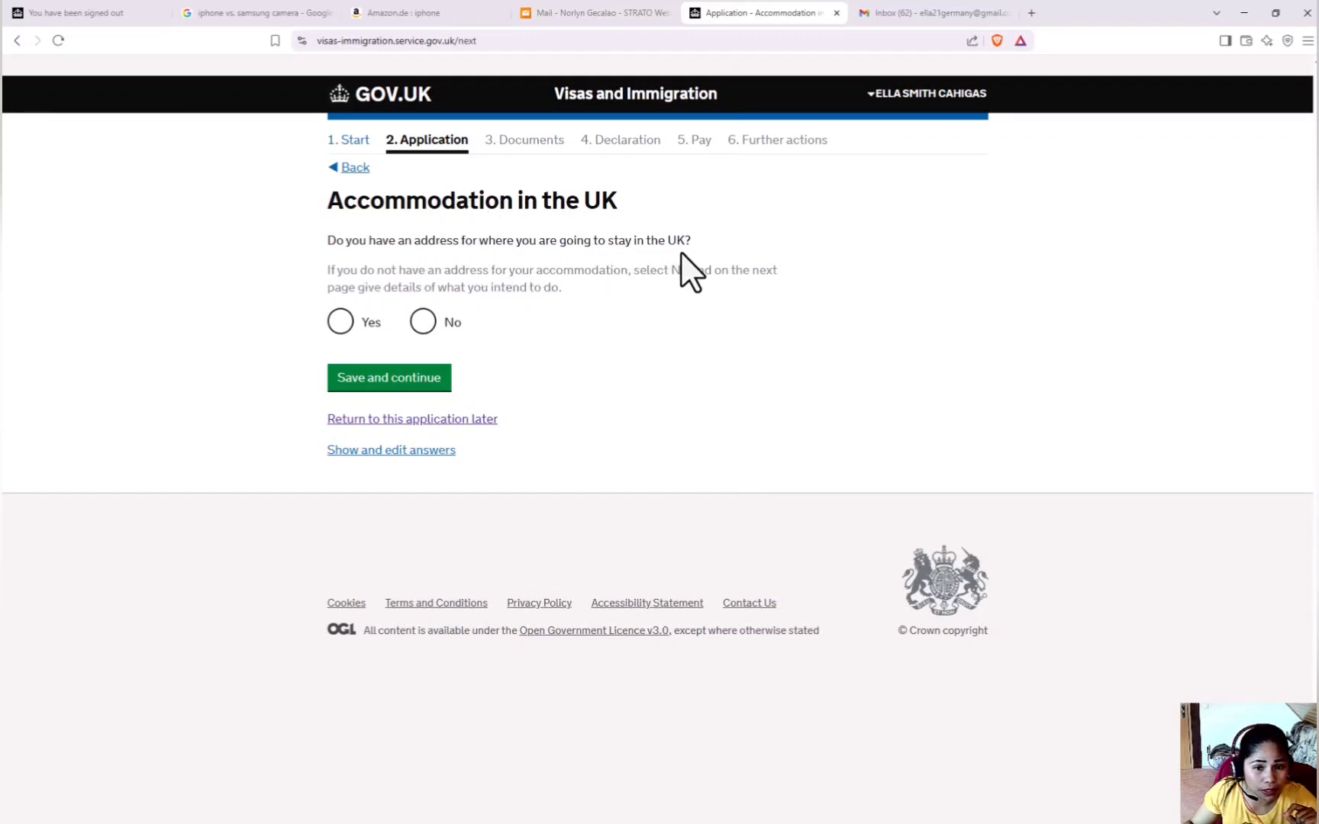
{"action": "left_click", "coordinate": [337, 324]}
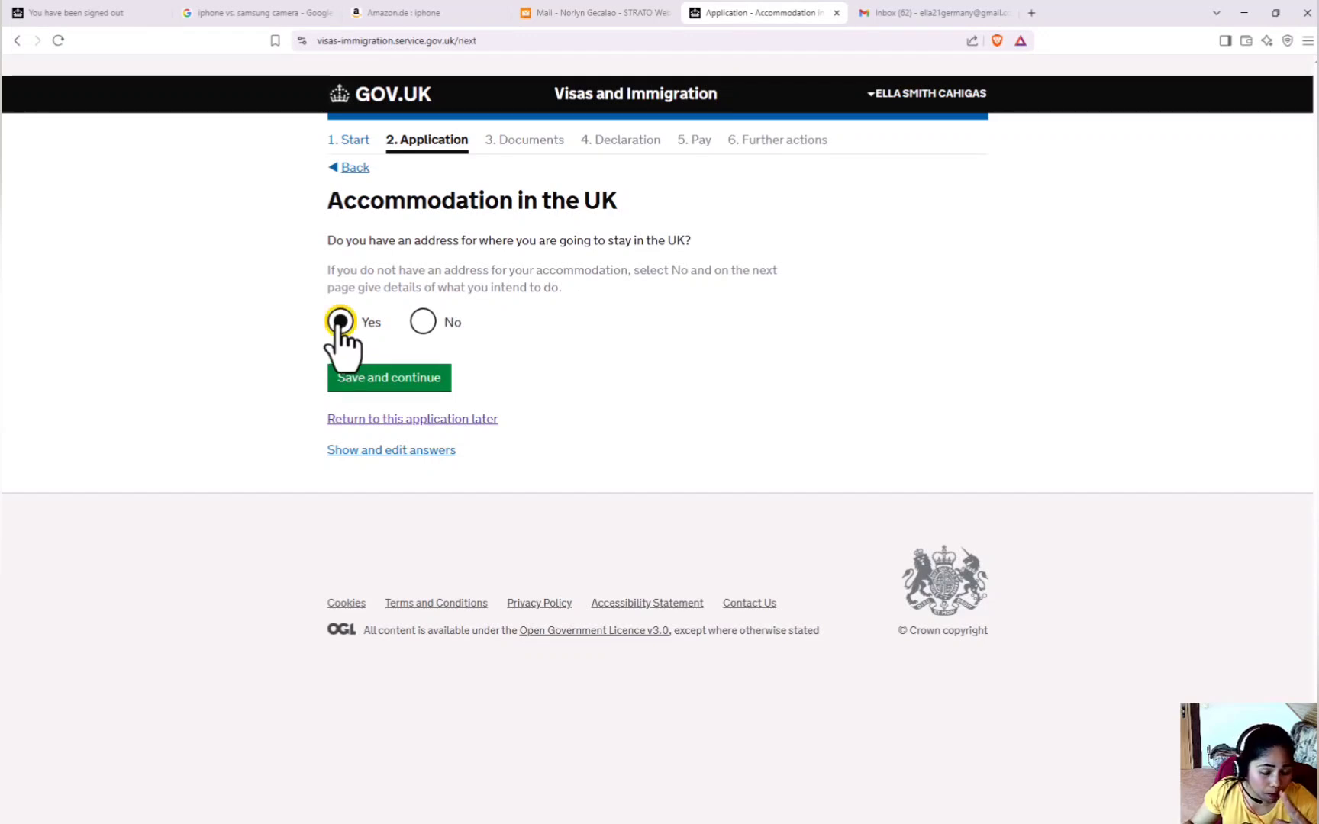
{"action": "left_click", "coordinate": [357, 389]}
Save the host's UK address with arrival 12 8 2025 and departure 01 11 2025.
{"action": "scroll", "coordinate": [441, 276], "scroll_direction": "down", "scroll_amount": 2}
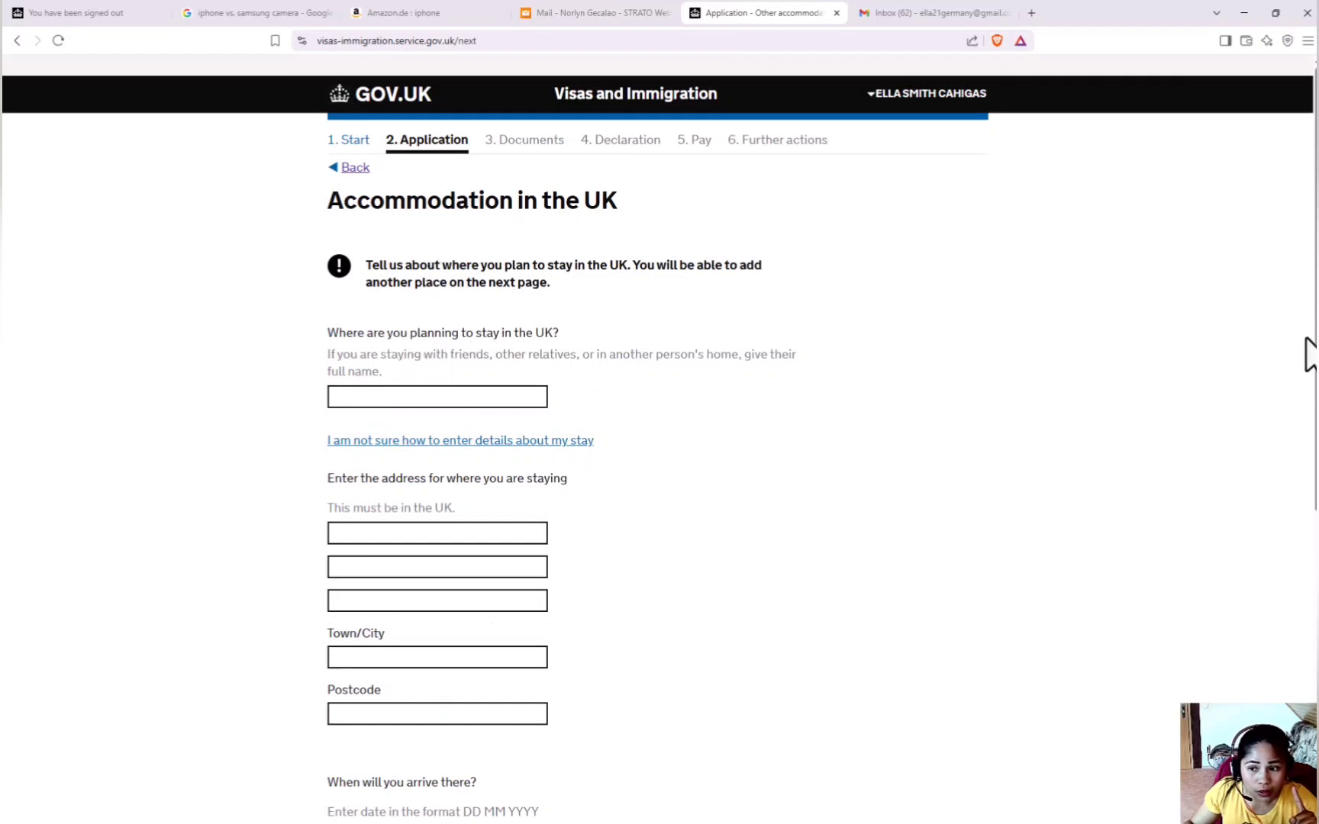
{"action": "left_click_drag", "start_coordinate": [1316, 344], "coordinate": [1315, 381]}
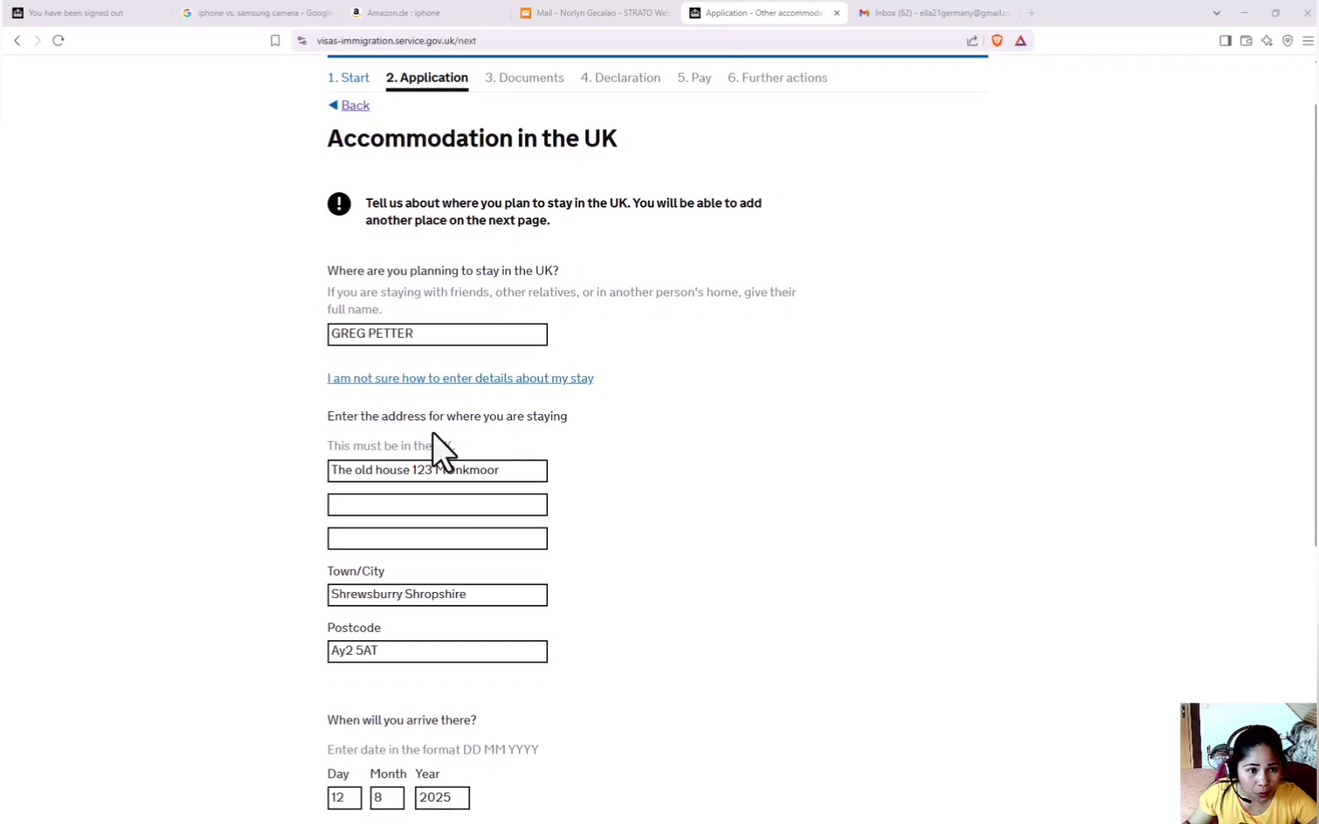
{"action": "scroll", "coordinate": [504, 504], "scroll_direction": "down", "scroll_amount": 5}
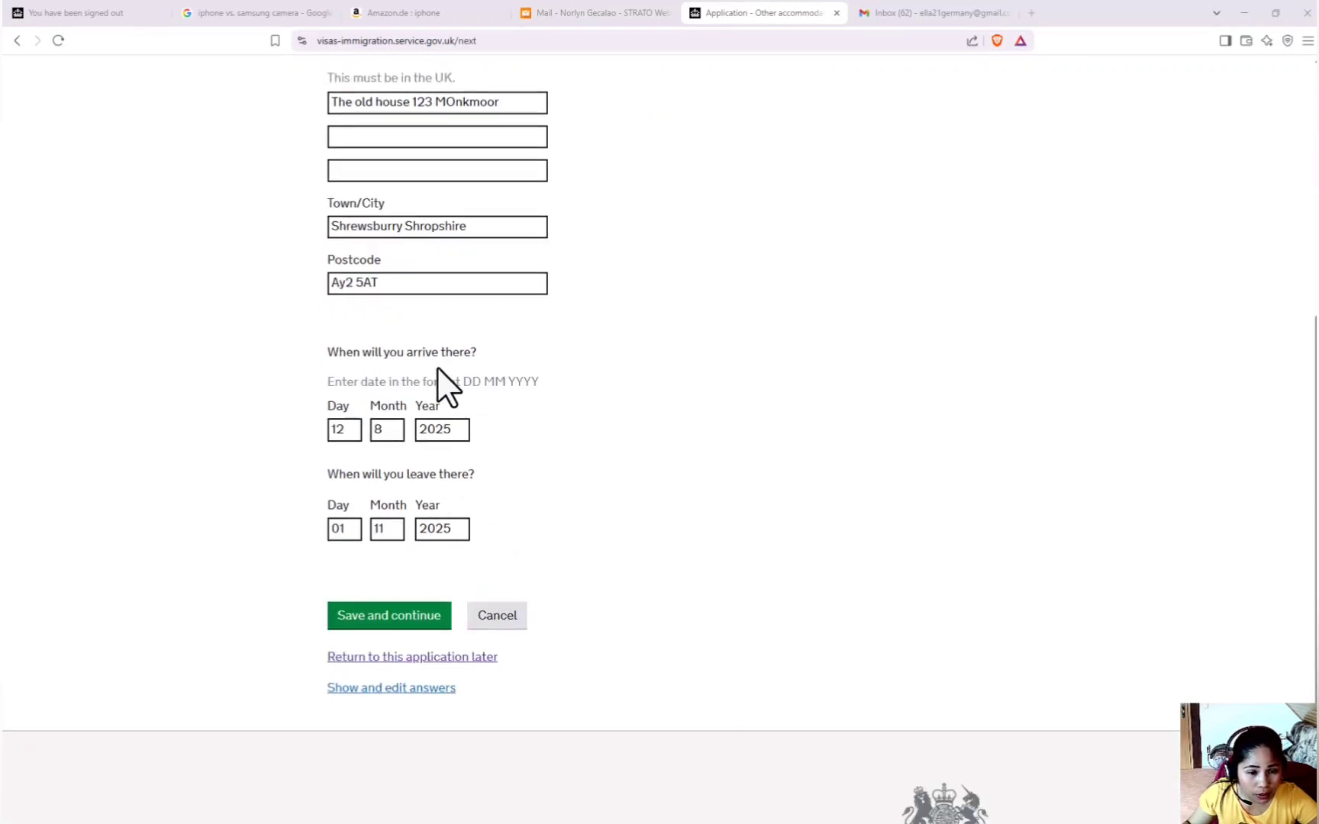
{"action": "left_click", "coordinate": [420, 618]}
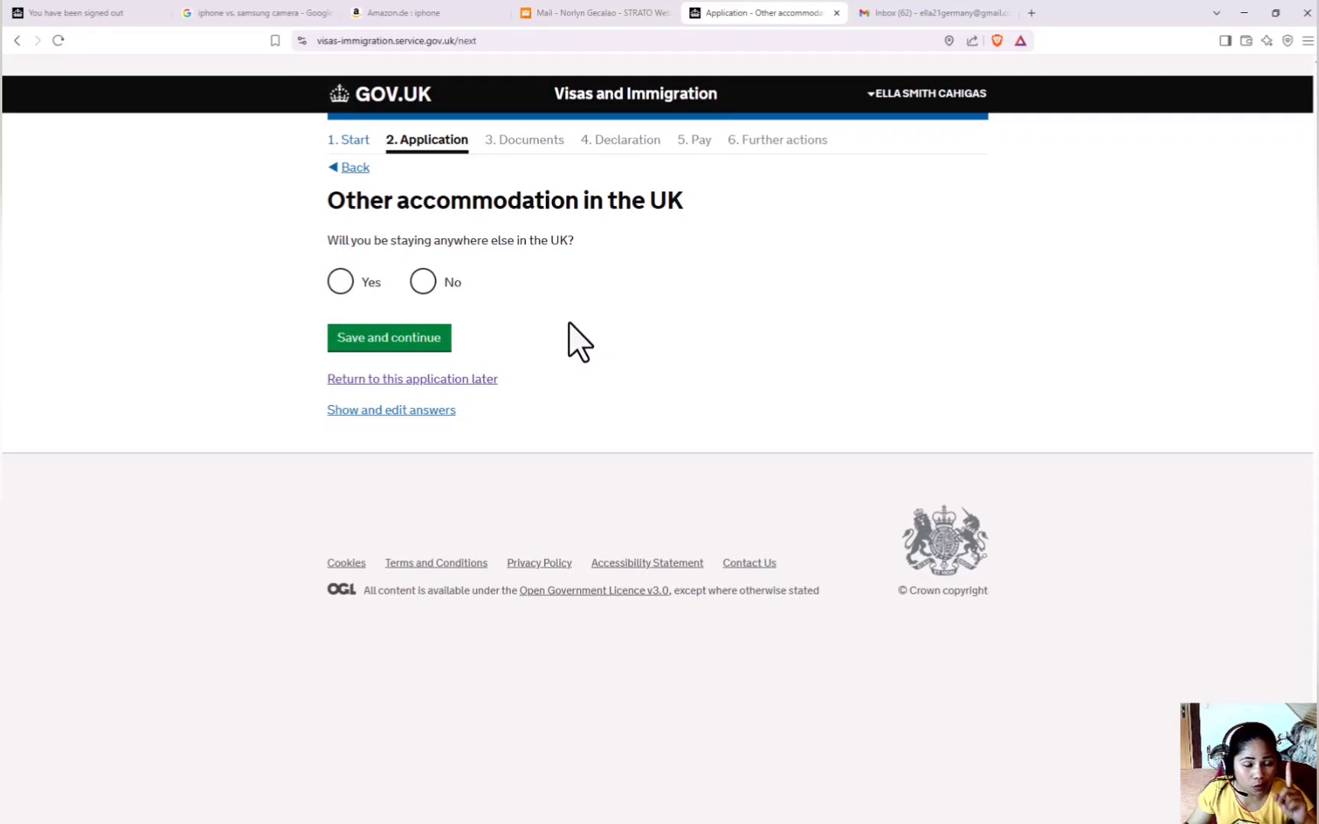
Answer No to other accommodation and No to UK visits, and Once to listed-country visits.
{"action": "left_click", "coordinate": [422, 281]}
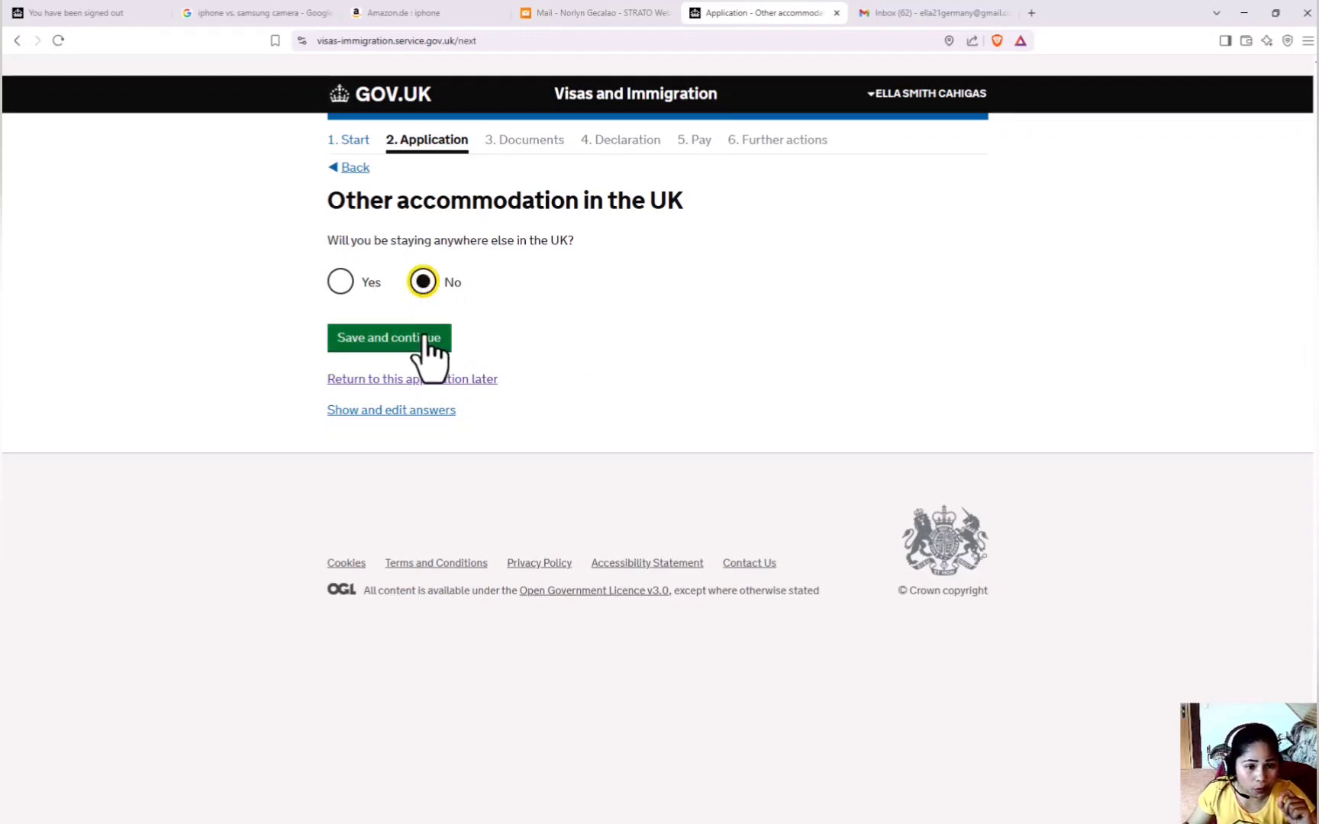
{"action": "left_click", "coordinate": [420, 338]}
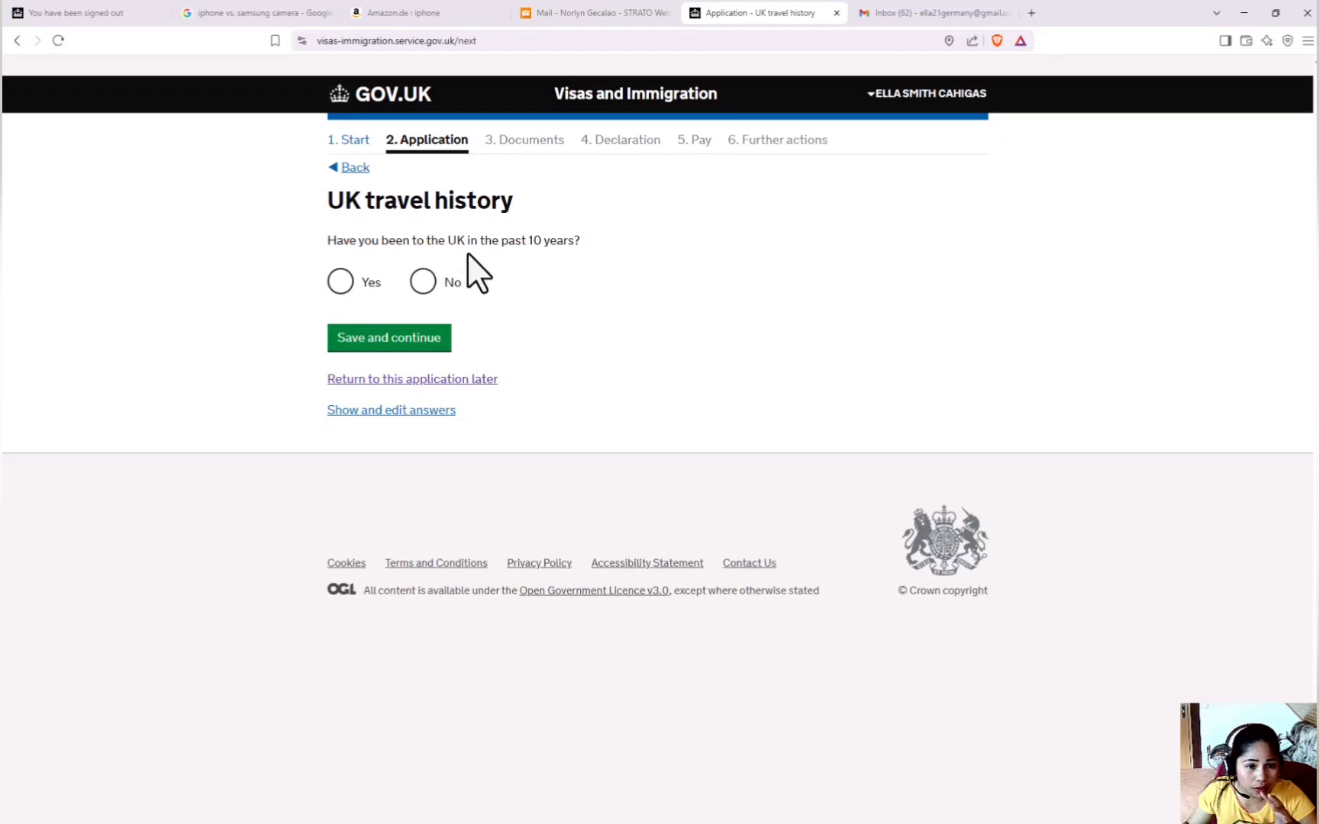
{"action": "left_click", "coordinate": [423, 282]}
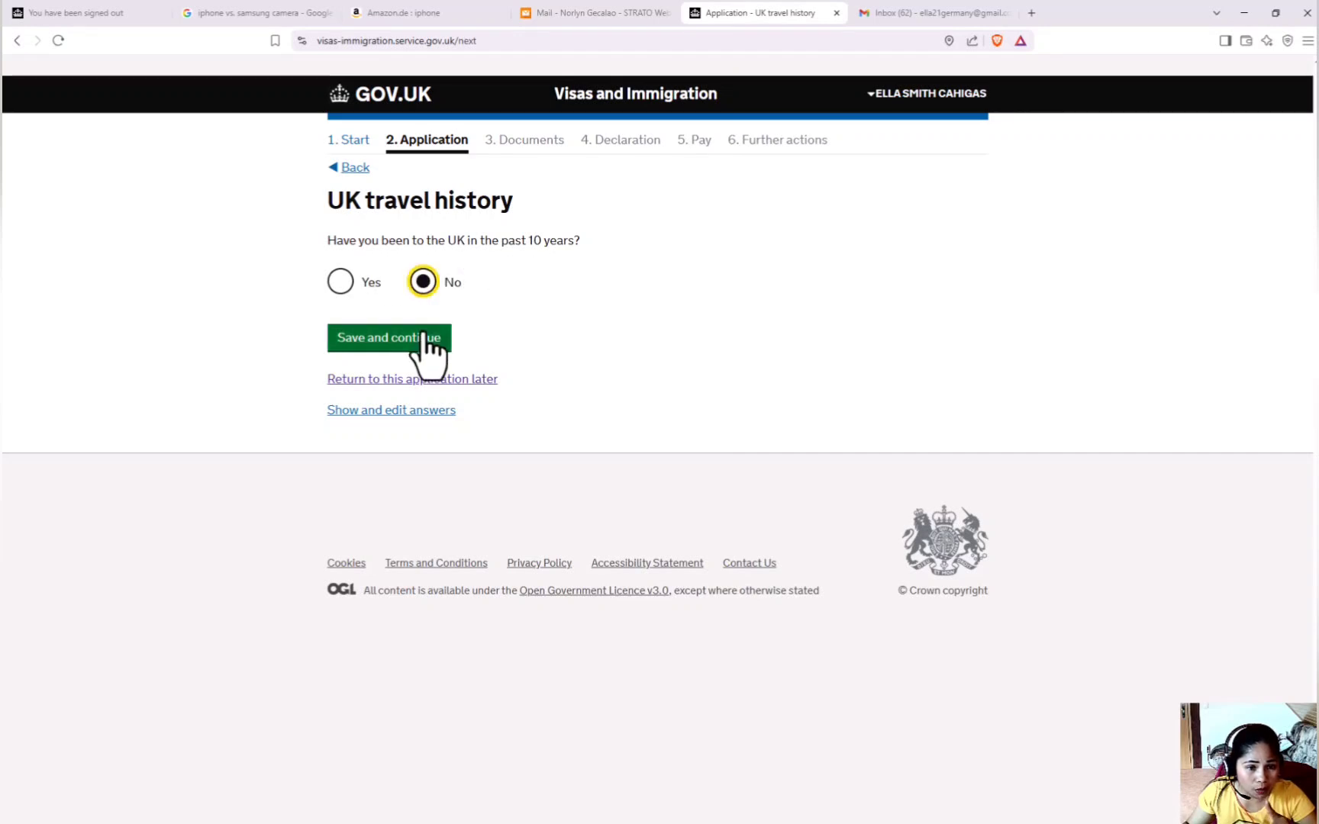
{"action": "left_click", "coordinate": [421, 337]}
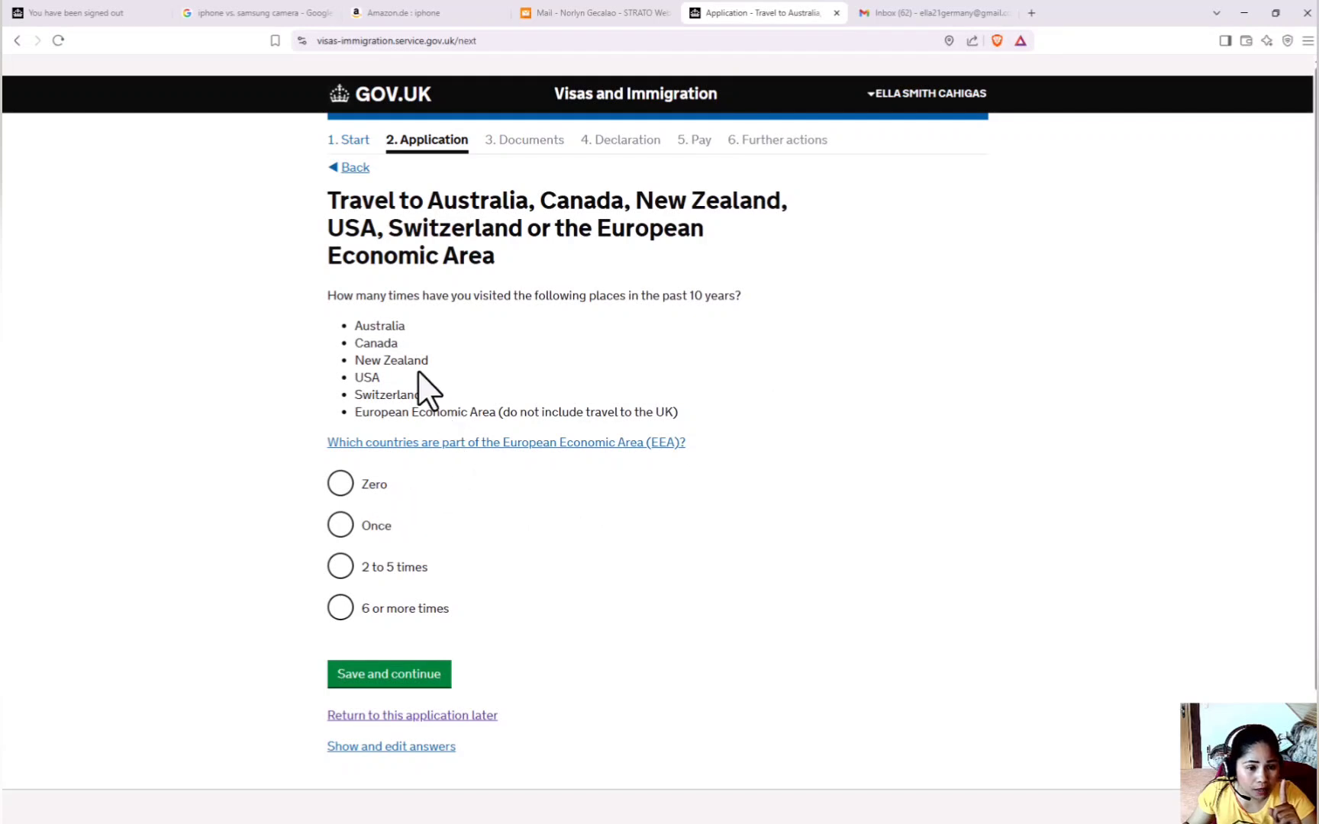
{"action": "left_click", "coordinate": [345, 529]}
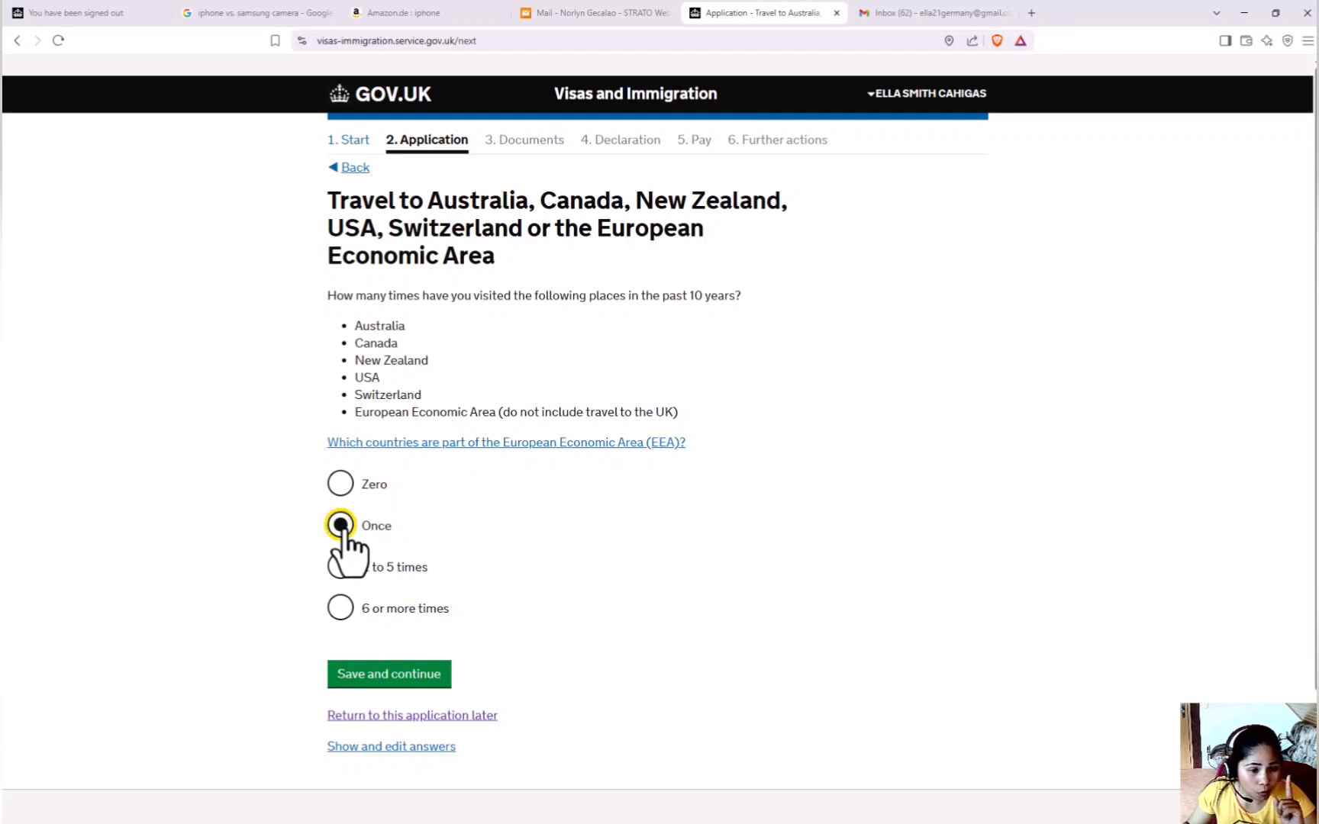
{"action": "left_click", "coordinate": [372, 682]}
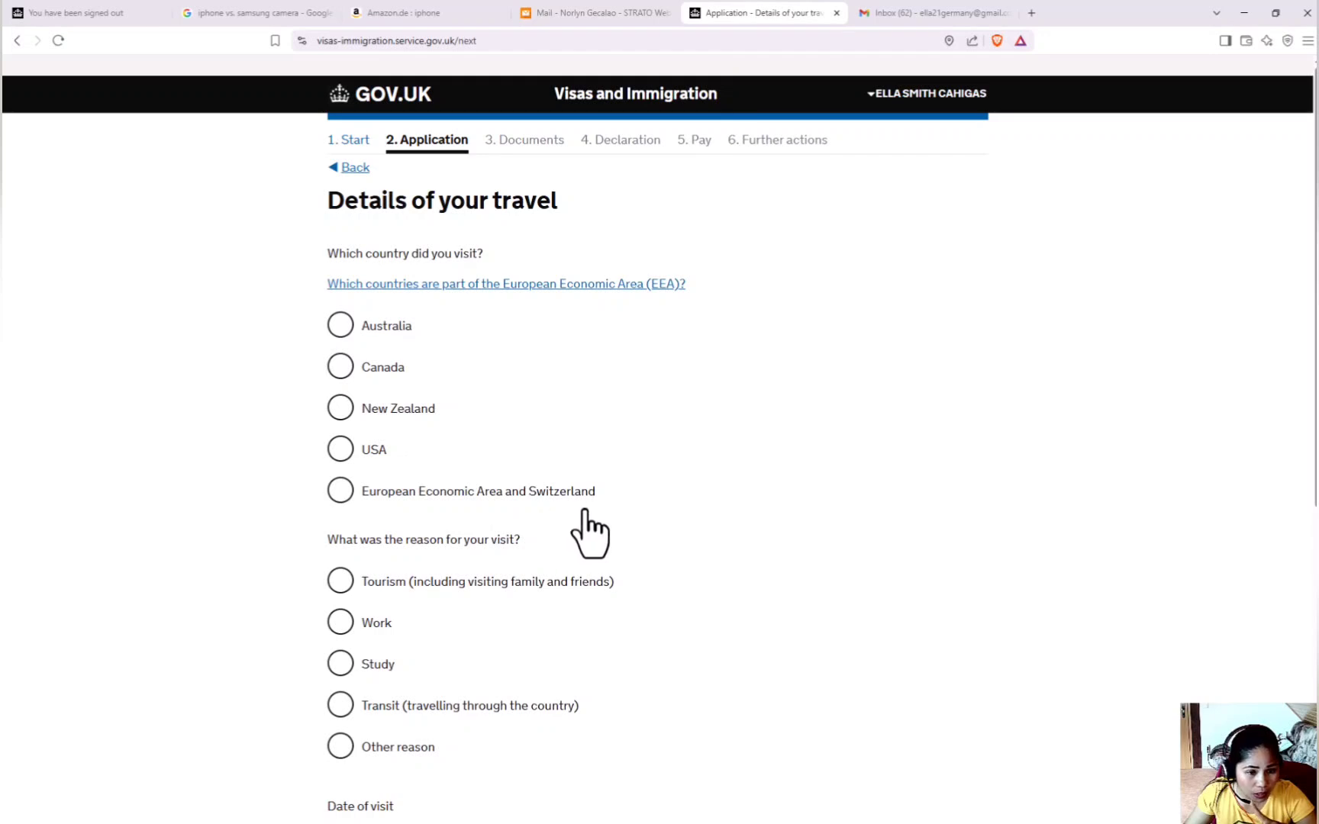
Choose Canada as the country visited and Tourism as the reason.
{"action": "left_click", "coordinate": [341, 373]}
{"action": "scroll", "coordinate": [381, 504], "scroll_direction": "down", "scroll_amount": 2}
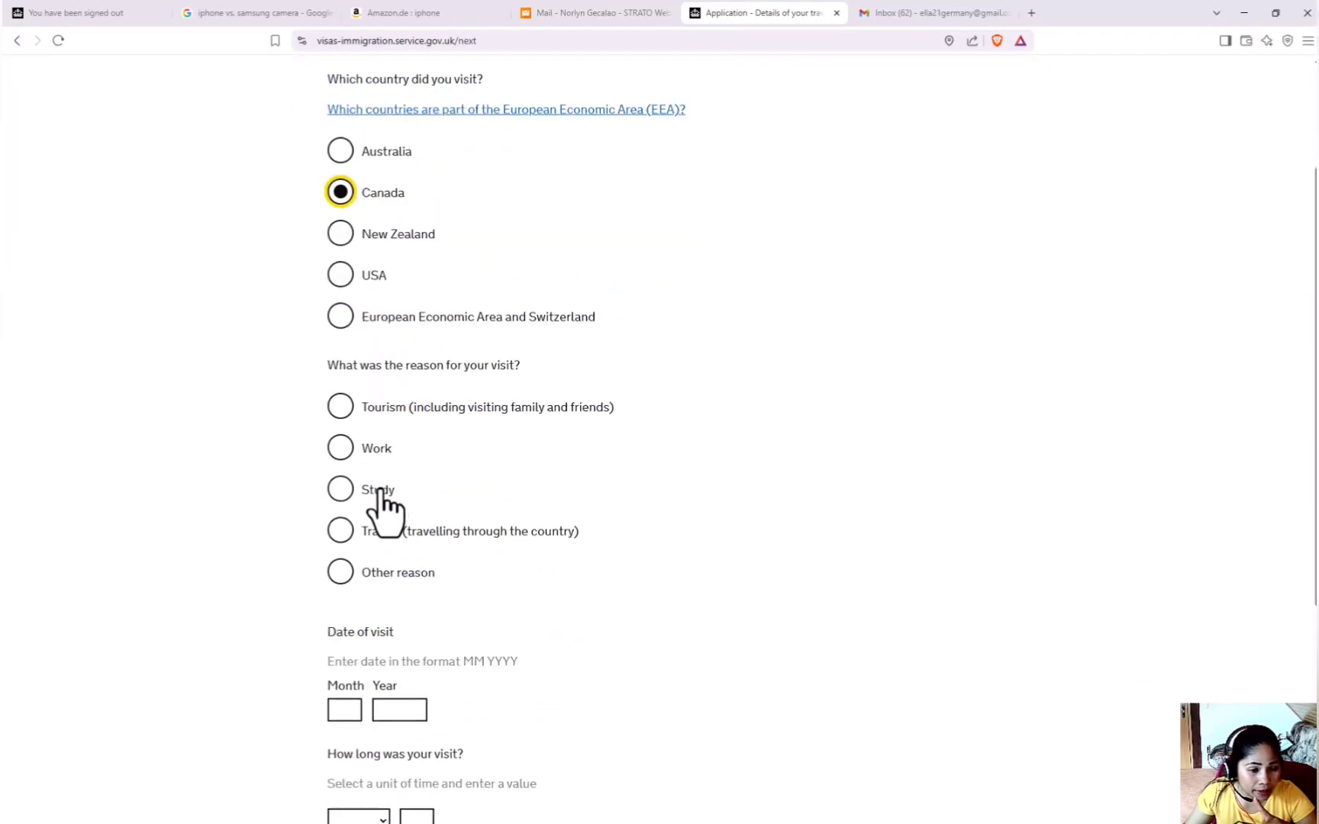
{"action": "left_click", "coordinate": [341, 398]}
{"action": "scroll", "coordinate": [377, 559], "scroll_direction": "down", "scroll_amount": 2}
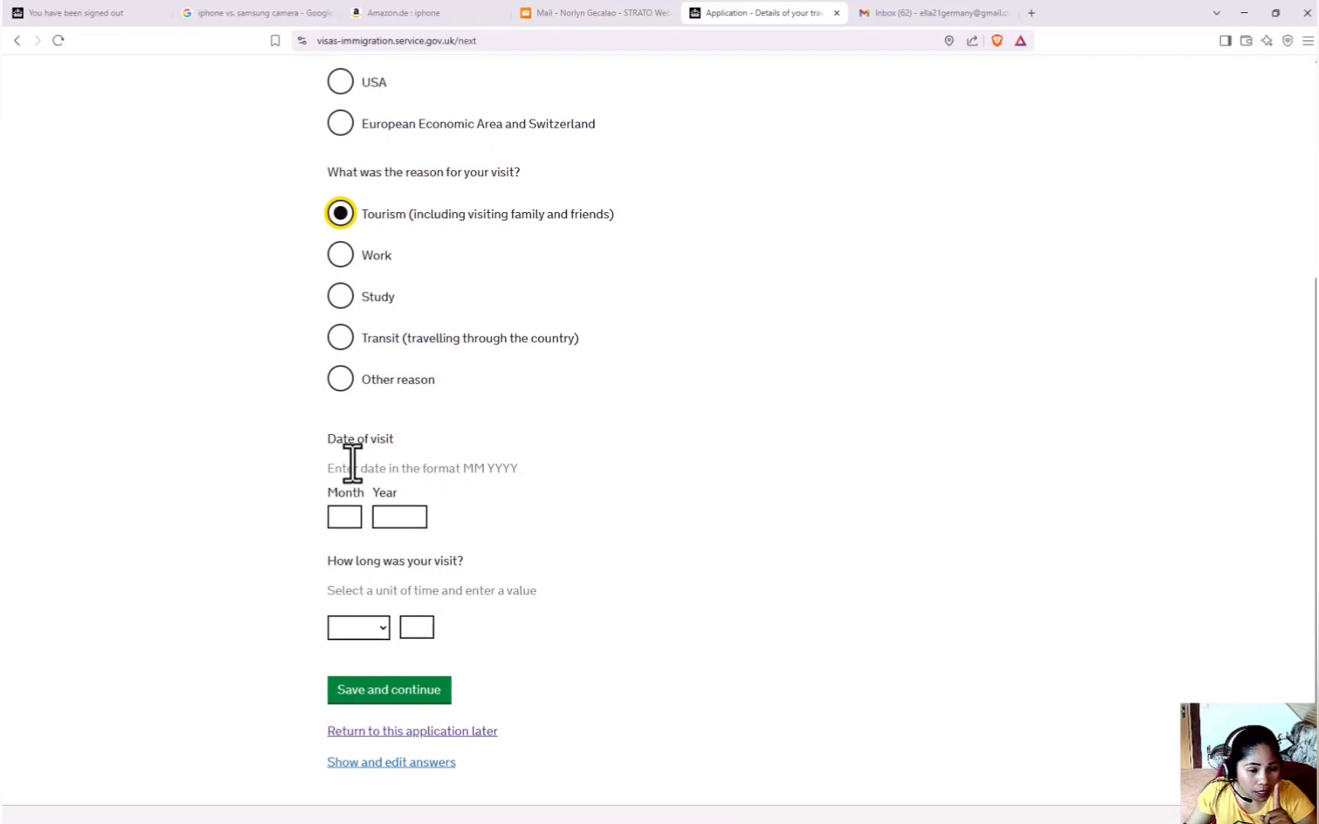
{"action": "scroll", "coordinate": [361, 515], "scroll_direction": "down", "scroll_amount": 2}
Enter the visit date 12 2023 and a length of 2 weeks, then save.
{"action": "left_click", "coordinate": [348, 353]}
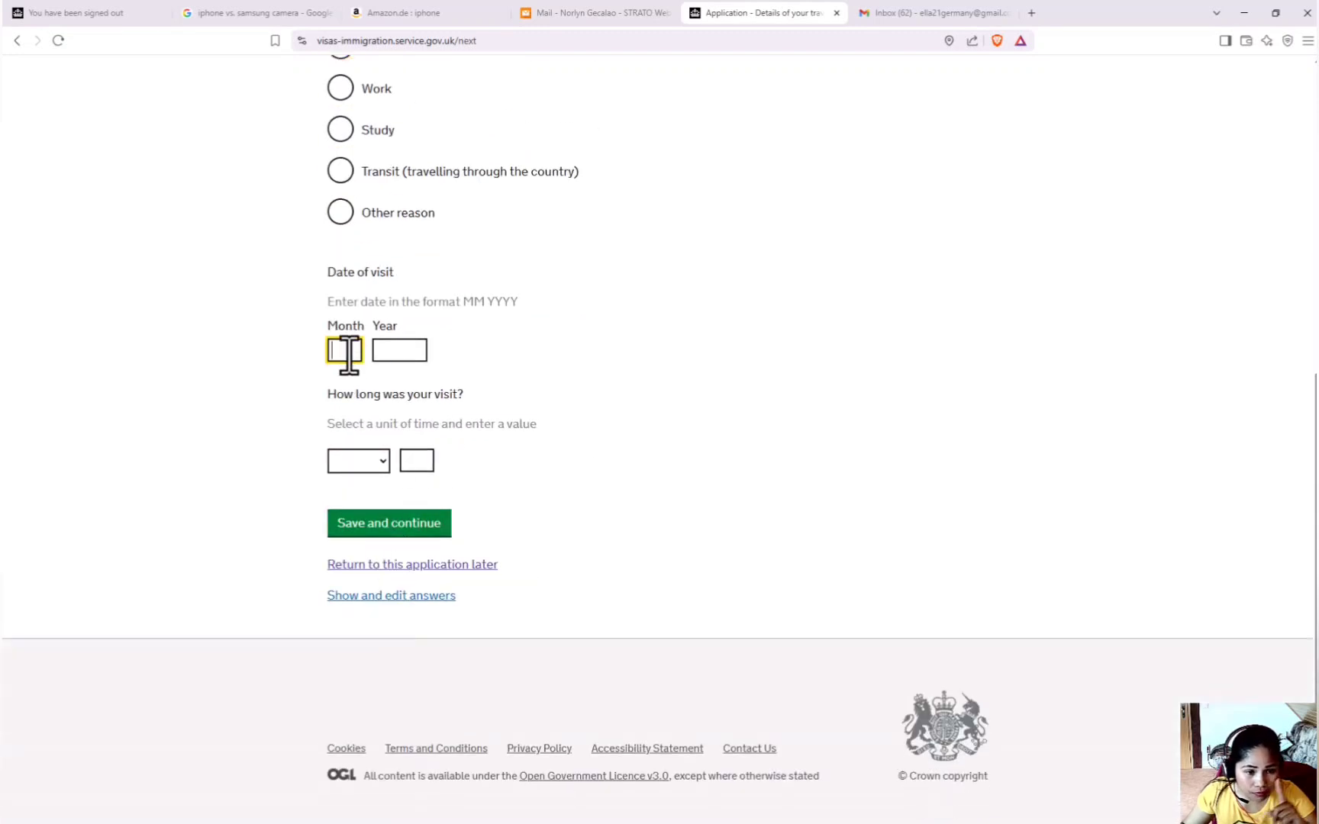
{"action": "left_click", "coordinate": [391, 353]}
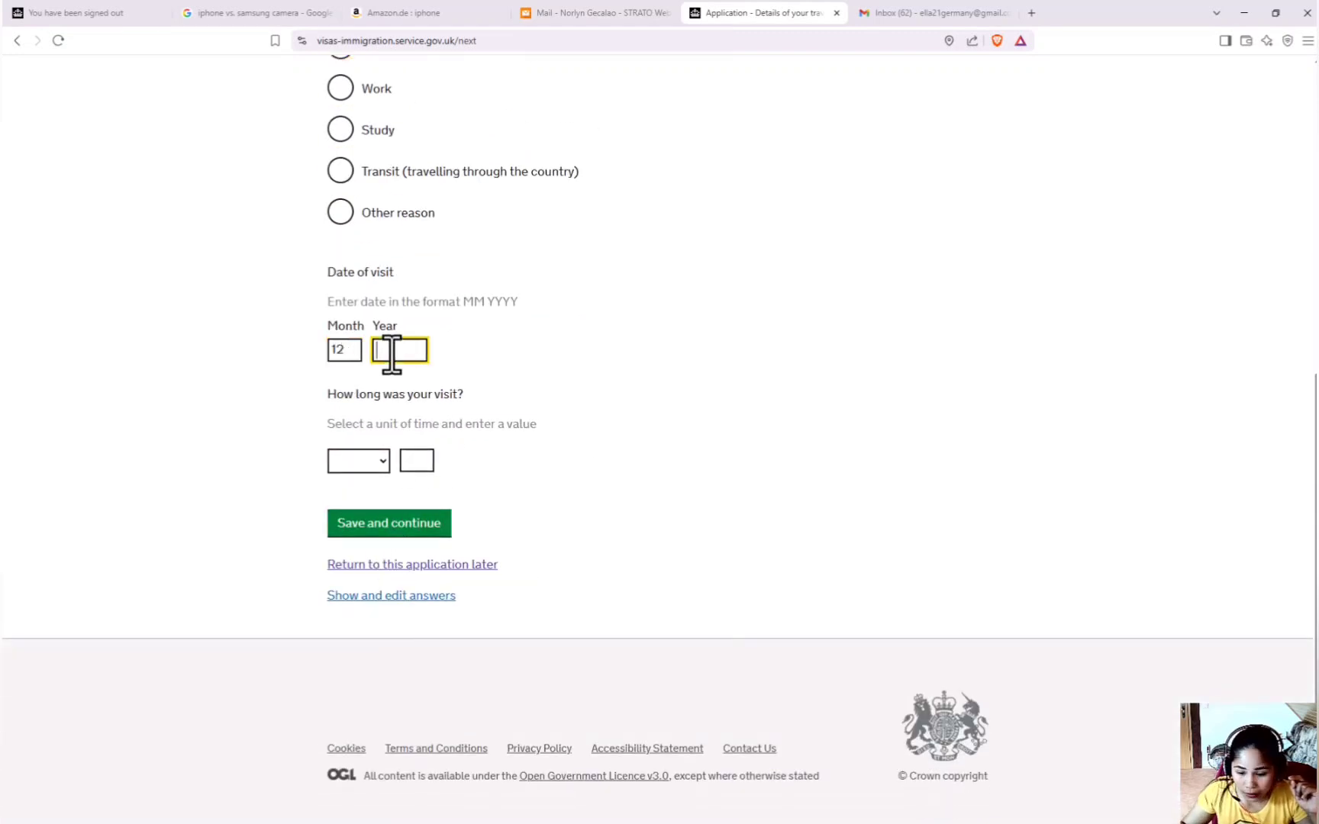
{"action": "type", "text": "2023"}
{"action": "left_click", "coordinate": [382, 414]}
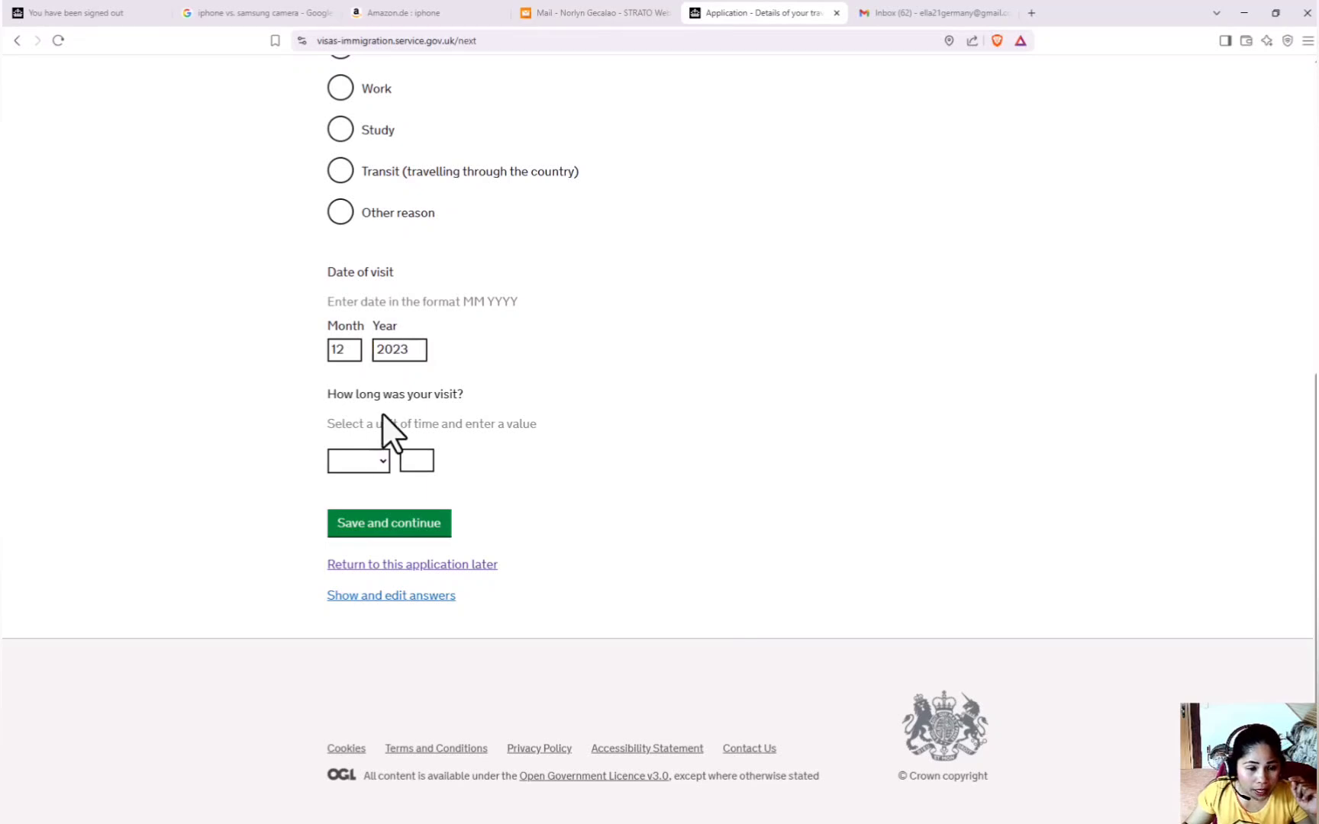
{"action": "left_click", "coordinate": [382, 462]}
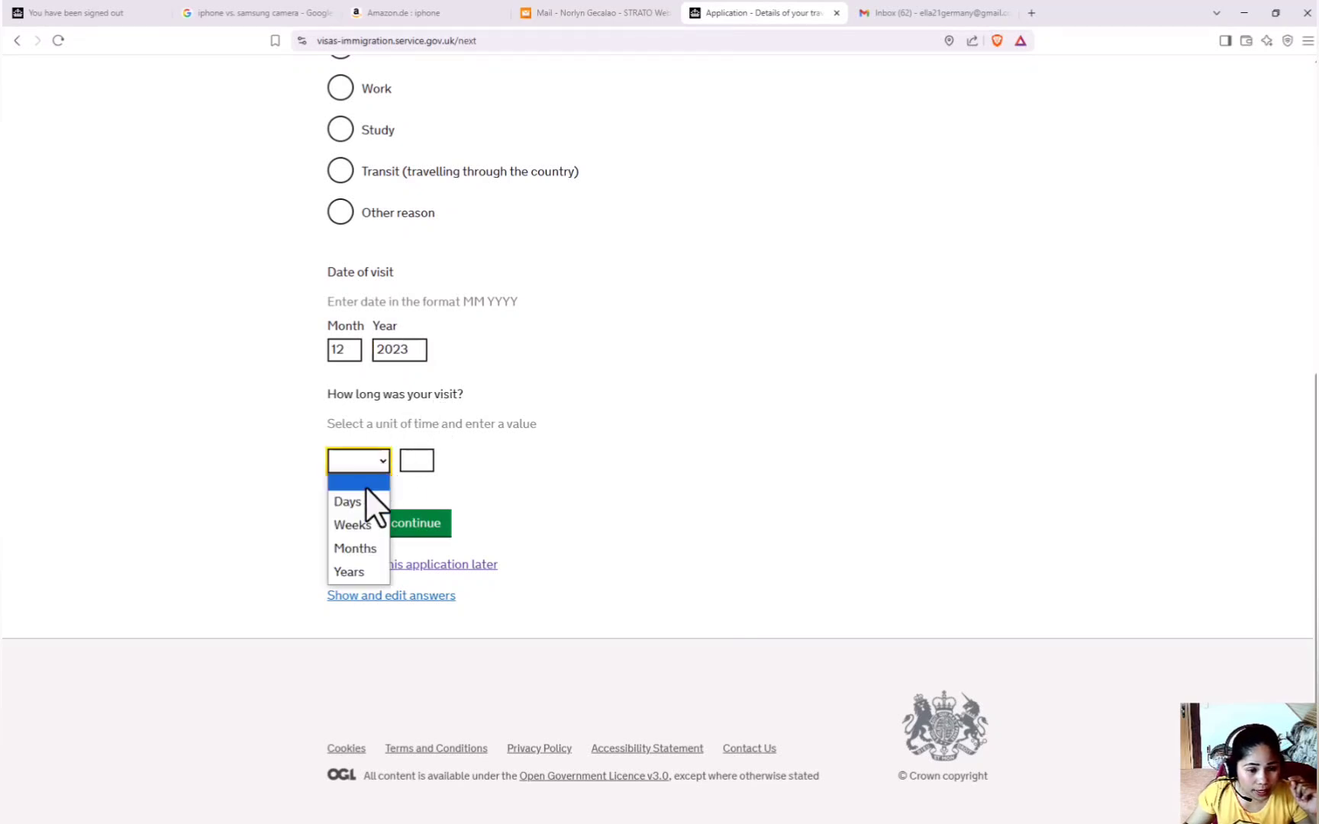
{"action": "left_click", "coordinate": [355, 524]}
{"action": "left_click", "coordinate": [410, 458]}
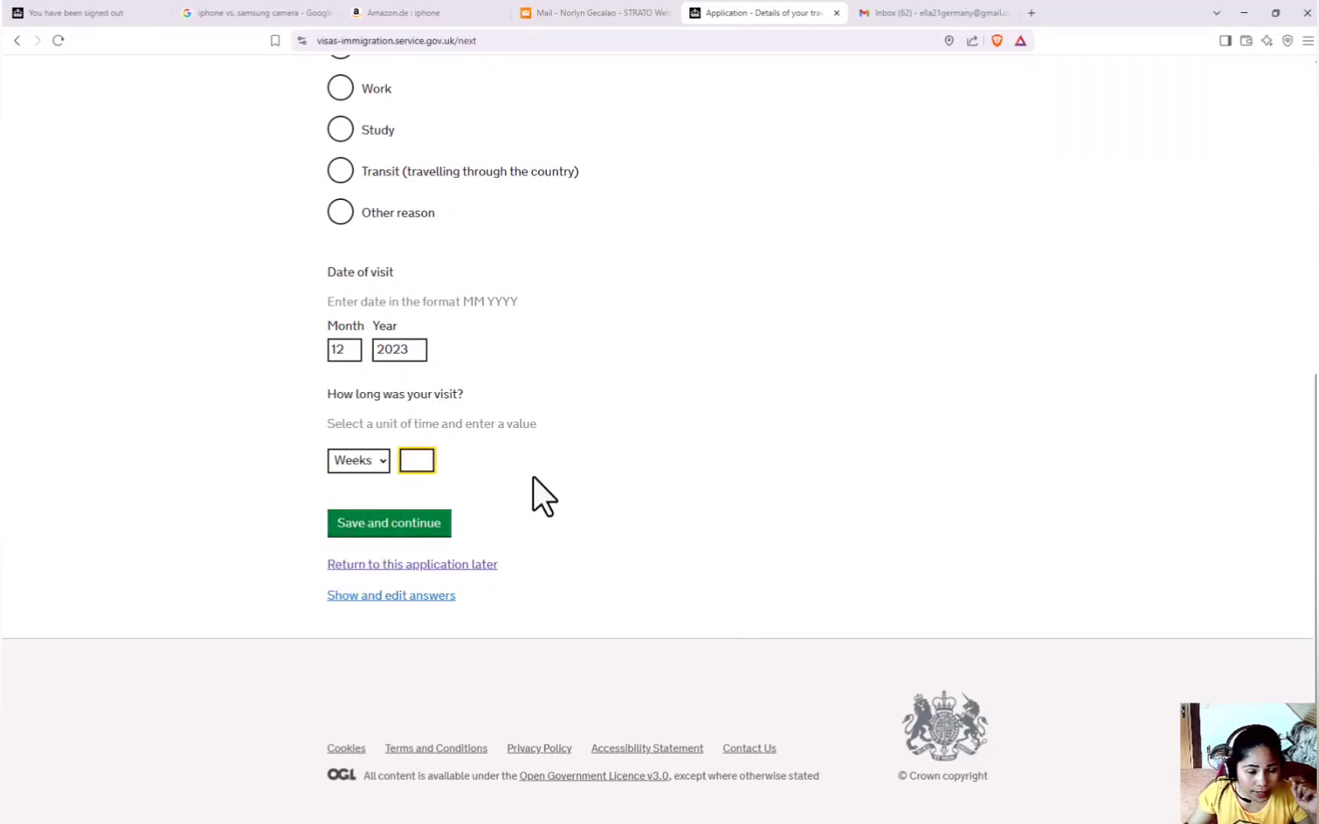
{"action": "type", "text": "2"}
{"action": "left_click", "coordinate": [583, 459]}
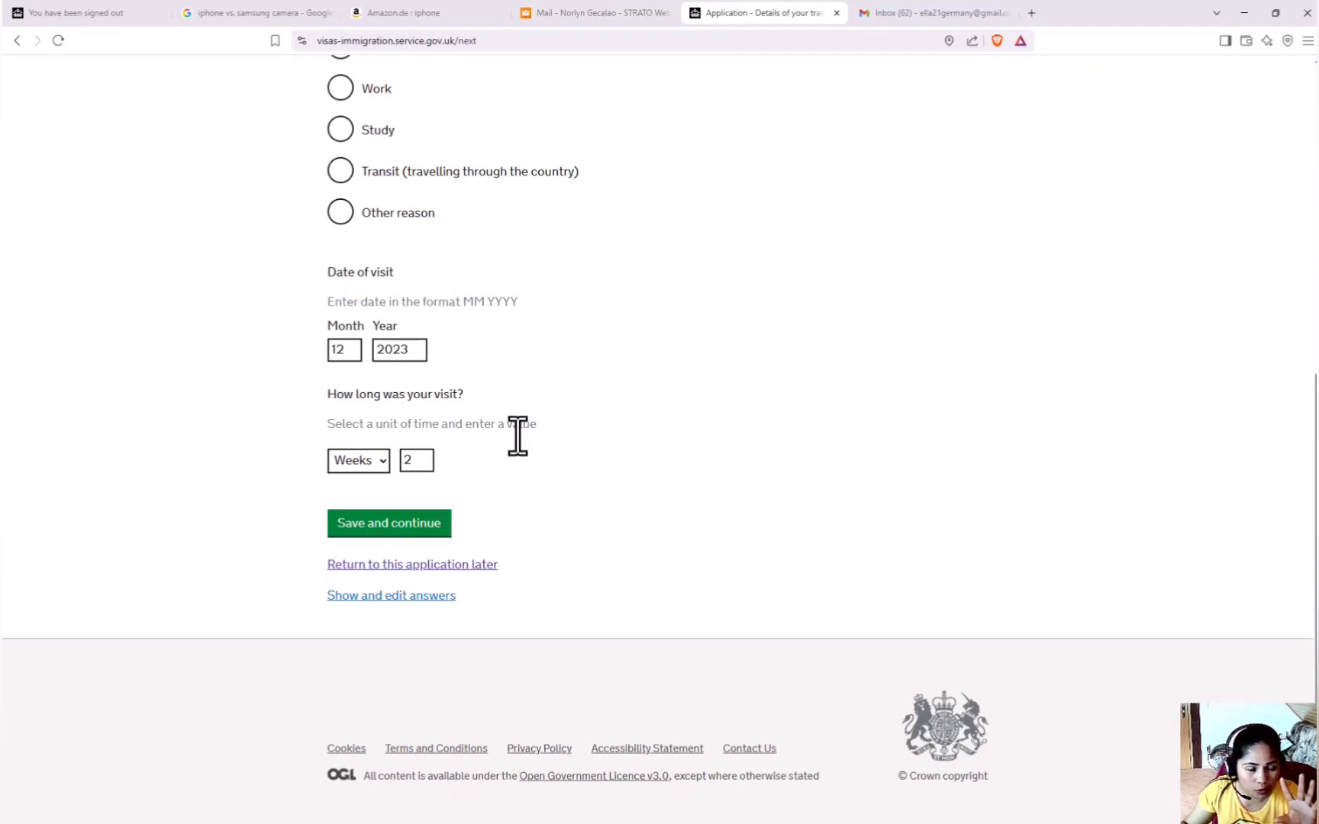
{"action": "left_click", "coordinate": [394, 530]}
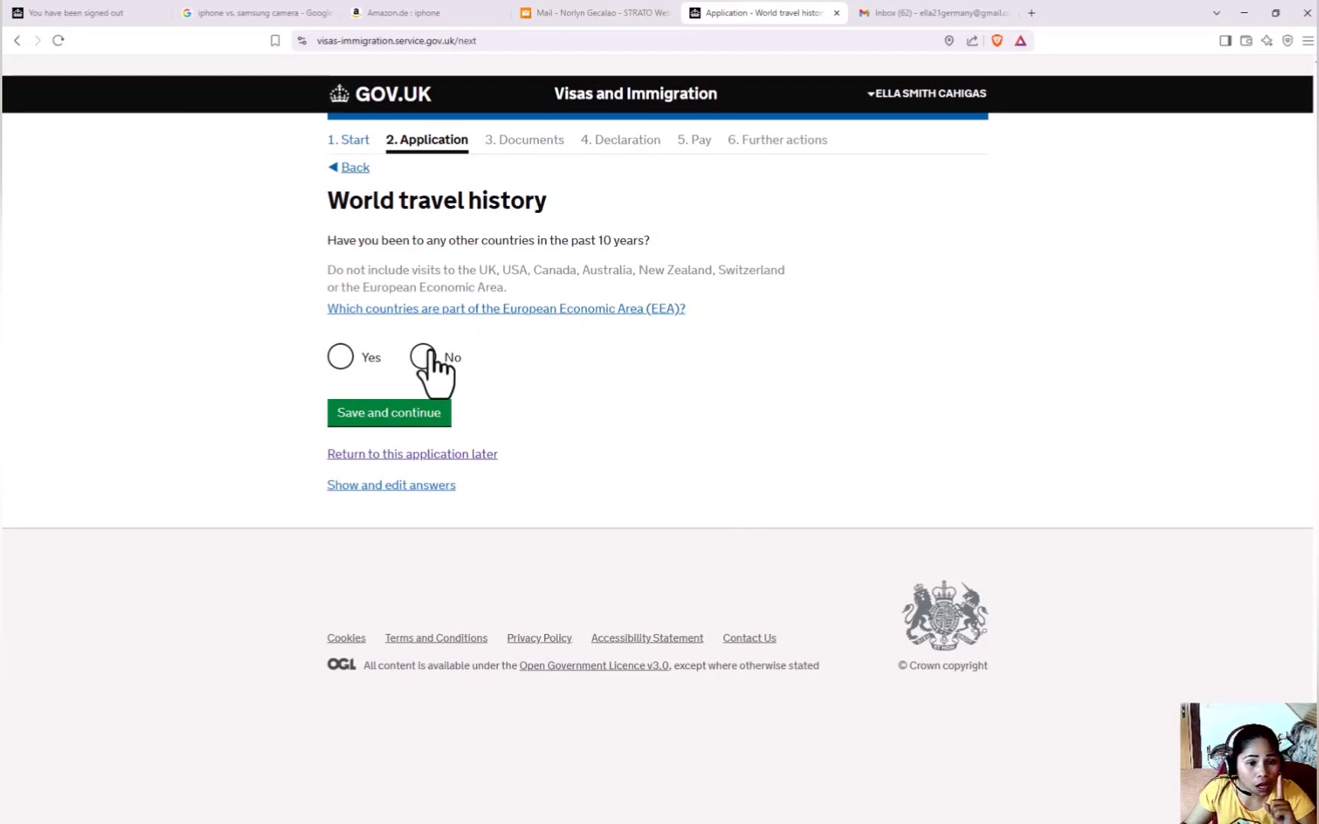
Answer Yes to other world travel and record a Tourism trip to United Arab Emirates.
{"action": "left_click", "coordinate": [342, 357]}
{"action": "left_click", "coordinate": [380, 412]}
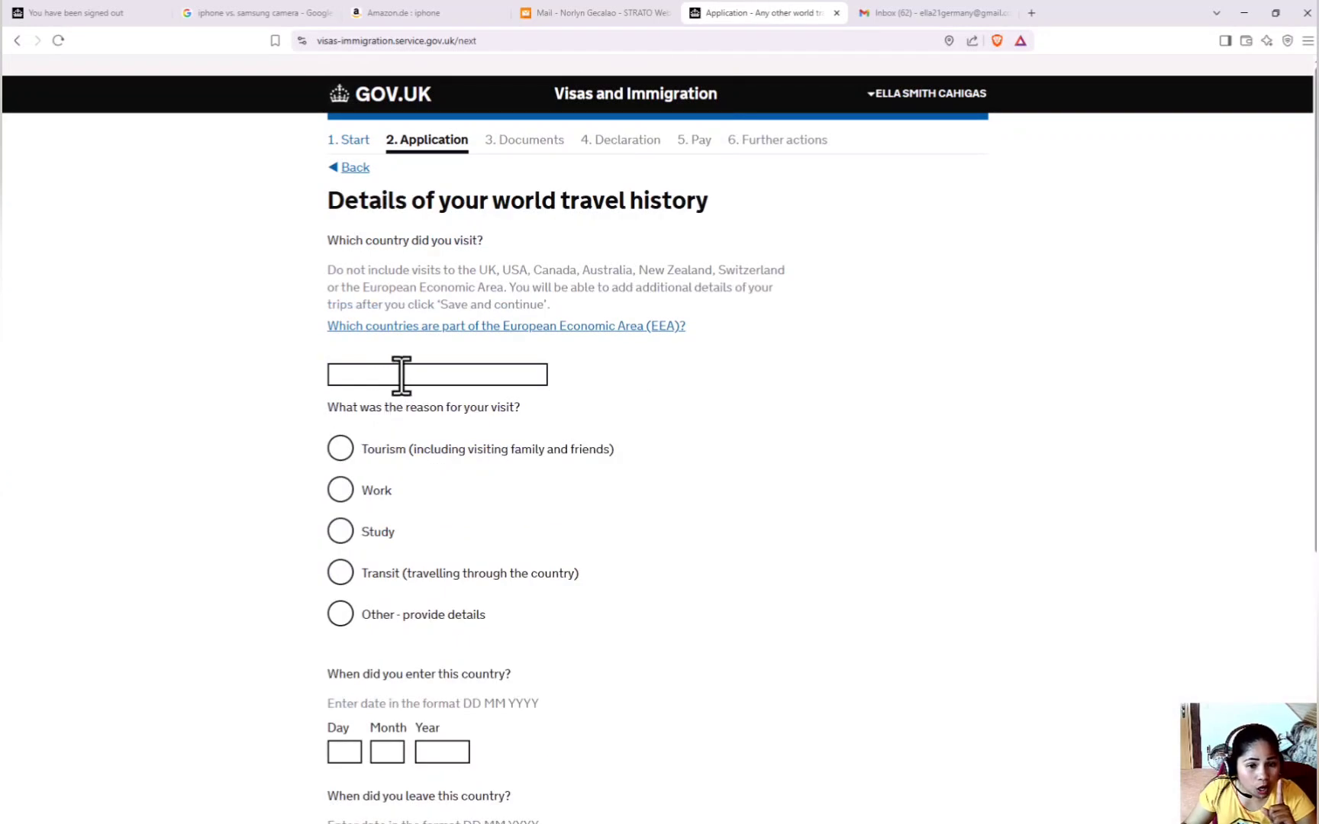
{"action": "left_click", "coordinate": [401, 376]}
{"action": "left_click", "coordinate": [416, 376]}
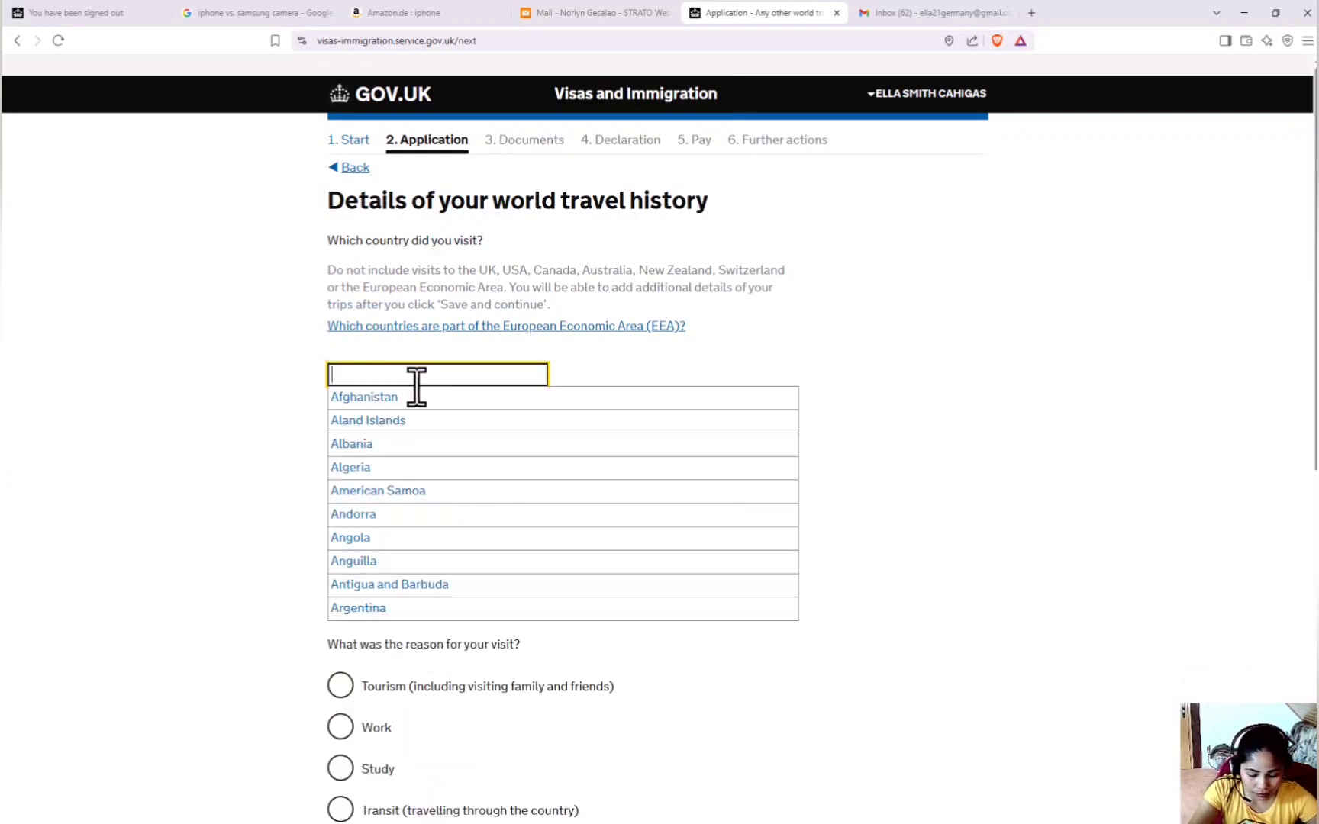
{"action": "type", "text": "uNITED"}
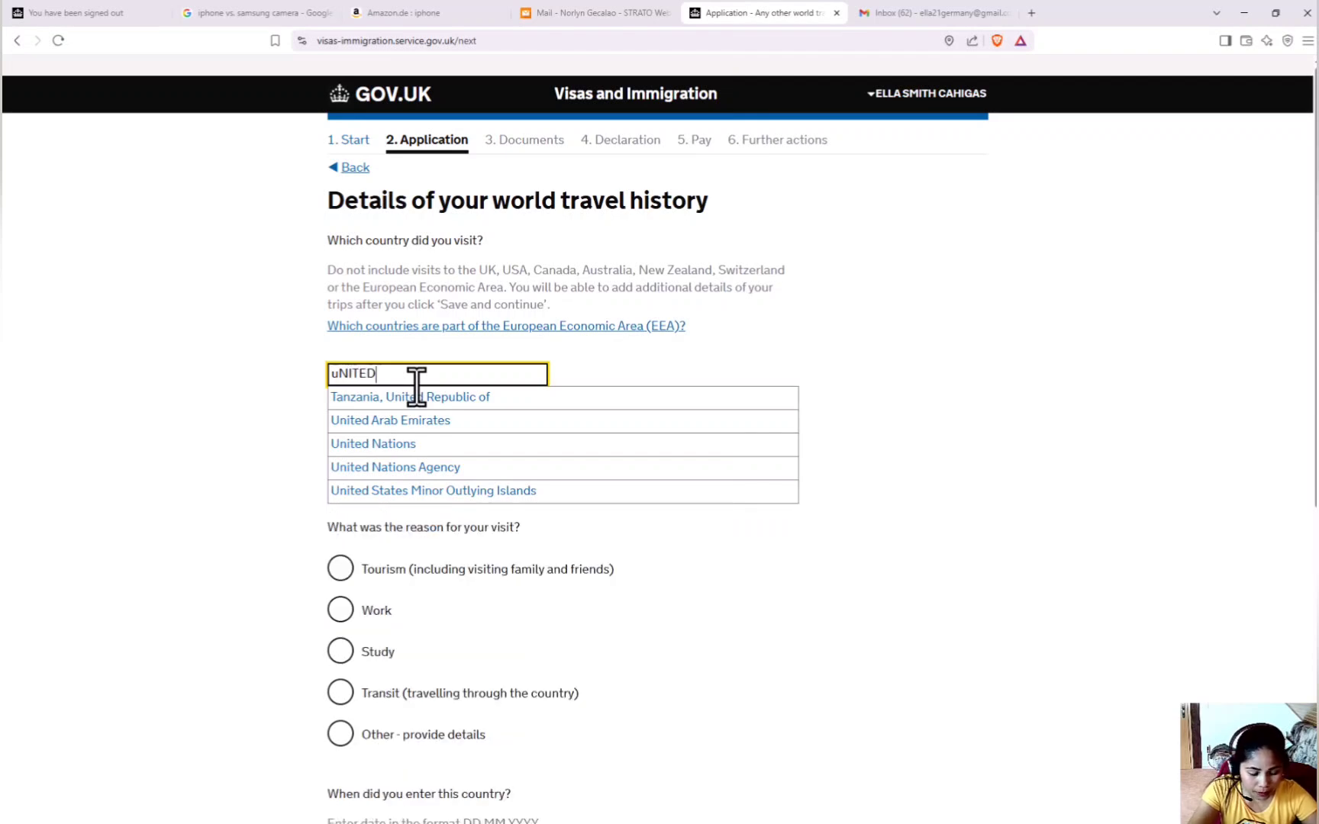
{"action": "left_click", "coordinate": [422, 419]}
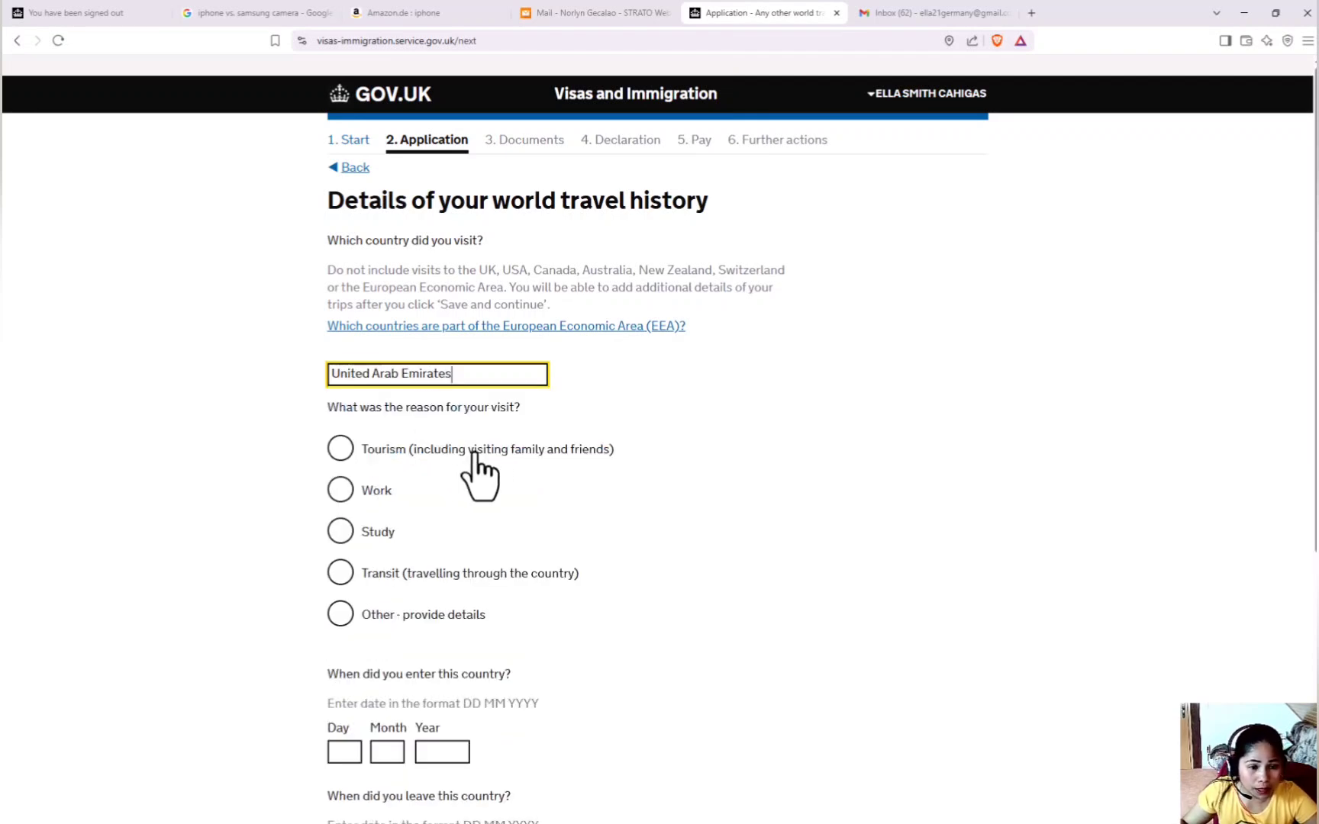
{"action": "left_click", "coordinate": [343, 456]}
{"action": "scroll", "coordinate": [410, 546], "scroll_direction": "down", "scroll_amount": 2}
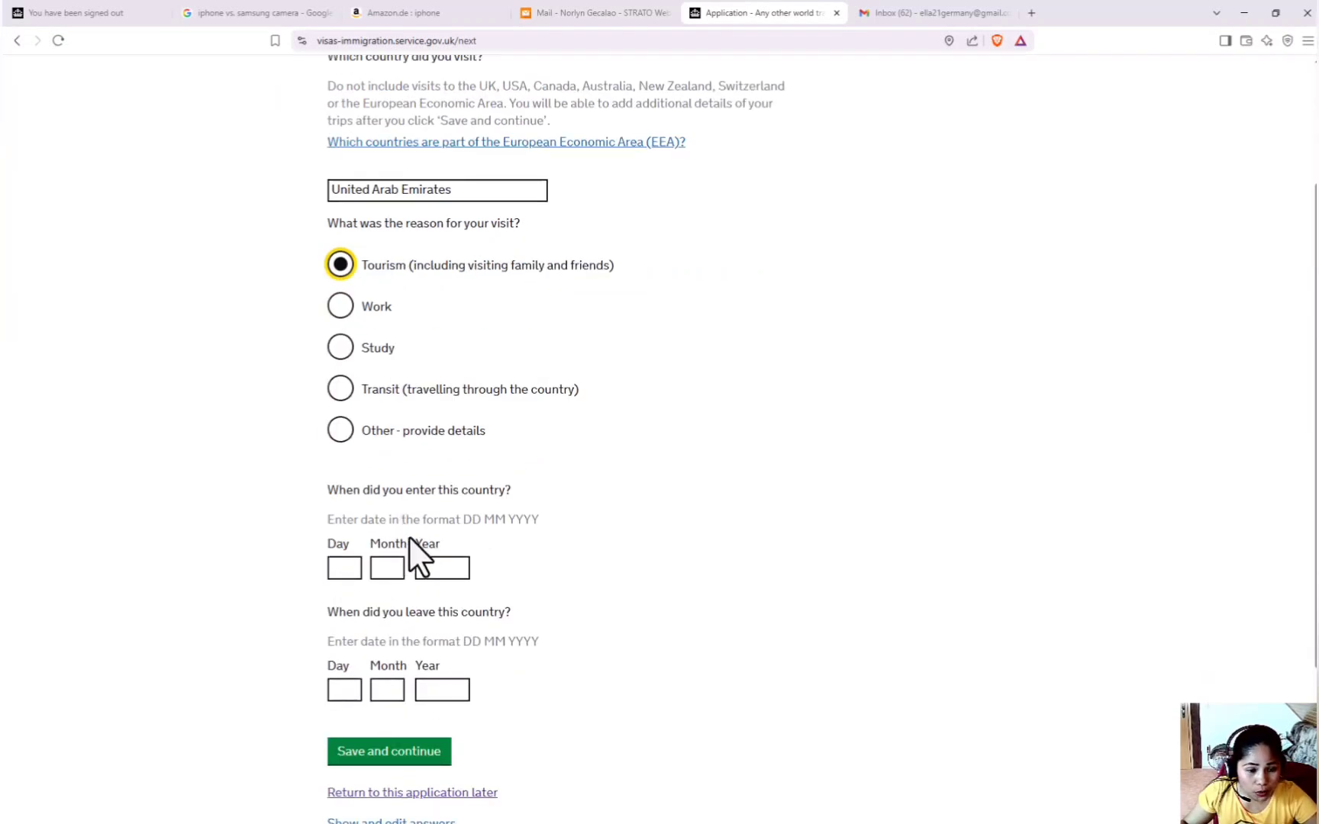
Enter entry date 12 25 2024 and leaving date 02 01 2025, then save the trip.
{"action": "left_click", "coordinate": [345, 571]}
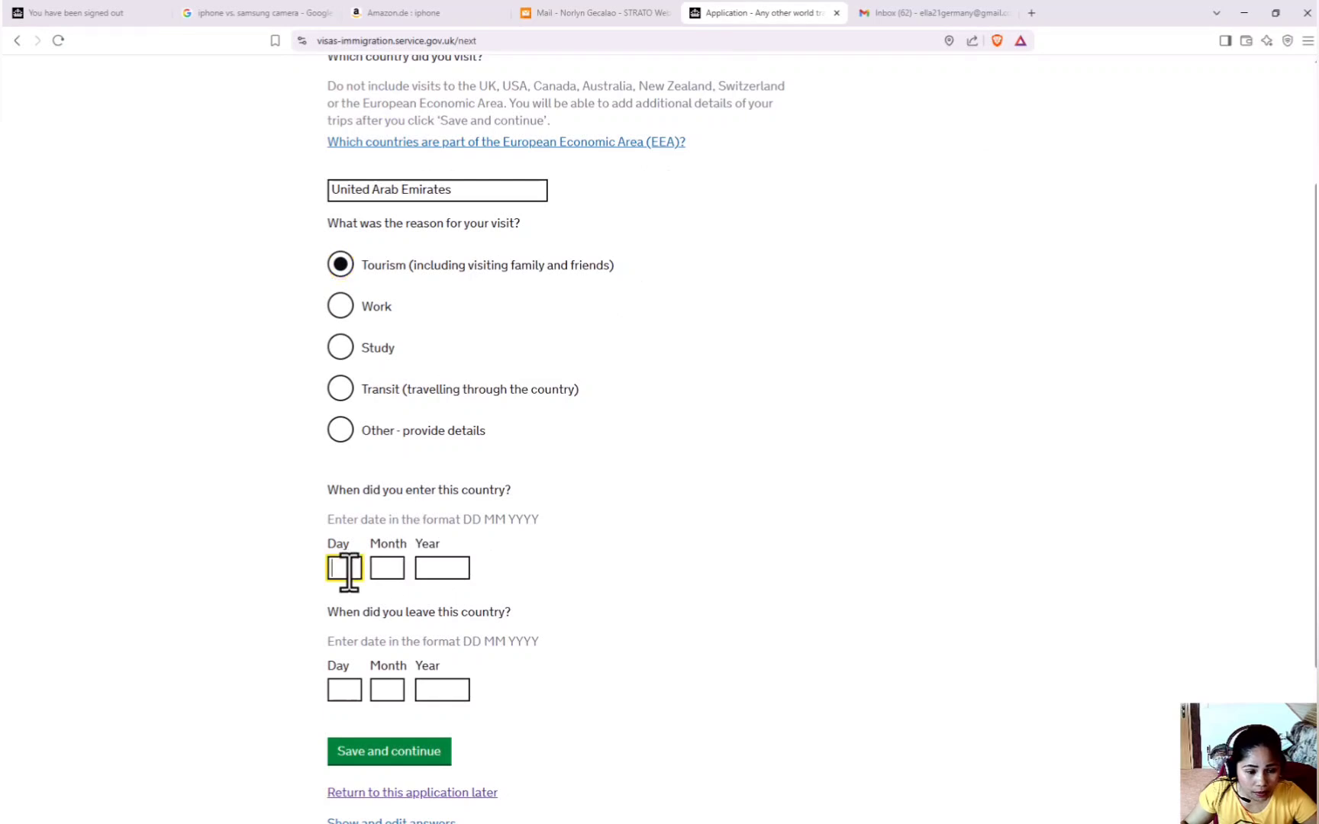
{"action": "type", "text": "12"}
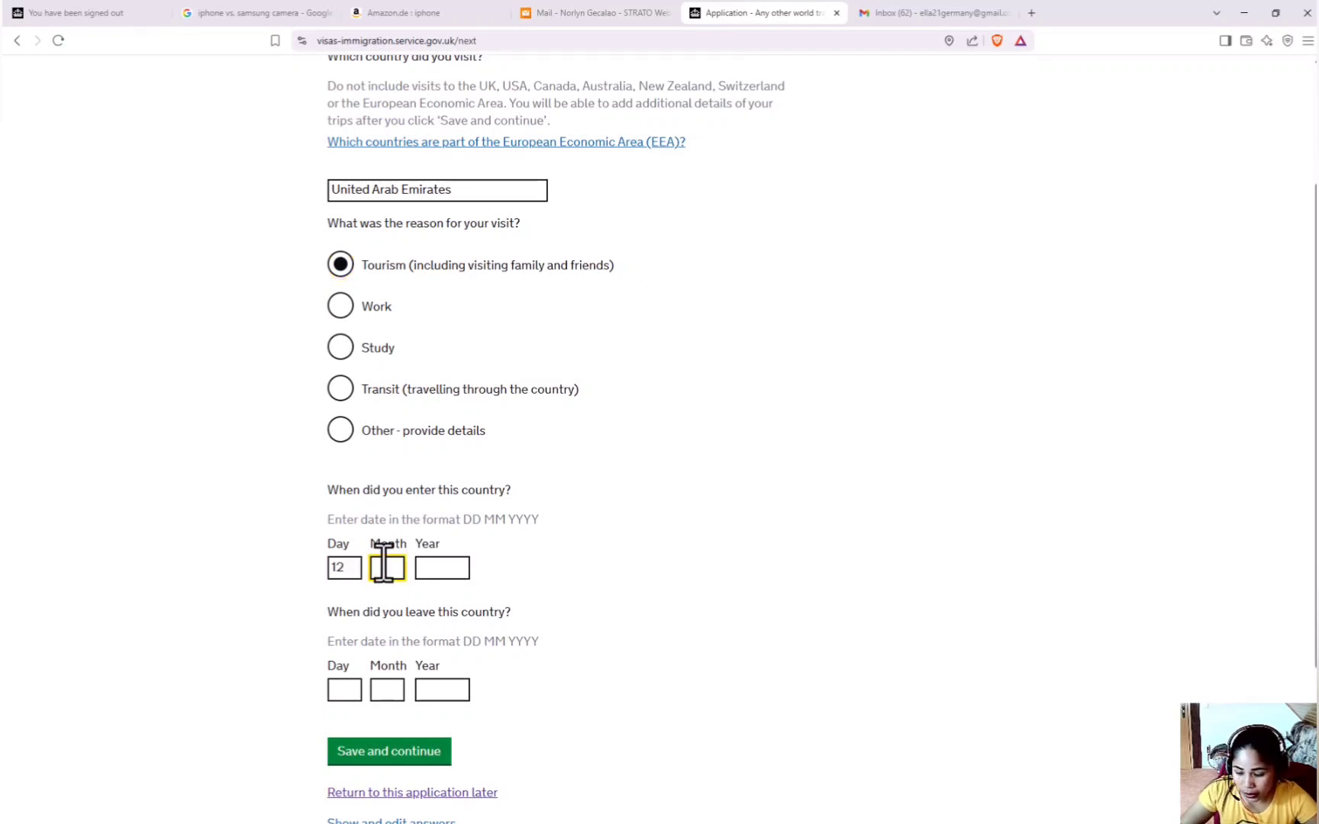
{"action": "left_click", "coordinate": [427, 558]}
{"action": "type", "text": "2"}
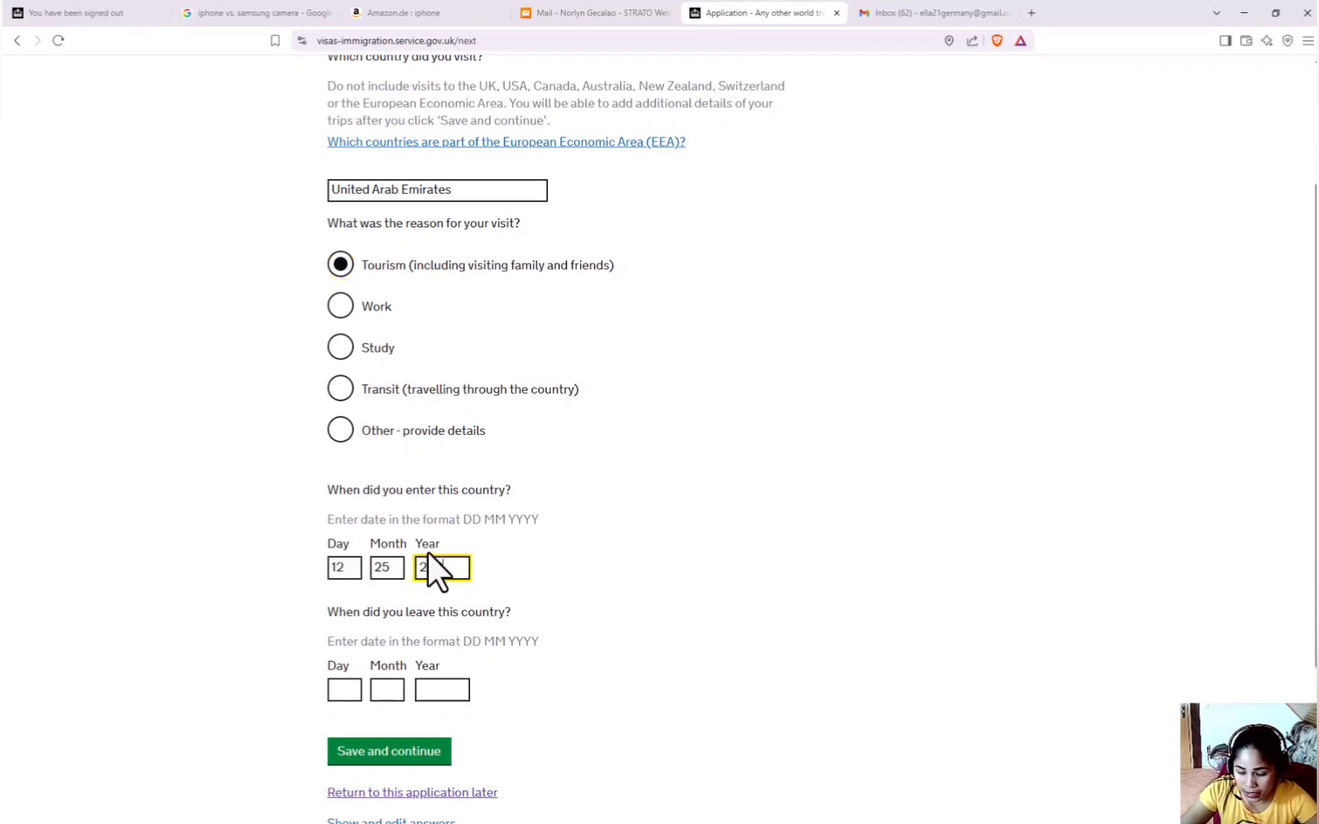
{"action": "type", "text": "024"}
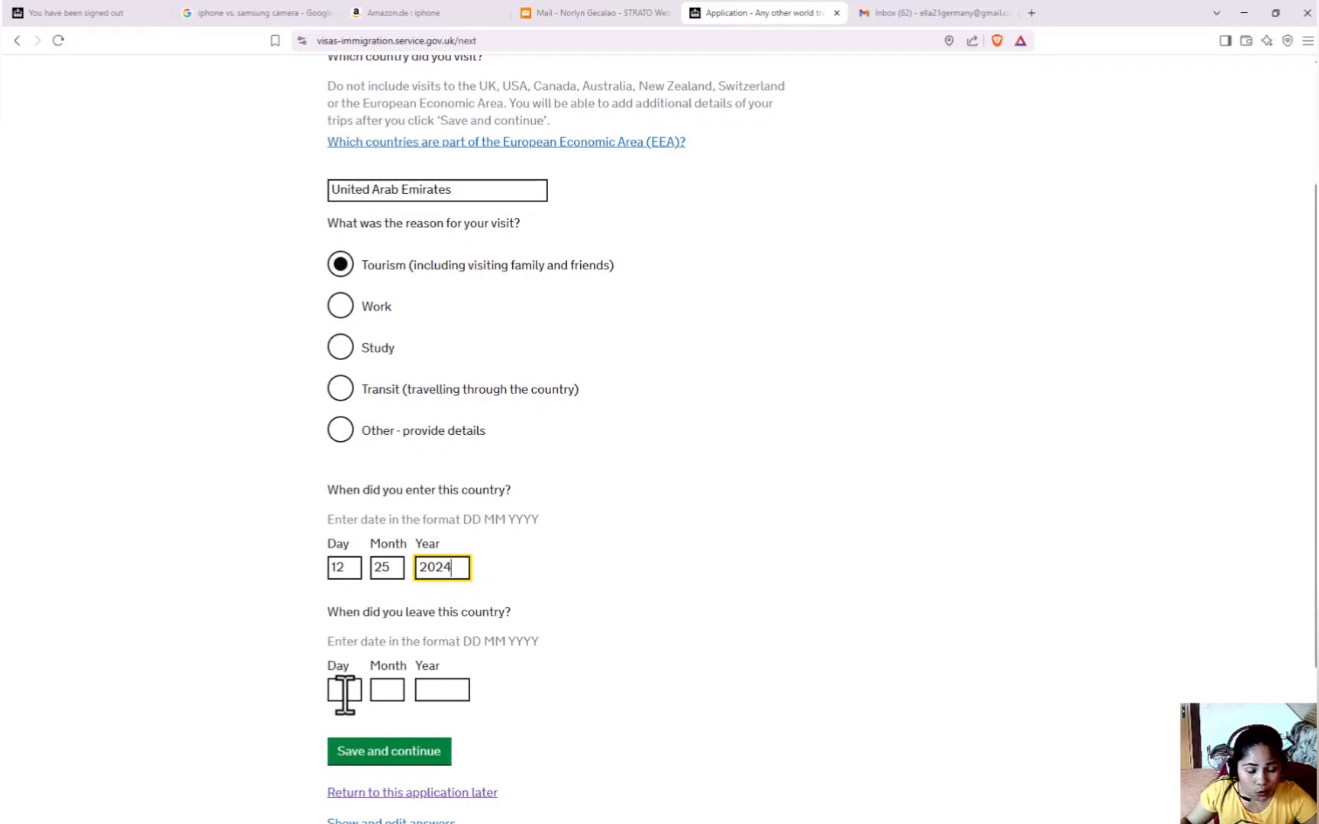
{"action": "left_click", "coordinate": [345, 692]}
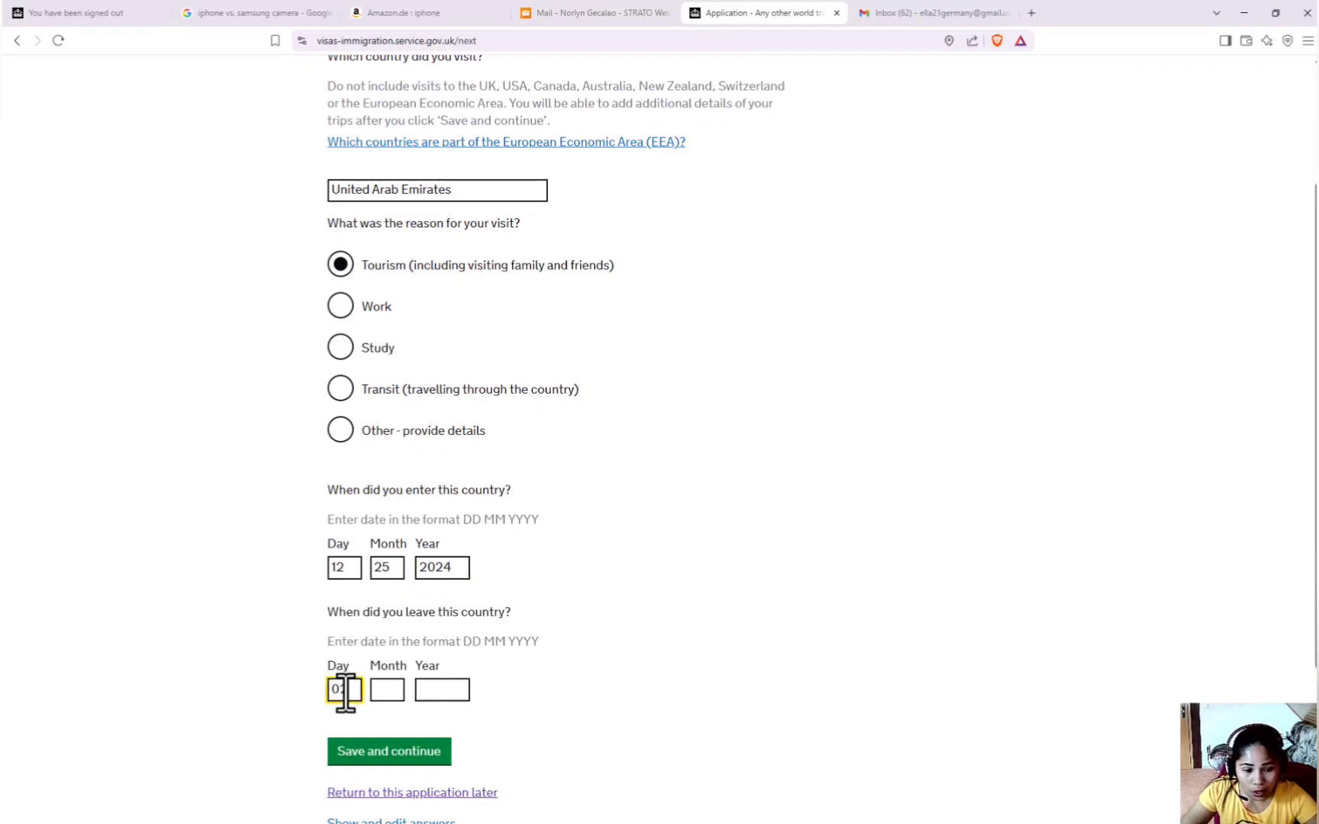
{"action": "type", "text": "02"}
{"action": "left_click", "coordinate": [382, 691]}
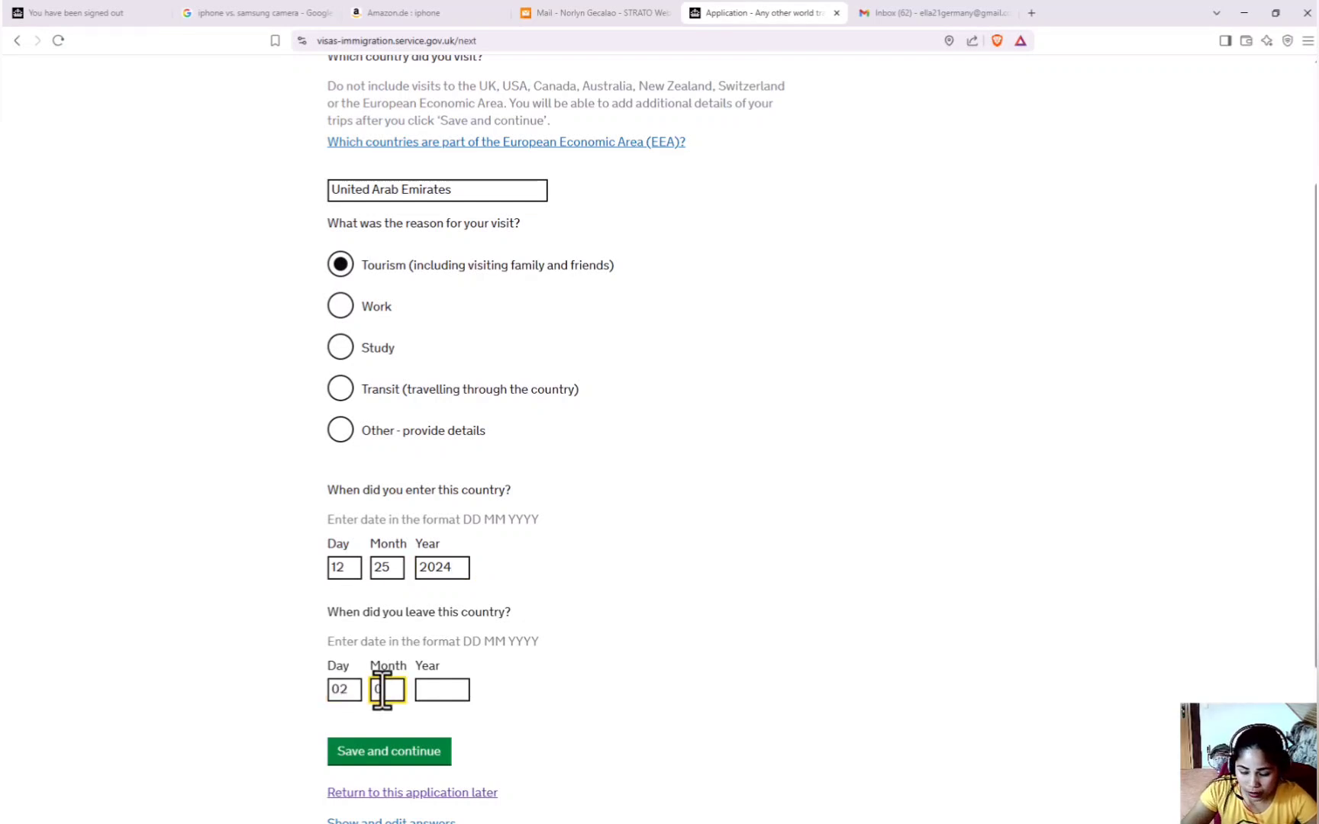
{"action": "type", "text": "01"}
{"action": "left_click", "coordinate": [435, 690]}
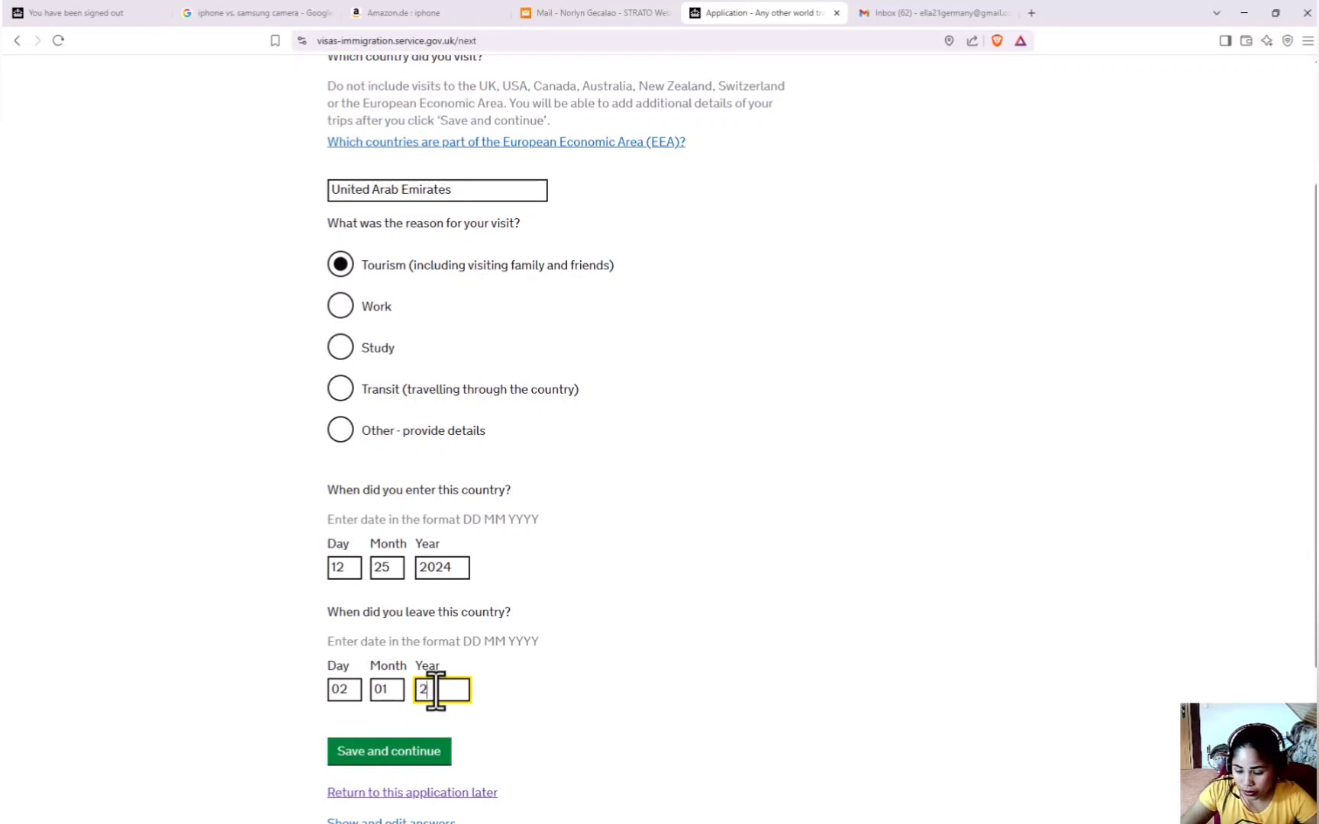
{"action": "type", "text": "2025"}
{"action": "scroll", "coordinate": [553, 366], "scroll_direction": "down", "scroll_amount": 2}
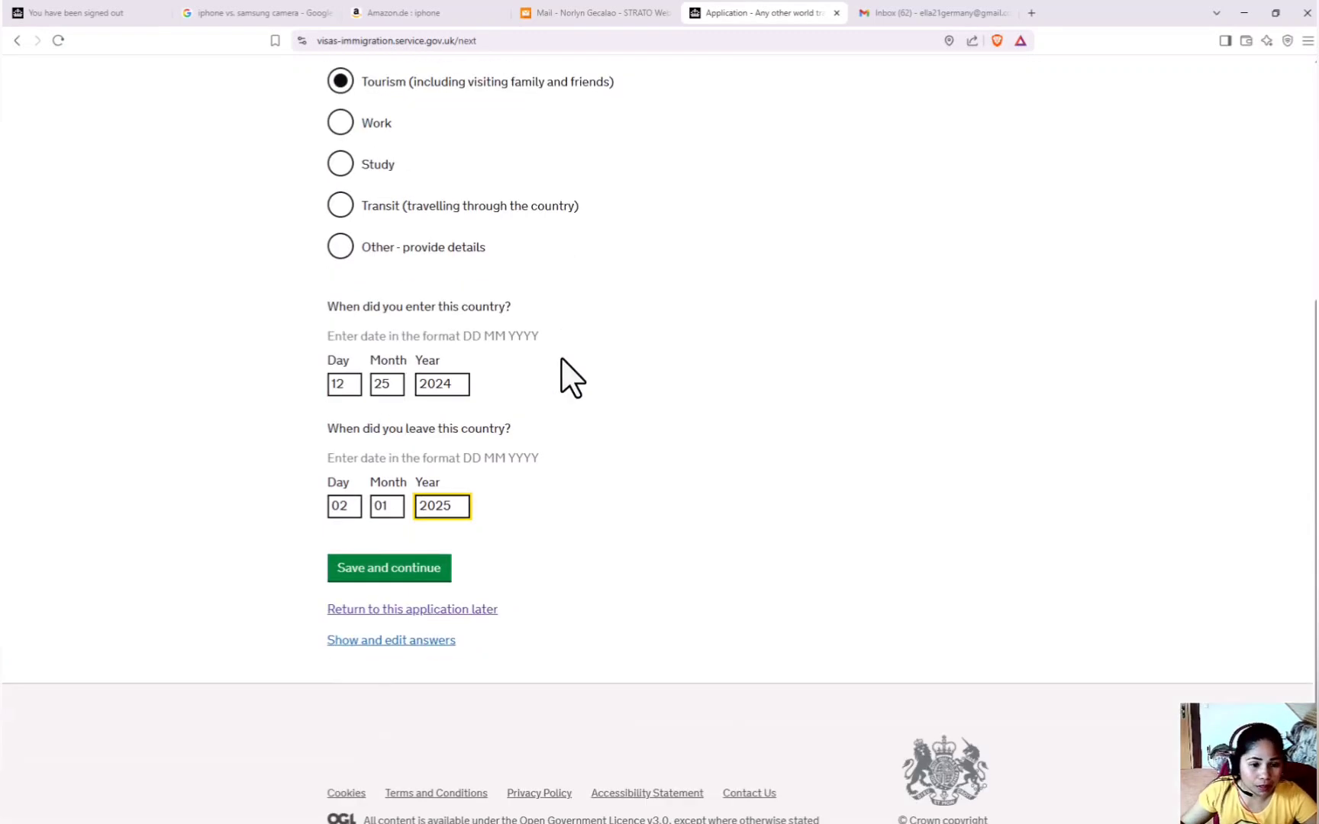
{"action": "left_click", "coordinate": [400, 574]}
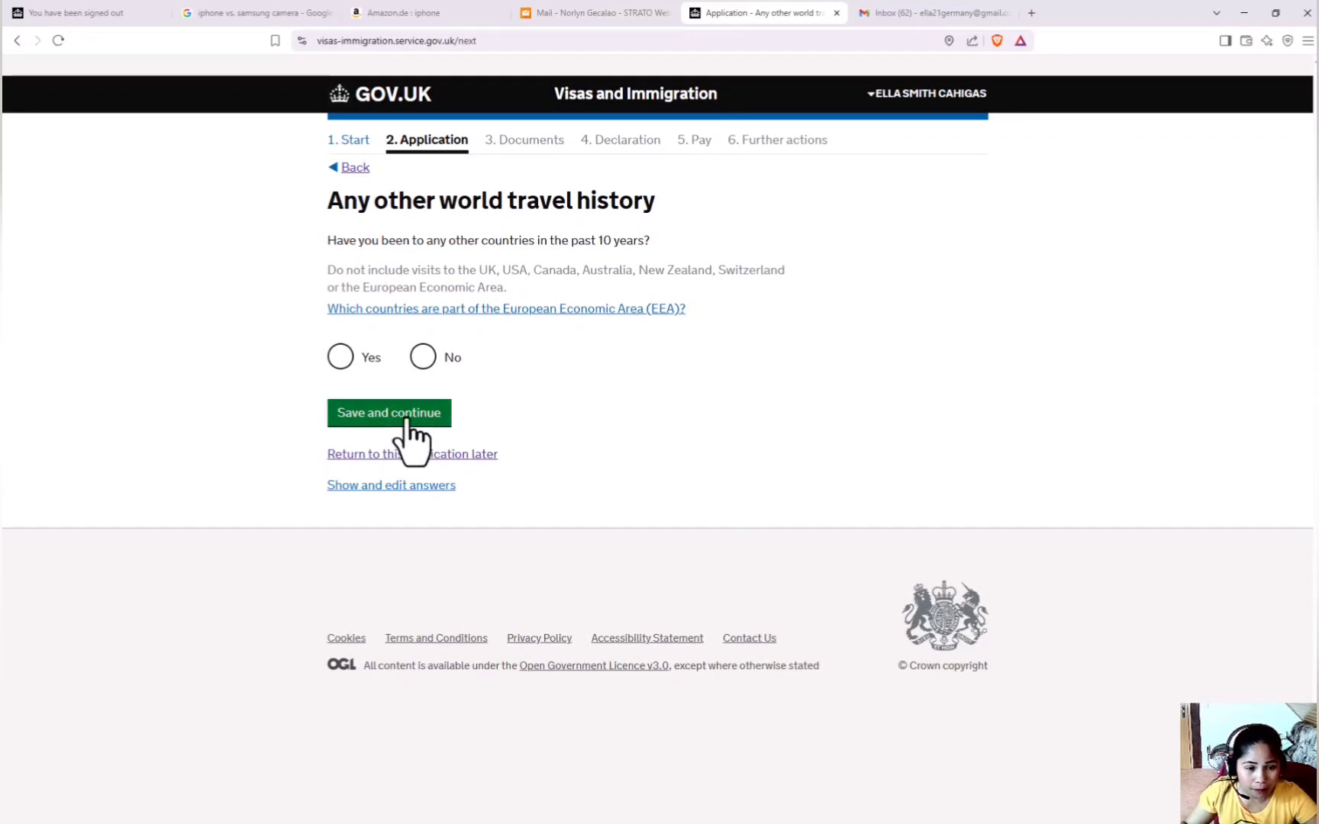
Answer No to other travel, refusals and immigration breaches, and declare no convictions.
{"action": "left_click", "coordinate": [419, 358]}
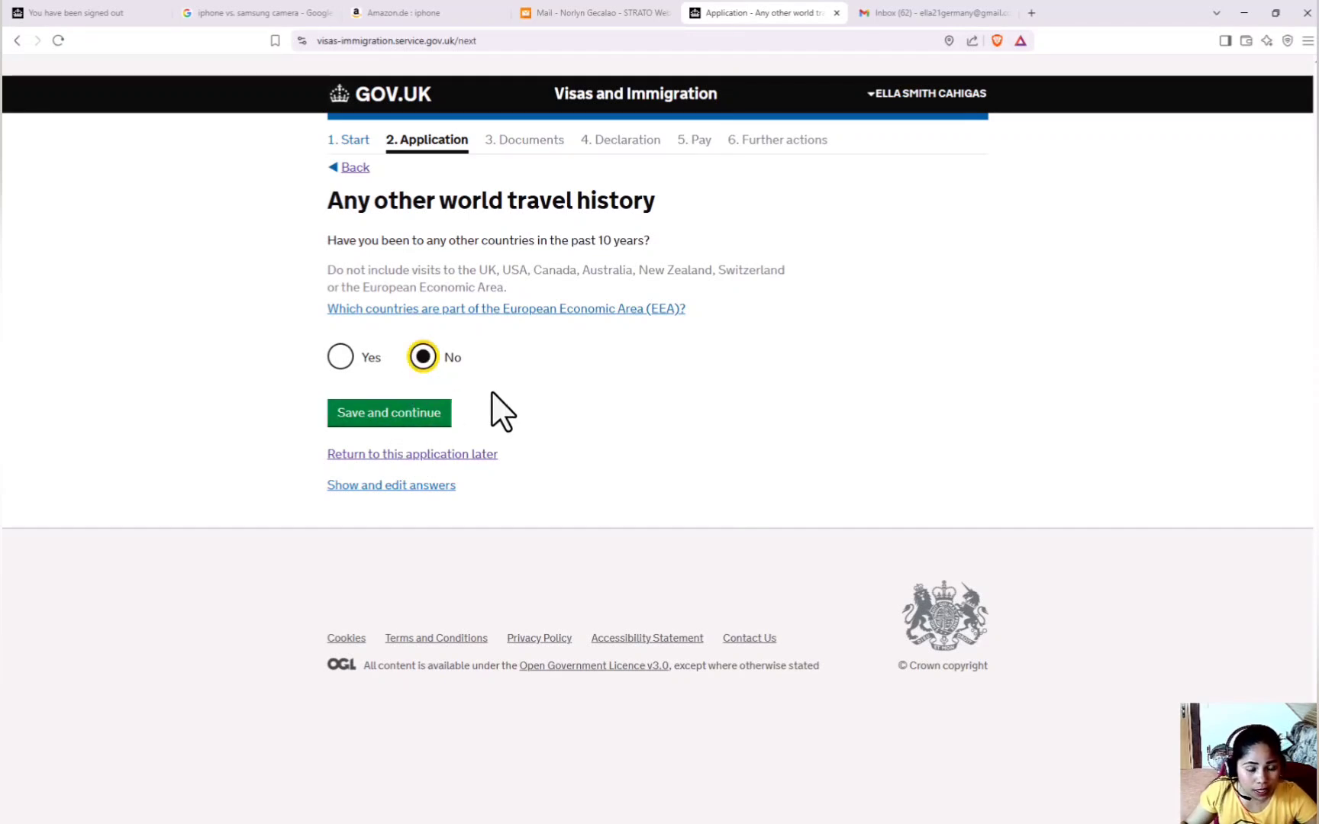
{"action": "left_click", "coordinate": [384, 416]}
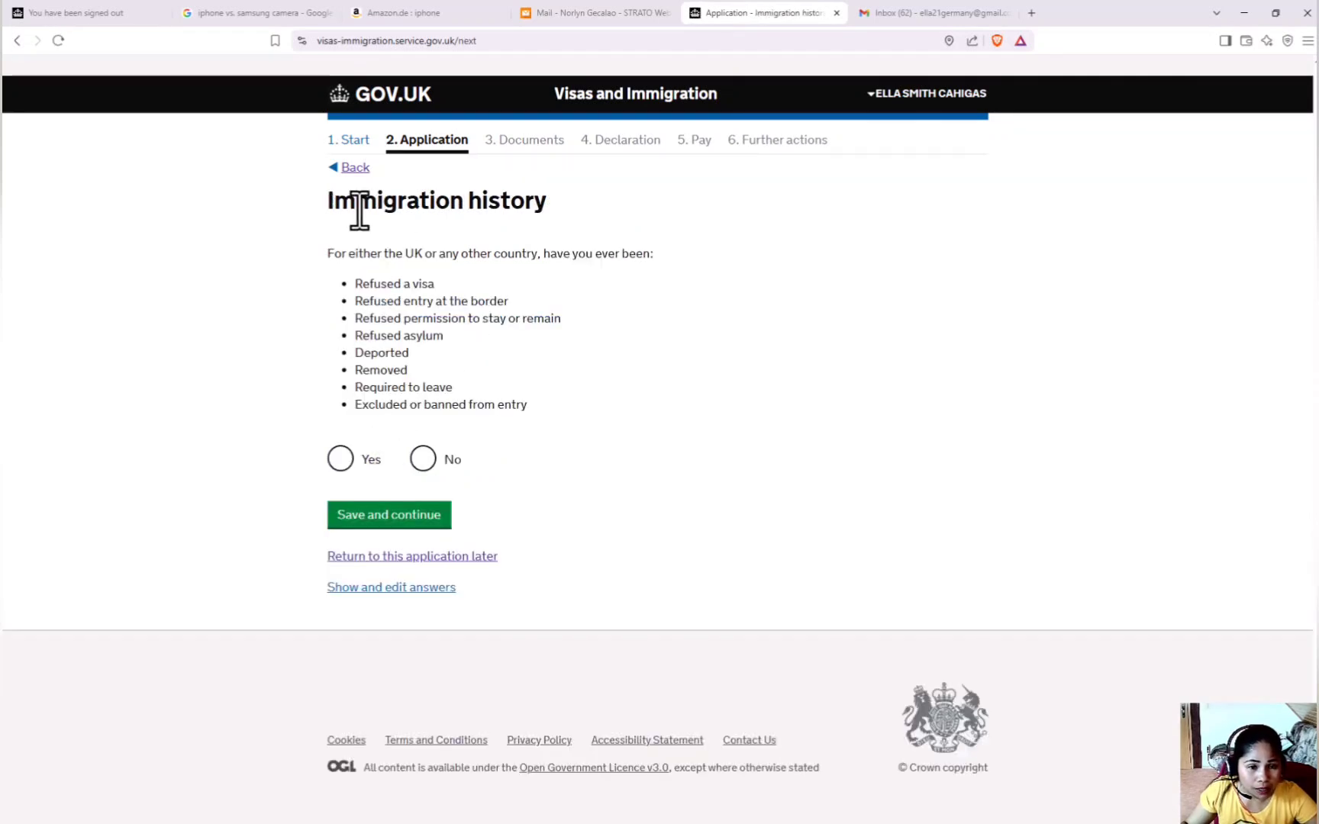
{"action": "left_click", "coordinate": [424, 458]}
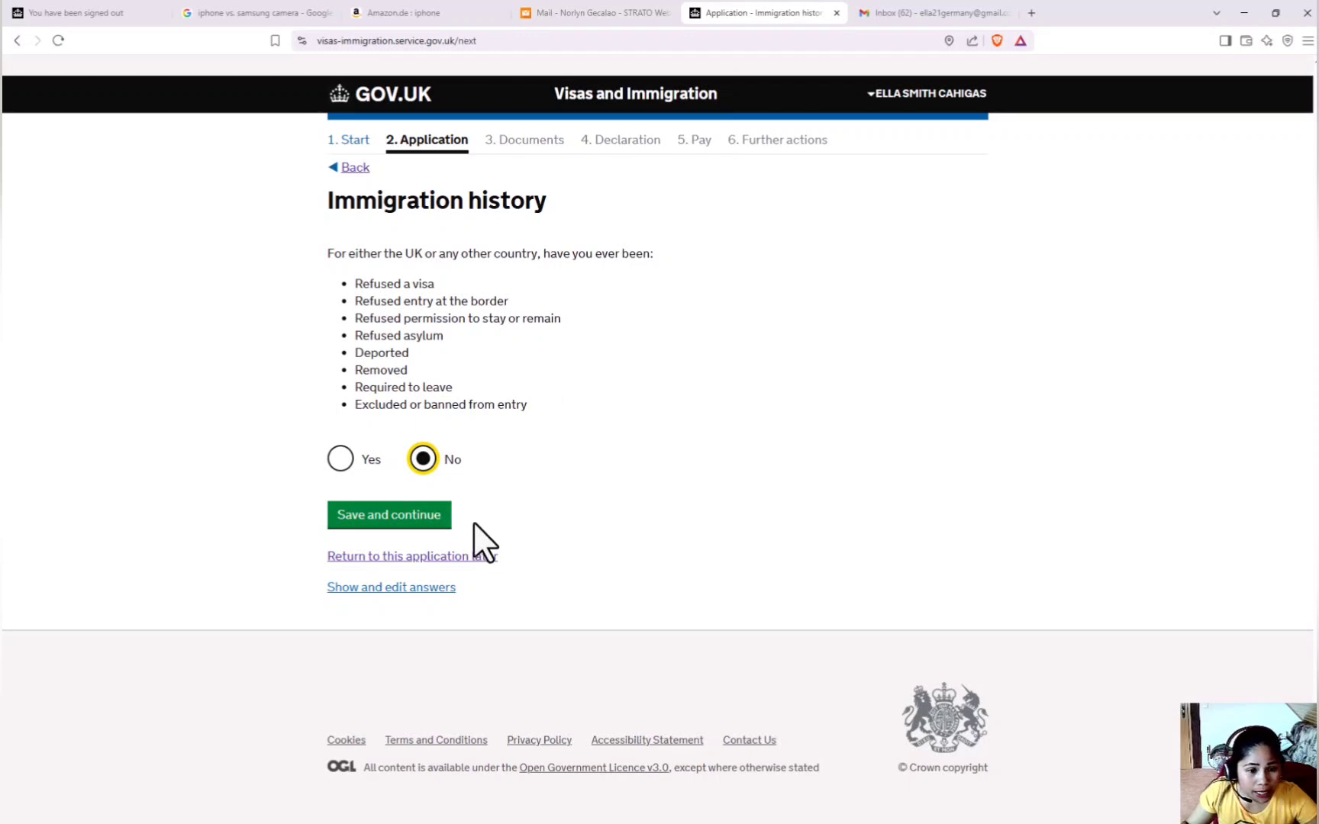
{"action": "left_click", "coordinate": [426, 519]}
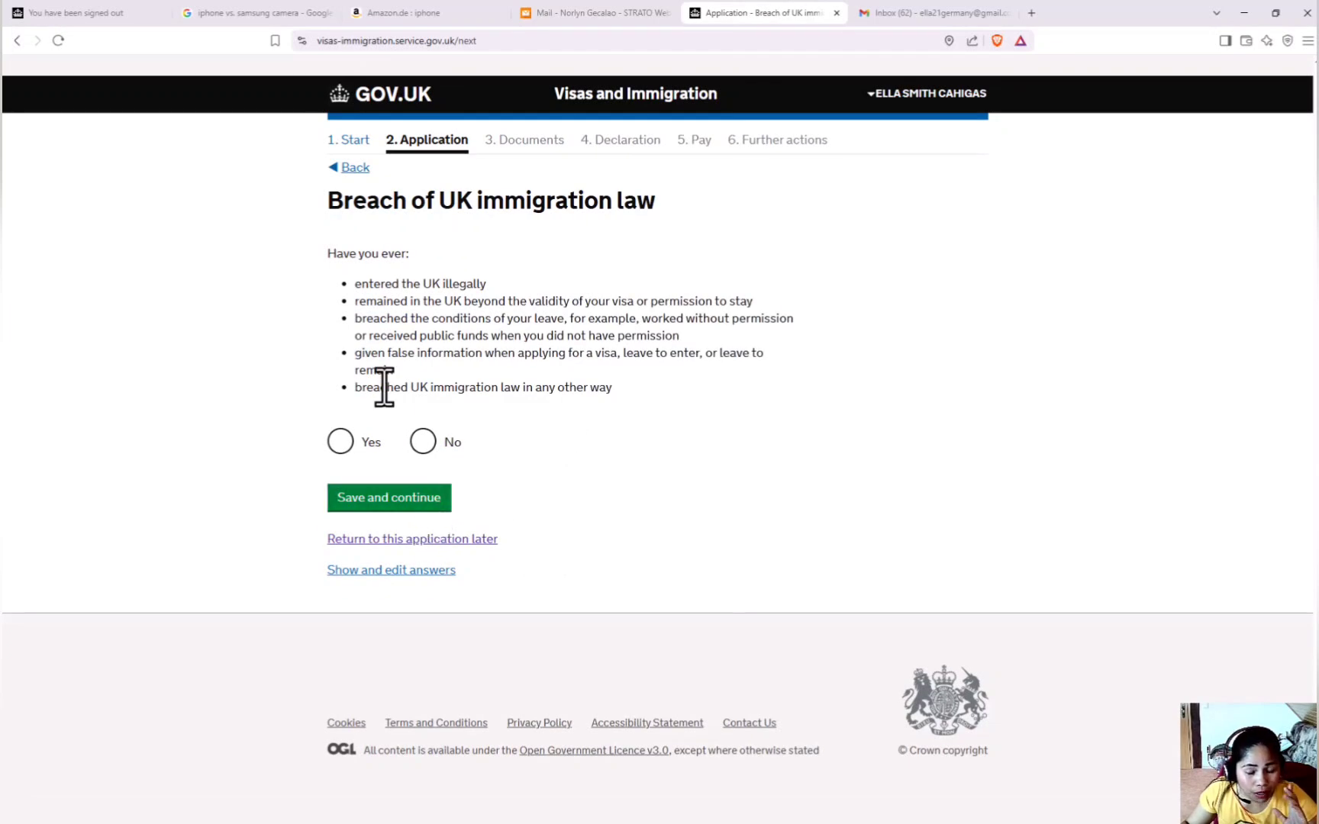
{"action": "left_click", "coordinate": [430, 455]}
{"action": "left_click", "coordinate": [433, 500]}
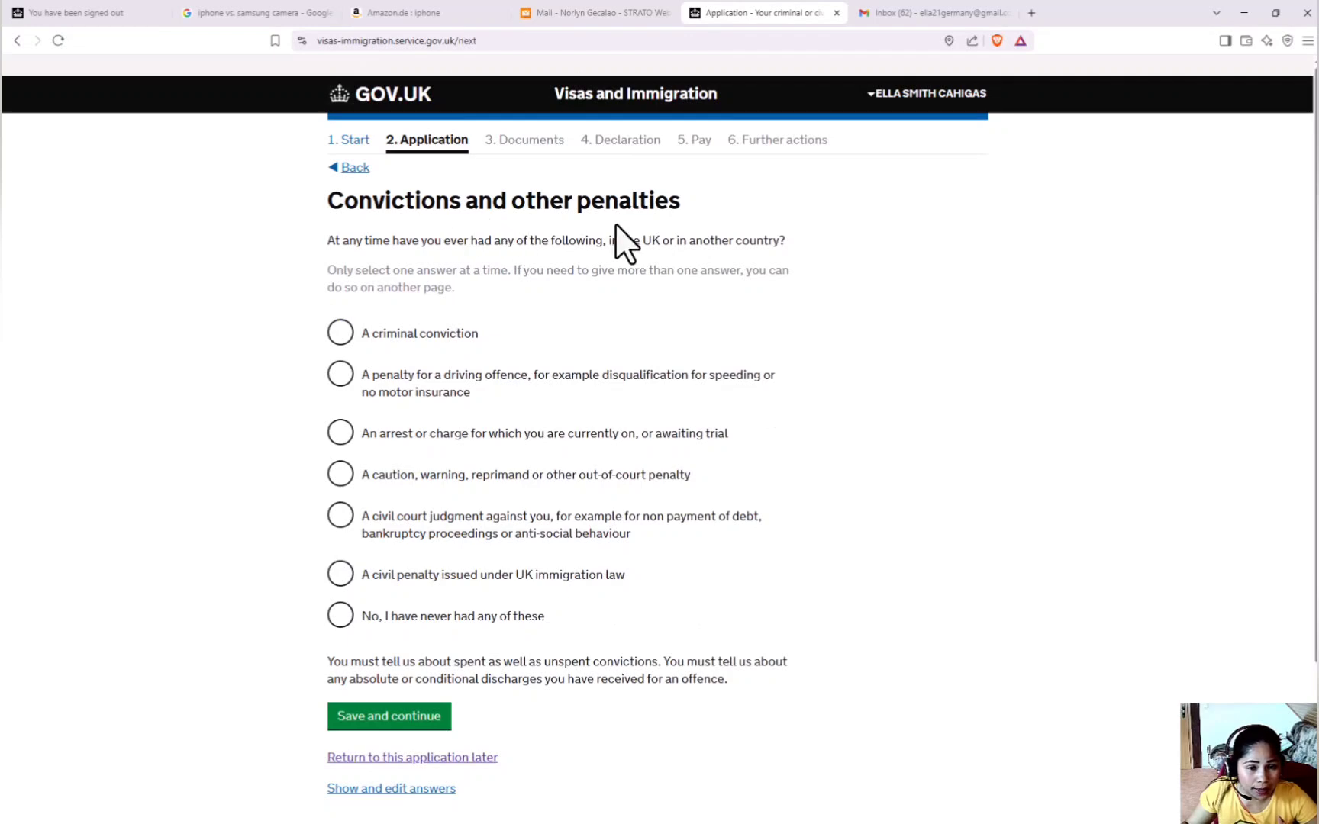
{"action": "left_click", "coordinate": [348, 621]}
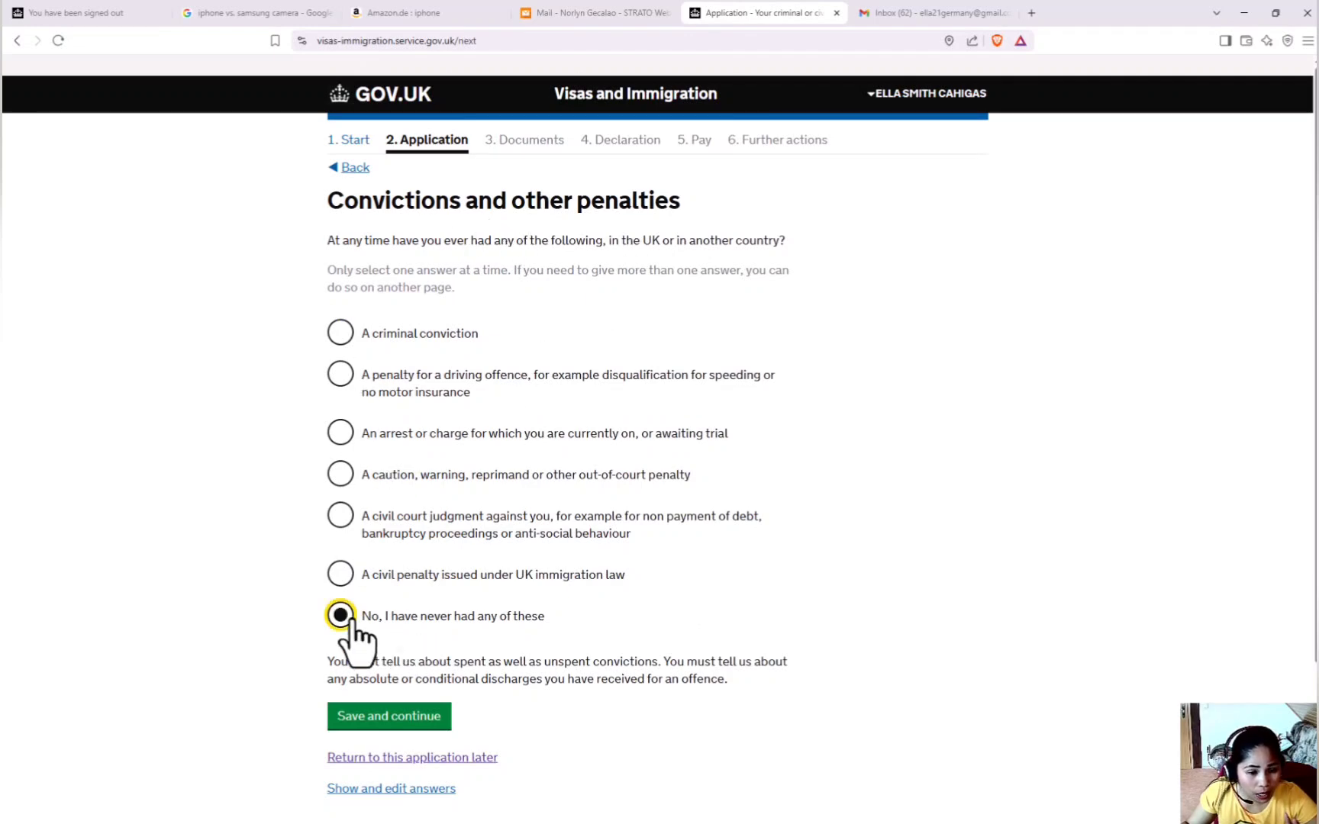
{"action": "left_click", "coordinate": [408, 721]}
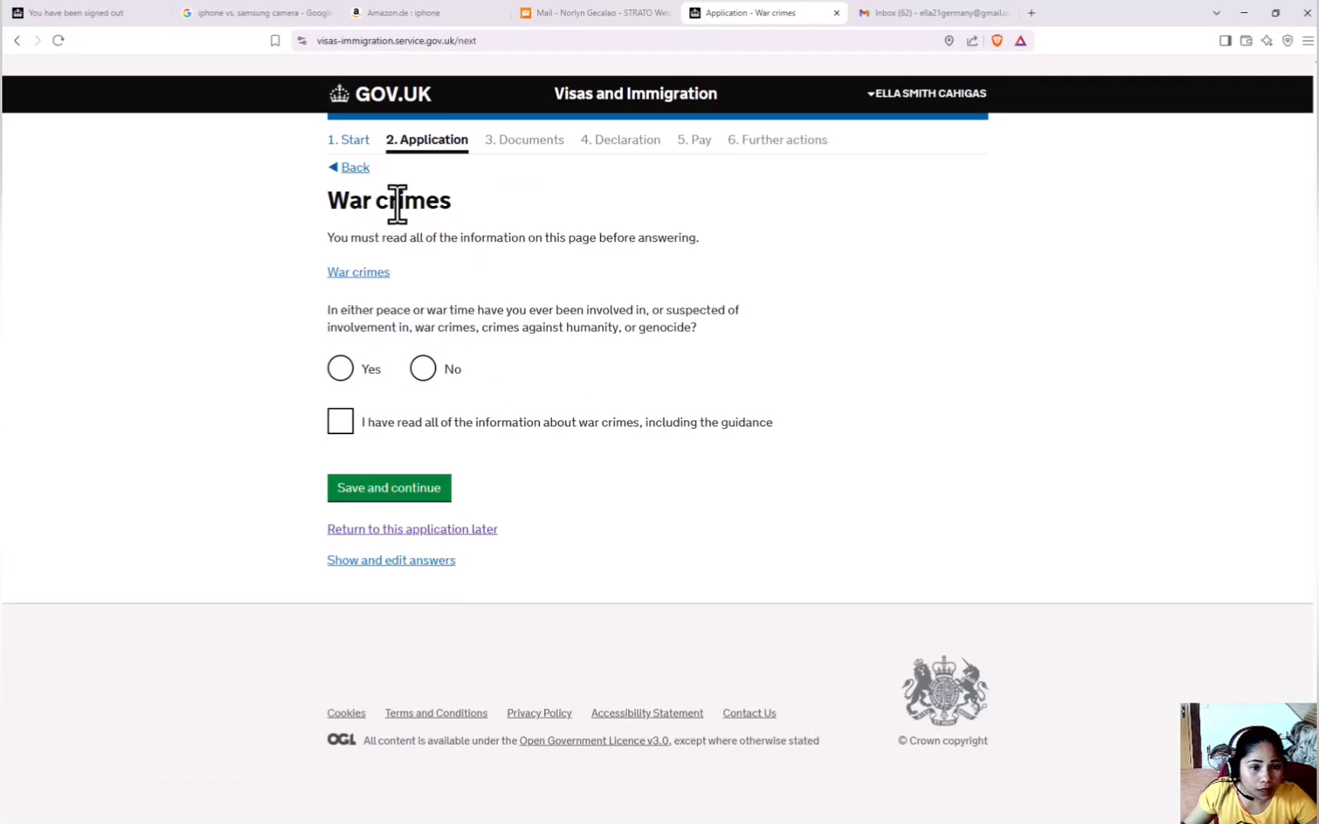
Answer No to war crimes and all terrorism questions, confirming each information notice was read.
{"action": "left_click", "coordinate": [423, 370]}
{"action": "left_click", "coordinate": [341, 423]}
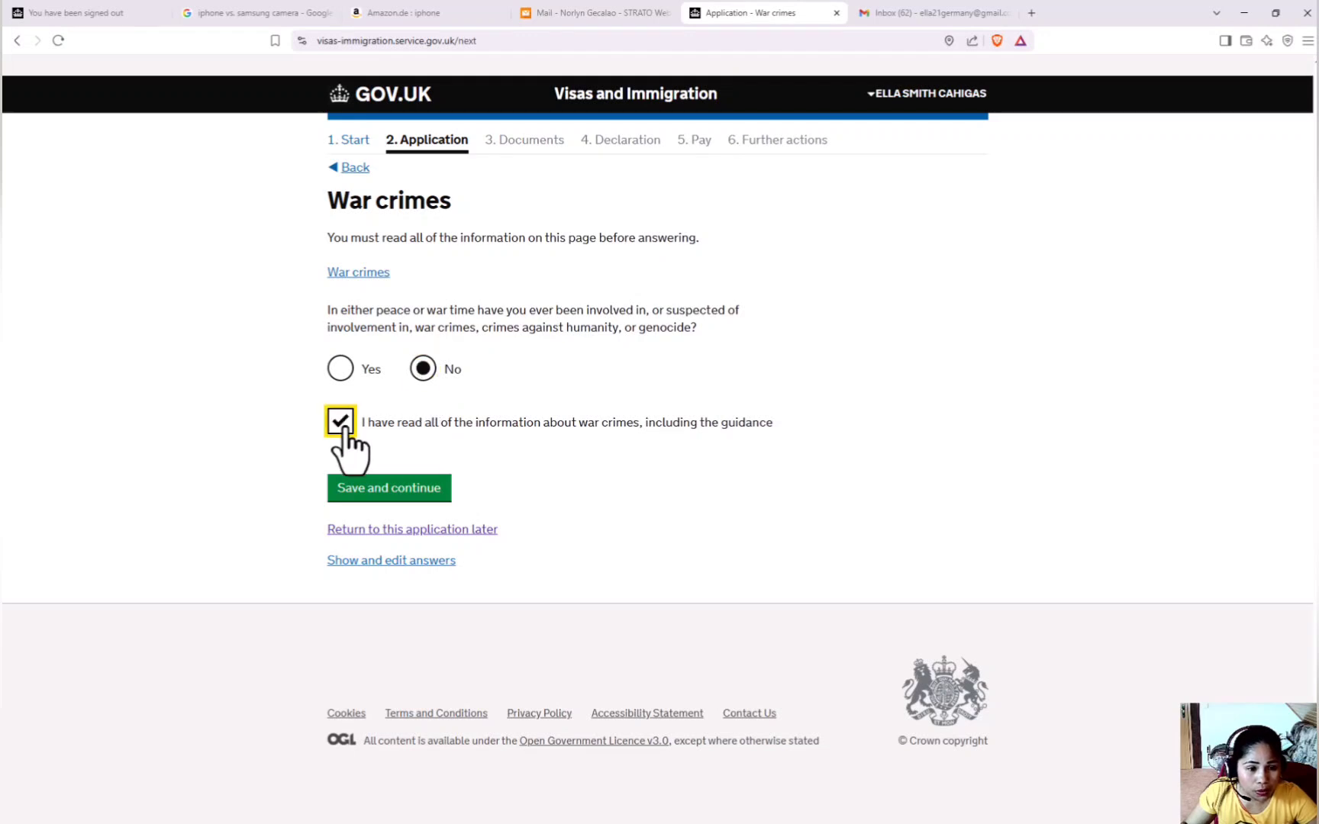
{"action": "left_click", "coordinate": [381, 491]}
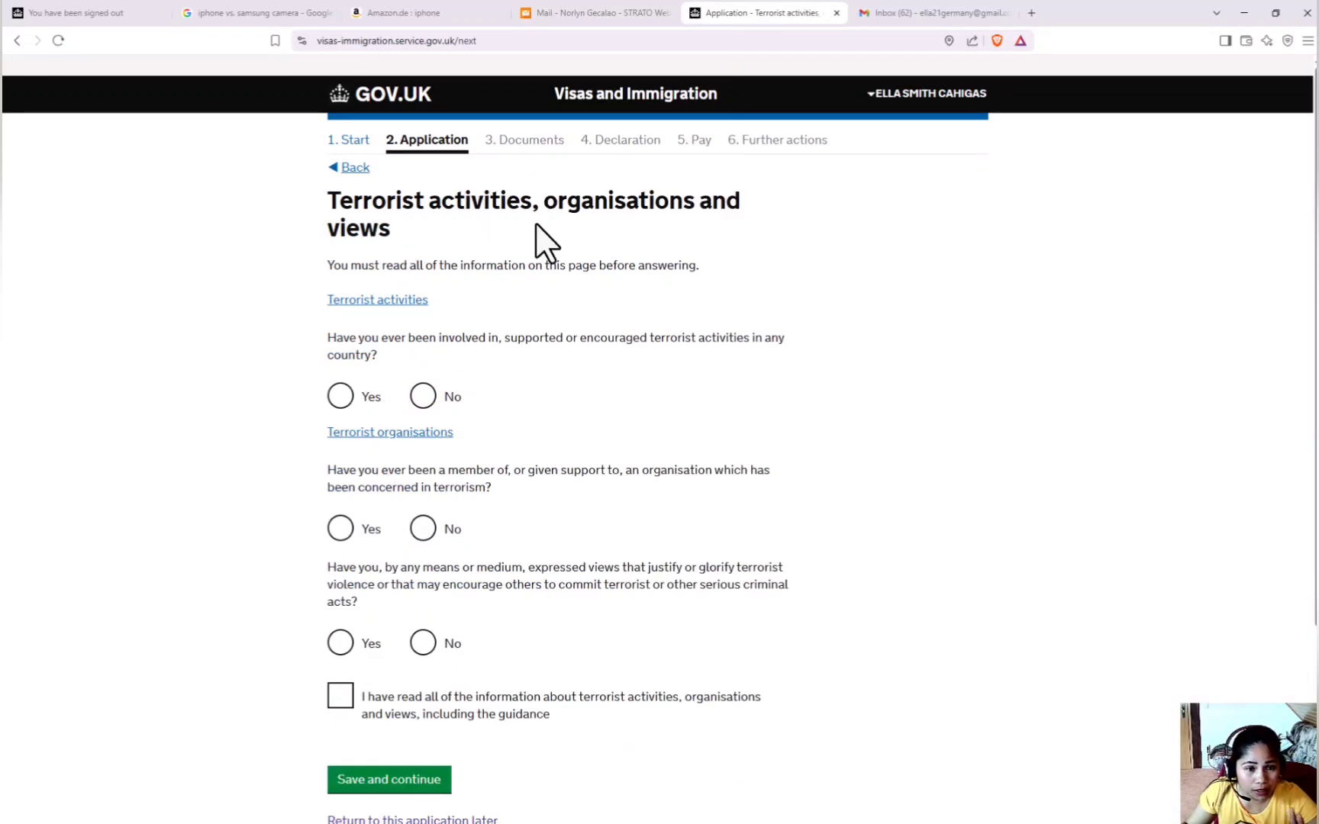
{"action": "left_click", "coordinate": [423, 395]}
{"action": "left_click", "coordinate": [423, 528]}
{"action": "left_click", "coordinate": [423, 643]}
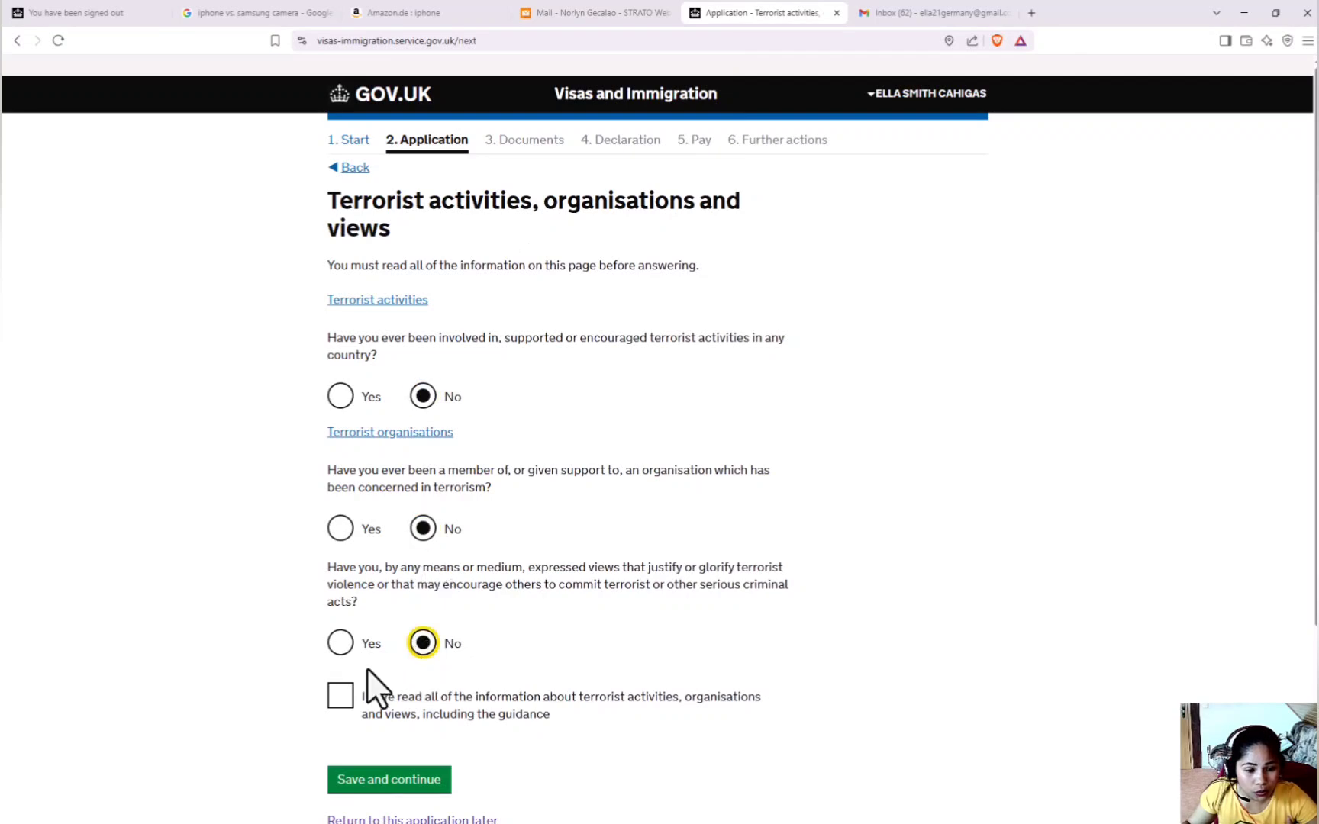
{"action": "left_click", "coordinate": [352, 694]}
{"action": "scroll", "coordinate": [416, 611], "scroll_direction": "down", "scroll_amount": 3}
{"action": "left_click", "coordinate": [418, 533]}
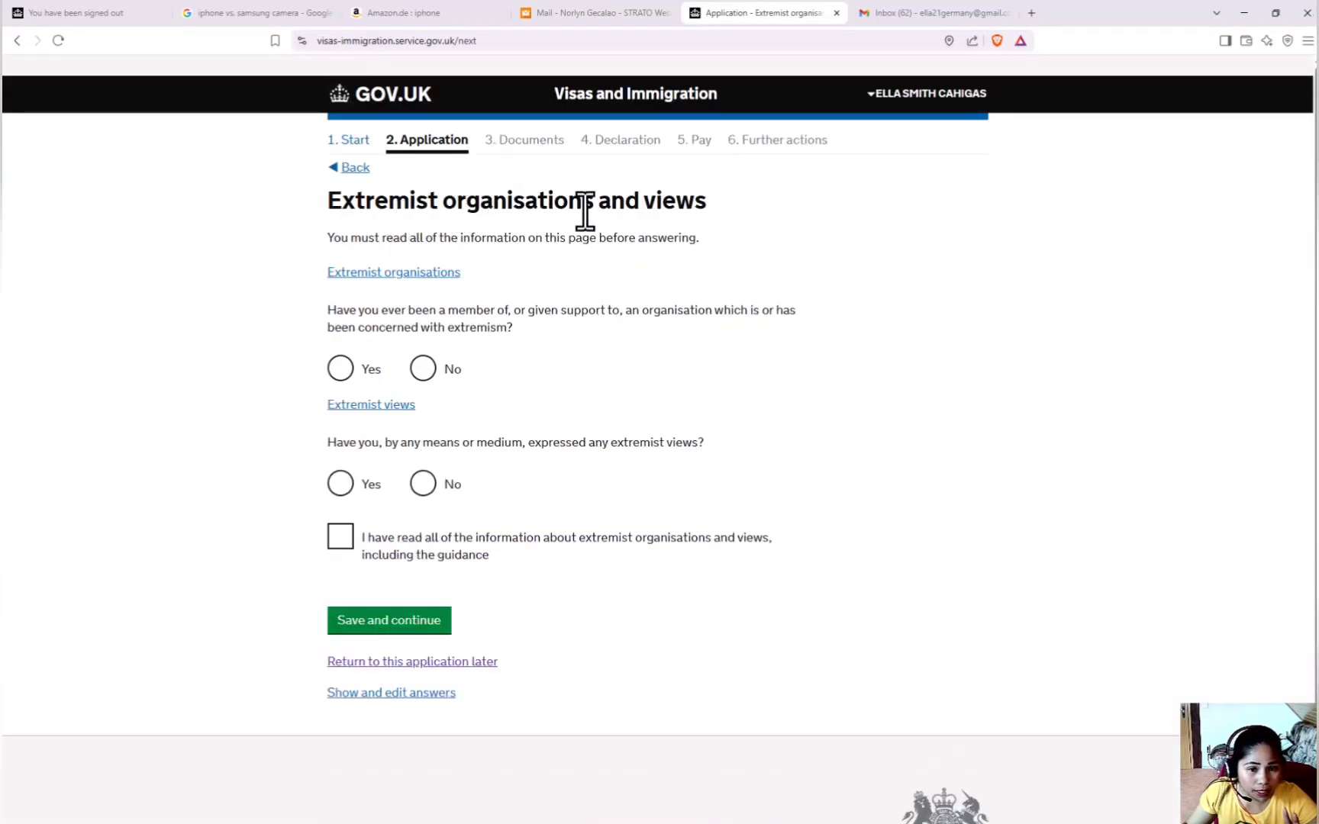
Answer No to extremism and character questions and state no listed employment.
{"action": "left_click", "coordinate": [424, 370]}
{"action": "left_click", "coordinate": [423, 483]}
{"action": "left_click", "coordinate": [342, 537]}
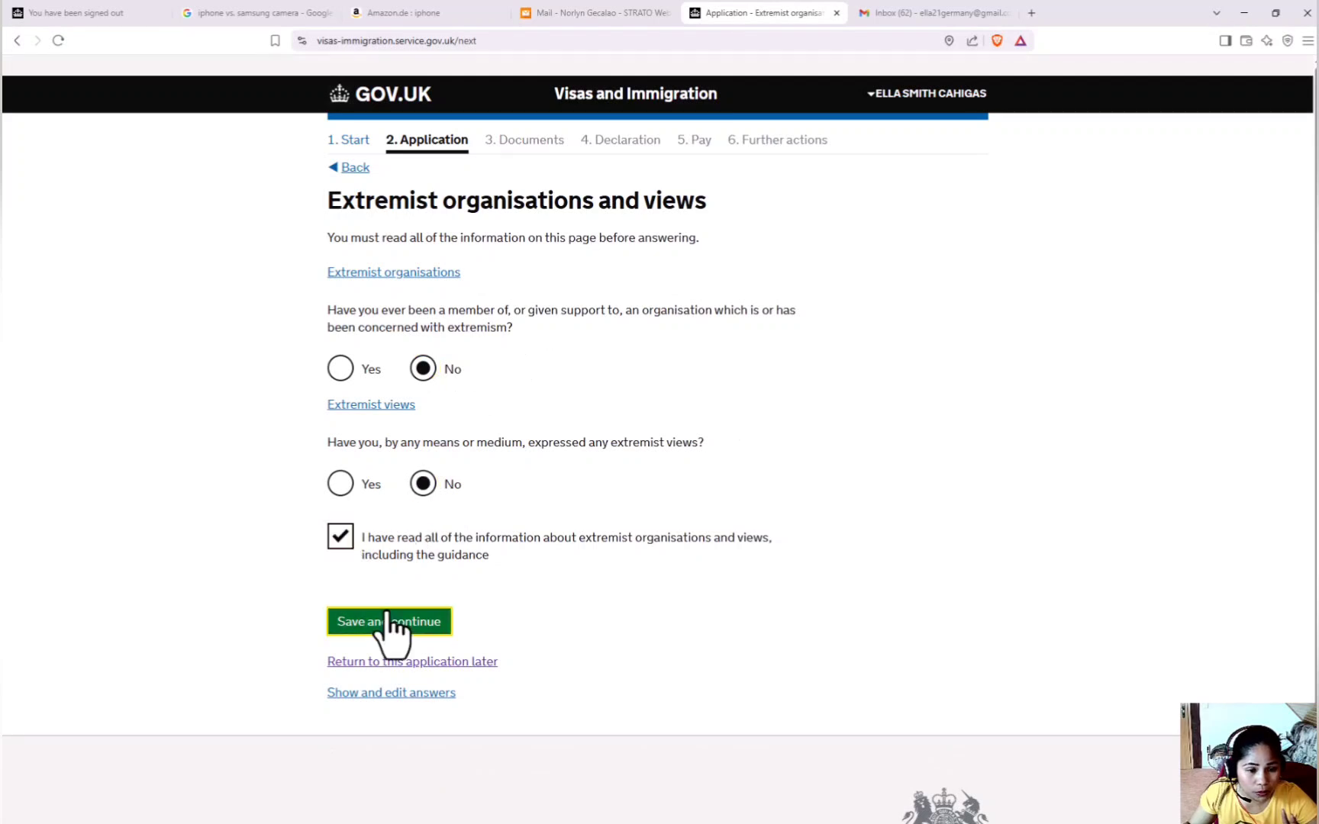
{"action": "left_click", "coordinate": [389, 622]}
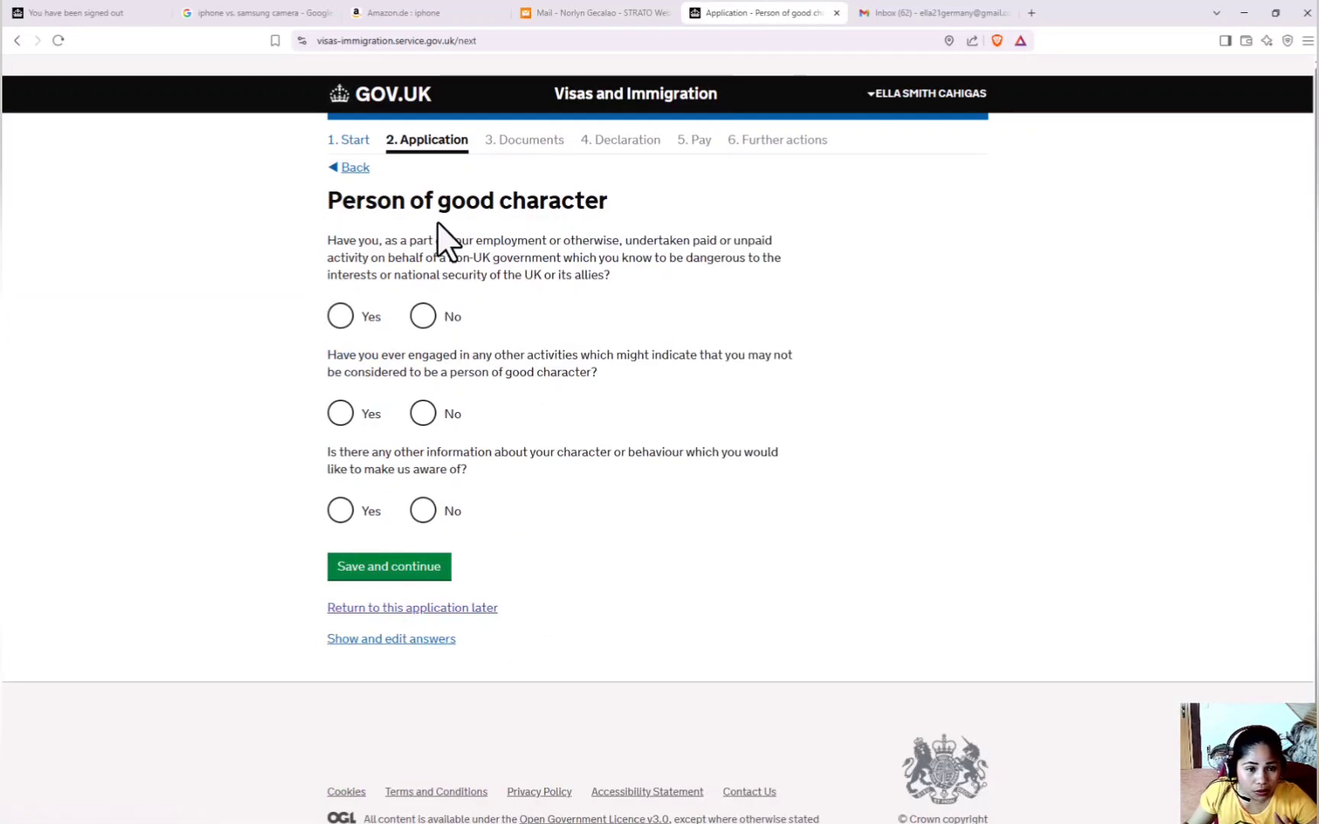
{"action": "left_click", "coordinate": [424, 316]}
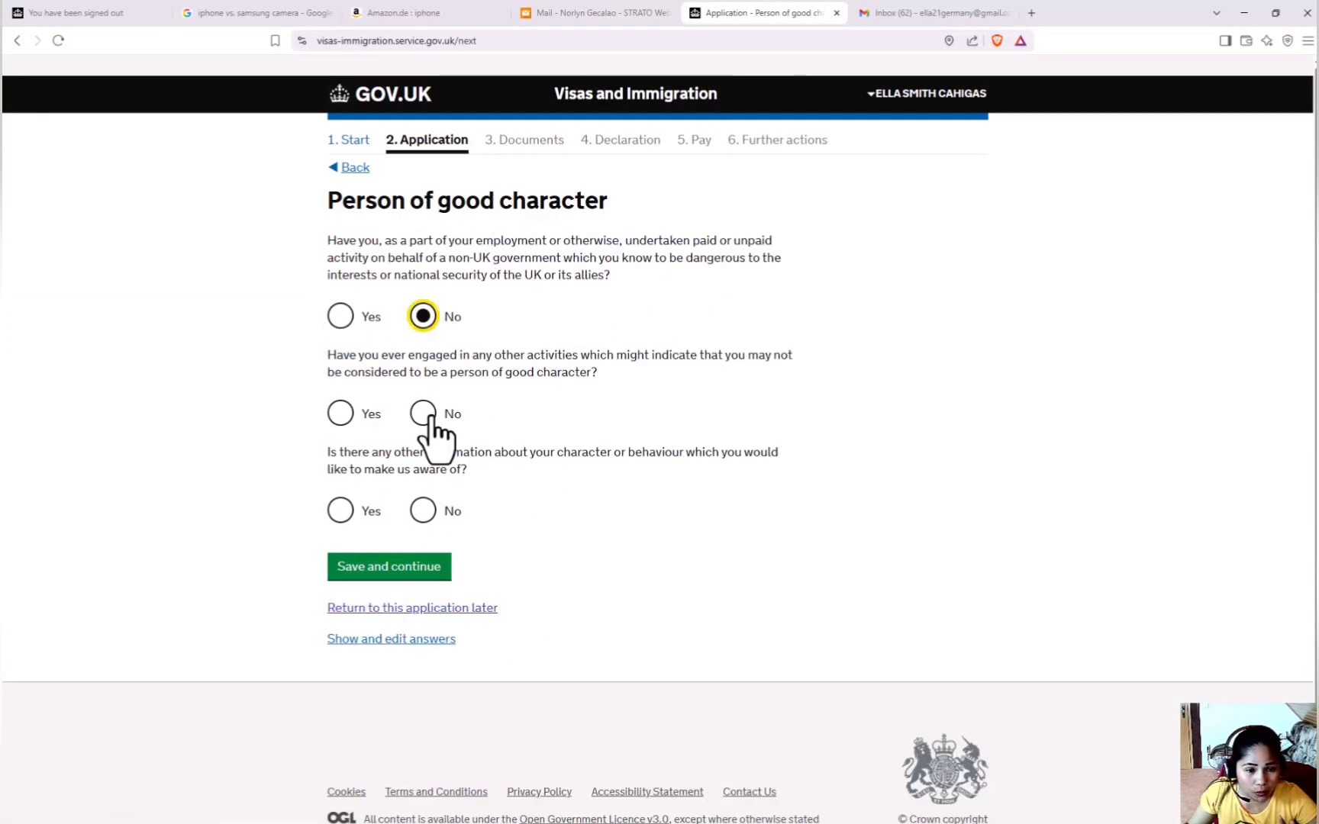
{"action": "left_click", "coordinate": [425, 413]}
{"action": "left_click", "coordinate": [418, 511]}
{"action": "left_click", "coordinate": [413, 571]}
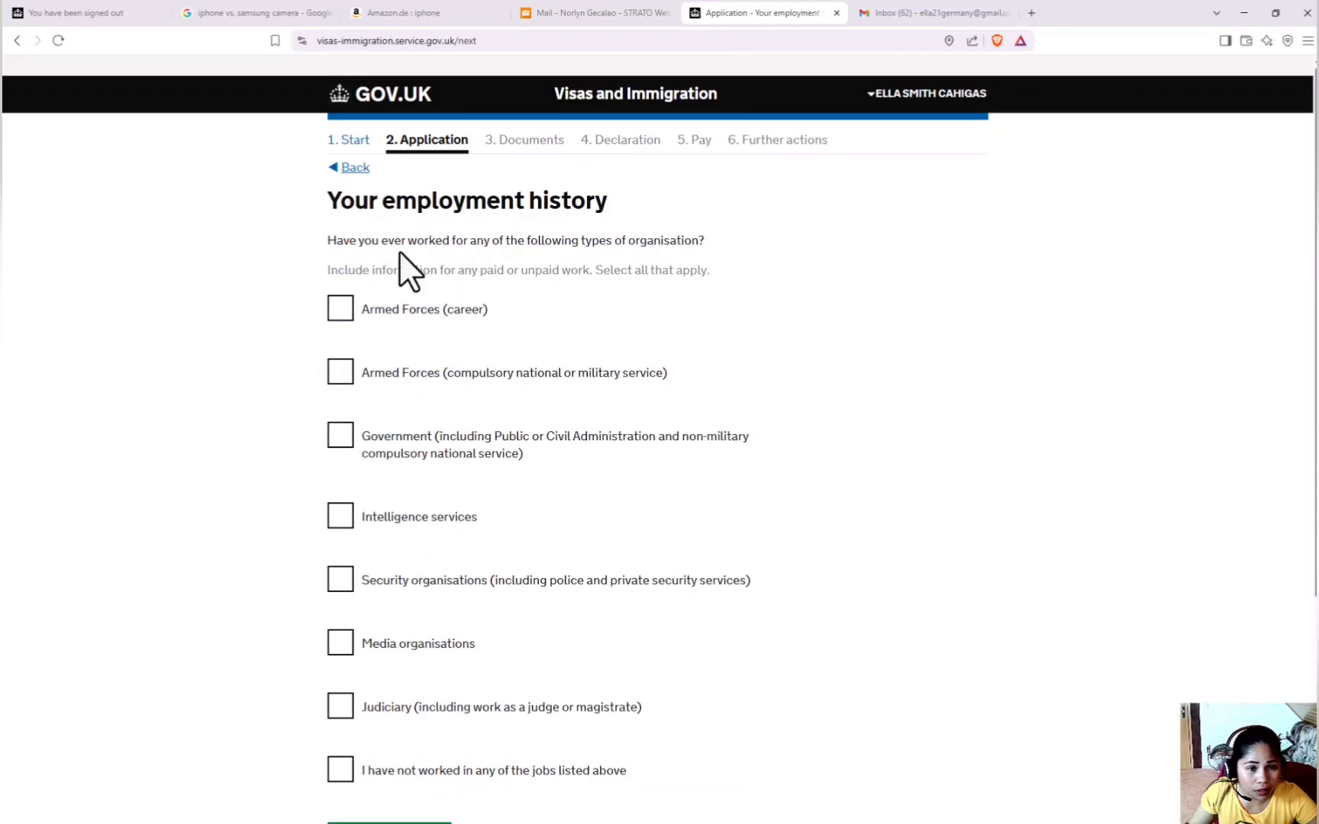
{"action": "scroll", "coordinate": [457, 488], "scroll_direction": "down", "scroll_amount": 2}
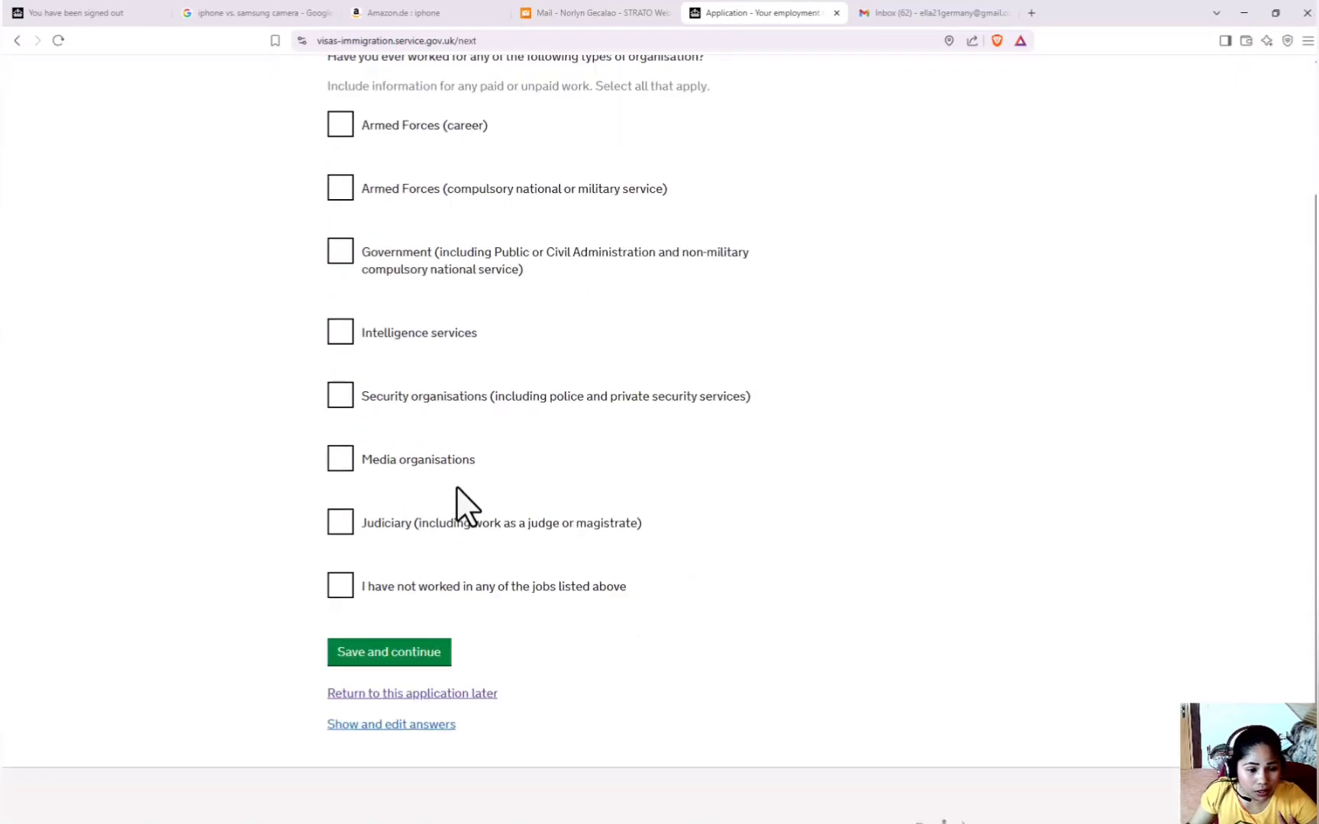
{"action": "left_click", "coordinate": [341, 590]}
{"action": "left_click", "coordinate": [422, 658]}
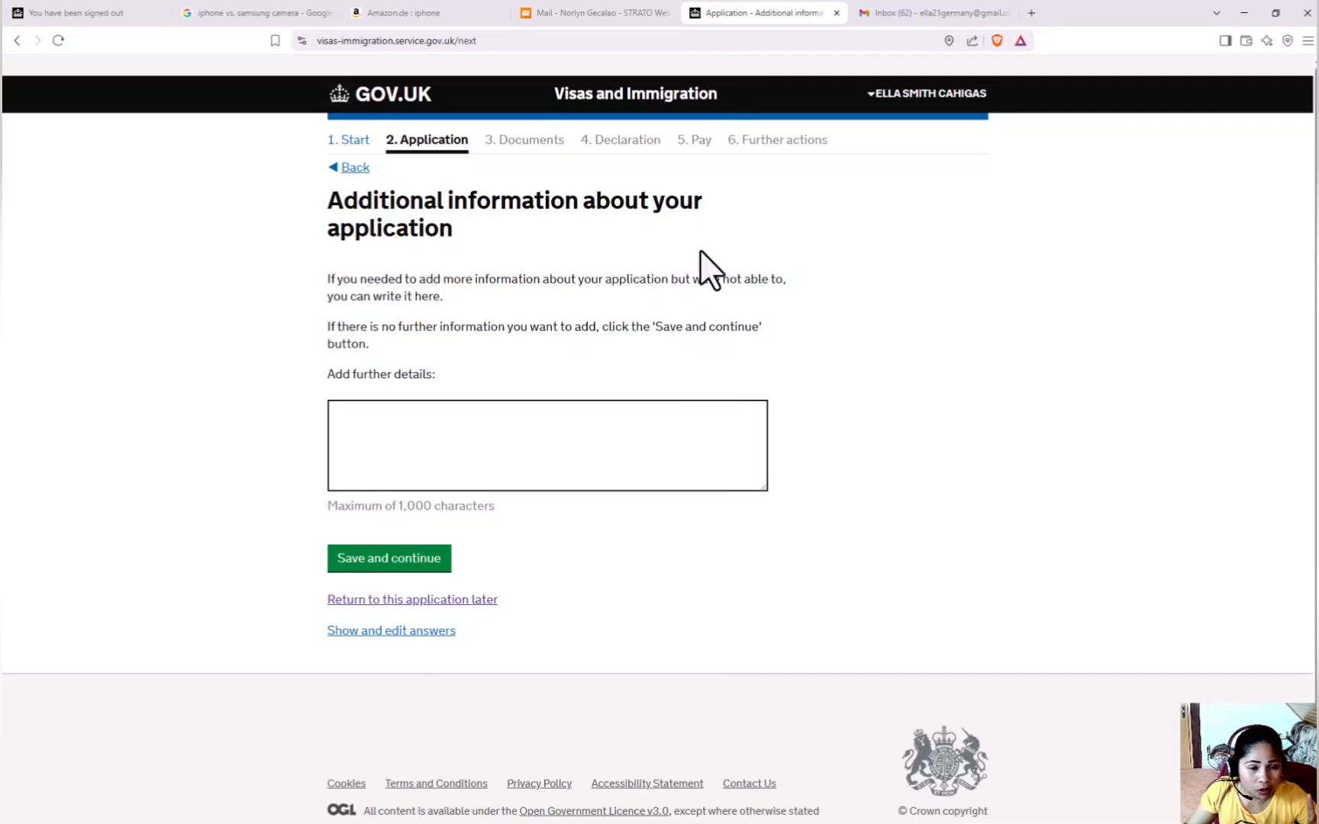
Leave the 'Add further details' box empty and save the additional information page.
{"action": "left_click", "coordinate": [365, 428]}
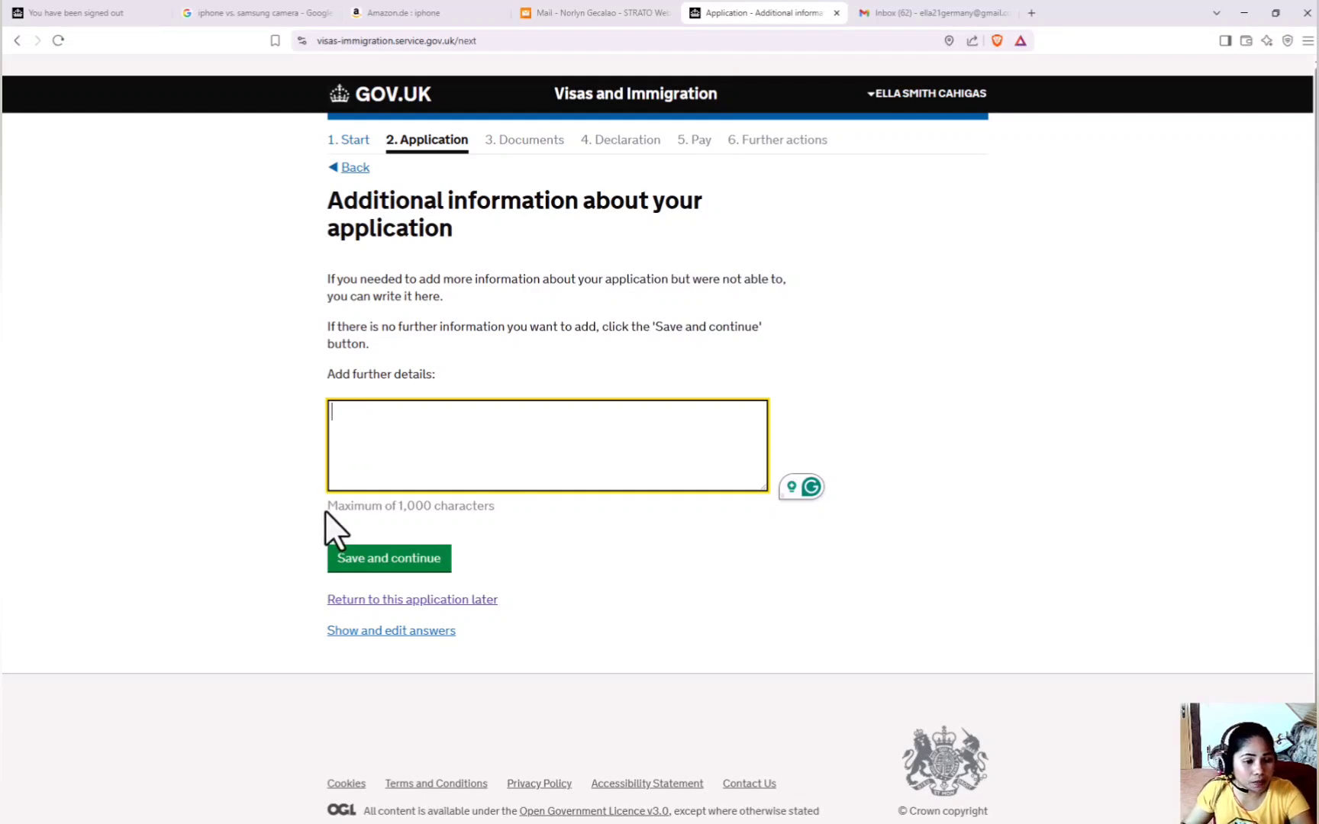
{"action": "left_click_drag", "start_coordinate": [327, 507], "coordinate": [490, 517]}
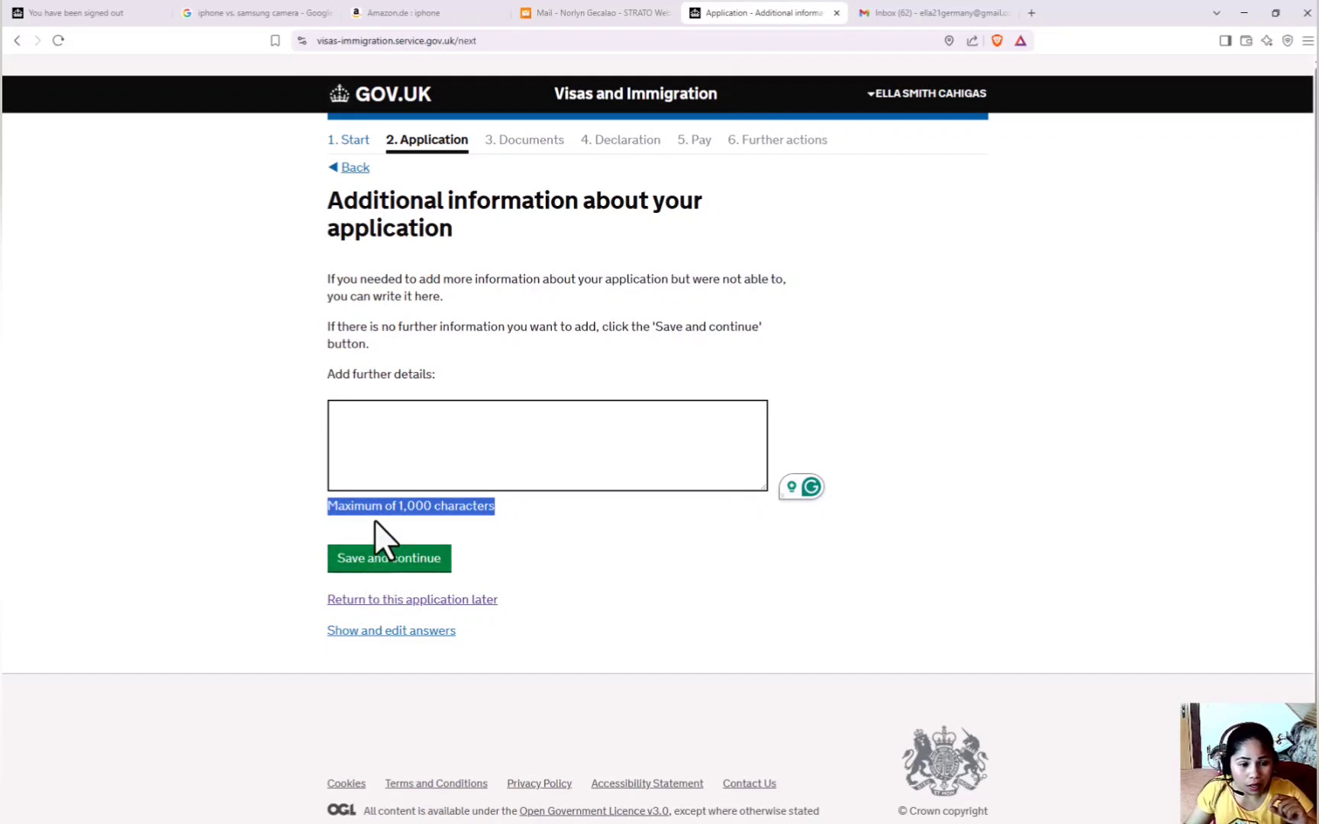
{"action": "left_click", "coordinate": [371, 531]}
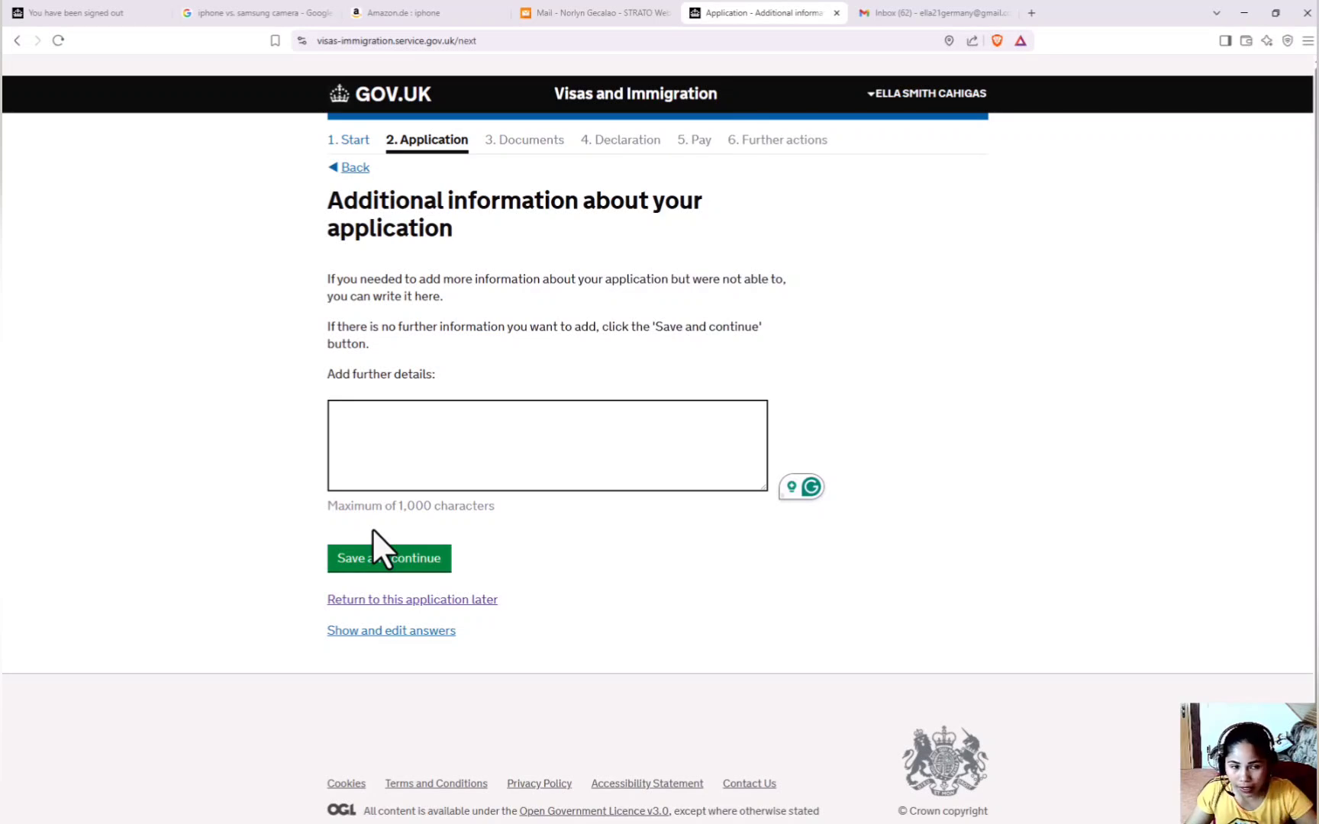
{"action": "left_click", "coordinate": [373, 564]}
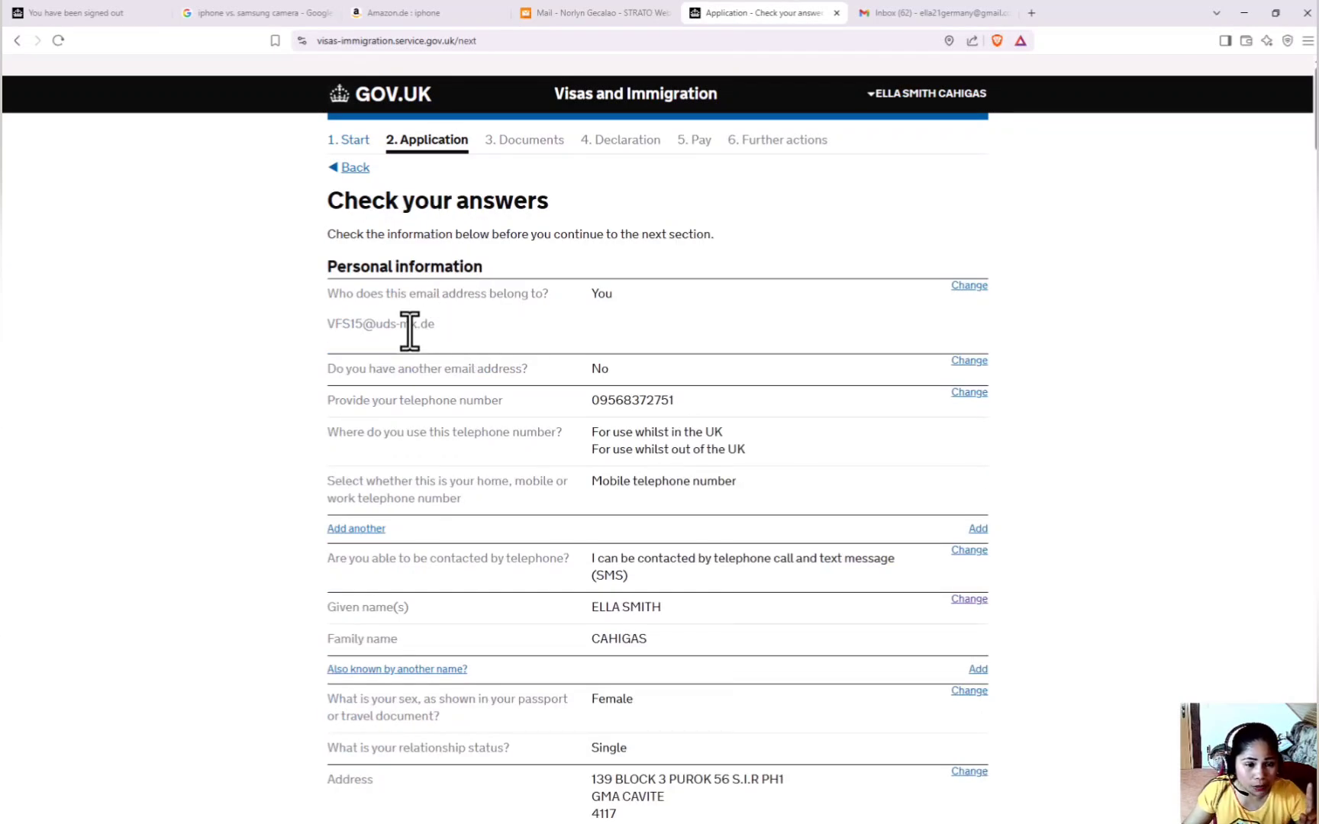
Review the full Check your answers summary and continue to the Documents checklist.
{"action": "scroll", "coordinate": [411, 294], "scroll_direction": "down", "scroll_amount": 2}
{"action": "scroll", "coordinate": [411, 294], "scroll_direction": "down", "scroll_amount": 8}
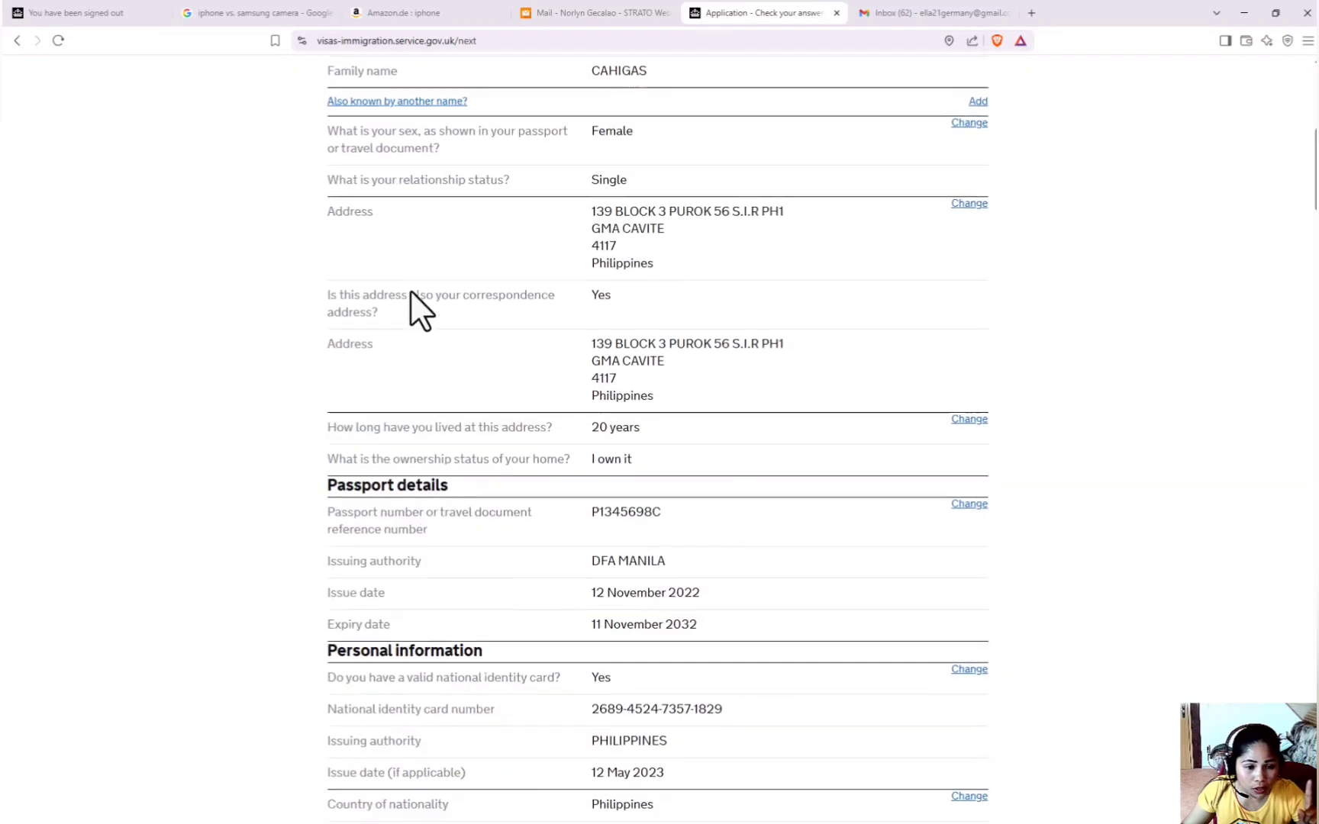
{"action": "scroll", "coordinate": [410, 294], "scroll_direction": "down", "scroll_amount": 10}
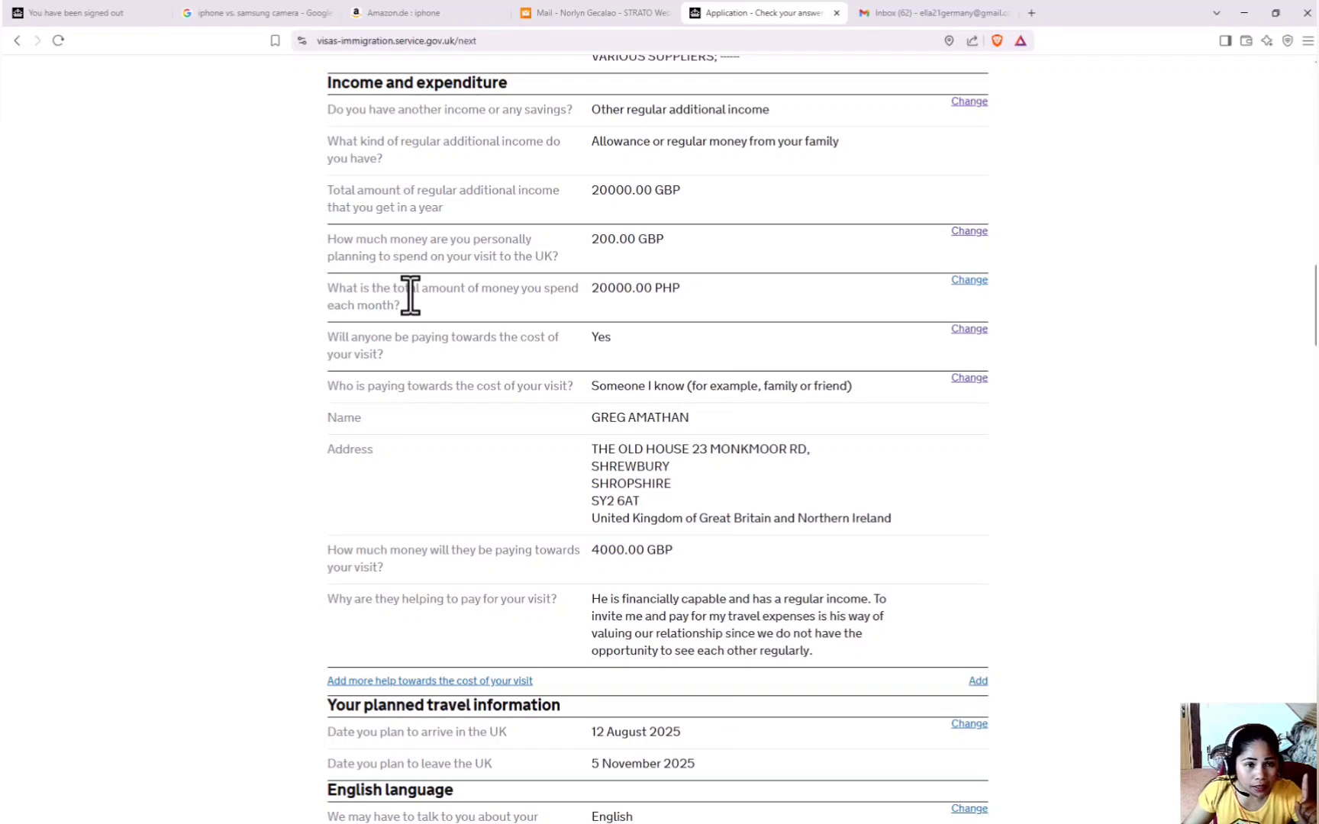
{"action": "scroll", "coordinate": [374, 316], "scroll_direction": "up", "scroll_amount": 2}
{"action": "scroll", "coordinate": [377, 316], "scroll_direction": "down", "scroll_amount": 4}
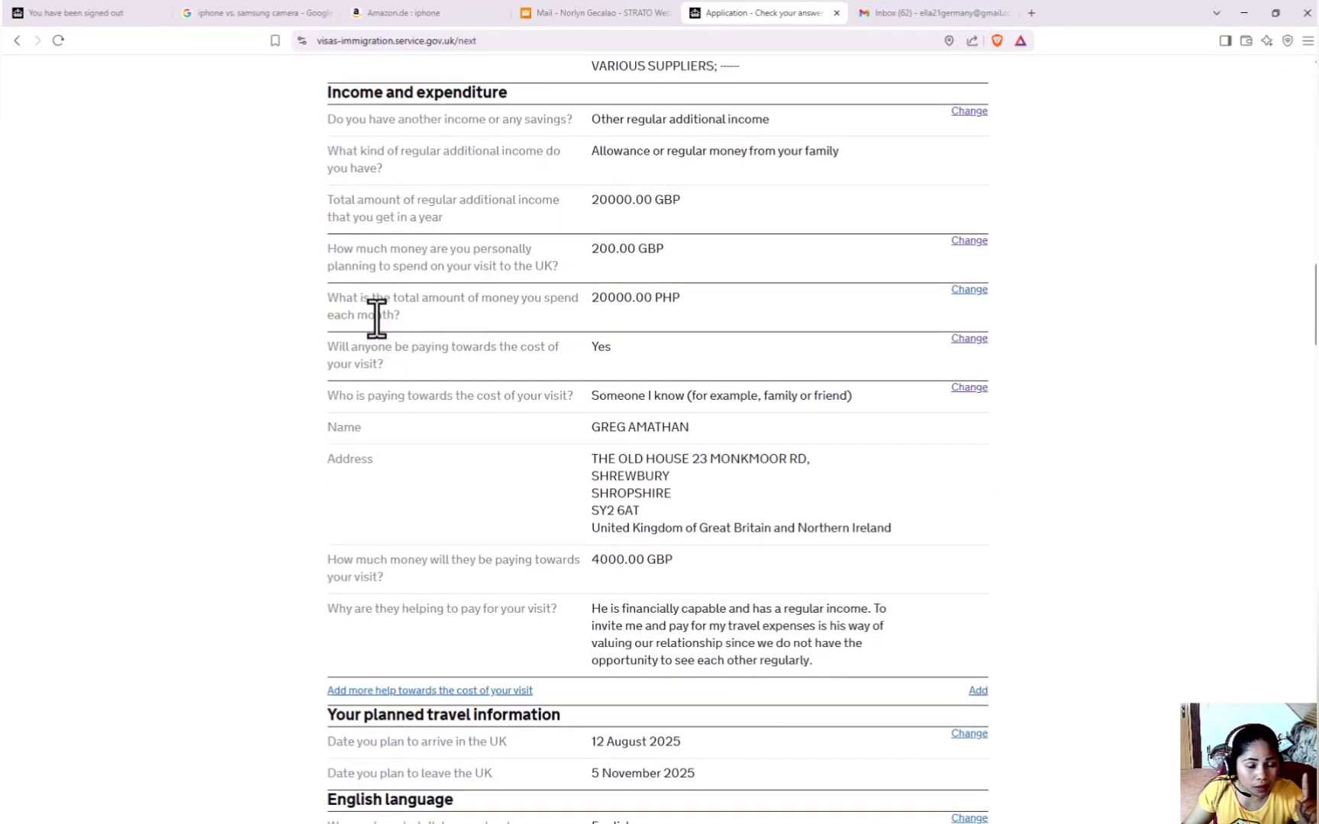
{"action": "scroll", "coordinate": [378, 316], "scroll_direction": "down", "scroll_amount": 2}
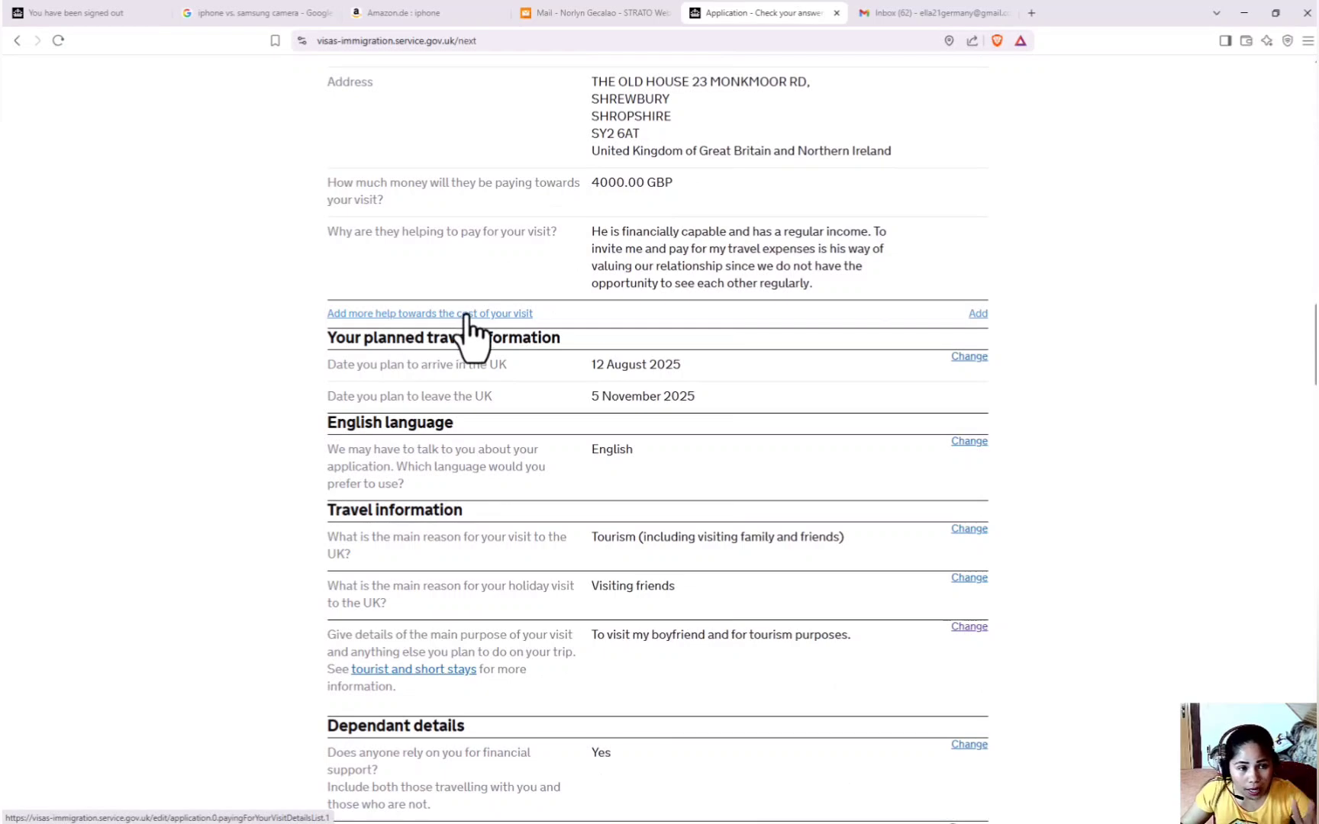
{"action": "scroll", "coordinate": [471, 339], "scroll_direction": "up", "scroll_amount": 15}
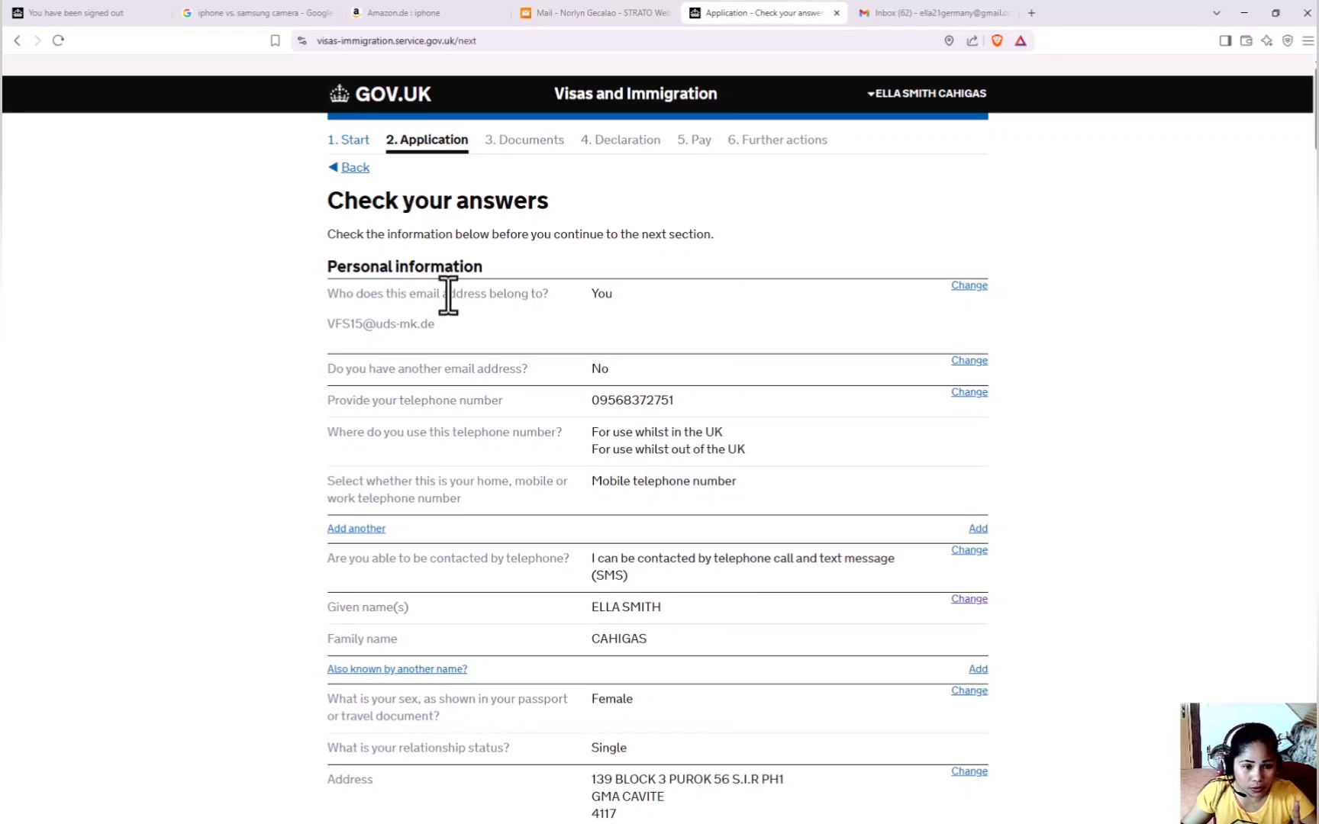
{"action": "scroll", "coordinate": [429, 329], "scroll_direction": "down", "scroll_amount": 6}
{"action": "scroll", "coordinate": [430, 322], "scroll_direction": "down", "scroll_amount": 11}
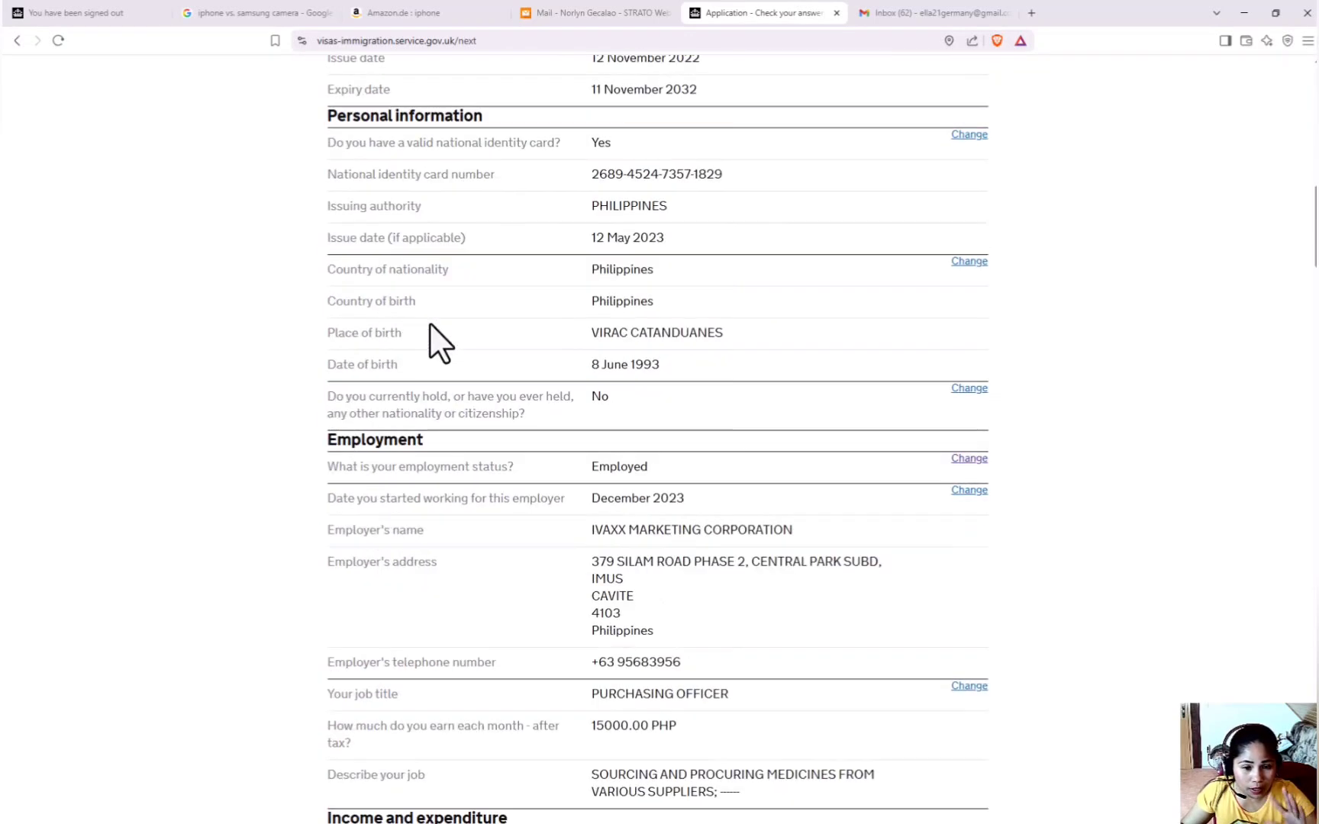
{"action": "scroll", "coordinate": [430, 322], "scroll_direction": "down", "scroll_amount": 4}
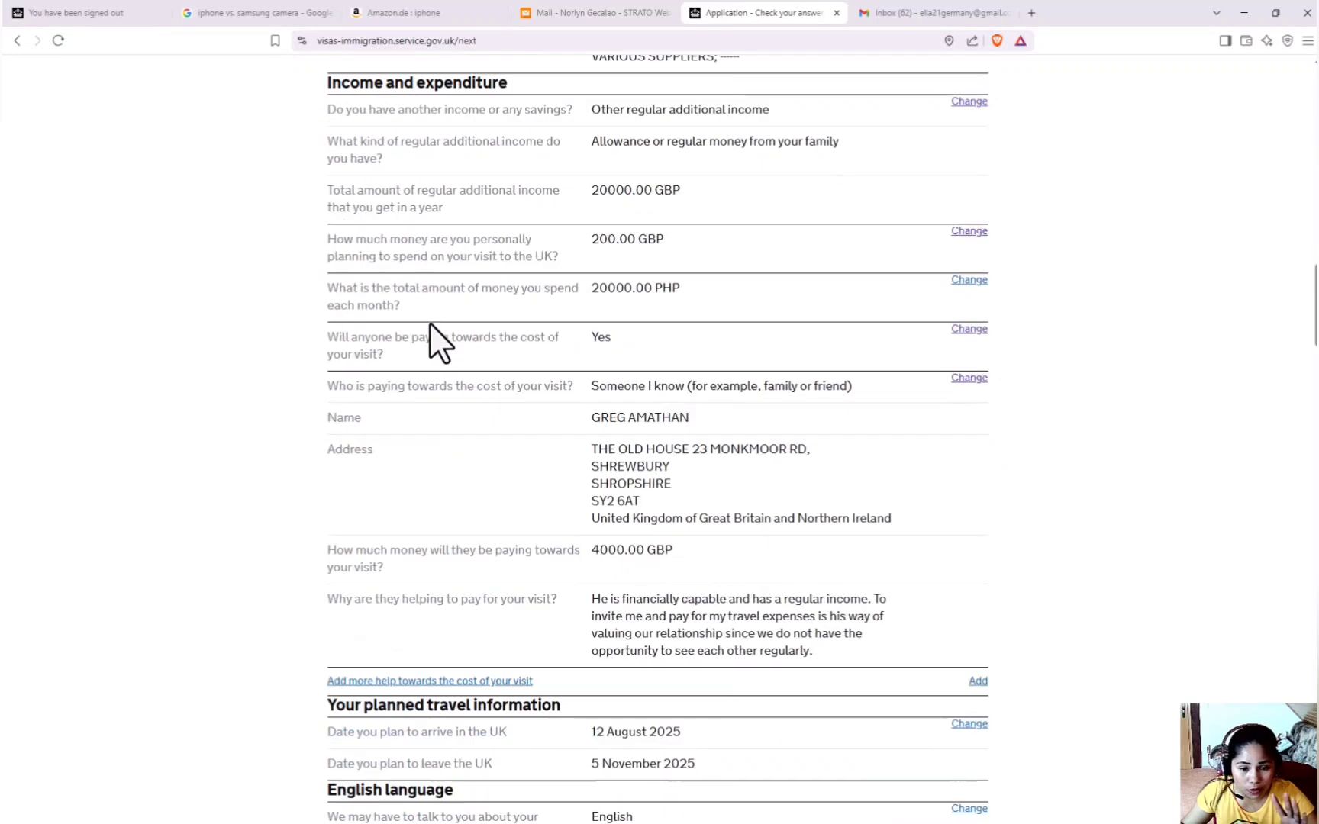
{"action": "scroll", "coordinate": [430, 323], "scroll_direction": "down", "scroll_amount": 4}
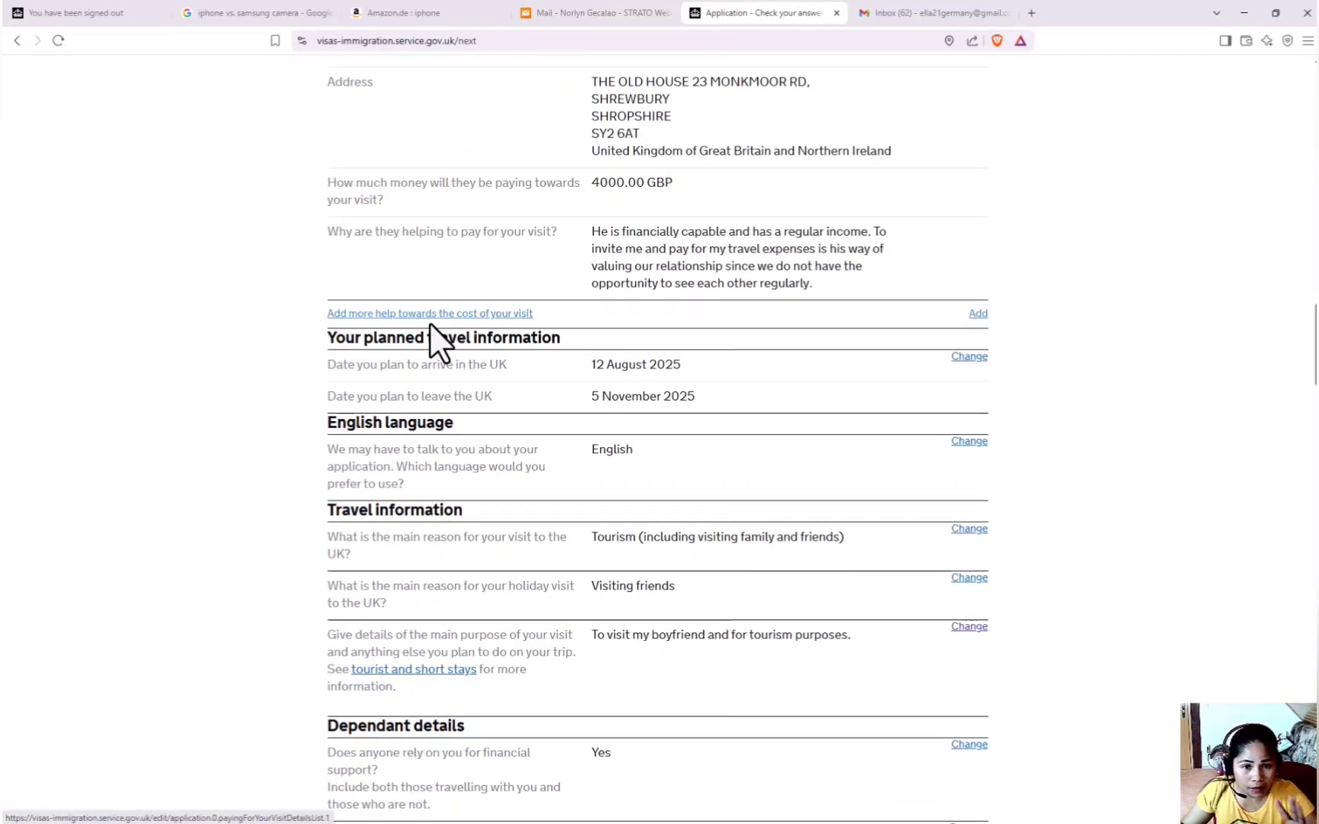
{"action": "scroll", "coordinate": [429, 323], "scroll_direction": "down", "scroll_amount": 5}
{"action": "scroll", "coordinate": [429, 323], "scroll_direction": "down", "scroll_amount": 18}
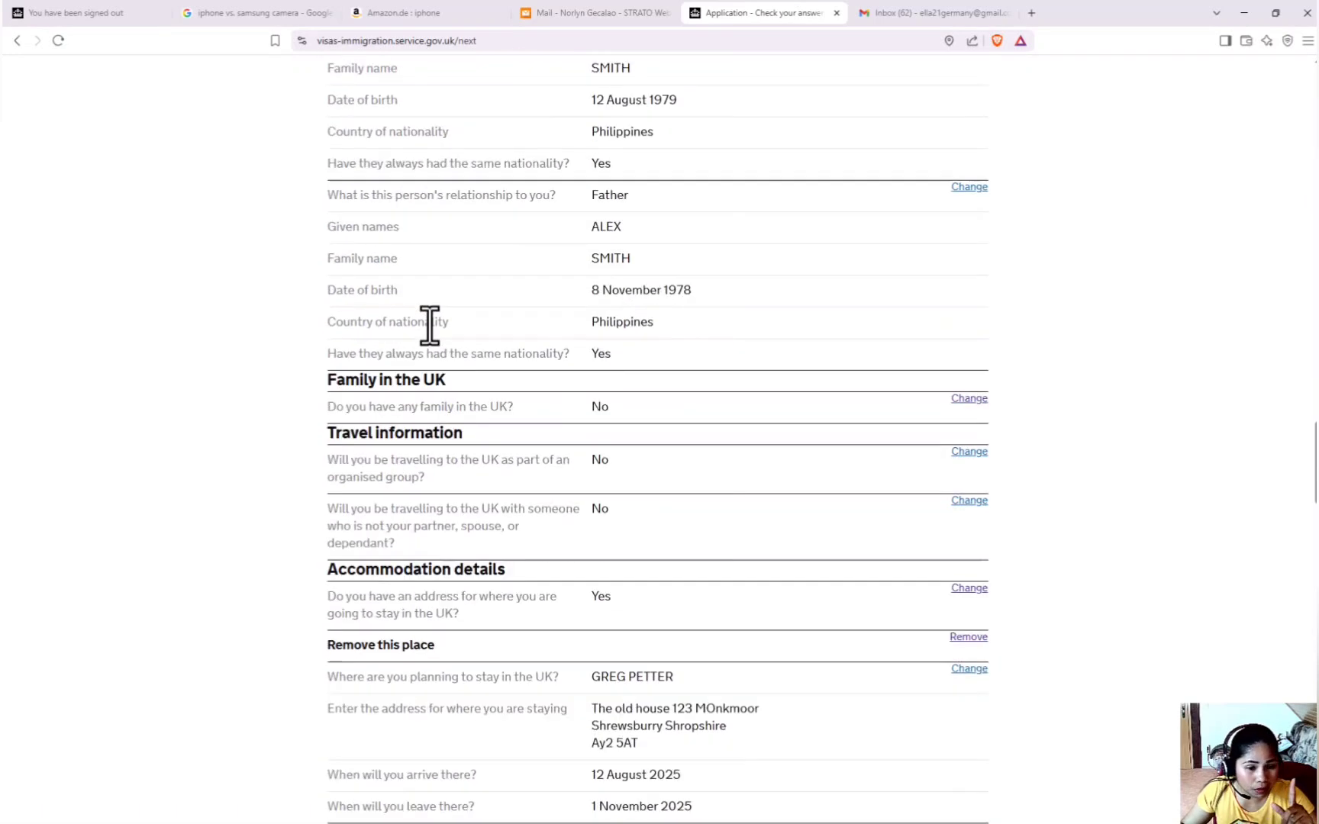
{"action": "scroll", "coordinate": [430, 322], "scroll_direction": "down", "scroll_amount": 17}
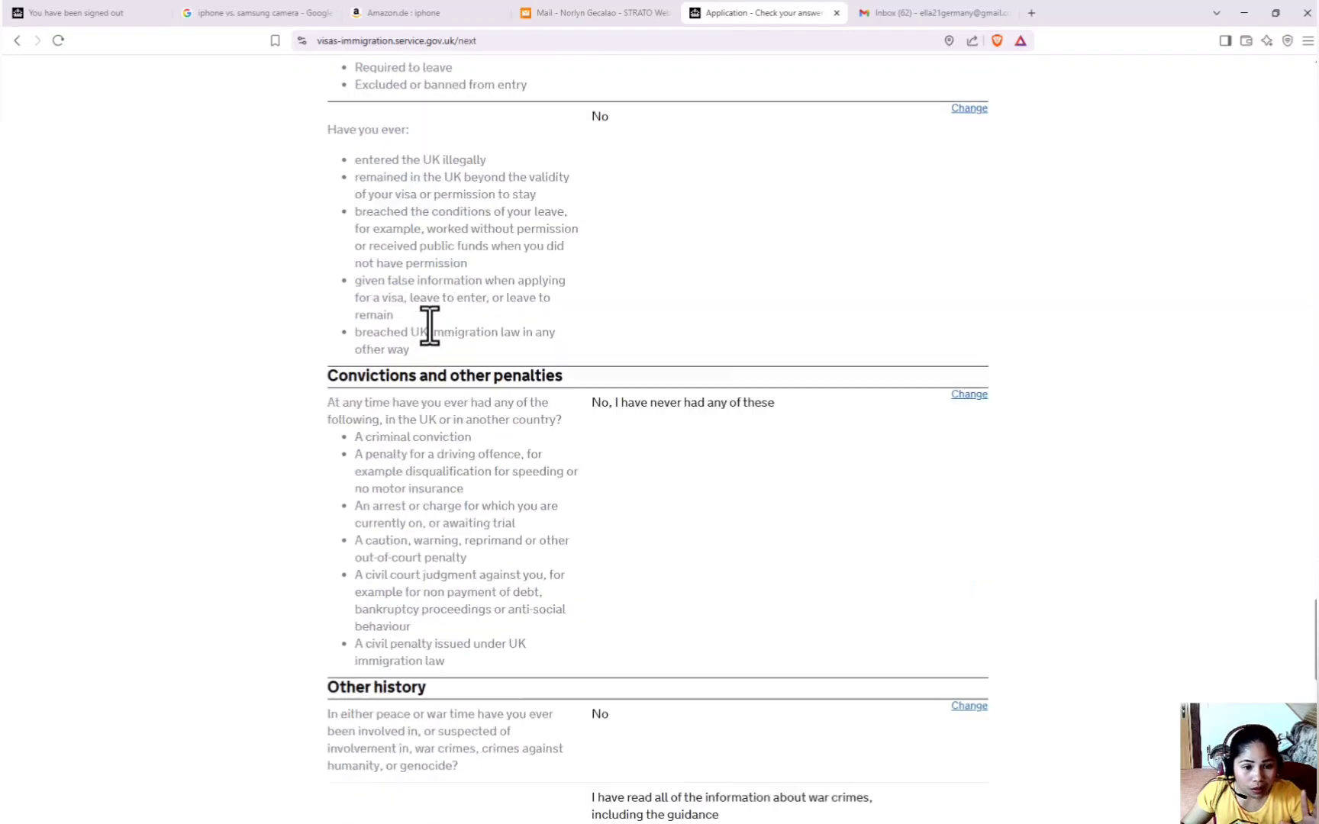
{"action": "scroll", "coordinate": [429, 323], "scroll_direction": "down", "scroll_amount": 5}
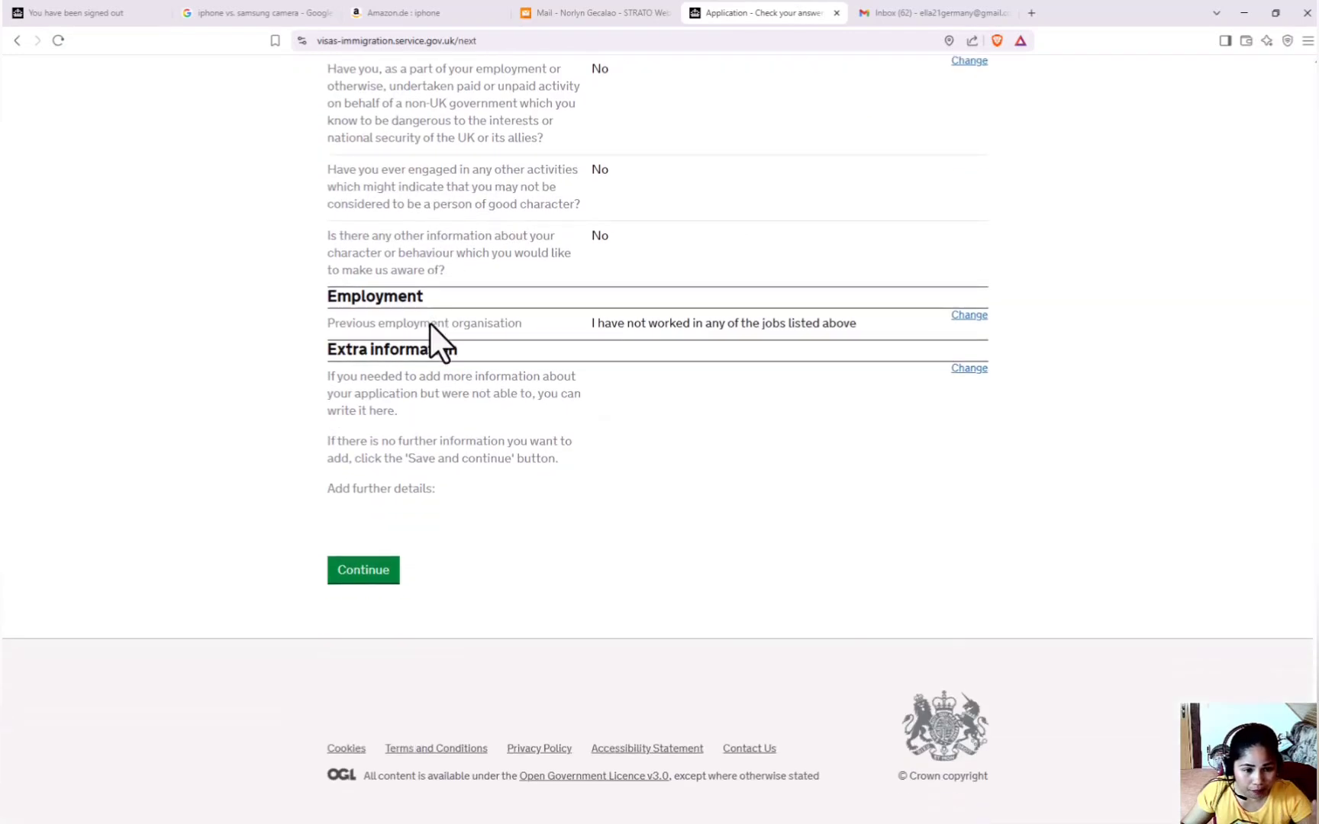
{"action": "left_click", "coordinate": [364, 573]}
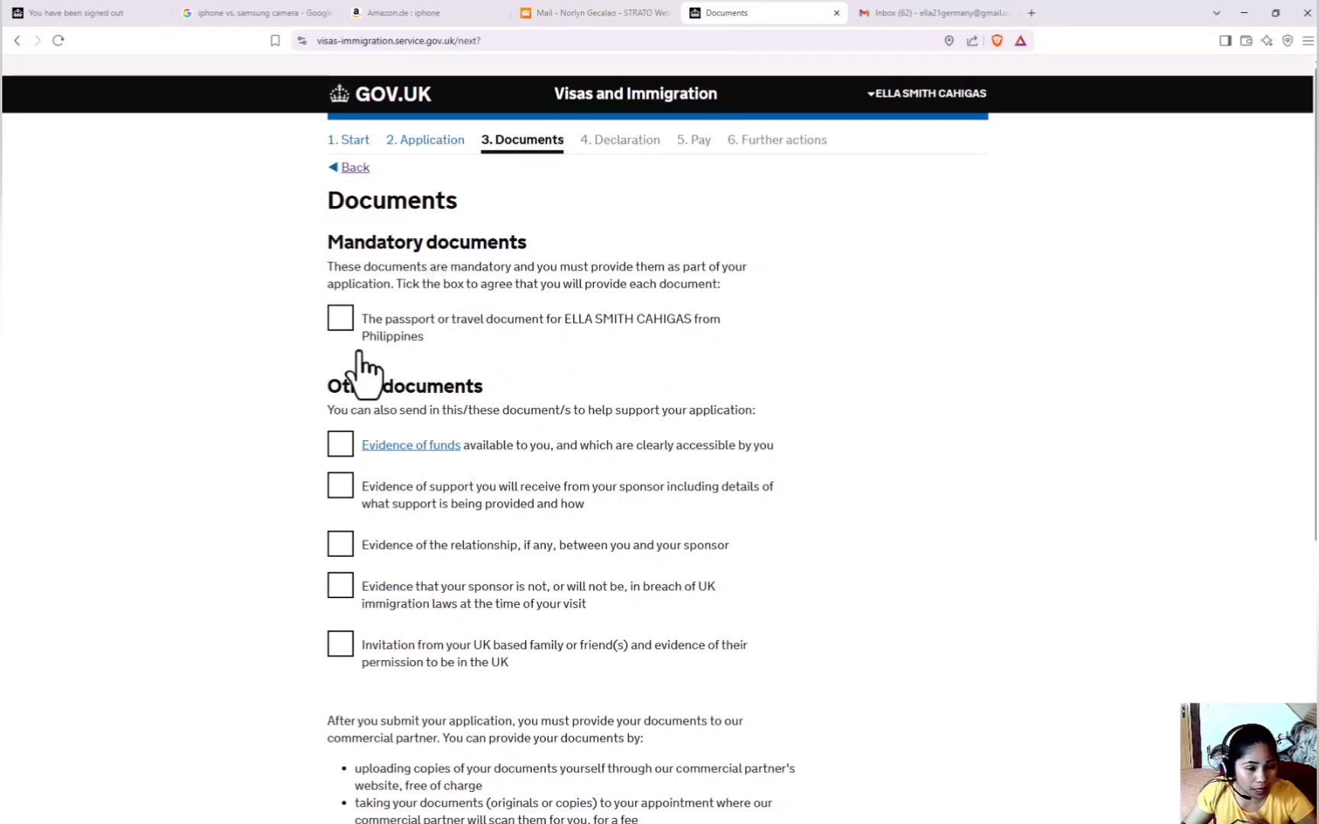
Tick passport, funds, sponsor support, relationship, sponsor compliance and invitation evidence, then save.
{"action": "left_click", "coordinate": [340, 319]}
{"action": "scroll", "coordinate": [413, 364], "scroll_direction": "down", "scroll_amount": 1}
{"action": "scroll", "coordinate": [416, 378], "scroll_direction": "down", "scroll_amount": 2}
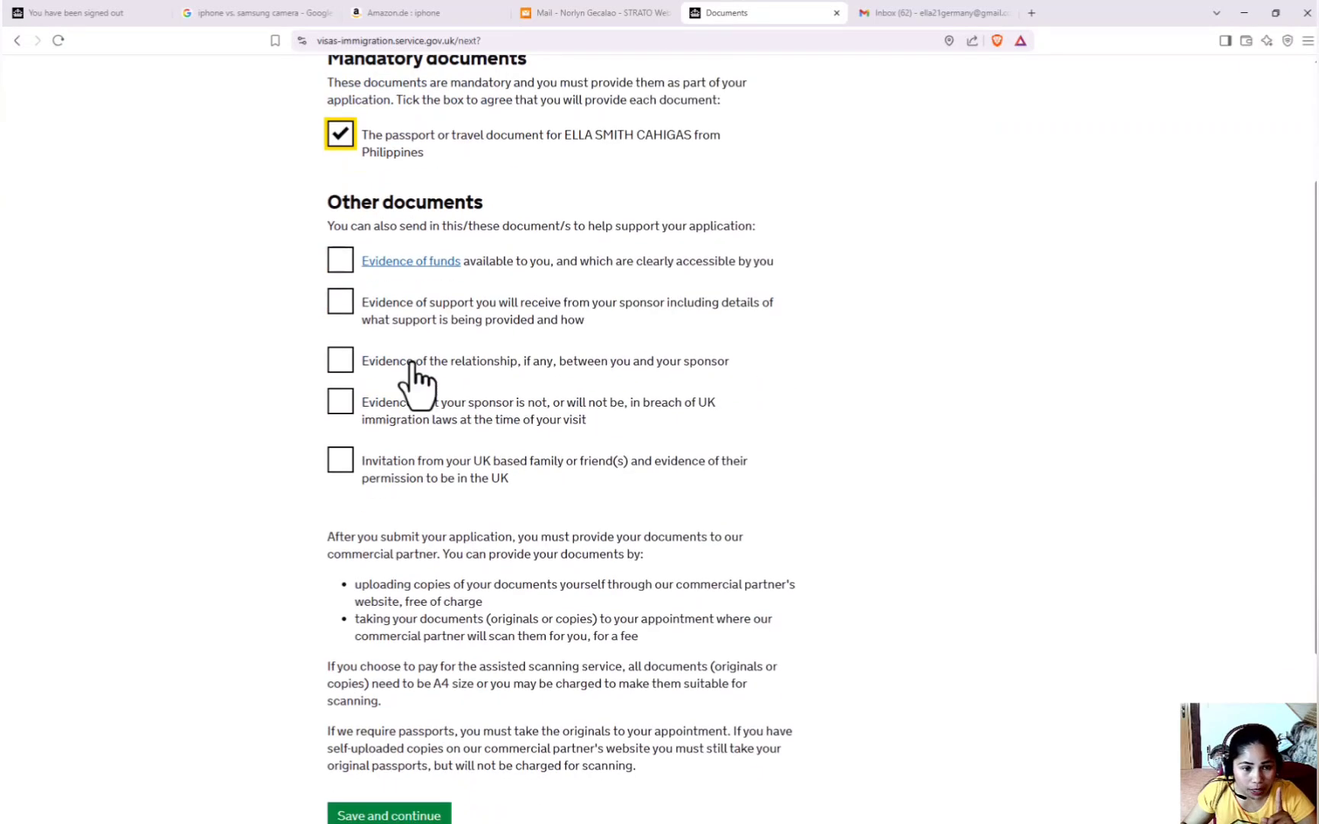
{"action": "left_click", "coordinate": [342, 265]}
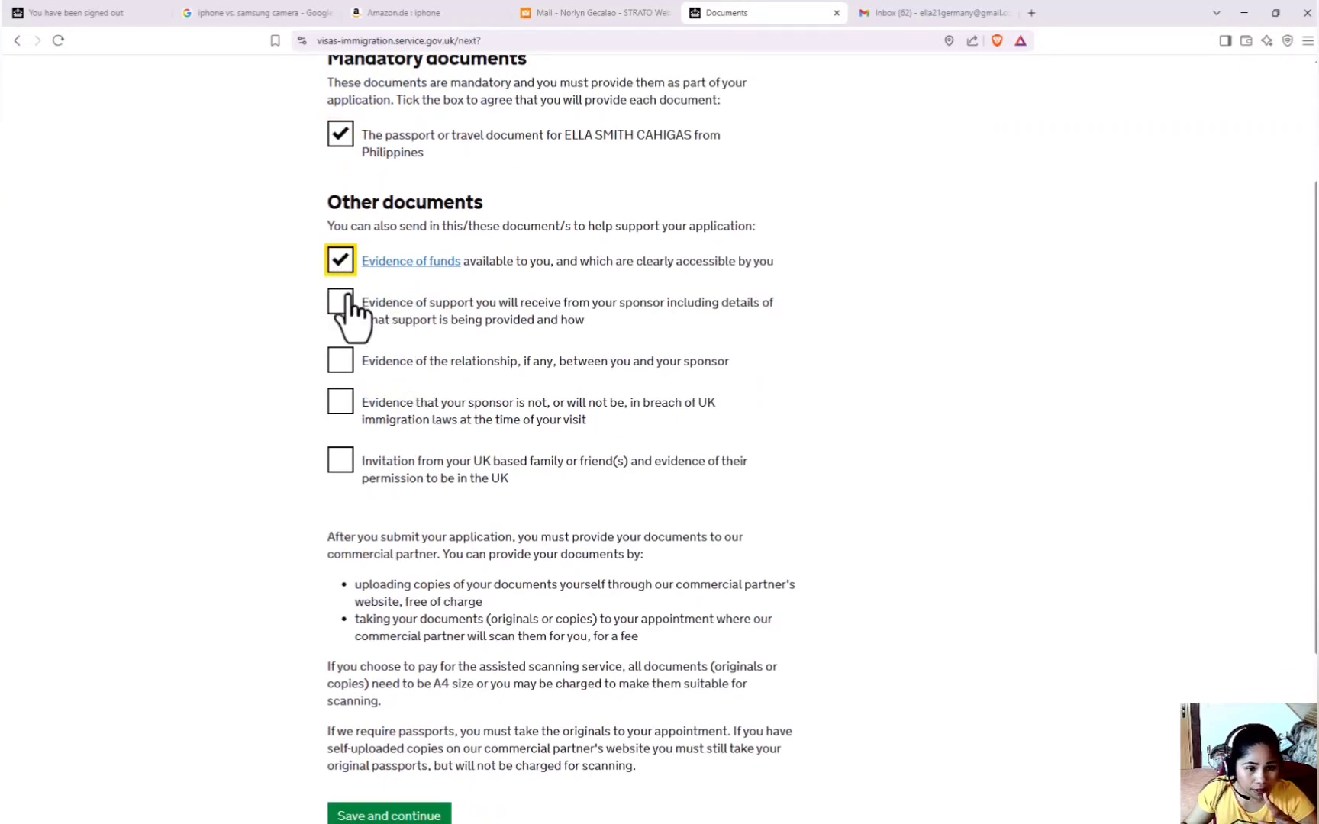
{"action": "left_click", "coordinate": [341, 302]}
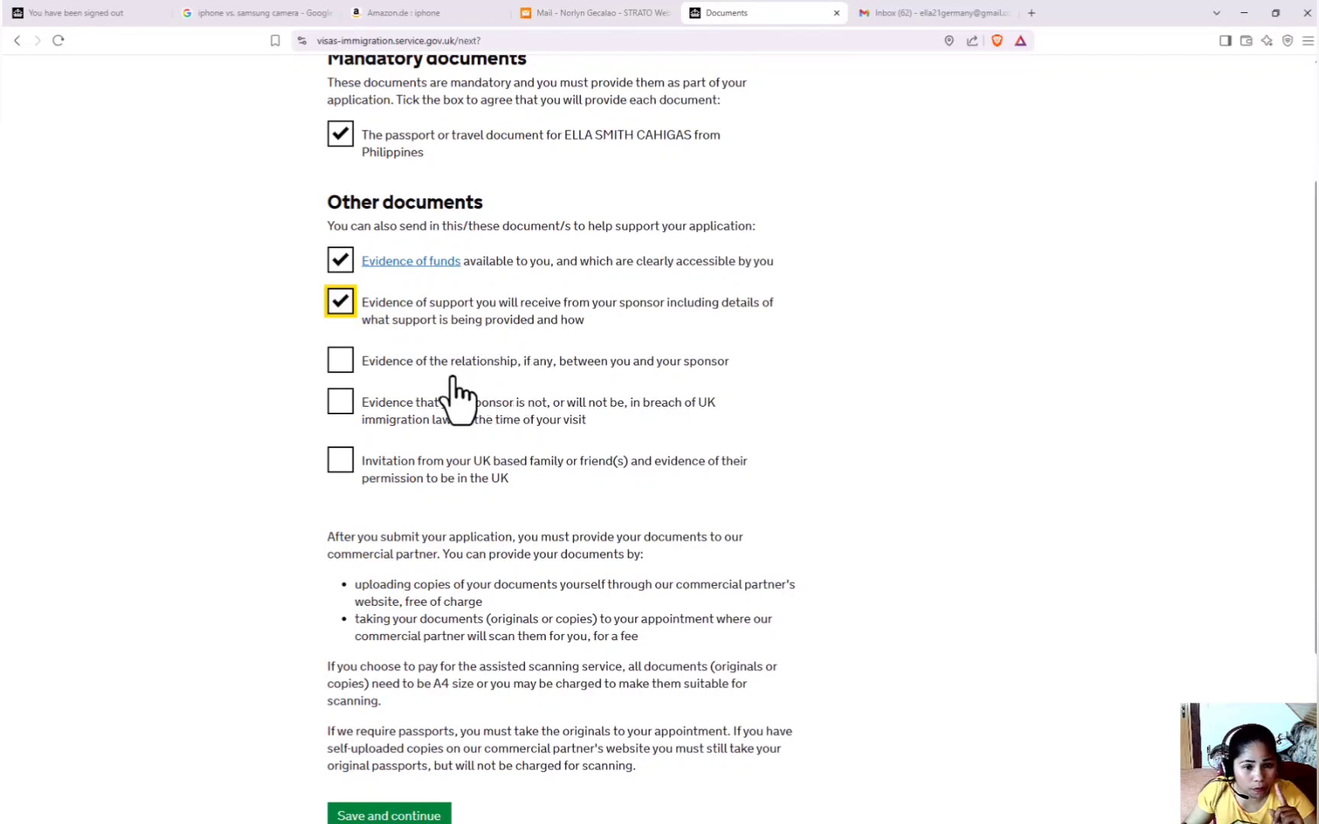
{"action": "left_click", "coordinate": [342, 365]}
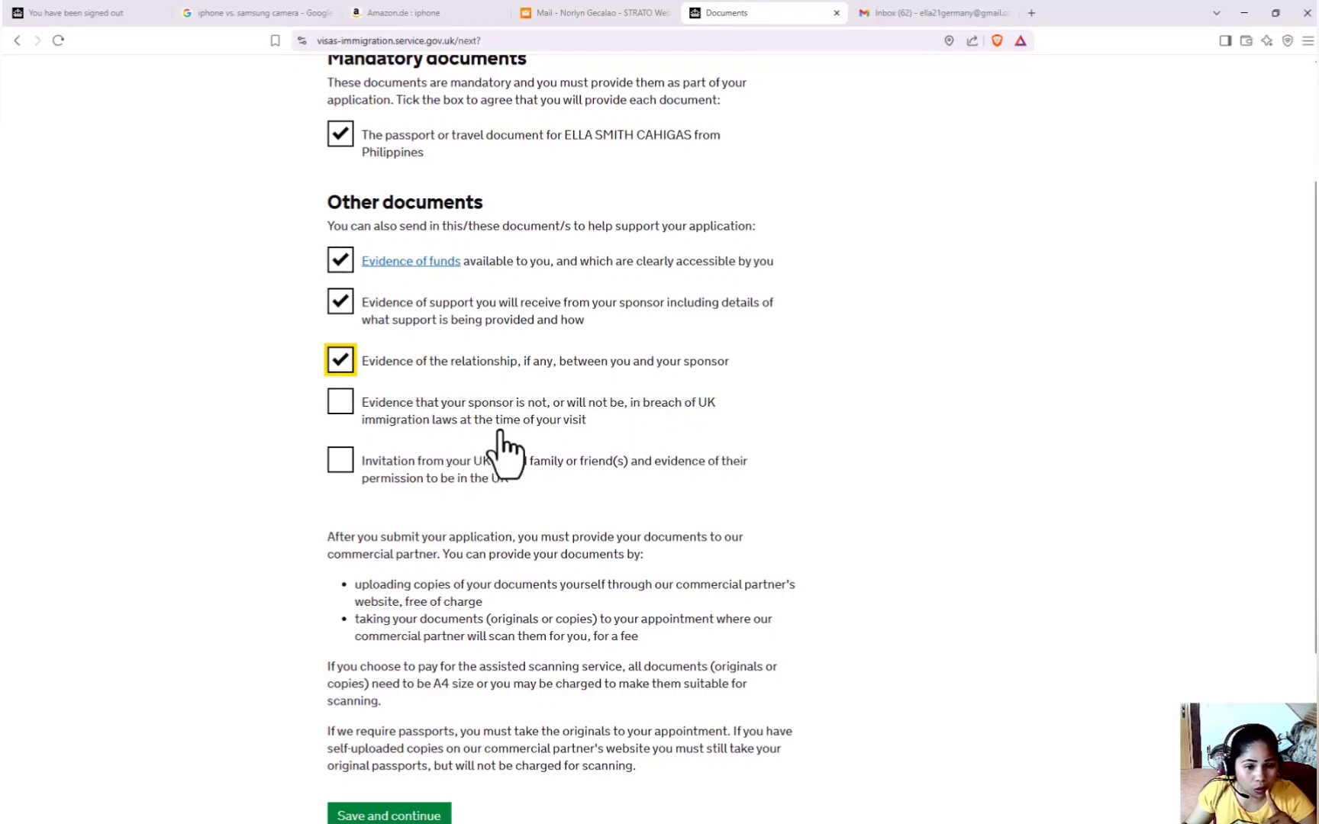
{"action": "left_click", "coordinate": [338, 407]}
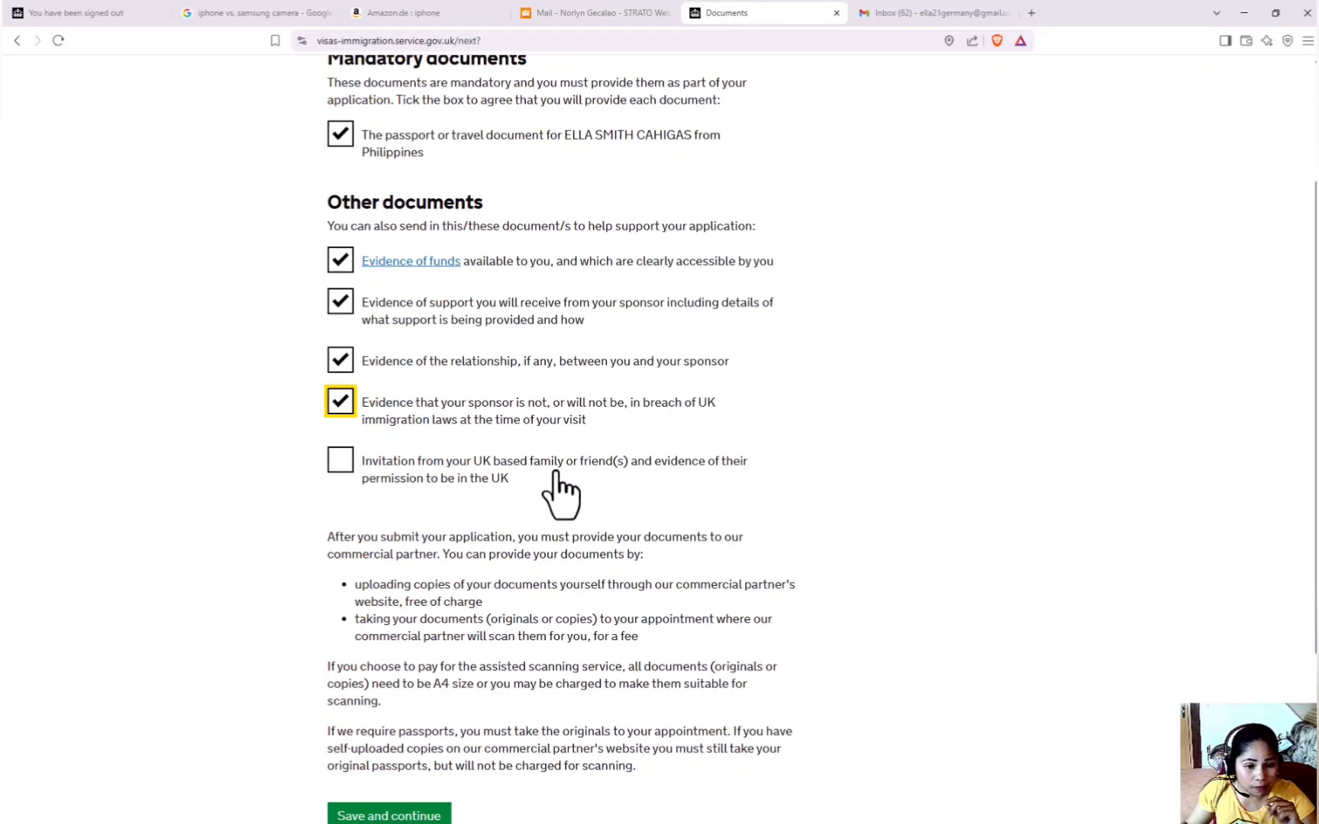
{"action": "left_click", "coordinate": [338, 463]}
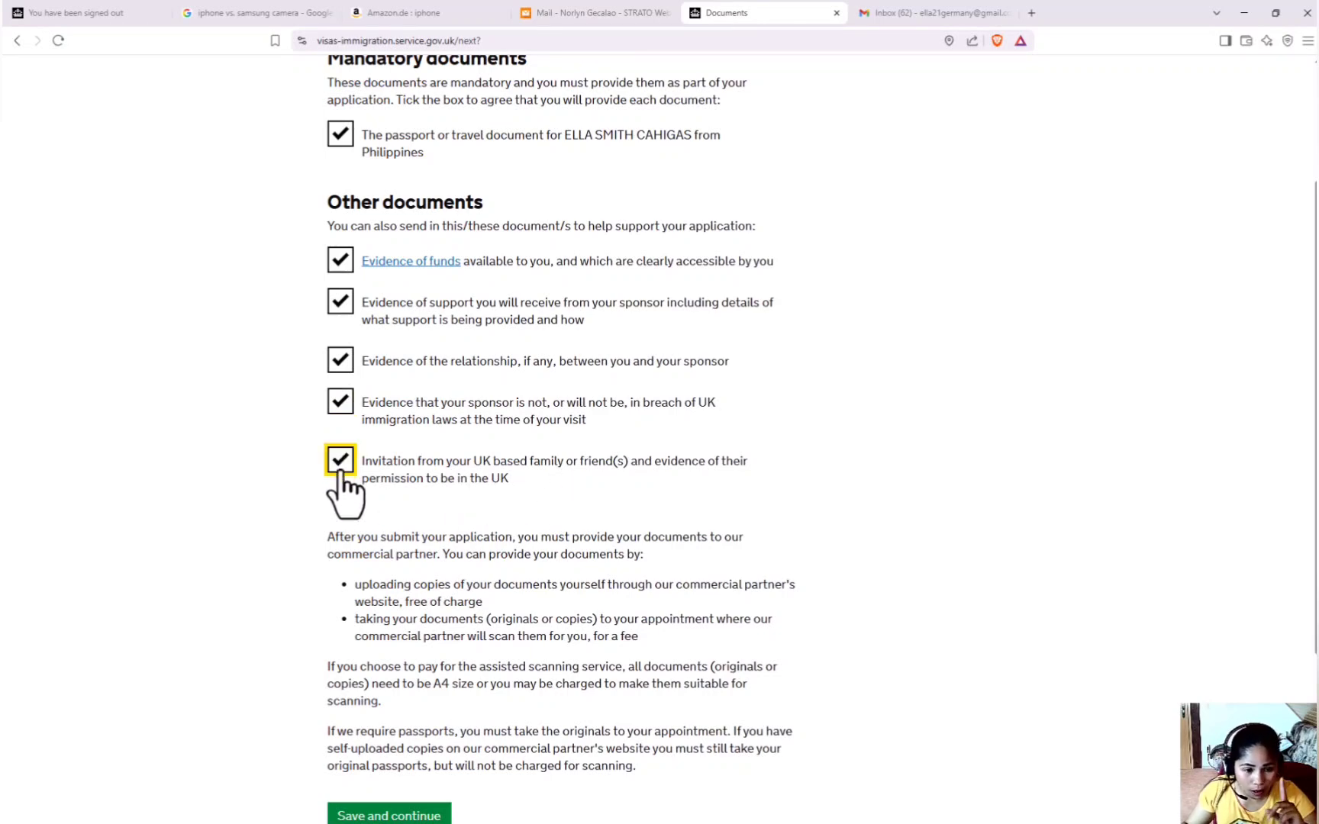
{"action": "scroll", "coordinate": [348, 488], "scroll_direction": "down", "scroll_amount": 3}
{"action": "scroll", "coordinate": [421, 501], "scroll_direction": "up", "scroll_amount": 3}
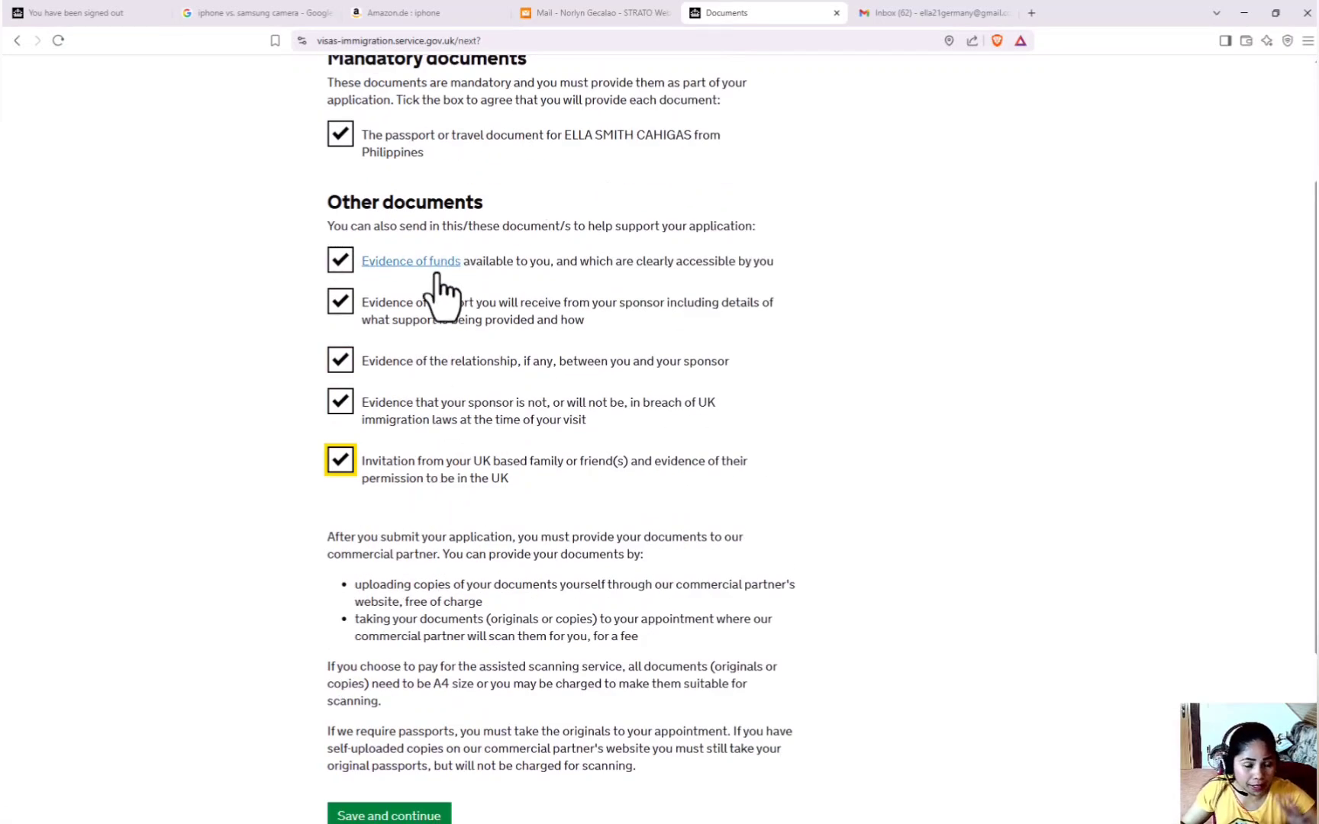
{"action": "scroll", "coordinate": [447, 320], "scroll_direction": "down", "scroll_amount": 3}
{"action": "left_click", "coordinate": [412, 574]}
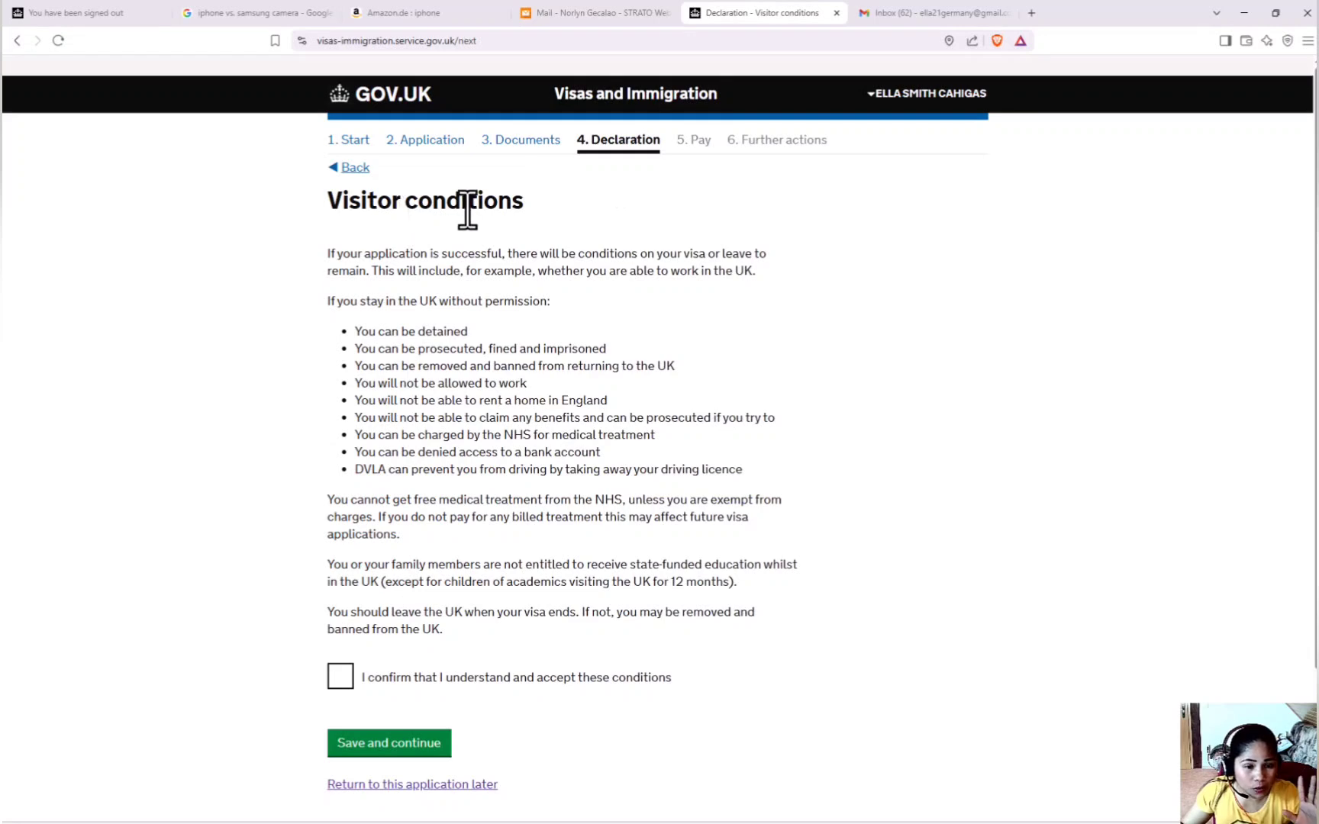
Accept the visitor conditions and the declaration as the applicant aged 18 or over.
{"action": "left_click", "coordinate": [341, 677]}
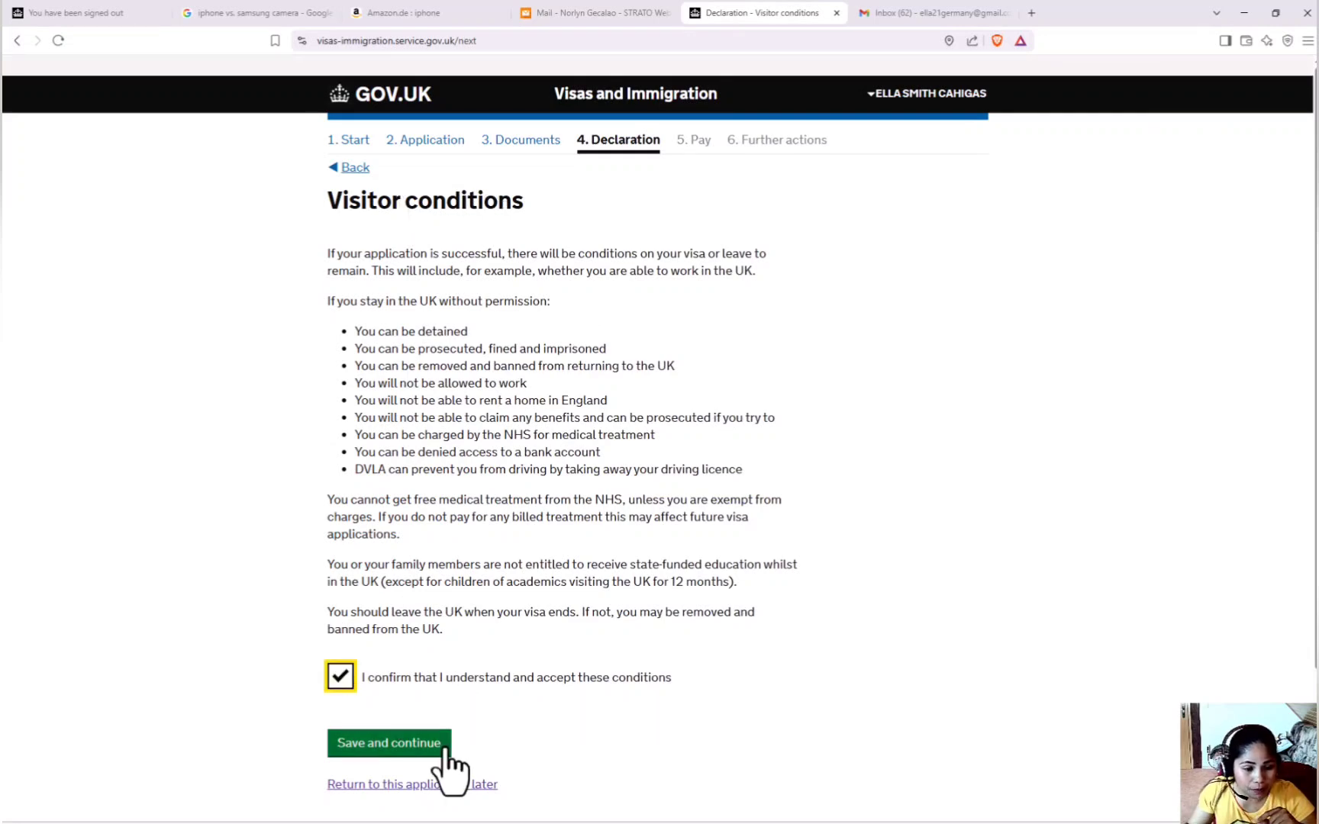
{"action": "left_click", "coordinate": [445, 745]}
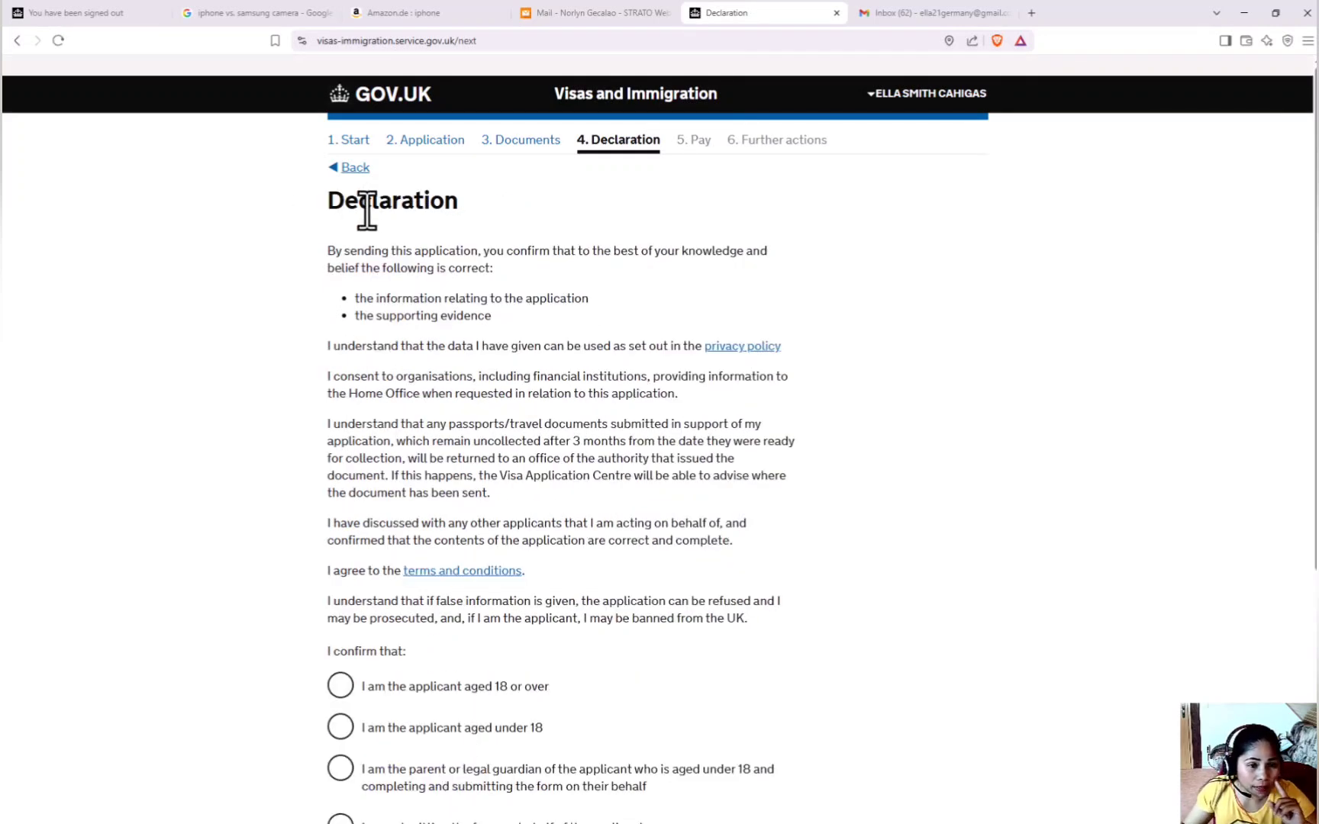
{"action": "scroll", "coordinate": [433, 616], "scroll_direction": "down", "scroll_amount": 3}
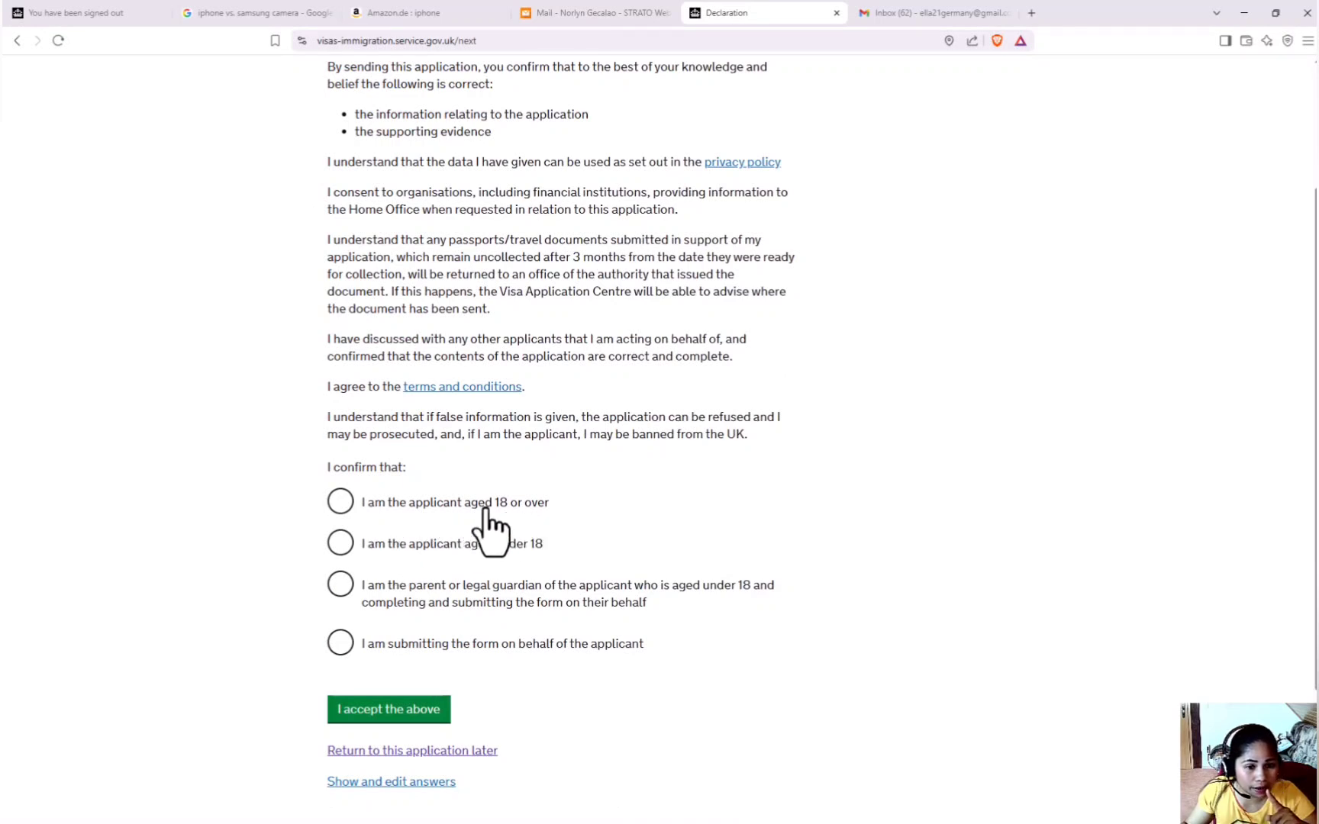
{"action": "left_click", "coordinate": [341, 503]}
{"action": "left_click", "coordinate": [408, 709]}
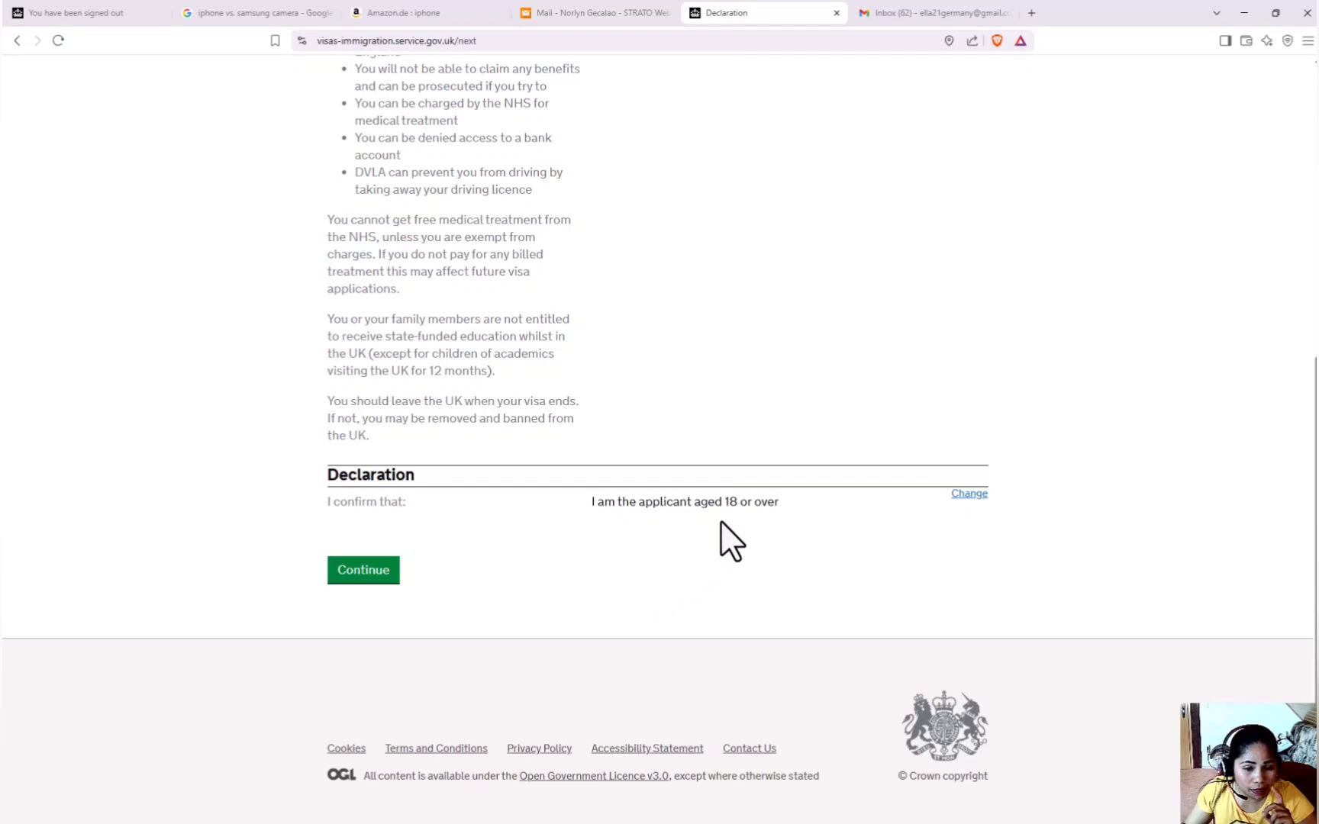
{"action": "left_click", "coordinate": [365, 579]}
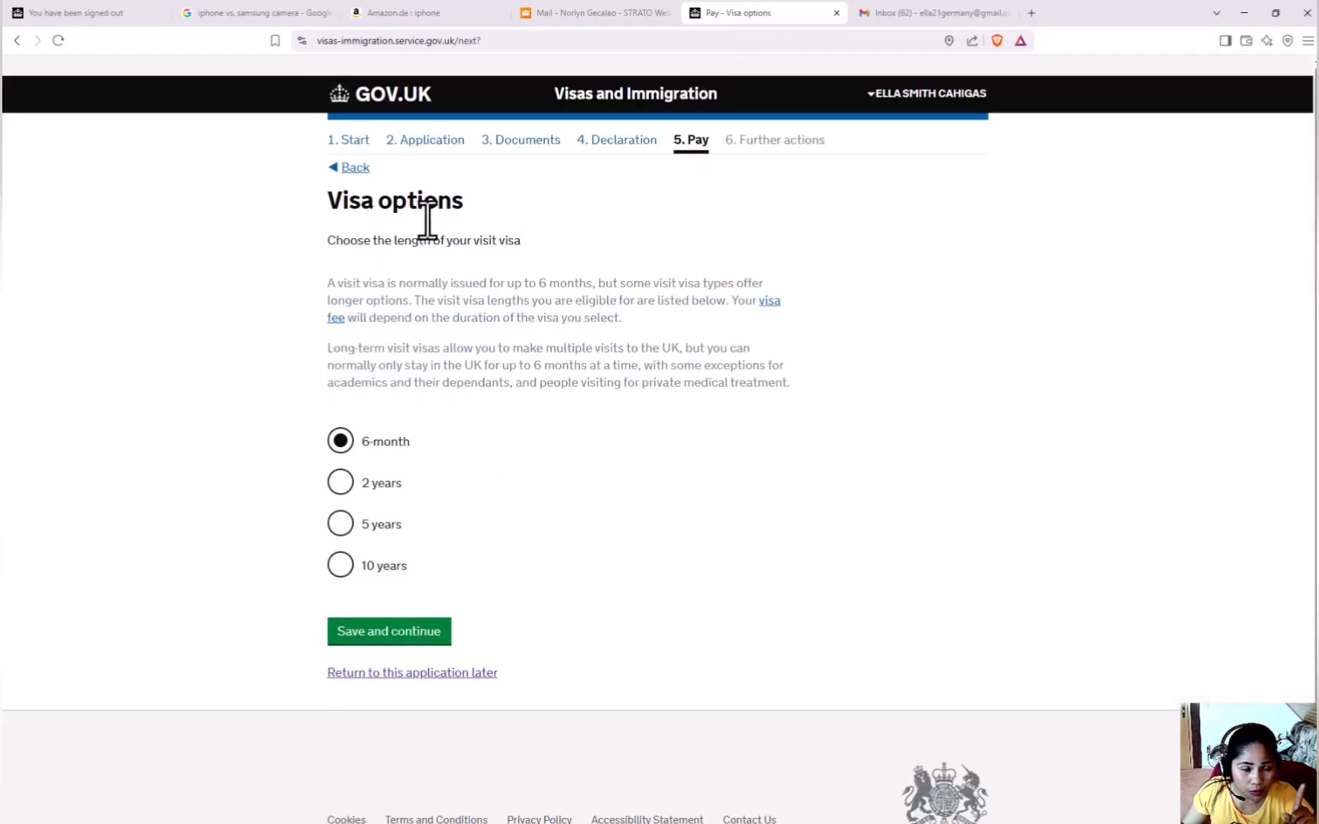
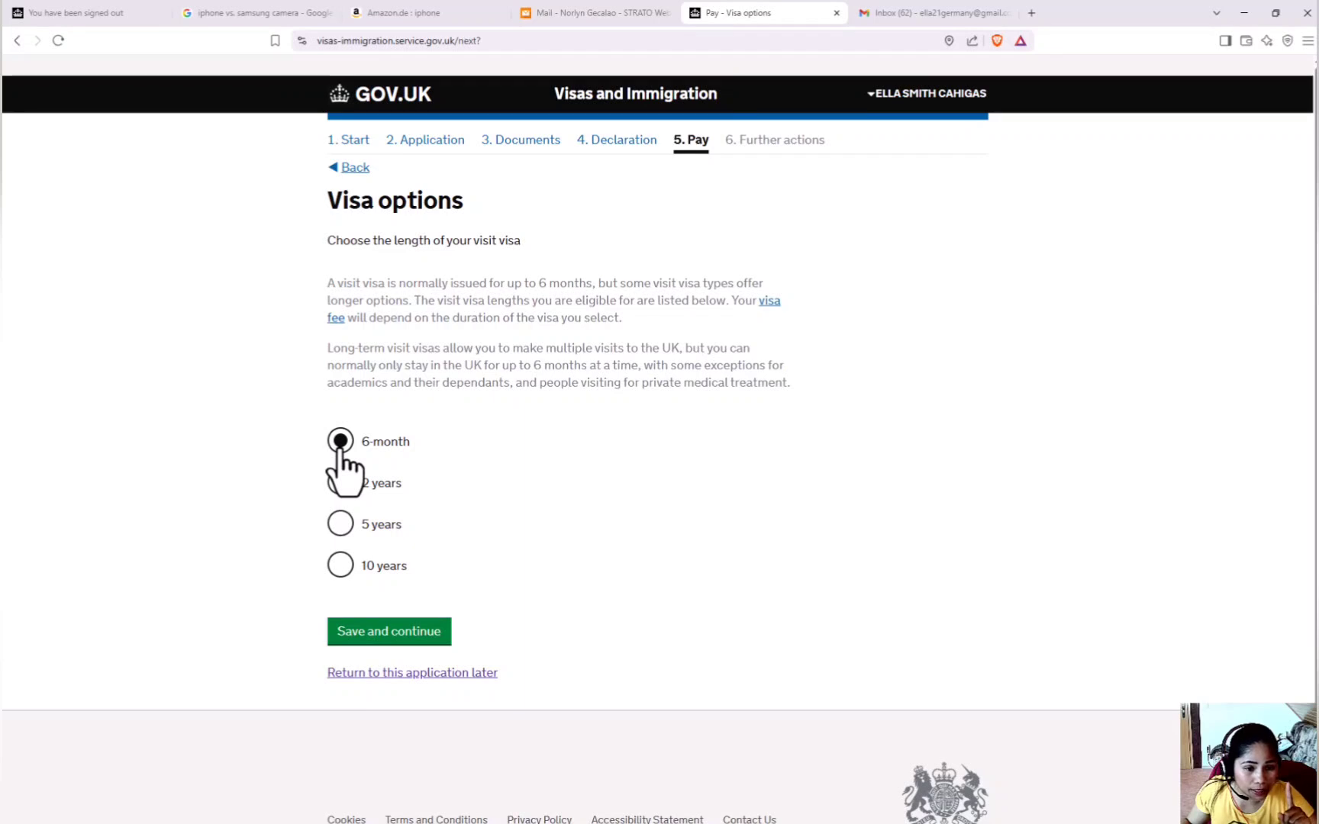
Save the 6-month visa length to reach the Standard service option at 179.00 USD.
{"action": "left_click", "coordinate": [403, 633]}
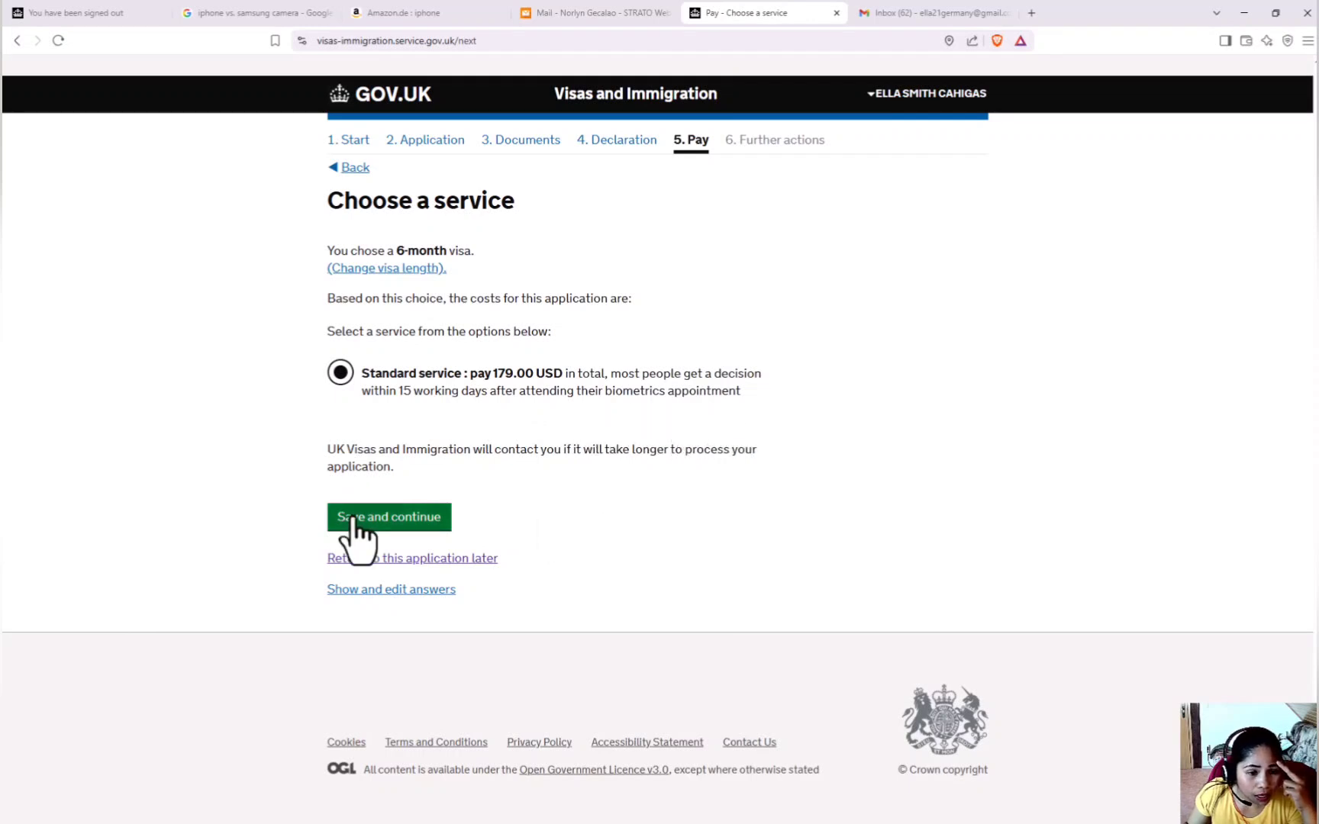
Confirm Standard service and go to Worldpay to pay $179.00 for the visit visa.
{"action": "left_click", "coordinate": [449, 514]}
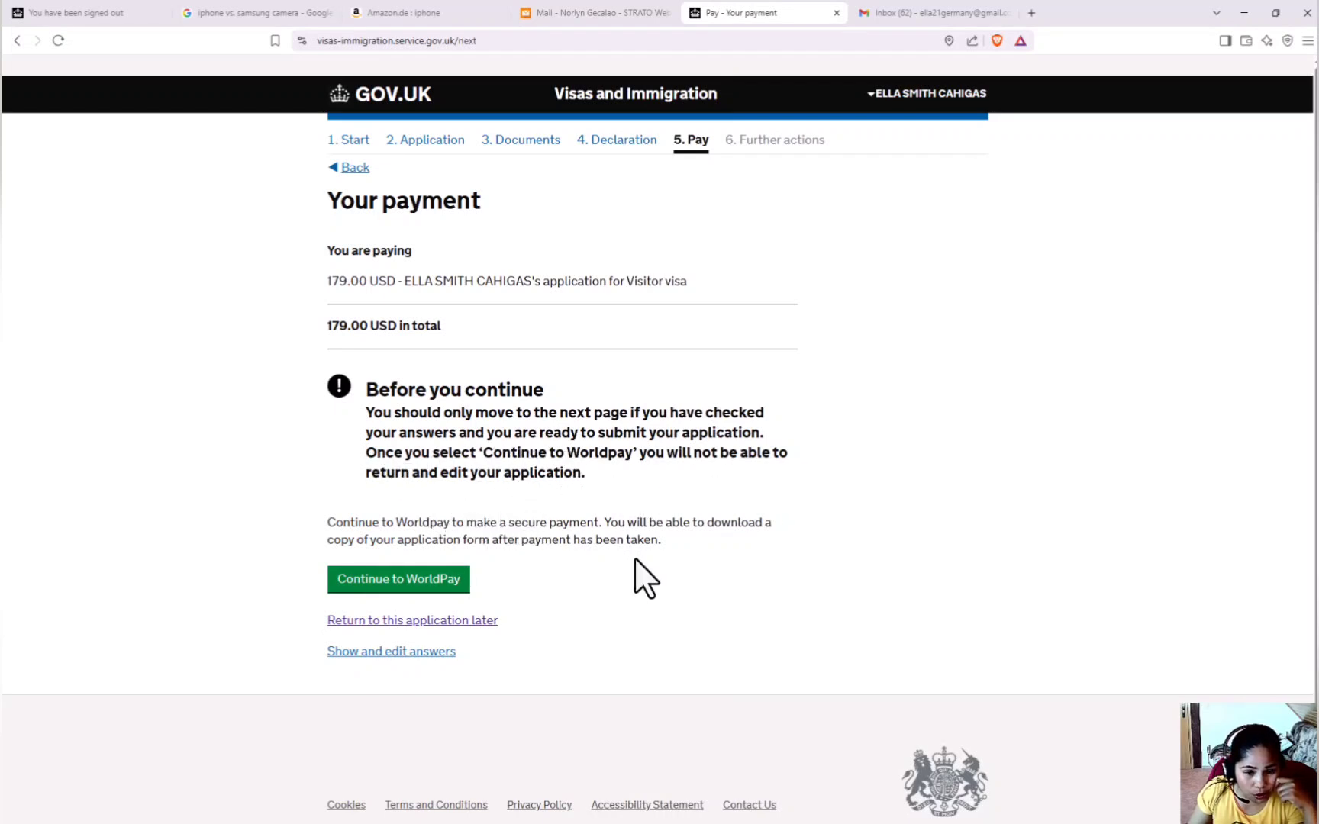
{"action": "left_click", "coordinate": [354, 591]}
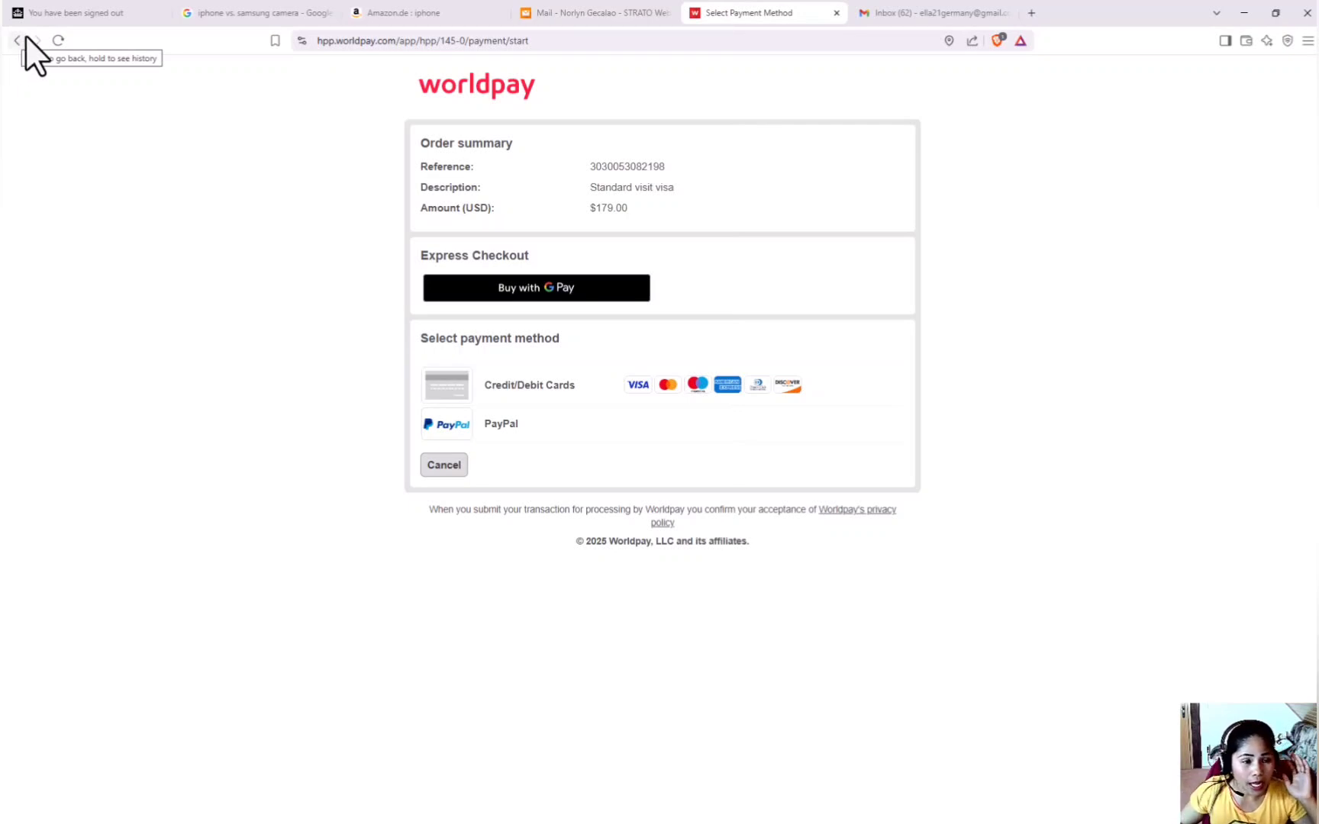
Leave Worldpay unpaid, save the application for later, and download the part-completed application PDF.
{"action": "left_click", "coordinate": [13, 40]}
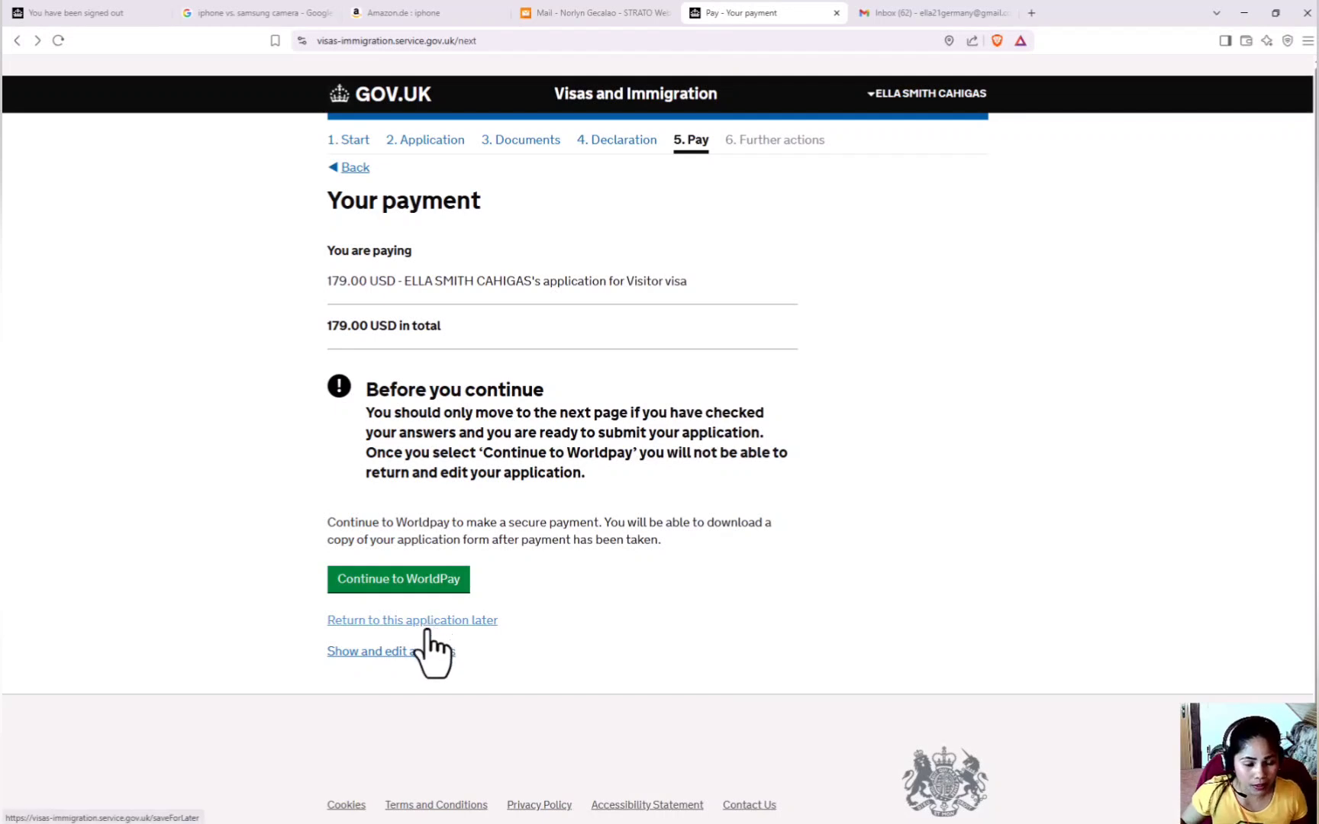
{"action": "left_click", "coordinate": [426, 624]}
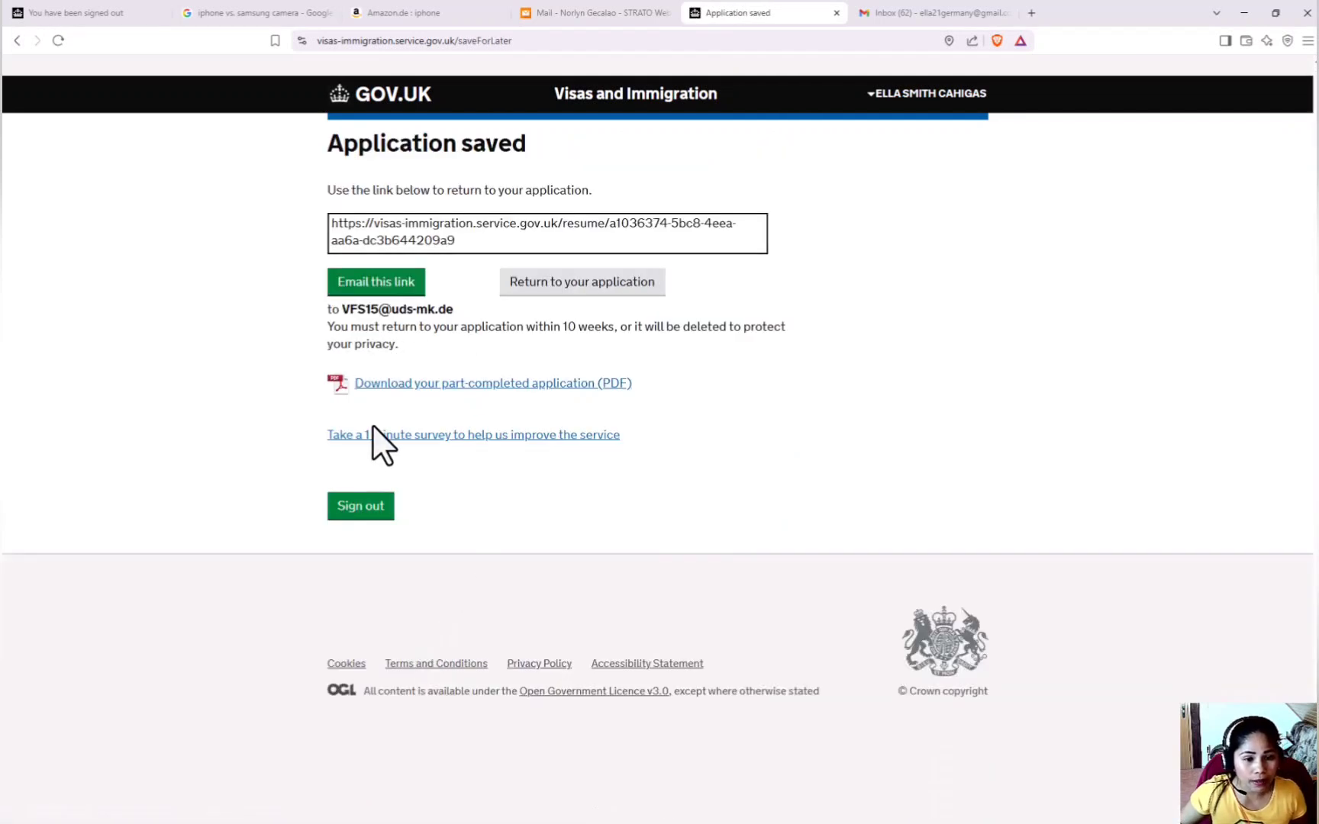
{"action": "left_click", "coordinate": [464, 390]}
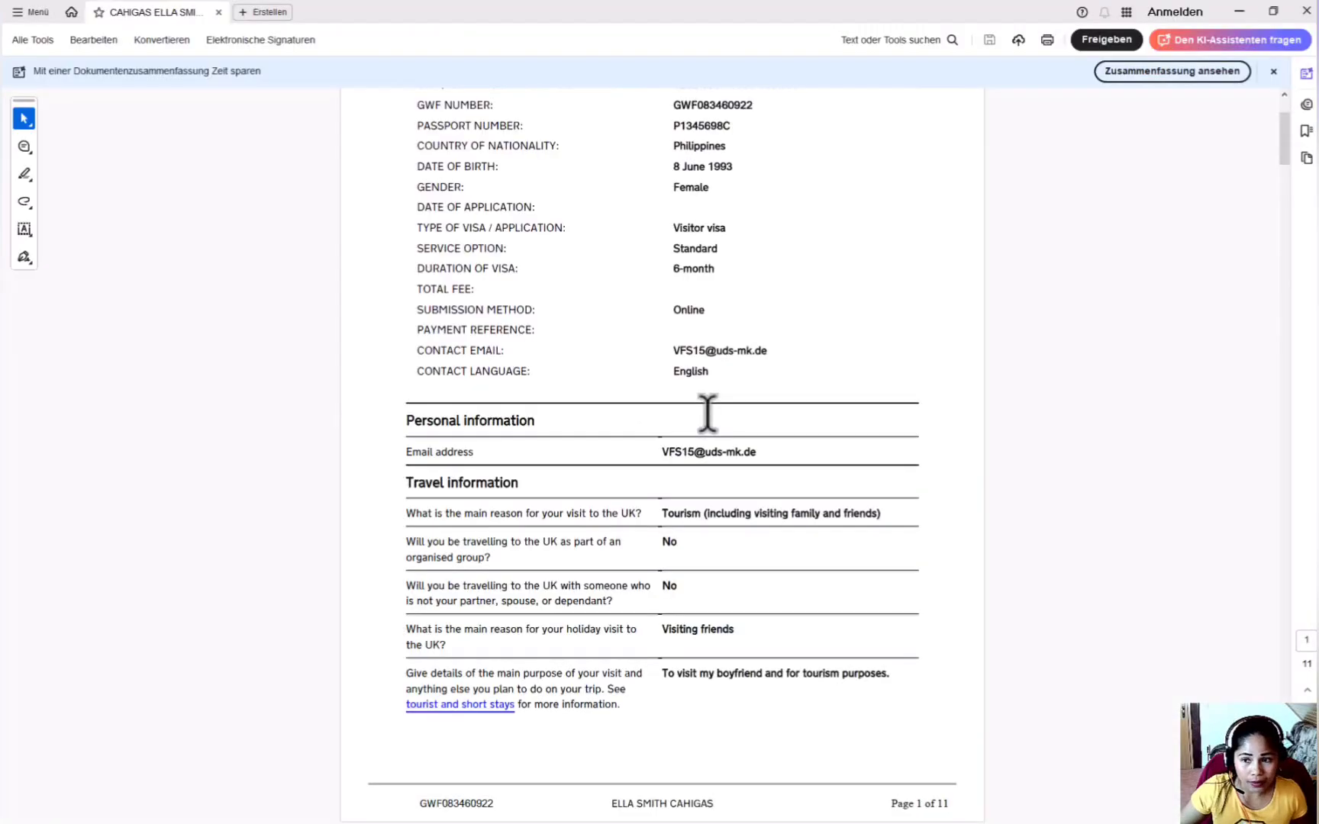
{"action": "scroll", "coordinate": [708, 414], "scroll_direction": "up", "scroll_amount": 3}
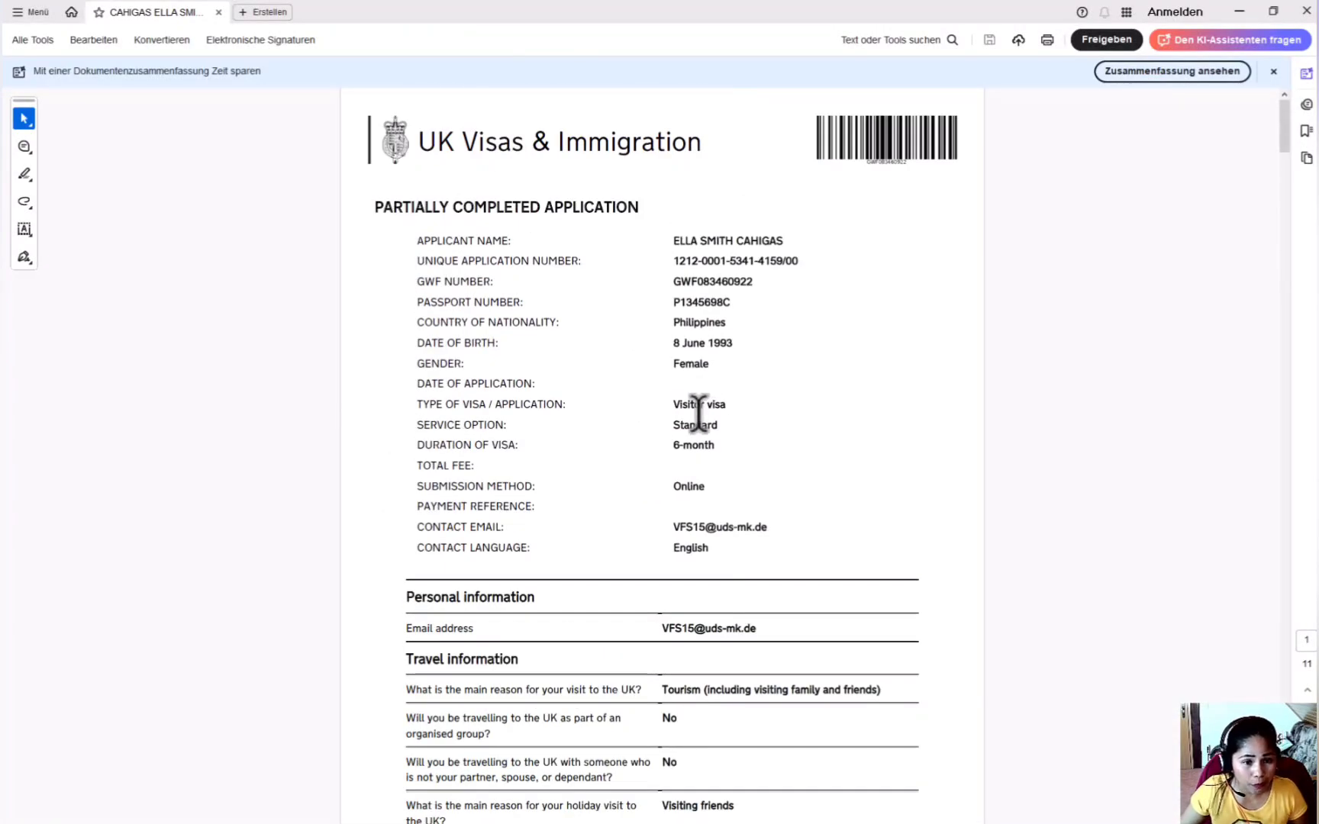
{"action": "scroll", "coordinate": [699, 413], "scroll_direction": "down", "scroll_amount": 3}
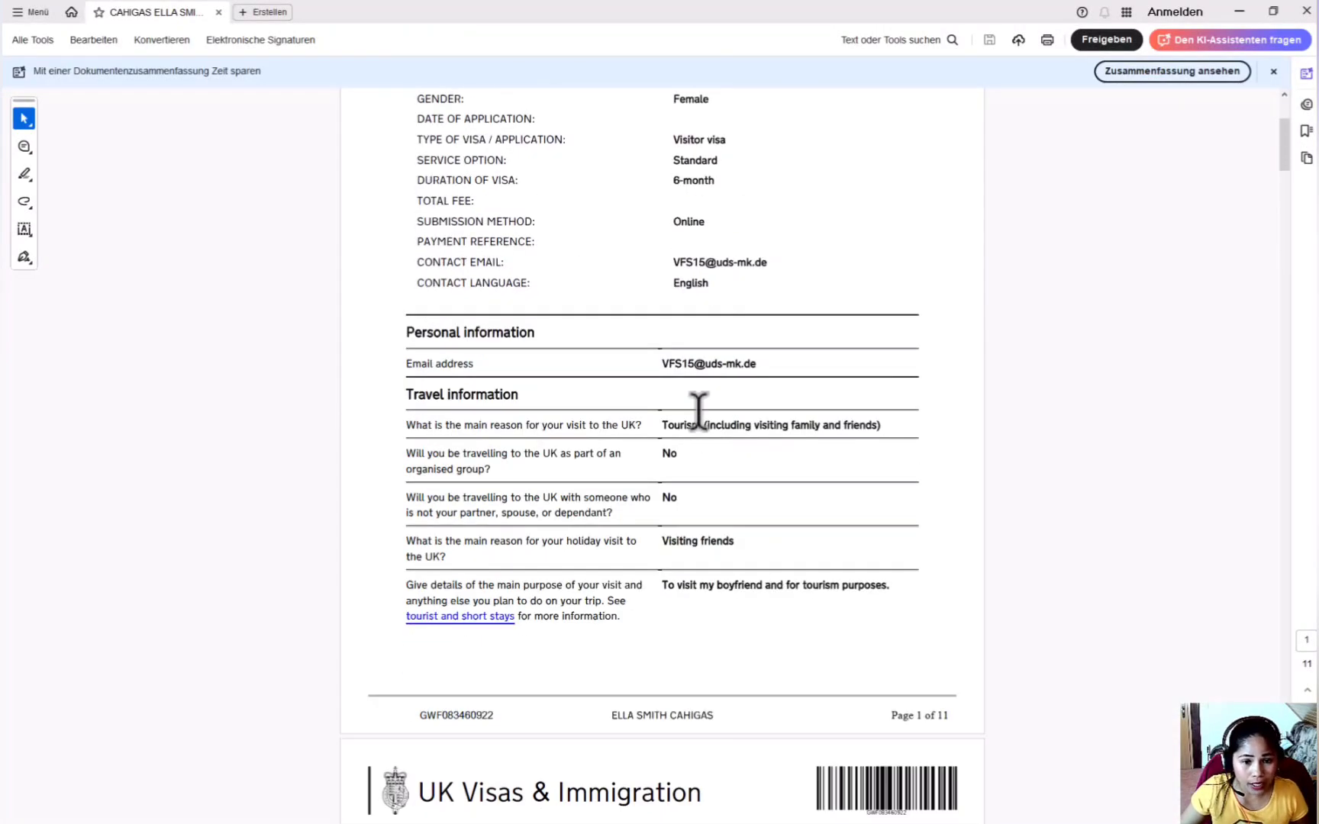
{"action": "scroll", "coordinate": [699, 410], "scroll_direction": "down", "scroll_amount": 11}
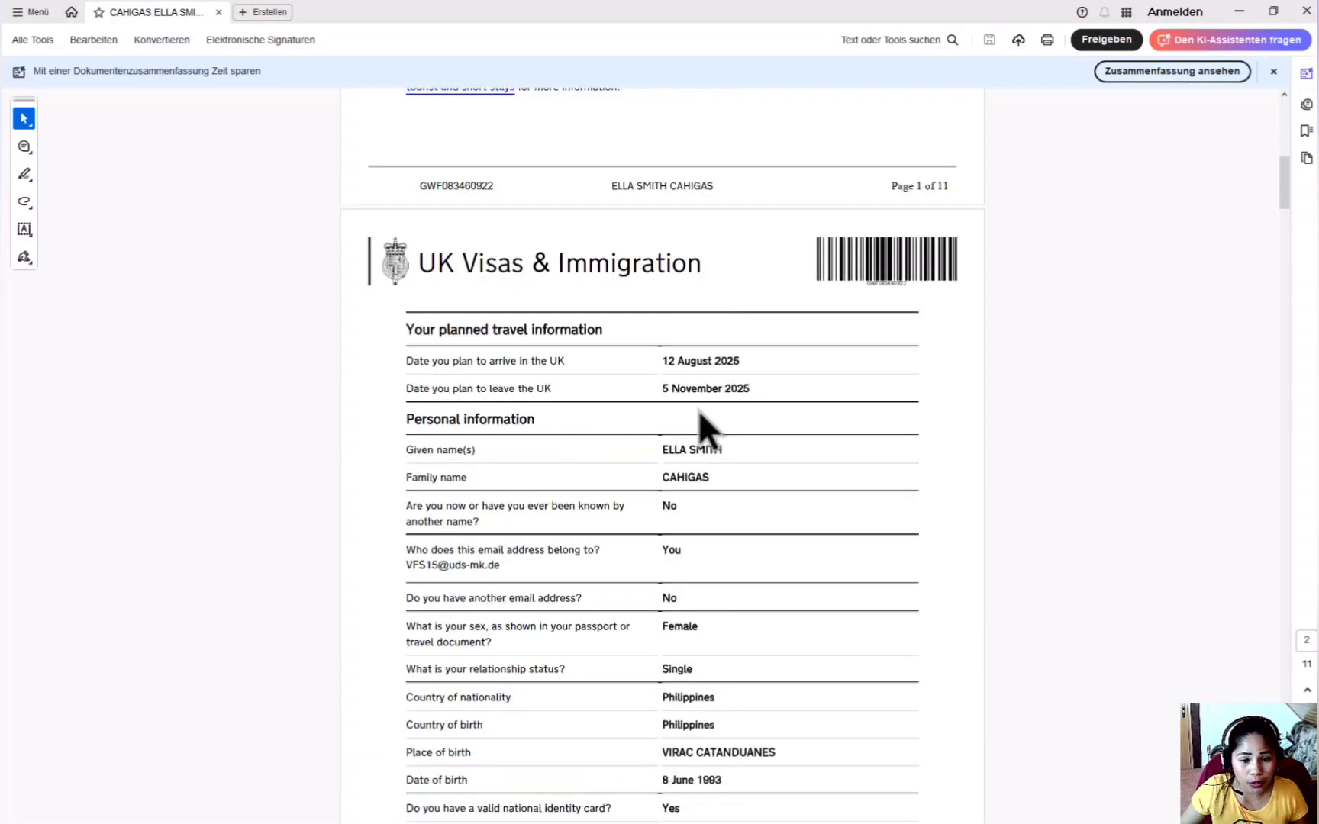
{"action": "scroll", "coordinate": [700, 411], "scroll_direction": "down", "scroll_amount": 5}
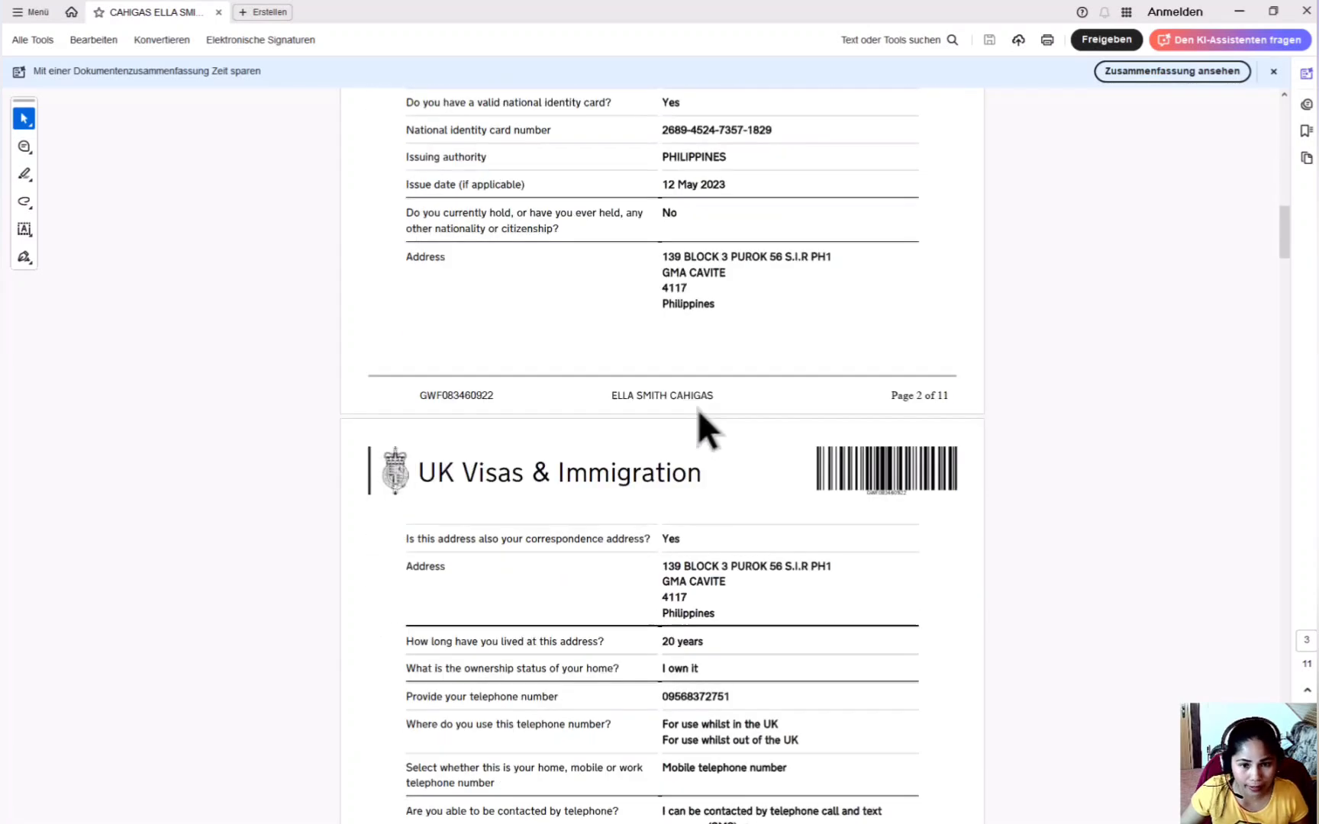
{"action": "scroll", "coordinate": [698, 409], "scroll_direction": "down", "scroll_amount": 3}
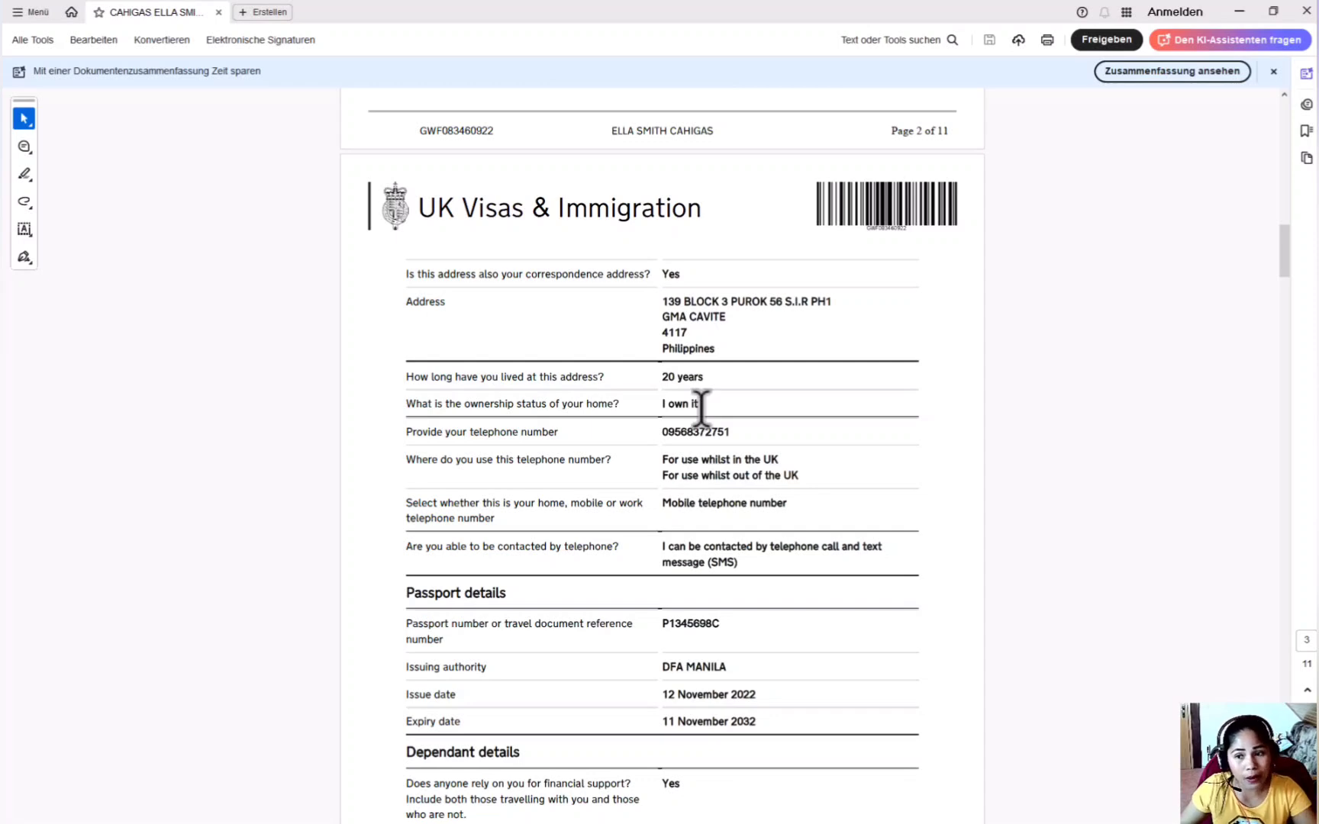
{"action": "scroll", "coordinate": [701, 408], "scroll_direction": "down", "scroll_amount": 15}
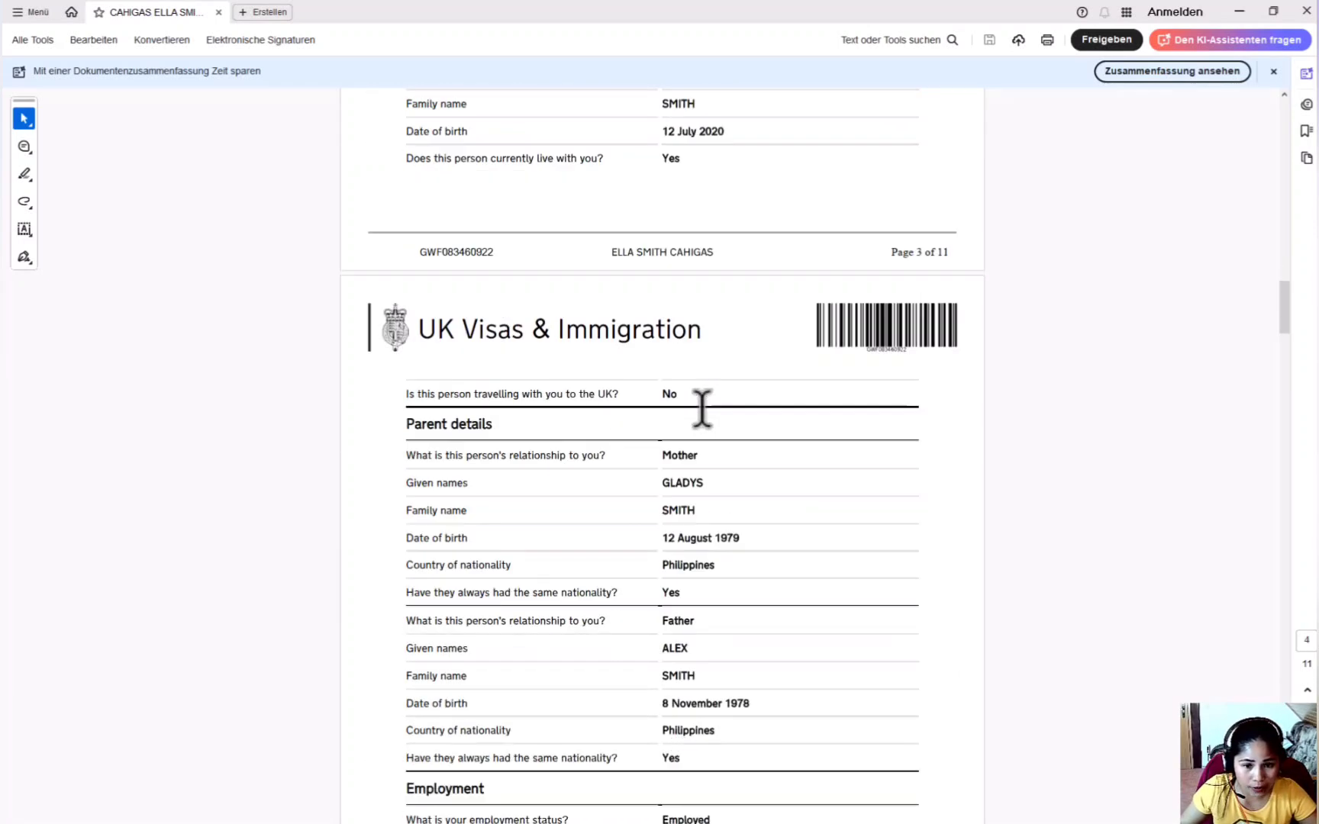
{"action": "scroll", "coordinate": [701, 409], "scroll_direction": "down", "scroll_amount": 20}
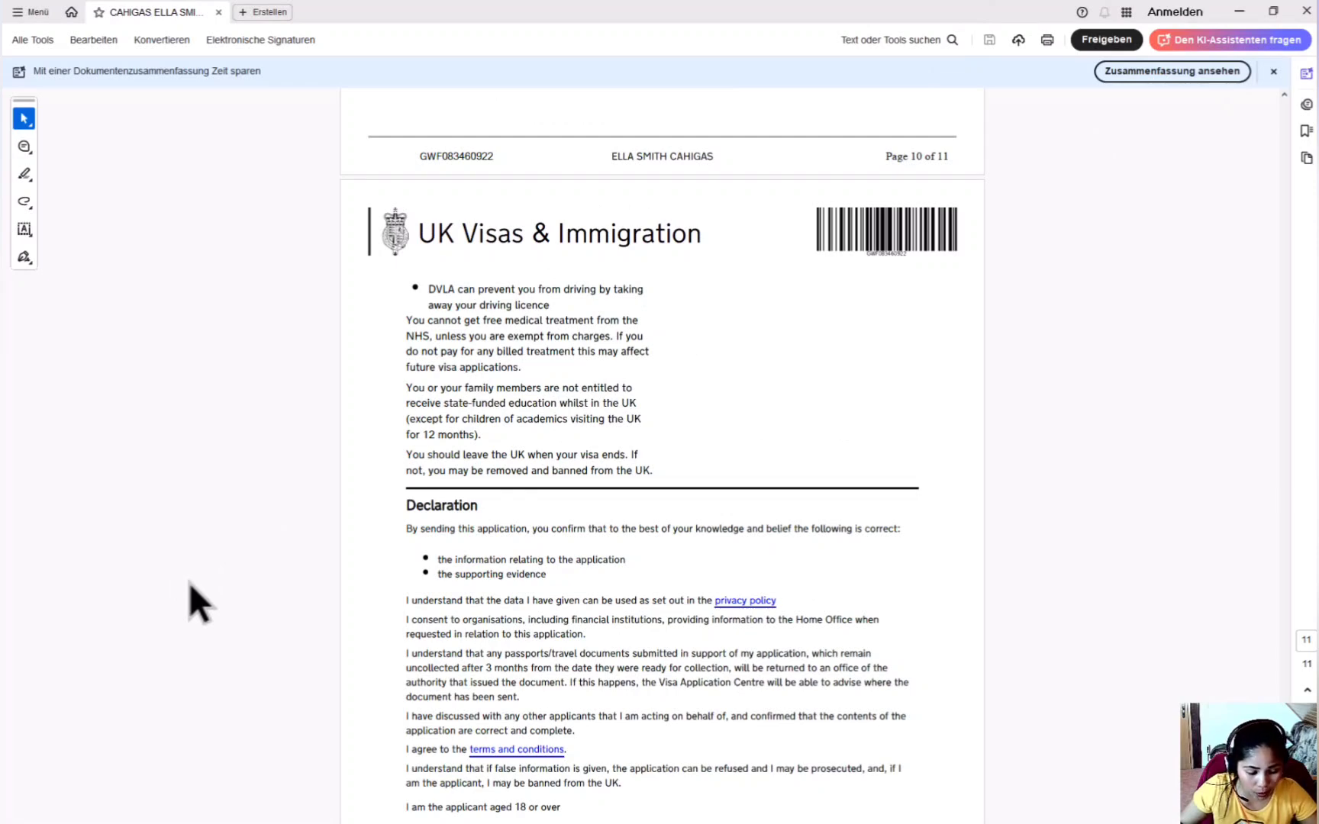
{"action": "key", "text": "Home"}
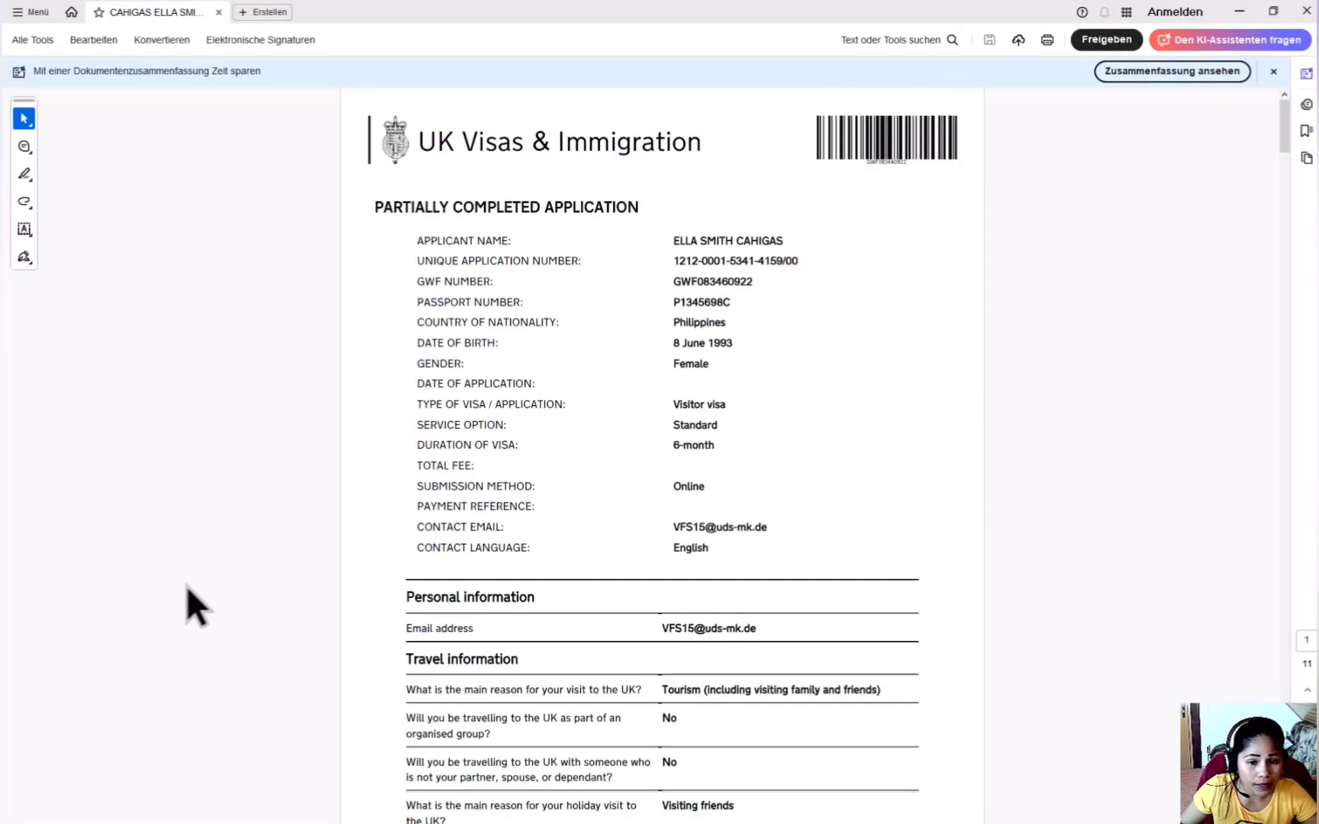